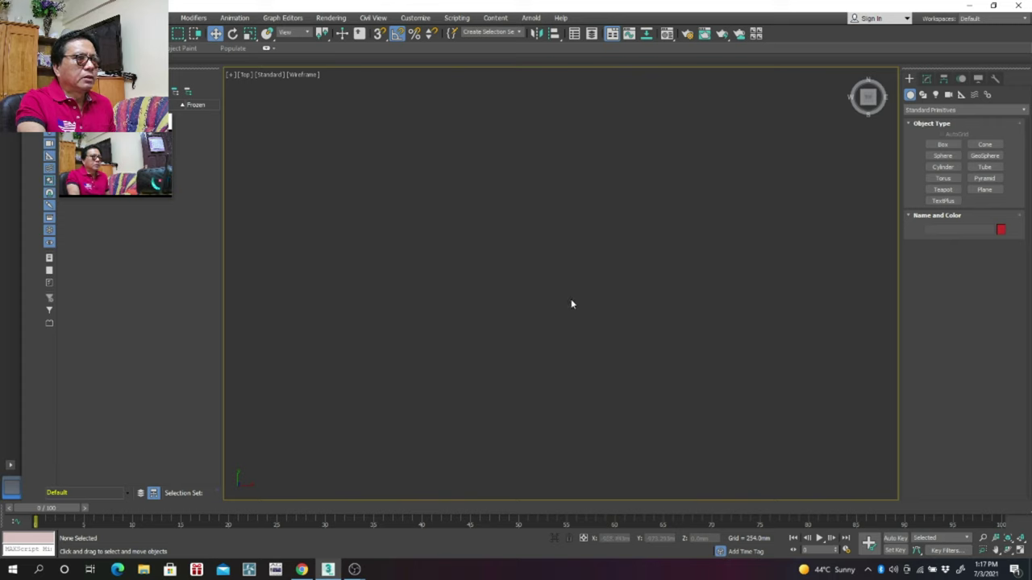
Step: Draw a tall, narrow box (Box001) in the Top viewport and switch to the Move tool
left_click(942, 145)
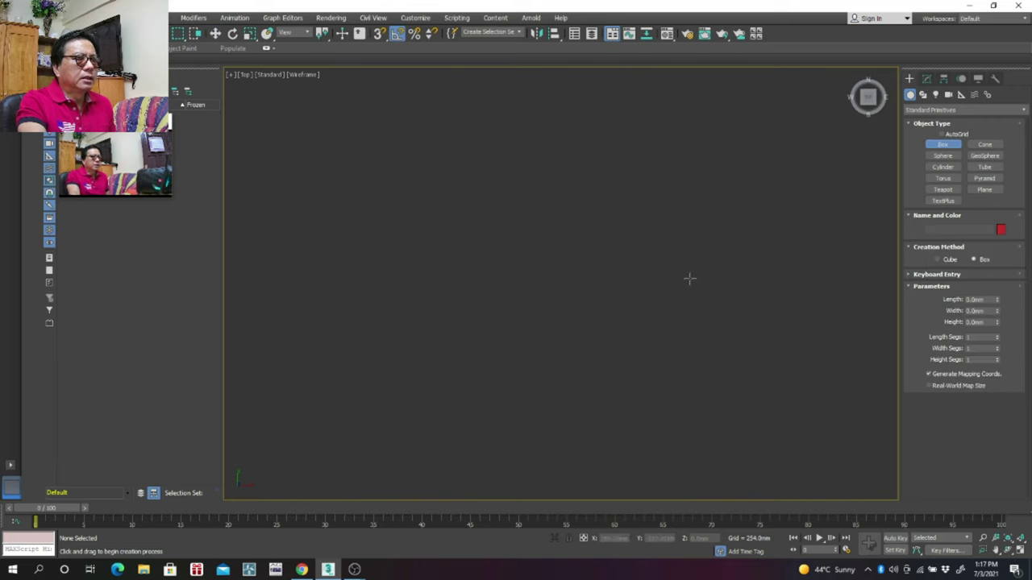
left_click_drag(476, 413, 525, 198)
left_click(530, 196)
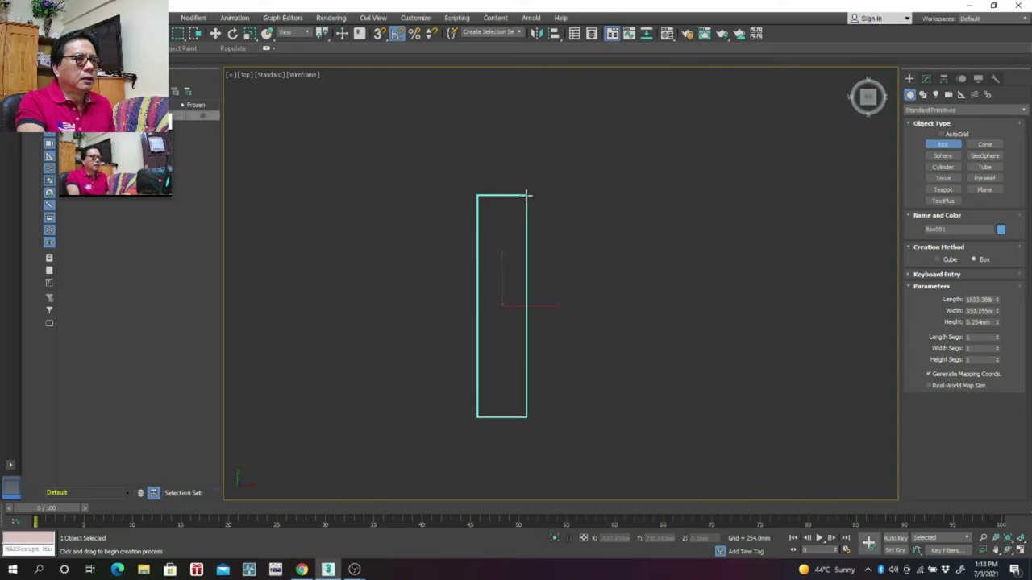
key("w")
left_click(544, 199)
left_click(526, 203)
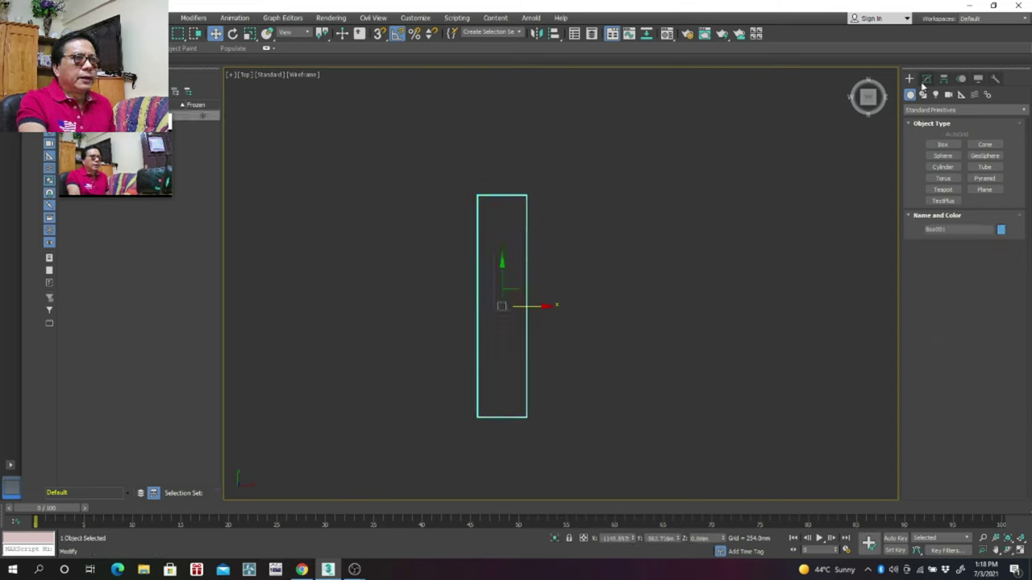
Step: Give Box001 a 6000 mm length, 150 mm width and 3500 mm height
left_click(927, 80)
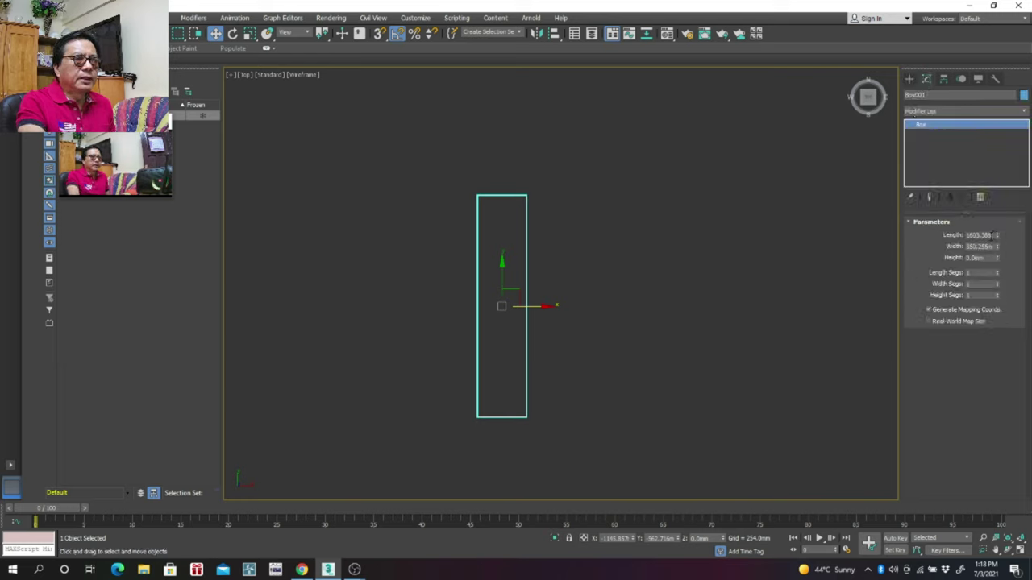
double_click(979, 234)
type("6000")
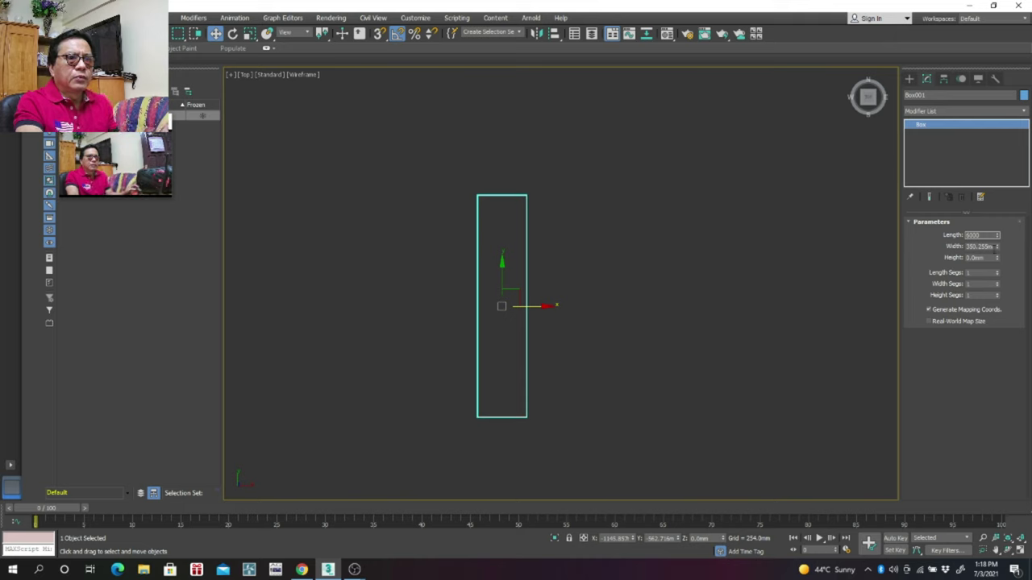
key("Tab")
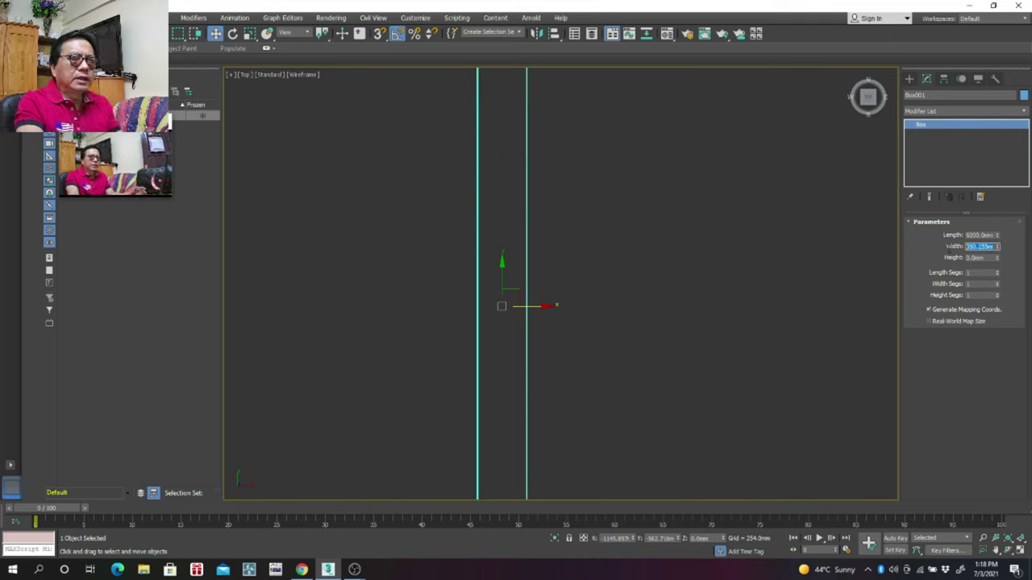
type("1")
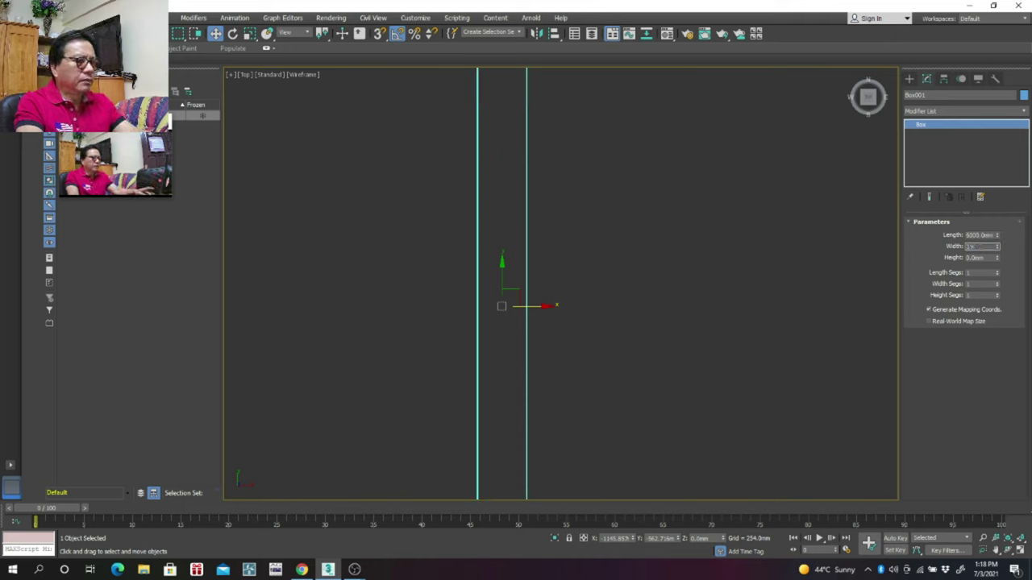
type("5mmm")
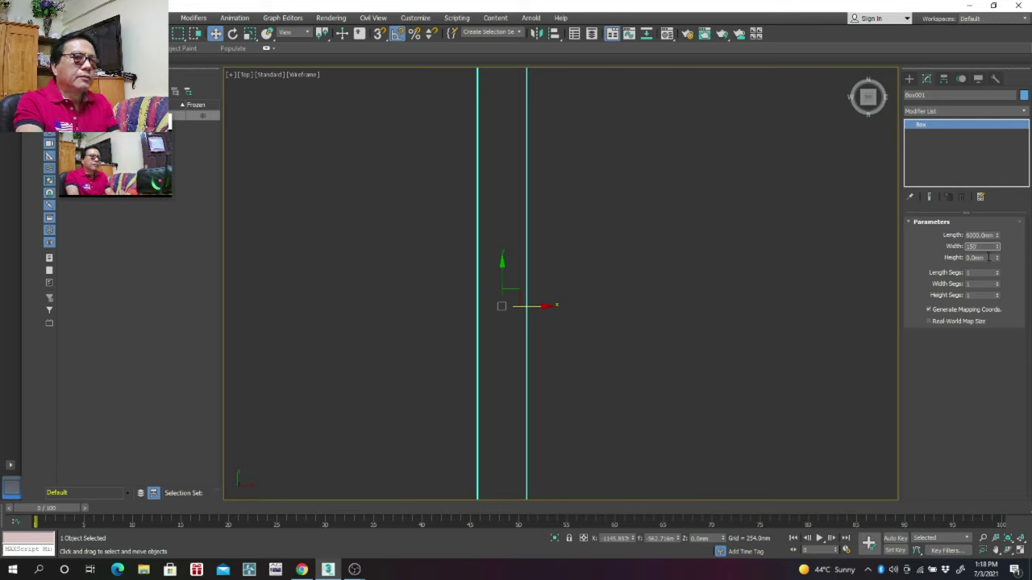
left_click(989, 257)
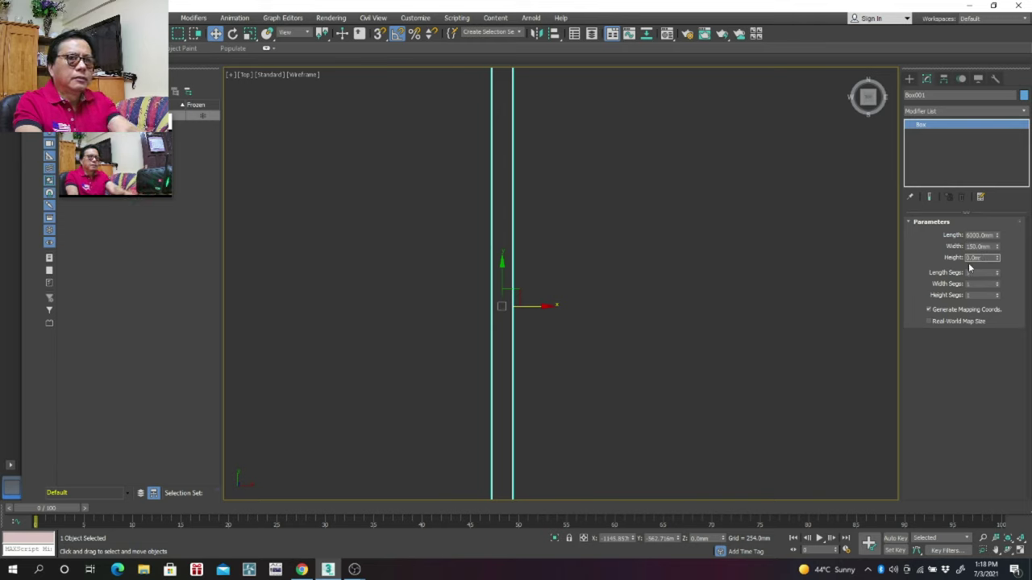
key("BackSpace")
type("500")
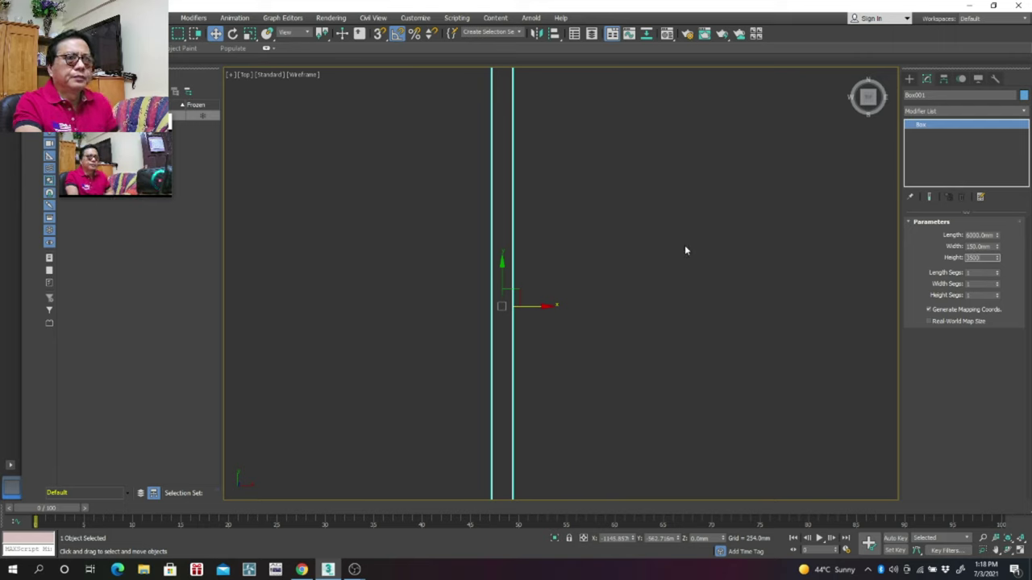
right_click(652, 225)
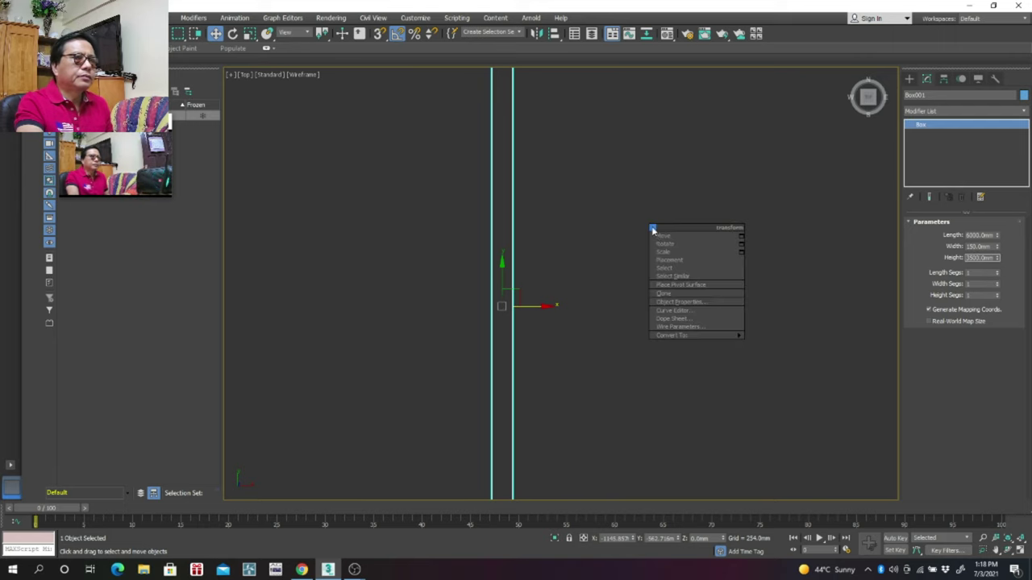
left_click(639, 267)
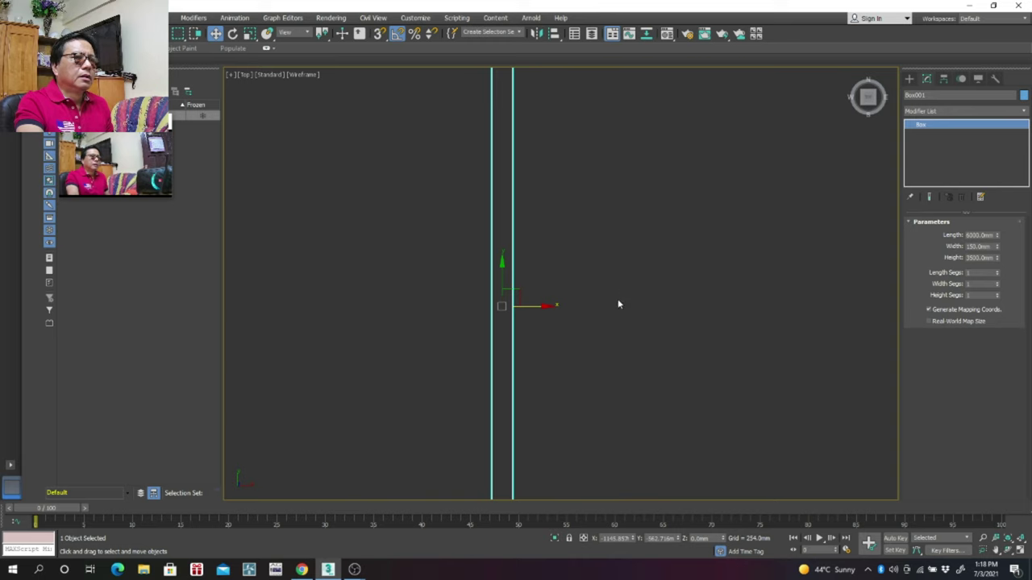
right_click(634, 308)
Step: Reselect the wall slab and recentre it in the viewport
scroll(583, 350, "down", 2)
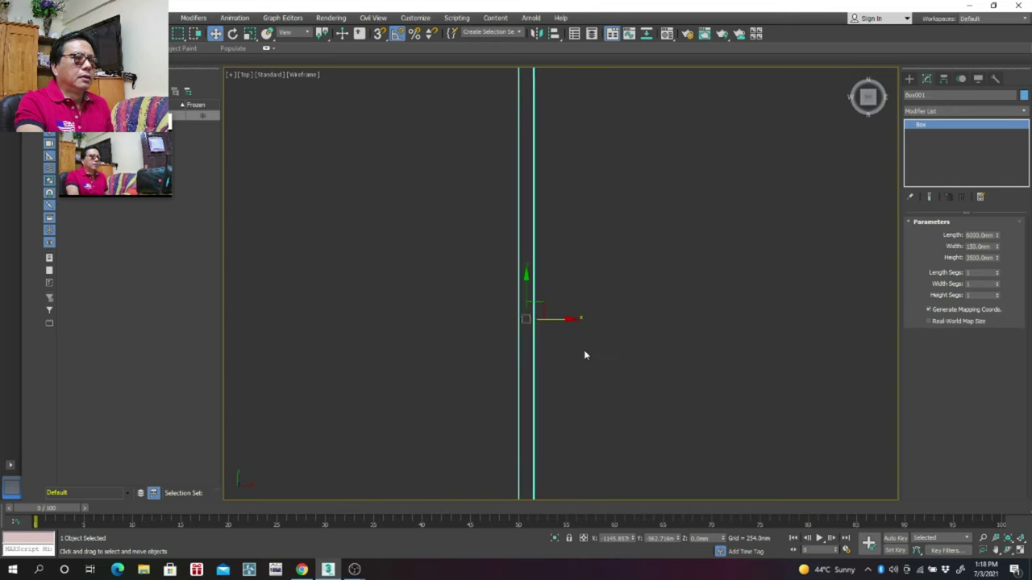
scroll(583, 350, "down", 2)
left_click(634, 355)
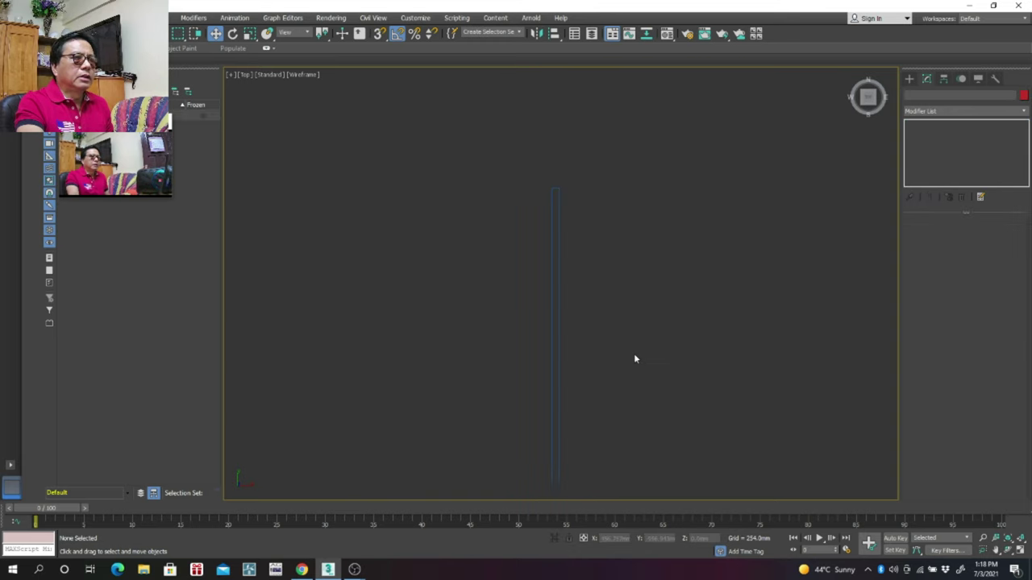
left_click(562, 362)
mouse_move(702, 389)
middle_mouse_down()
mouse_move(682, 433)
mouse_move(640, 348)
middle_mouse_up()
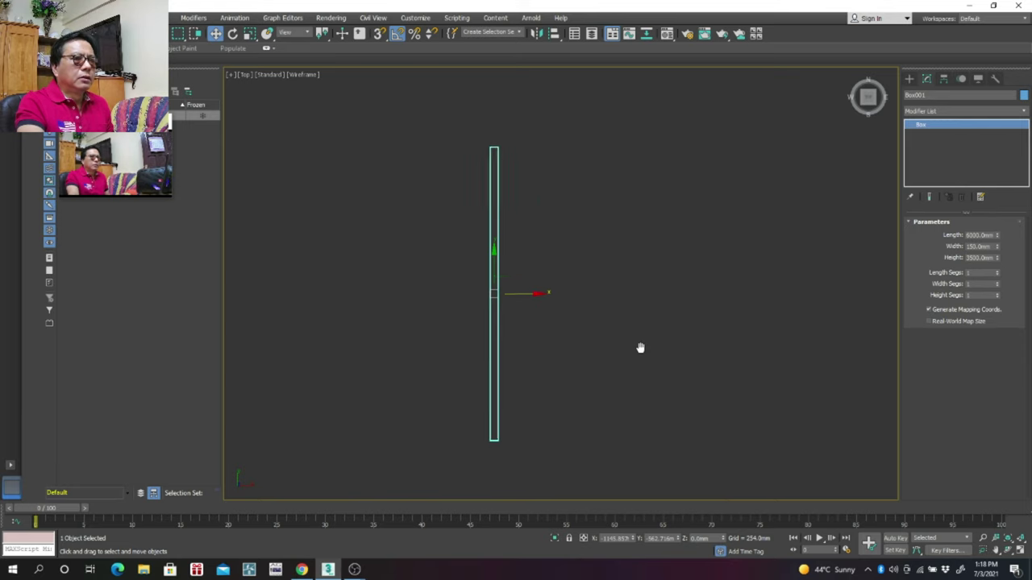
scroll(645, 354, "up", 2)
scroll(737, 412, "down", 2)
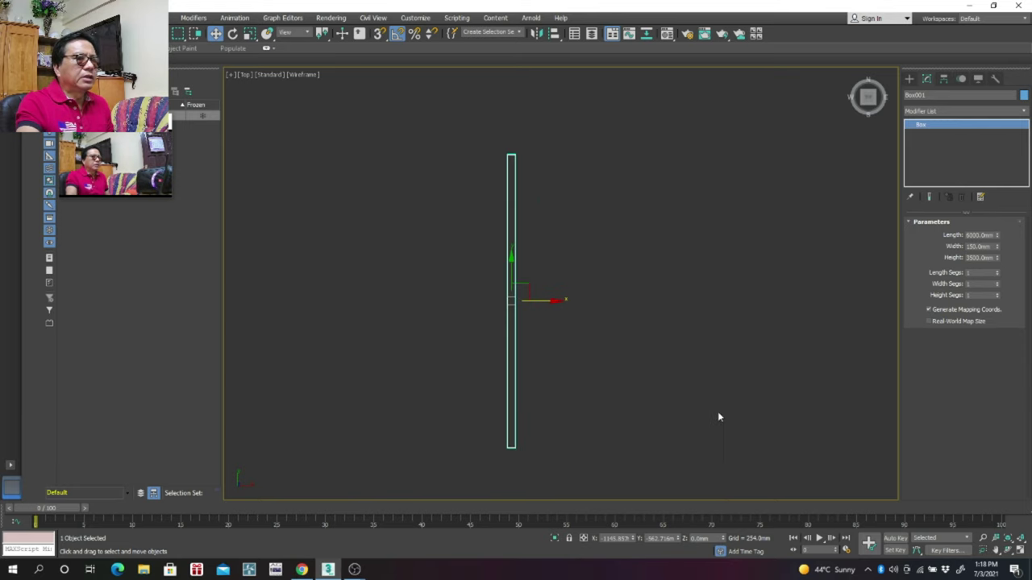
Step: Show the wall with Default Shading in an orbited Perspective view
left_click(306, 78)
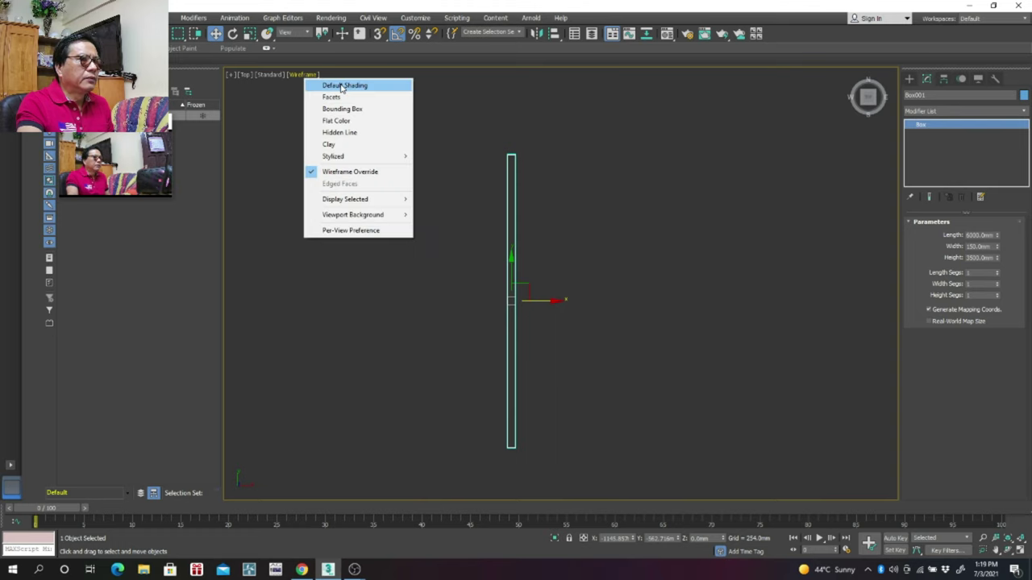
left_click(332, 83)
left_click(245, 75)
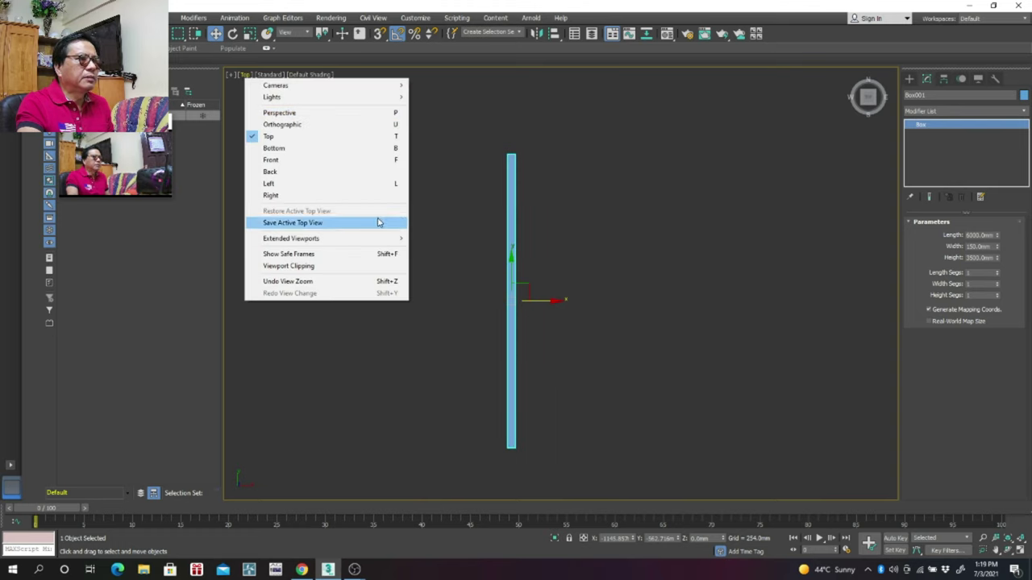
left_click(298, 116)
scroll(402, 258, "down", 2)
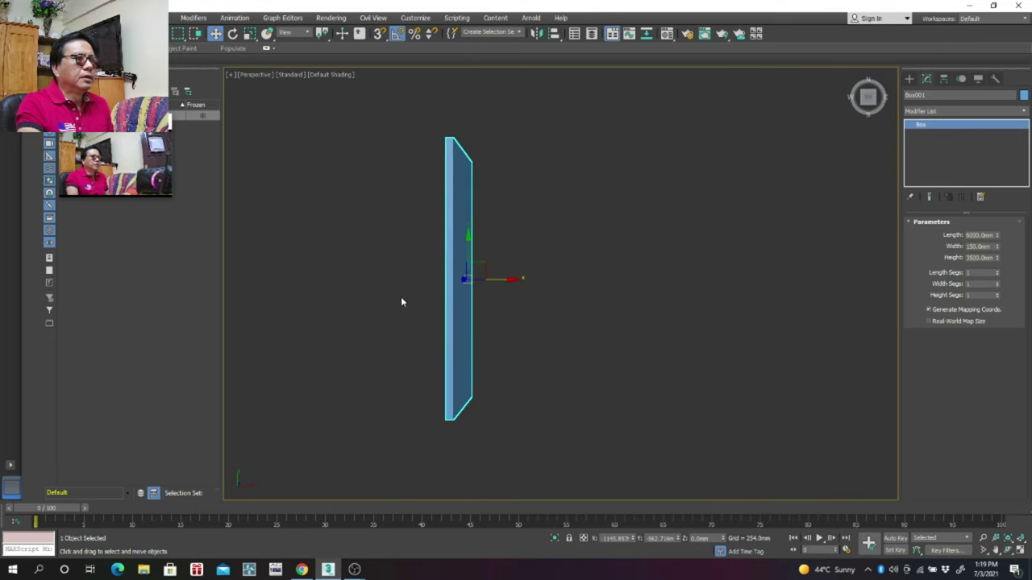
middle_click_drag(405, 314, 476, 249, "alt")
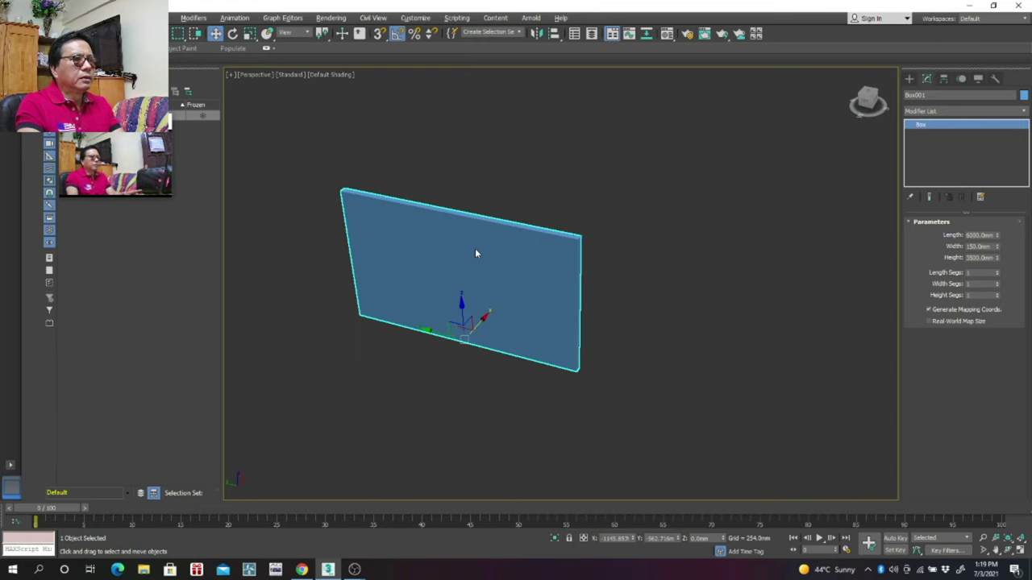
middle_click_drag(539, 201, 591, 190)
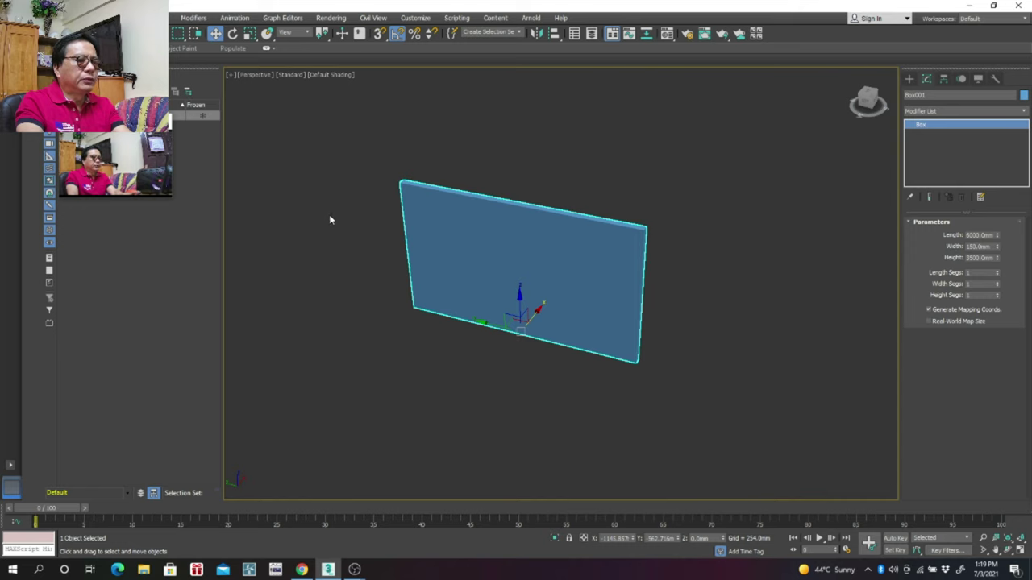
Step: View the wall in the Left view with Wireframe Override and open Standard Primitives
key("l")
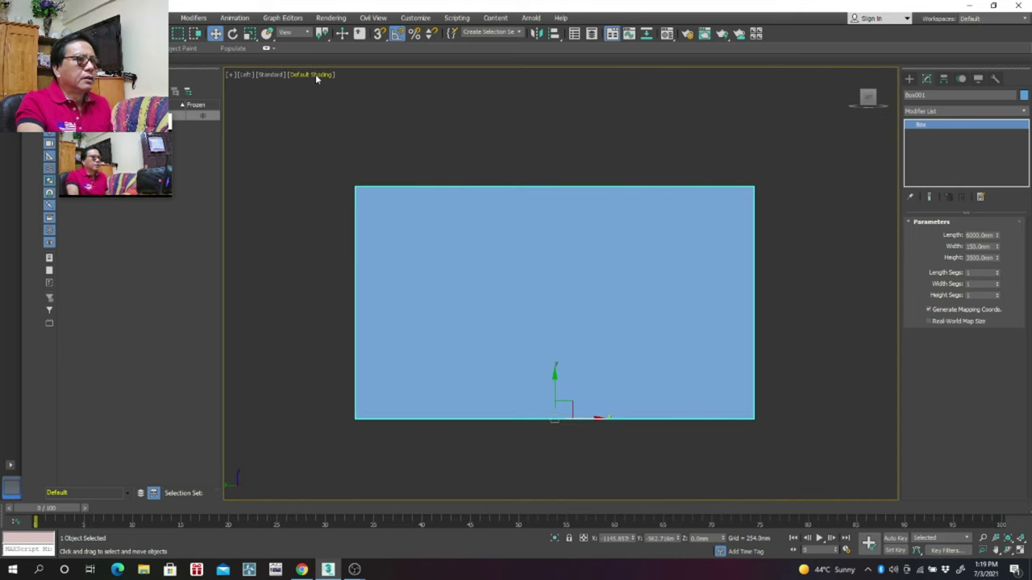
left_click(315, 74)
left_click(345, 172)
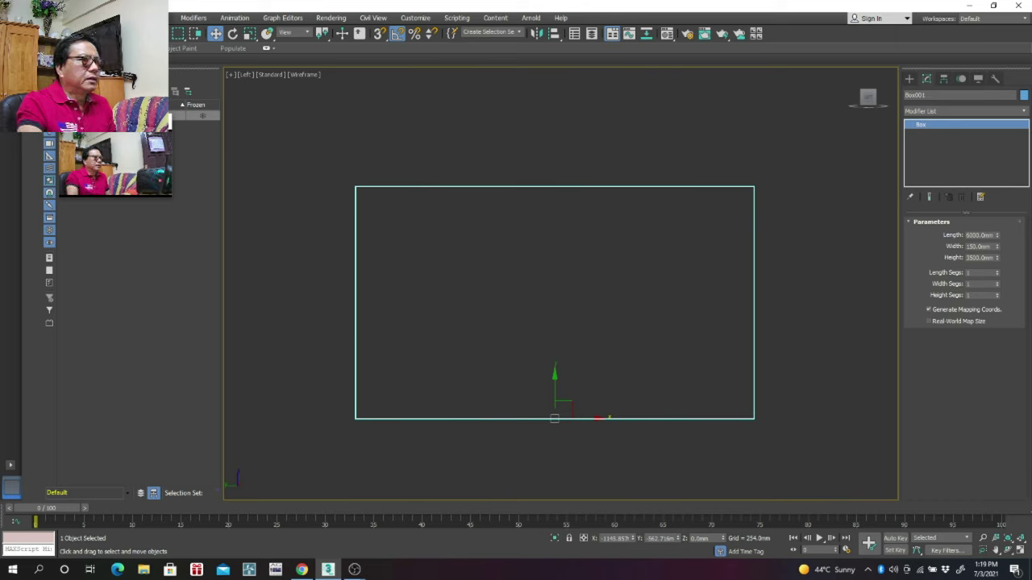
left_click(157, 18)
mouse_move(193, 37)
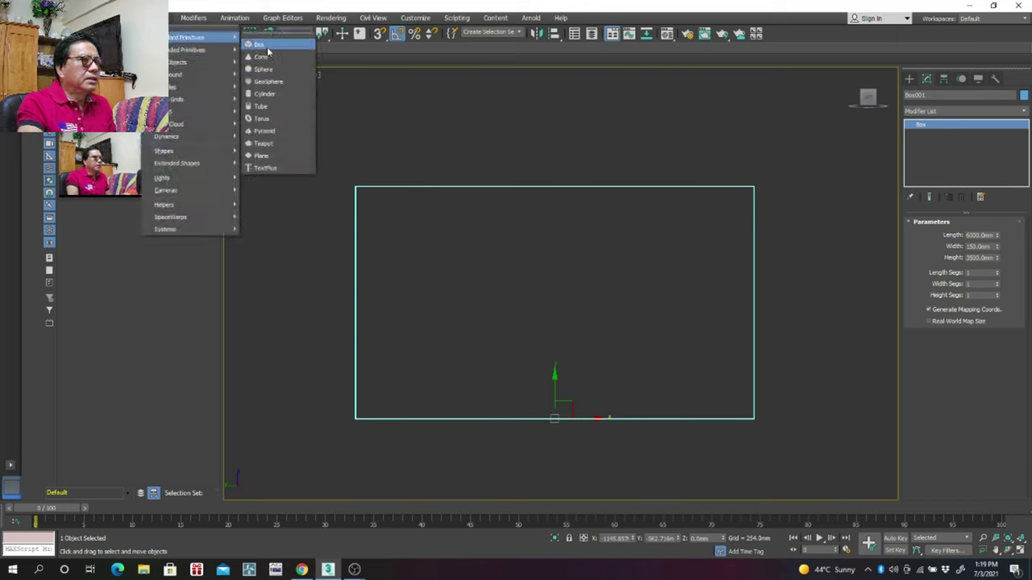
Step: Create a second box, Box002, sized 1200 by 1200 mm with a 50 mm height
left_click(259, 44)
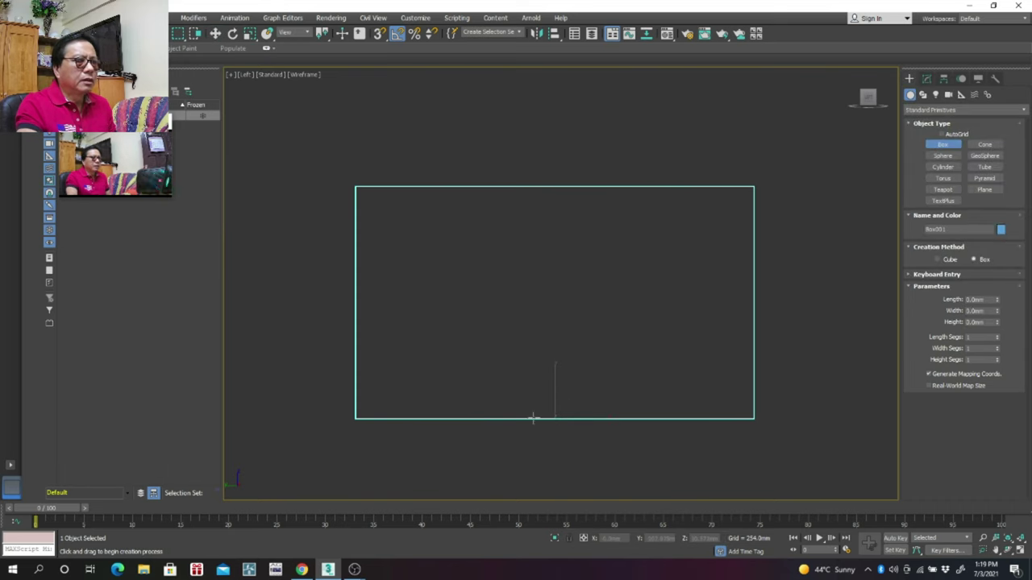
left_click_drag(532, 419, 616, 329)
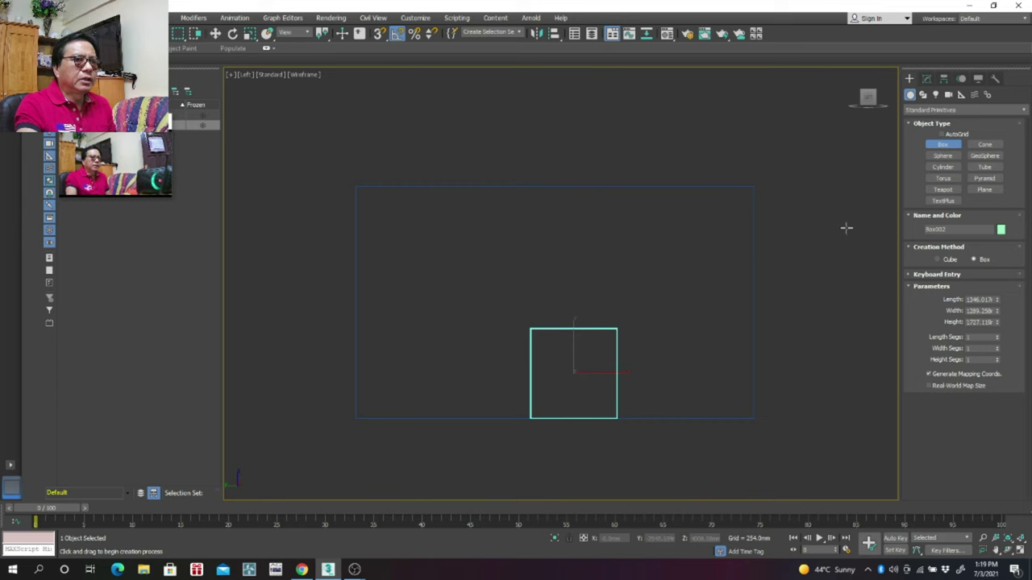
double_click(982, 299)
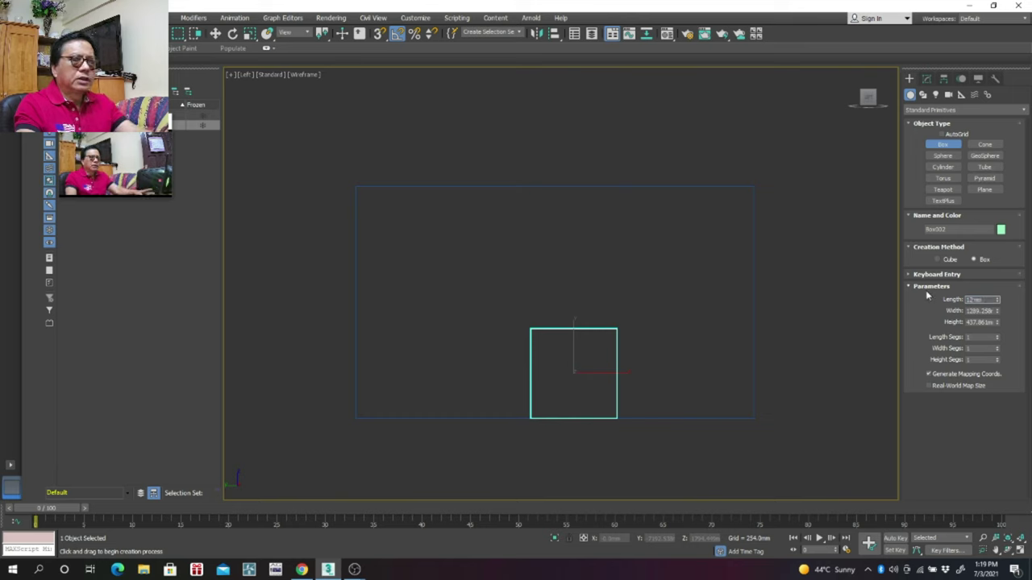
type("1200")
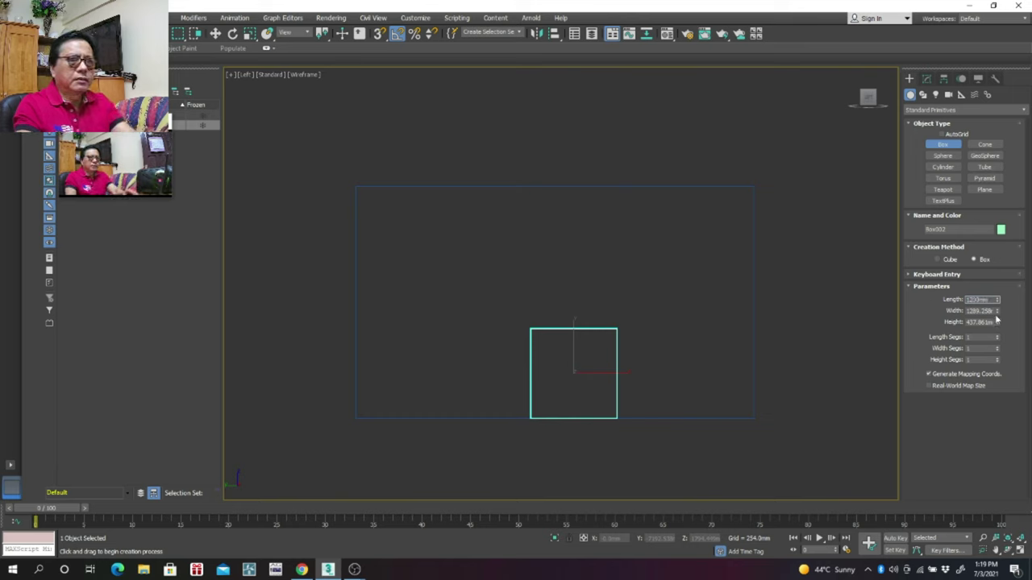
key("Tab")
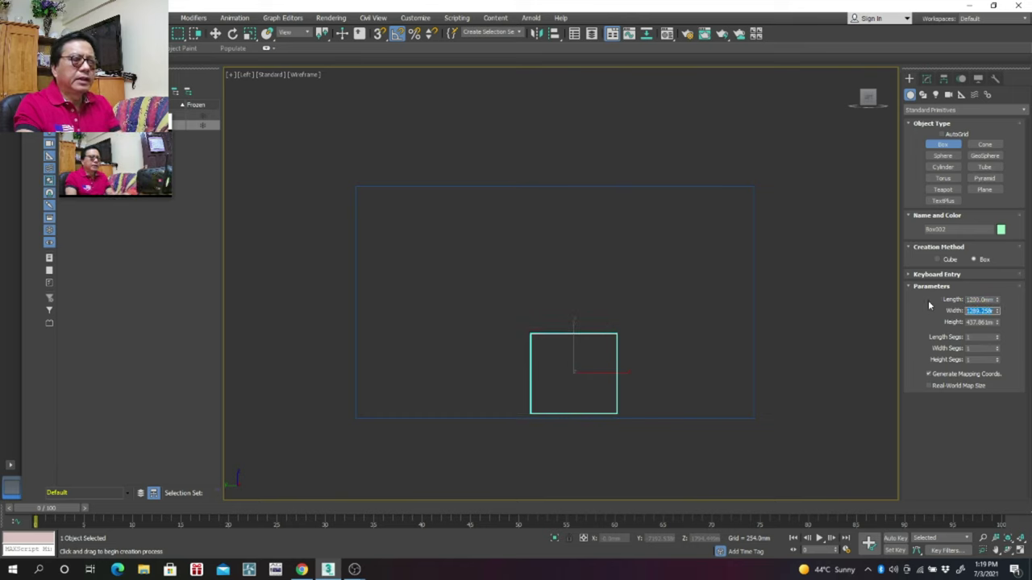
type("1200mm")
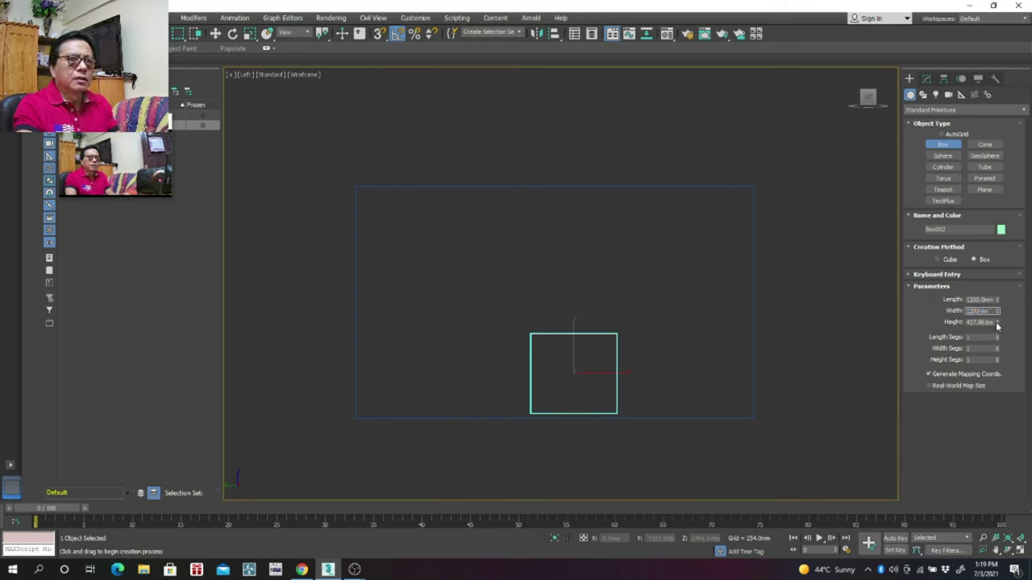
key("Tab")
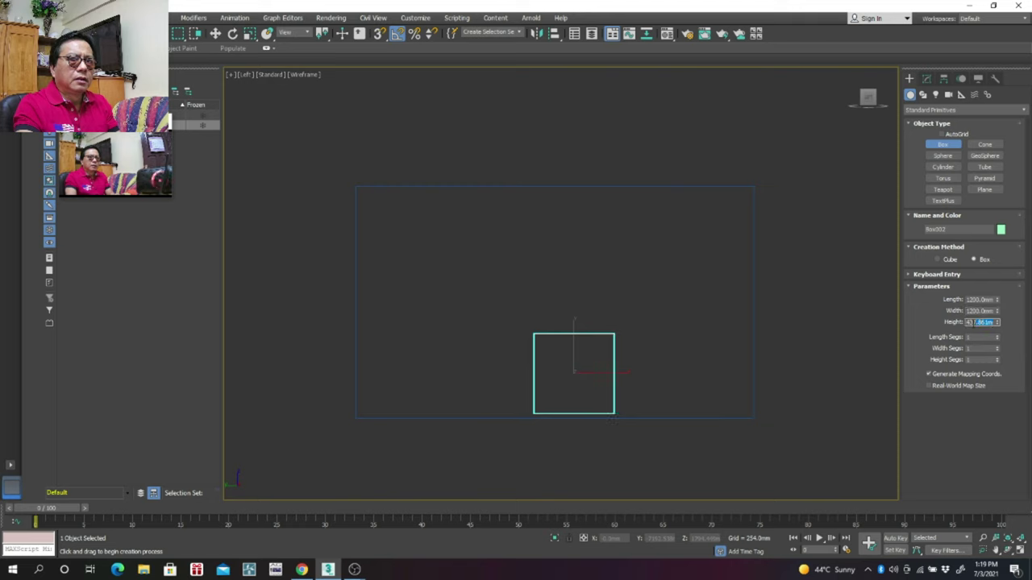
type("500")
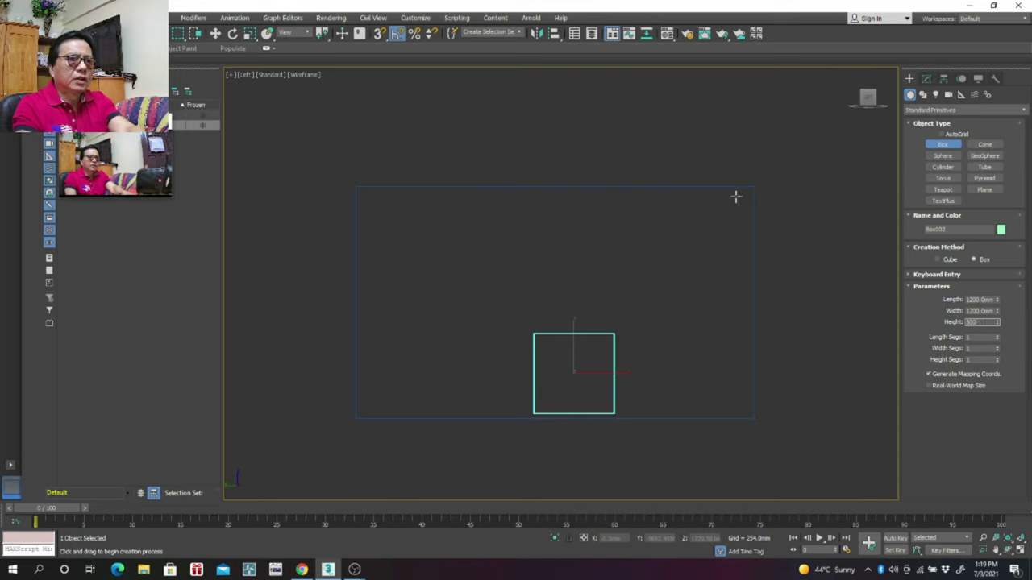
right_click(762, 155)
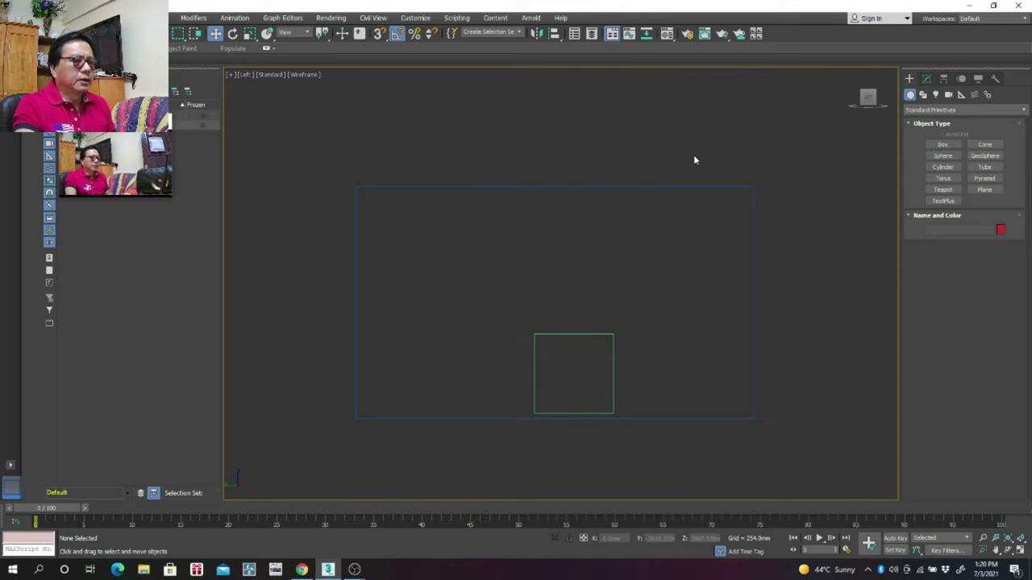
Step: In the Top view, move Box002 into the wall's thickness and along the wall
key("t")
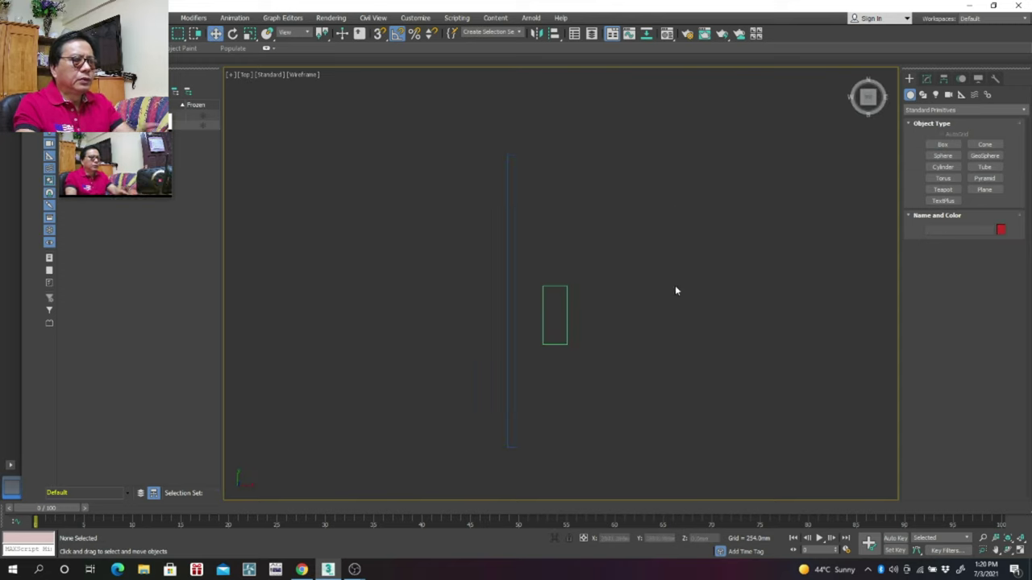
left_click(566, 316)
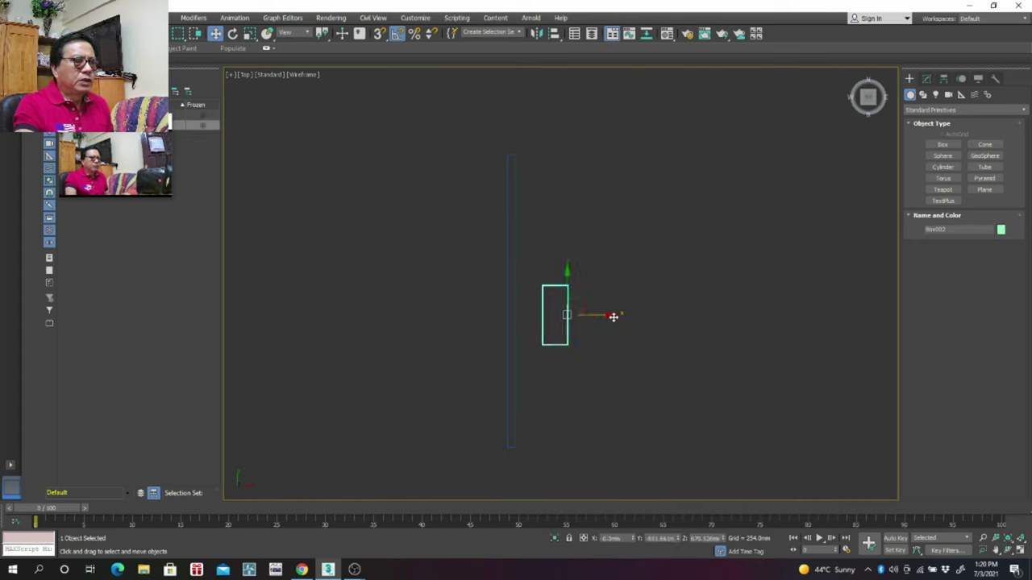
left_click_drag(613, 317, 570, 307)
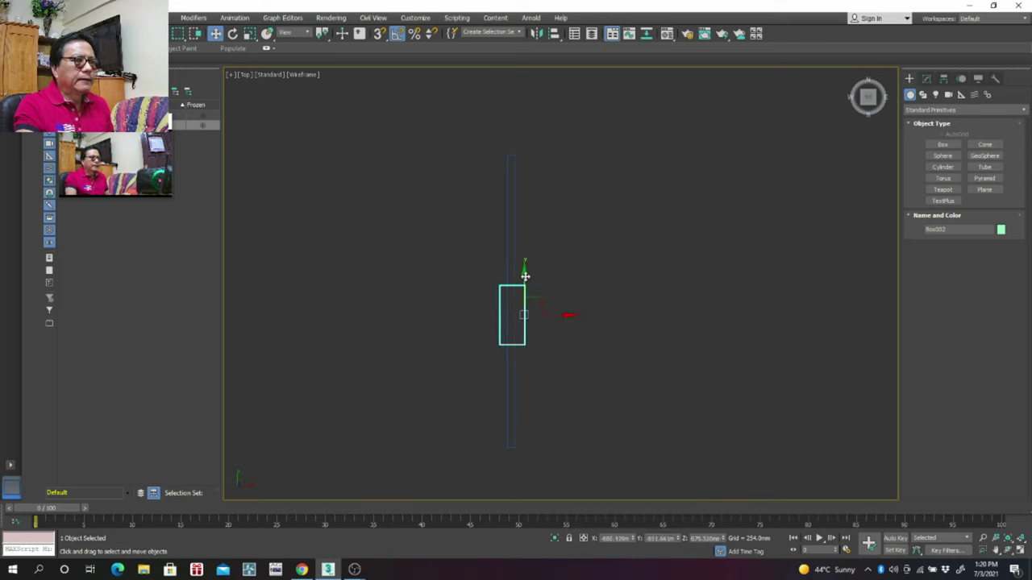
left_click_drag(525, 277, 522, 259)
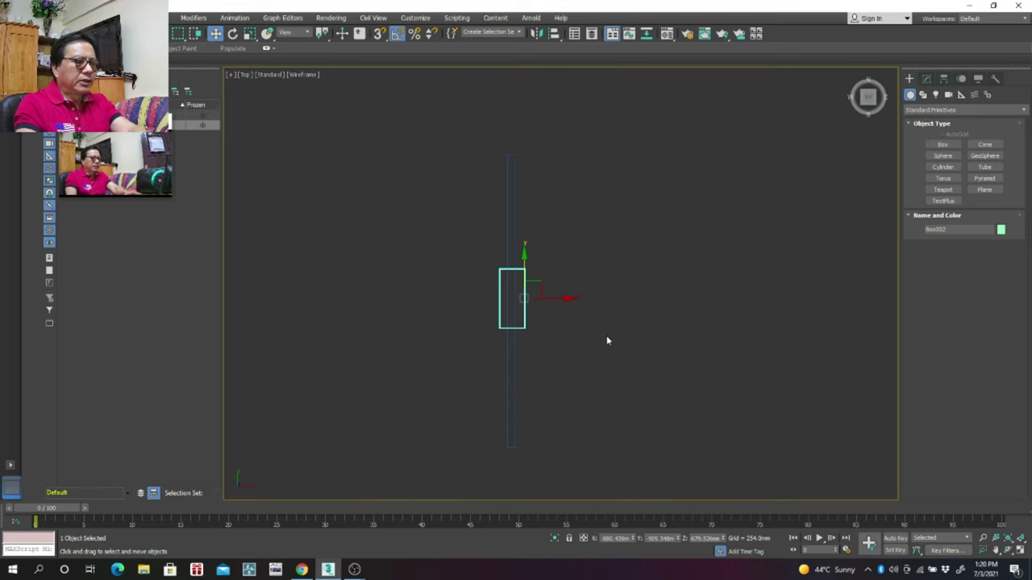
Step: In the Left view, raise Box002 partway up the wall slab
key("l")
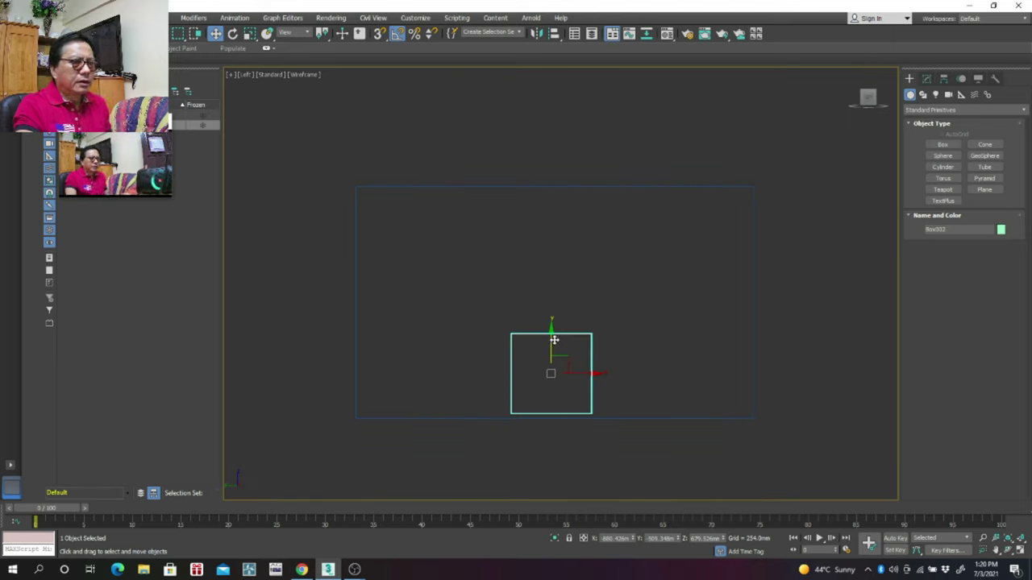
left_click_drag(552, 340, 550, 319)
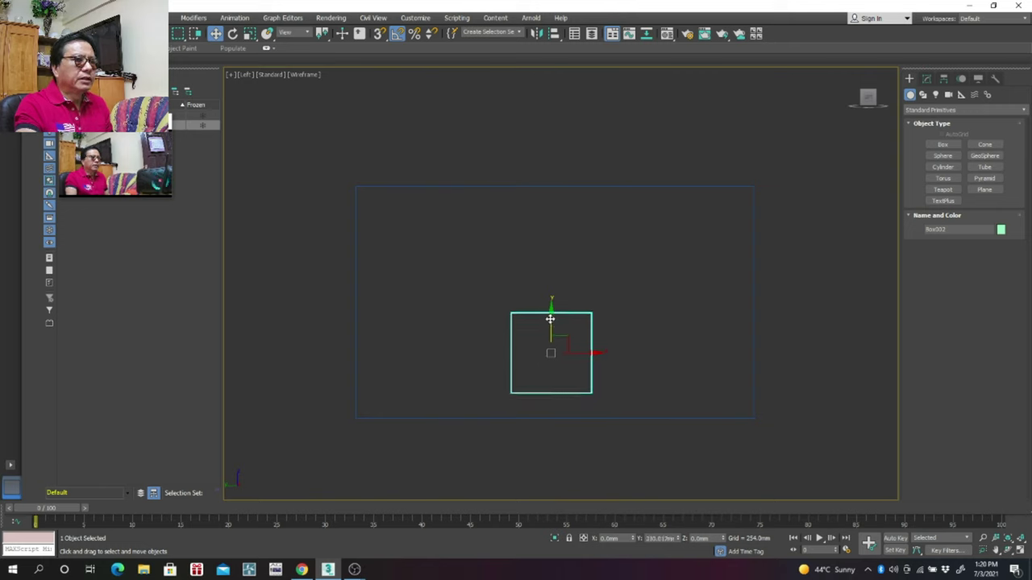
left_click_drag(549, 319, 545, 294)
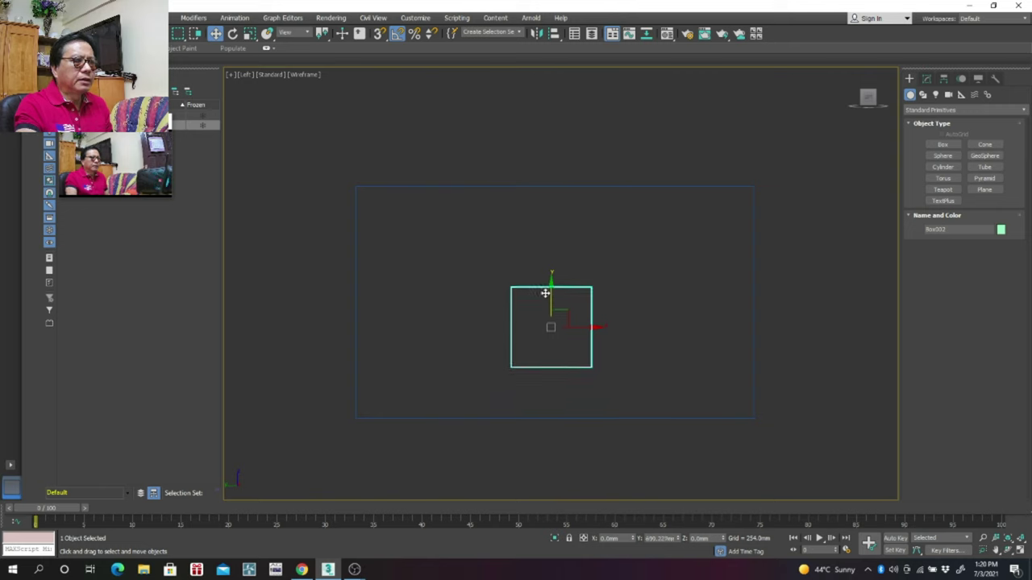
left_click_drag(545, 294, 545, 290)
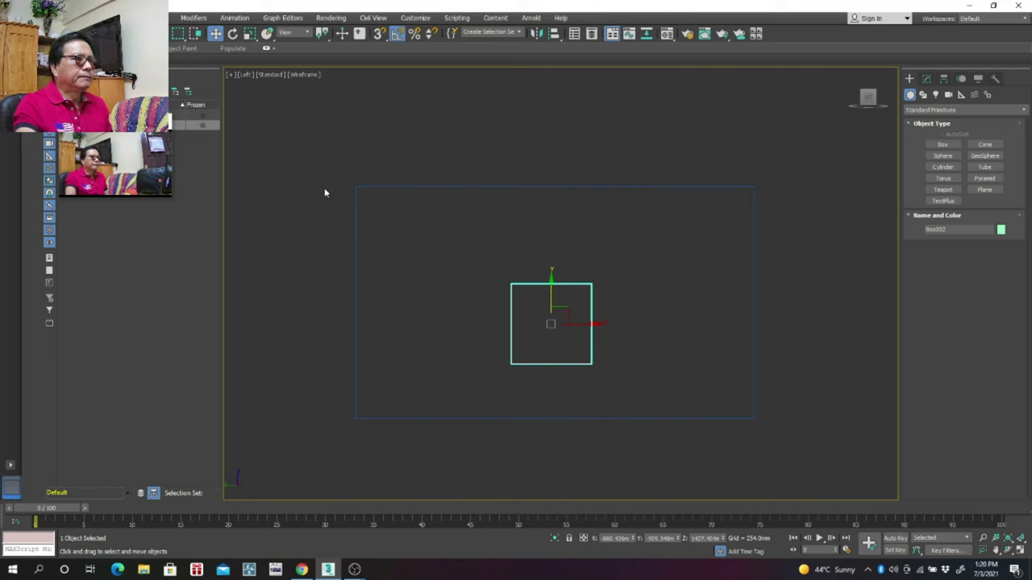
left_click(305, 76)
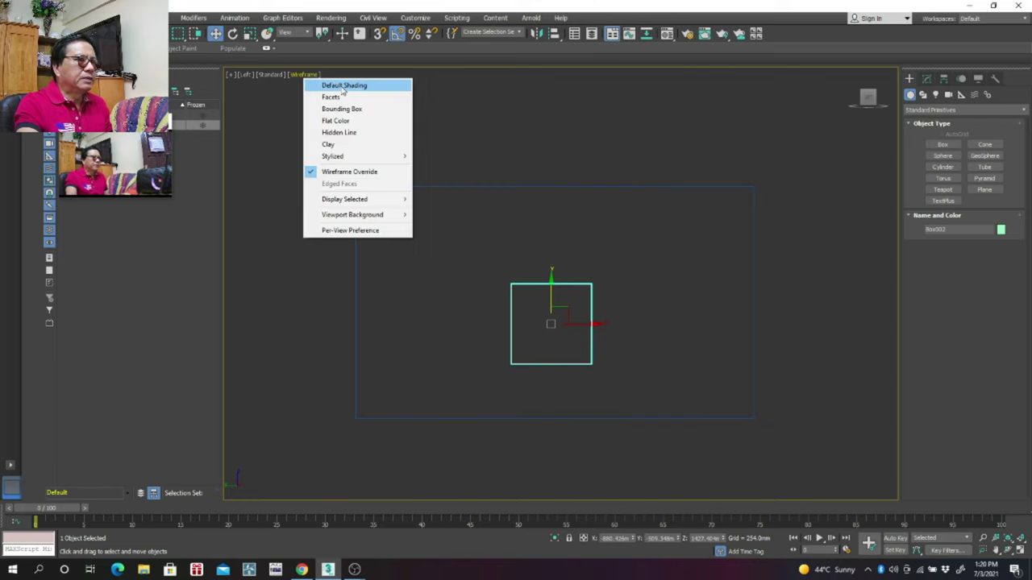
Step: Show the wall and Box002 shaded in an orbited Perspective view and select the wall
left_click(338, 85)
left_click(248, 76)
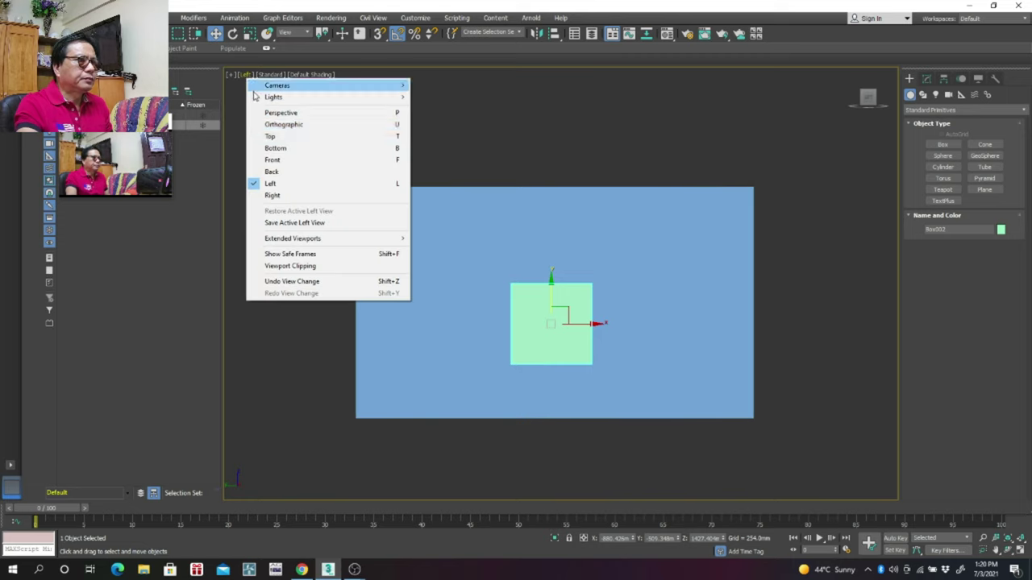
left_click(291, 116)
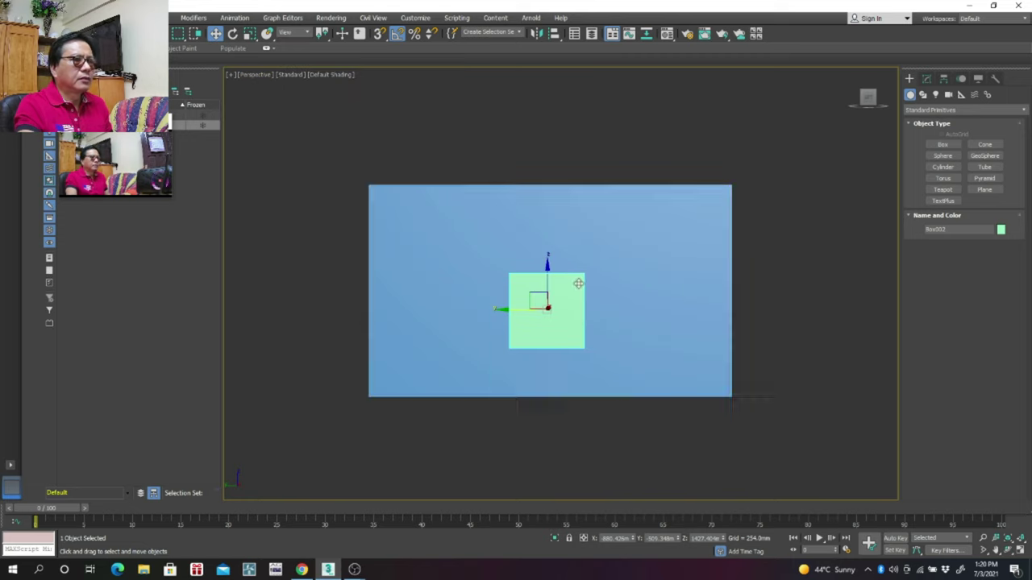
mouse_move(545, 254)
middle_mouse_down("alt")
mouse_move(497, 326)
mouse_move(520, 296)
middle_mouse_up("alt")
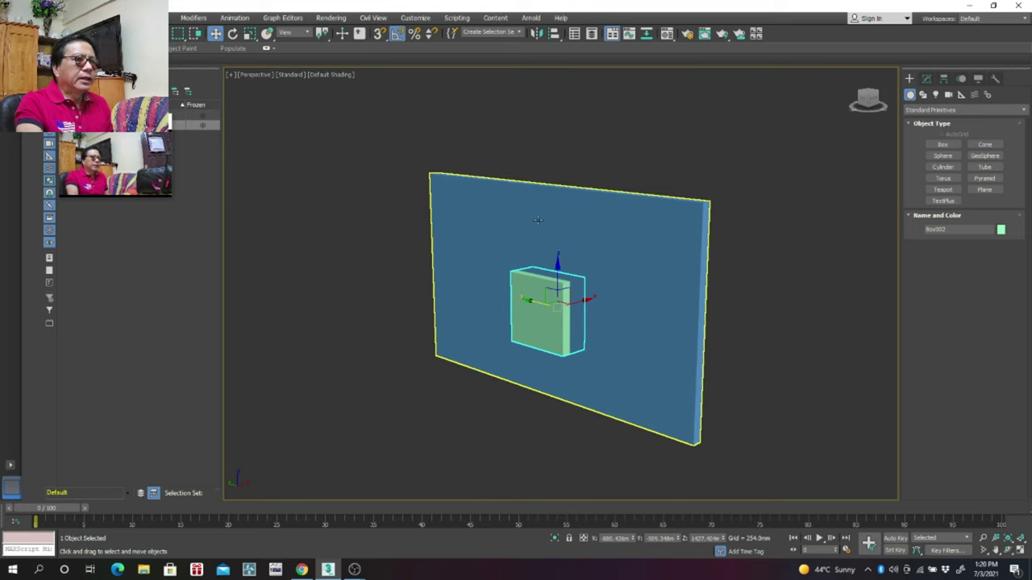
left_click(638, 261)
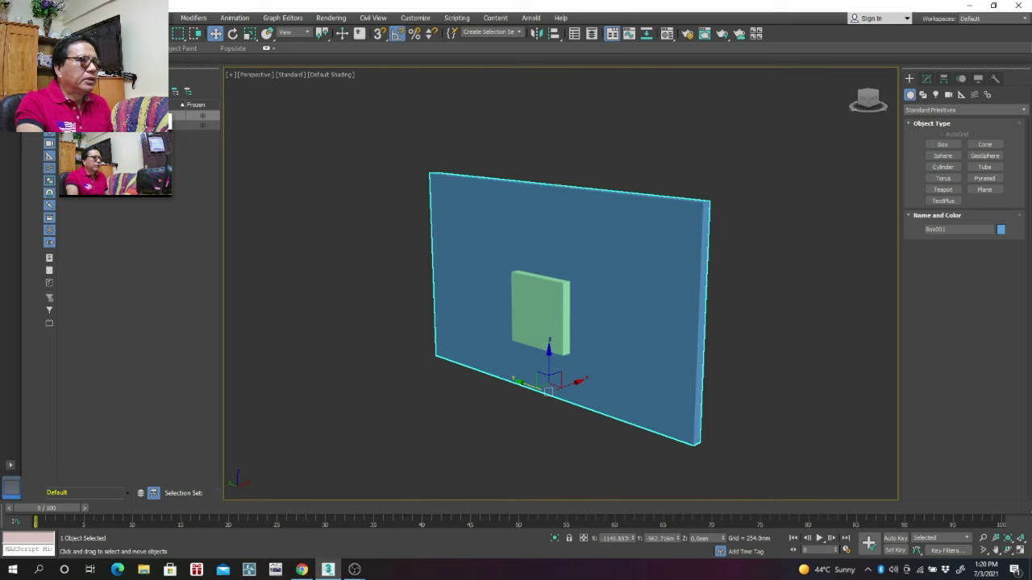
Step: Subtract Box002 from the wall with a ProBoolean to cut the square window opening
left_click(153, 17)
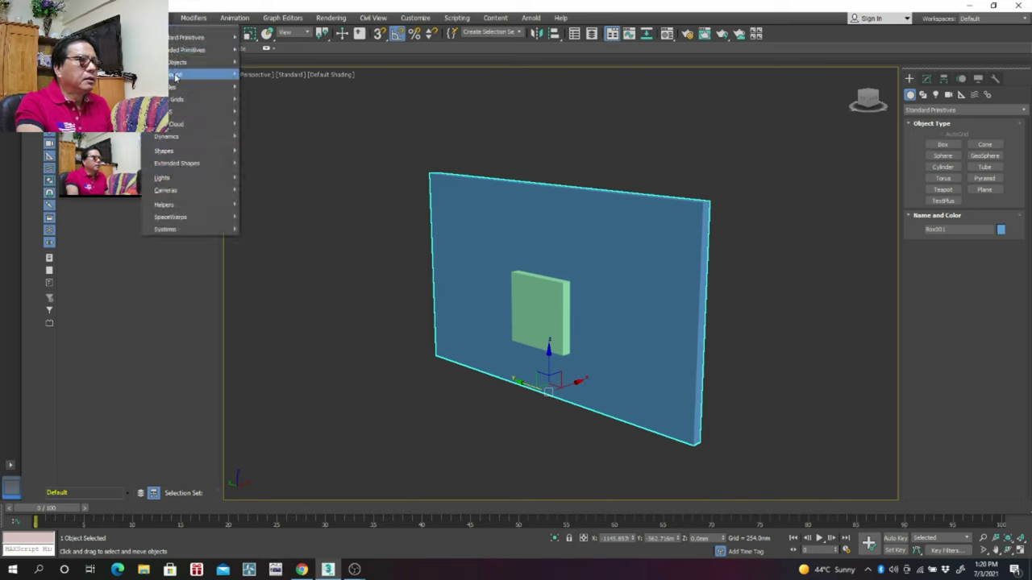
mouse_move(194, 74)
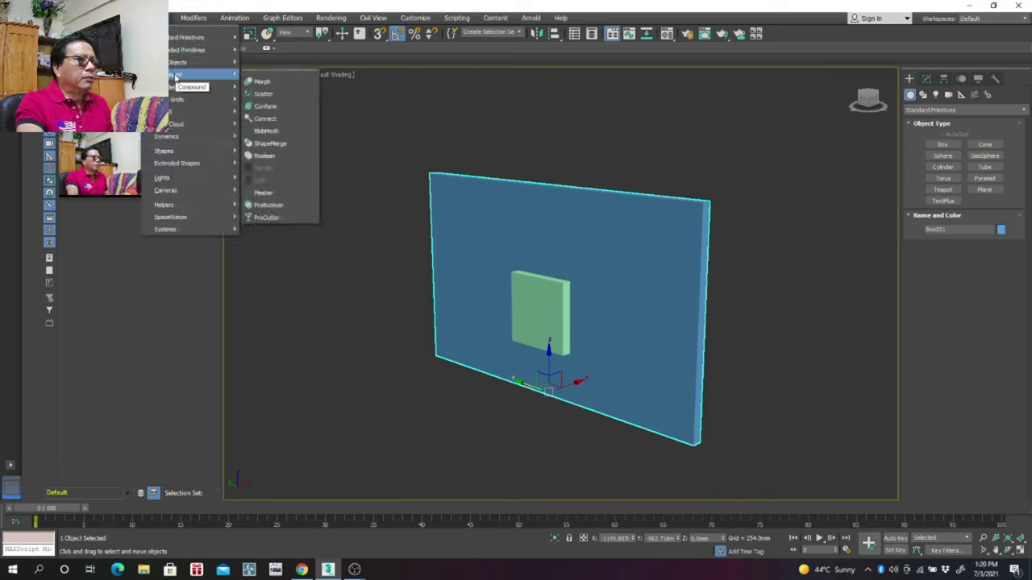
left_click(272, 206)
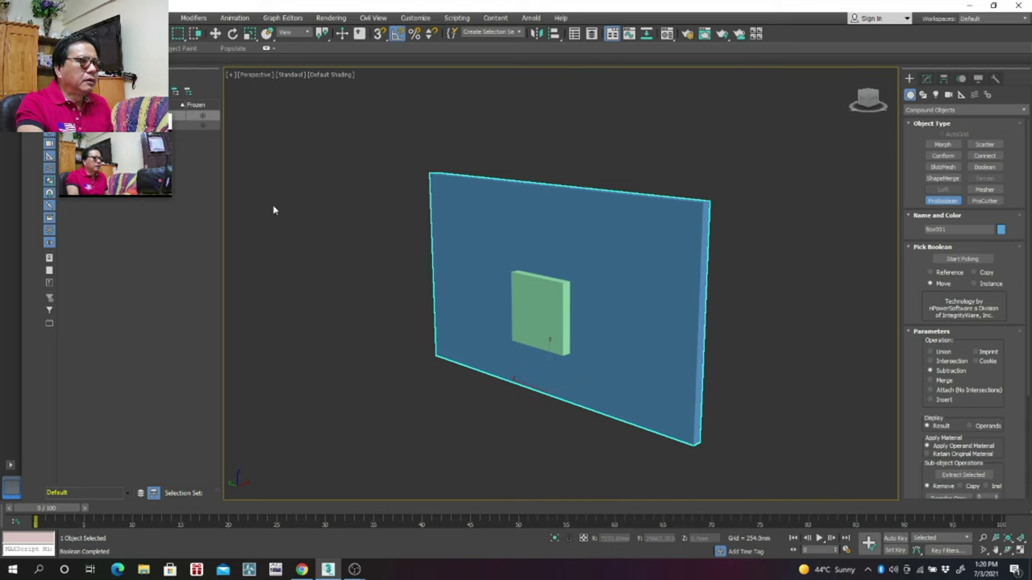
left_click(956, 259)
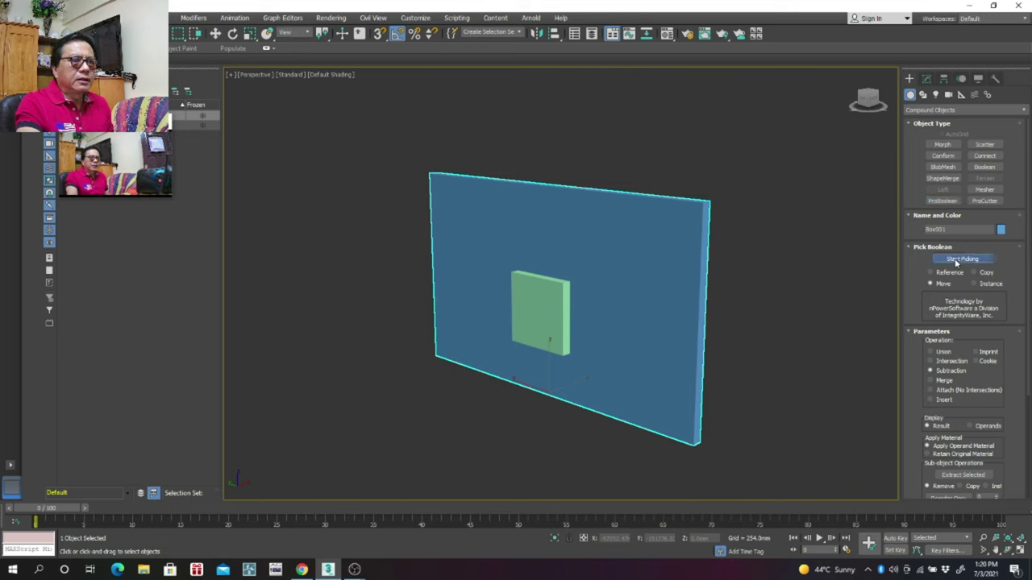
left_click(533, 312)
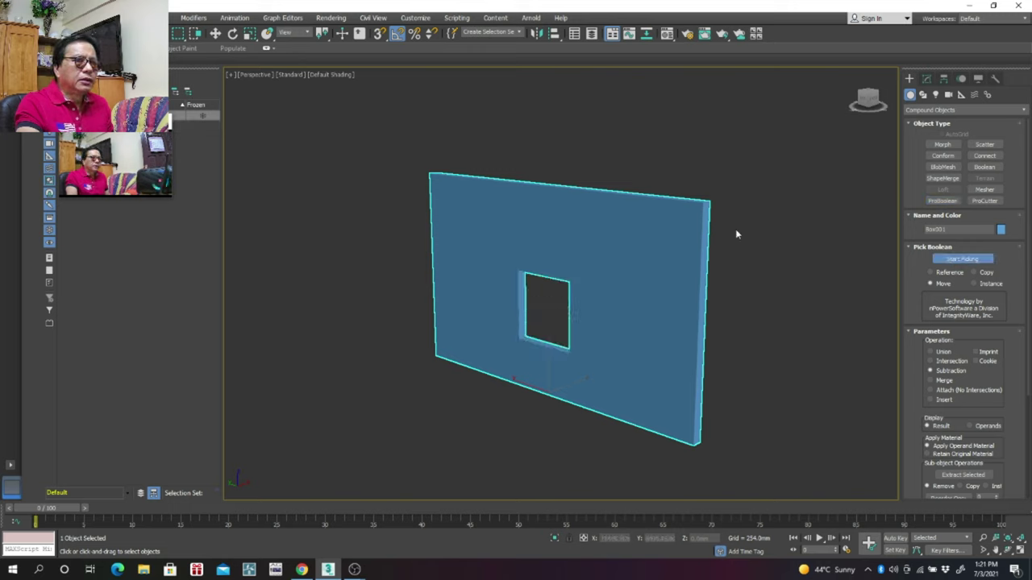
left_click(923, 95)
Step: Deselect everything and view the wall face-on in the Left view with Wireframe Override
key("w")
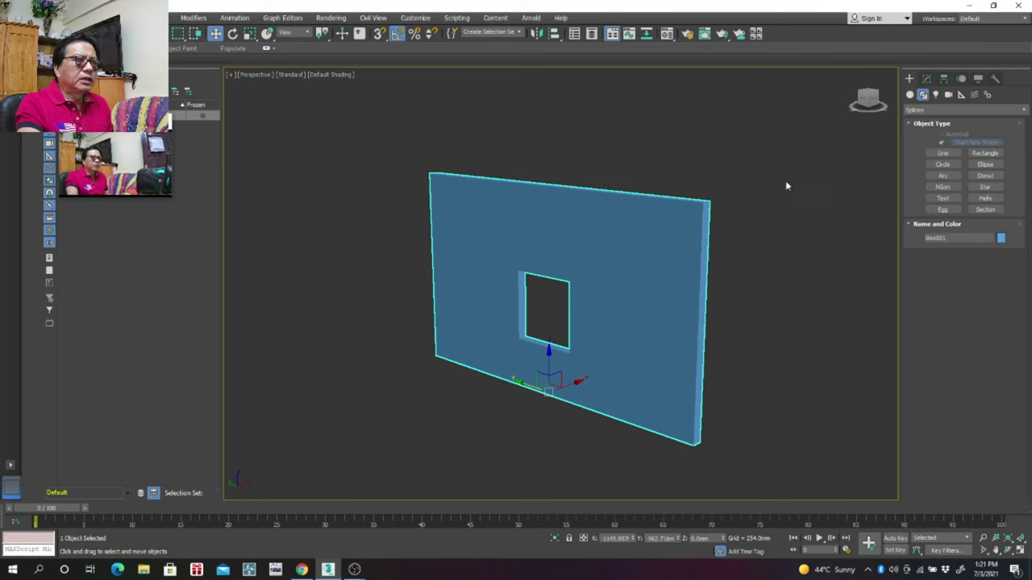
left_click(778, 185)
right_click(764, 191)
left_click(707, 160)
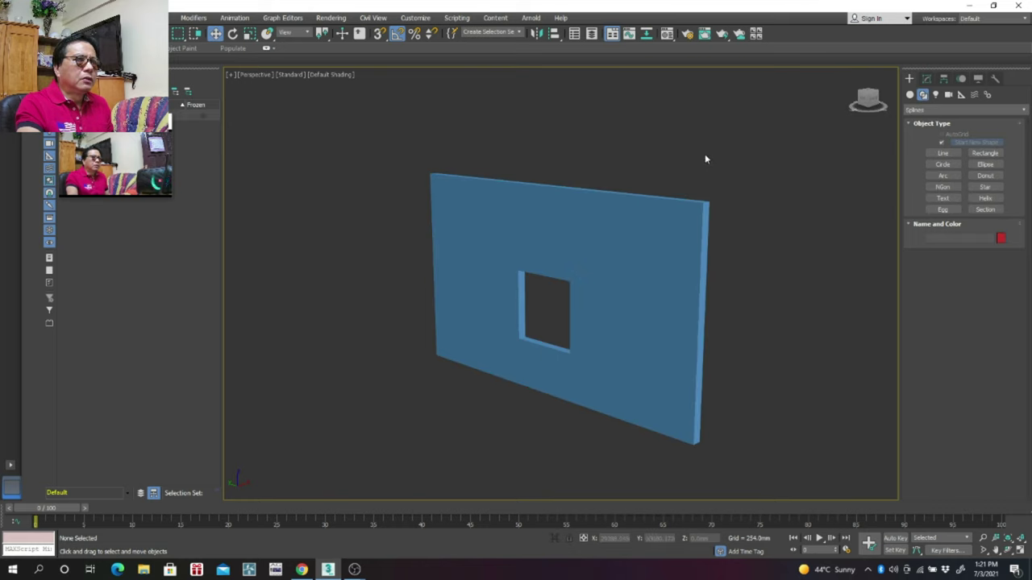
left_click(329, 76)
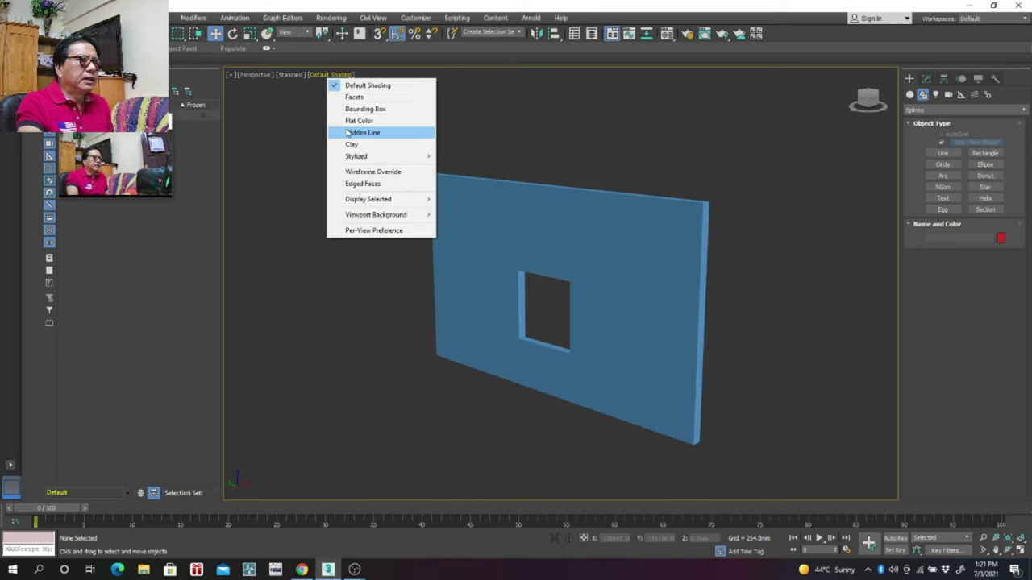
left_click(364, 179)
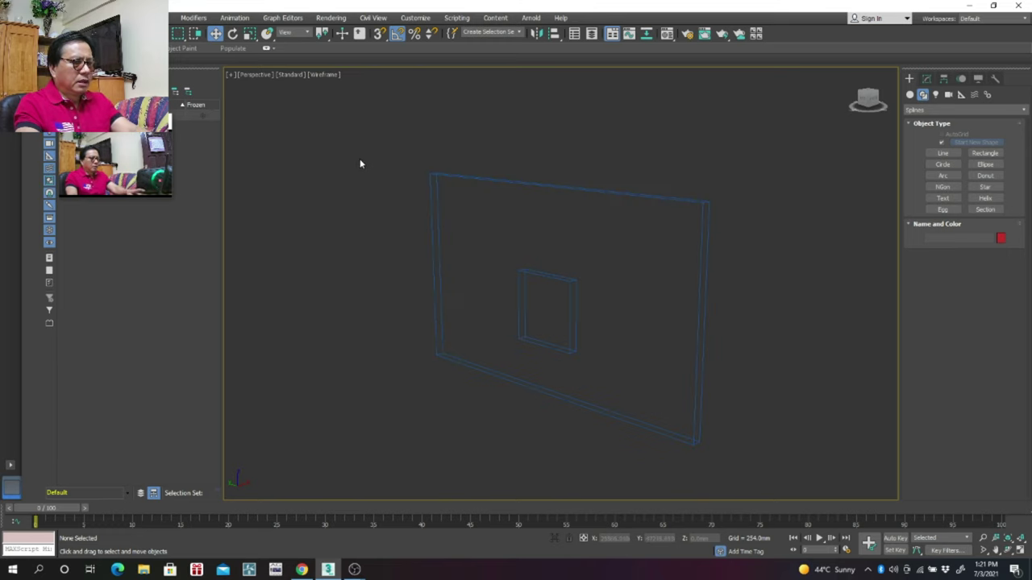
key("l")
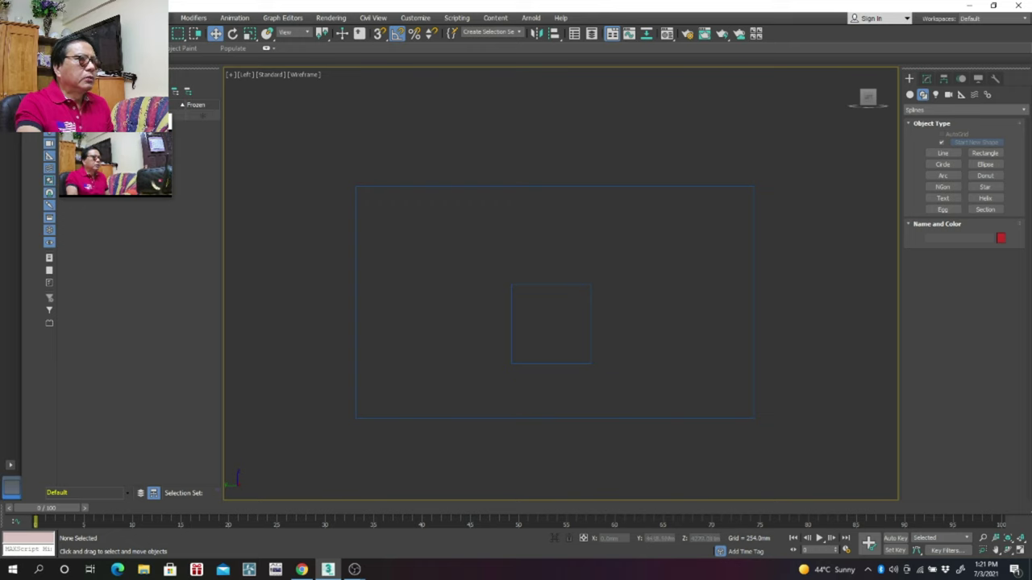
Step: Draw Rectangle001, about 1232 by 1216 mm, over the window opening in the Left view
left_click(153, 18)
mouse_move(189, 151)
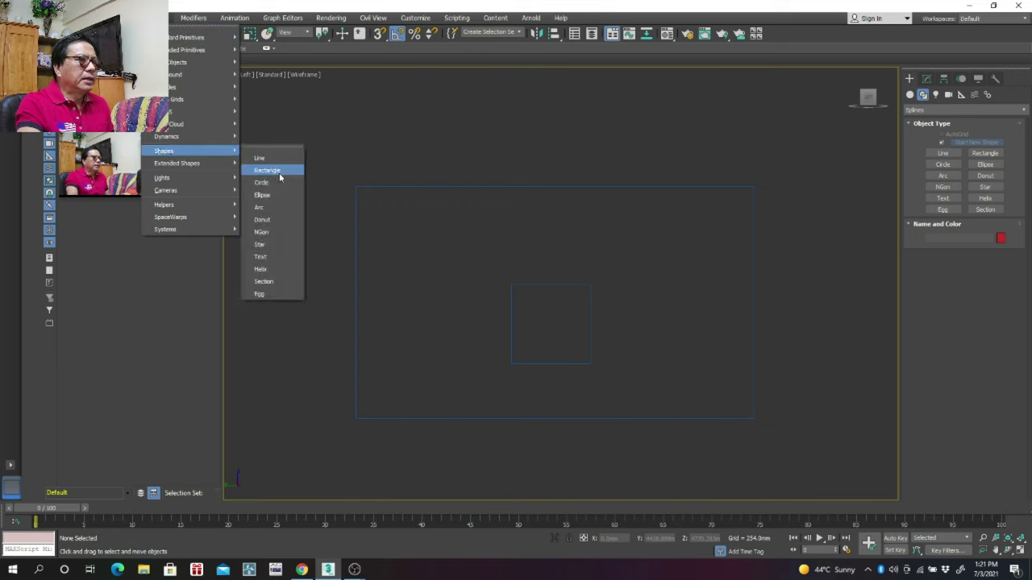
left_click(278, 172)
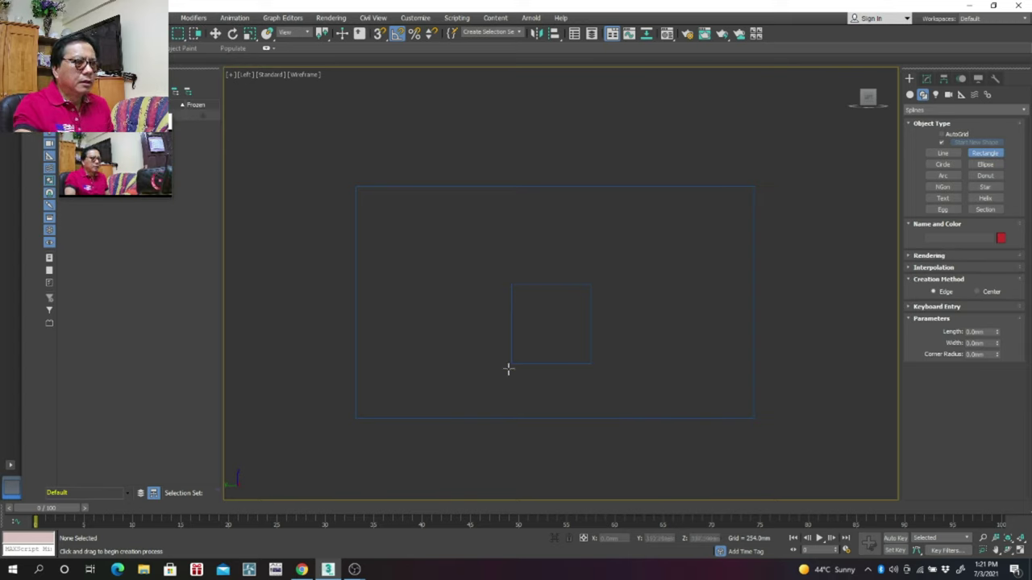
left_click_drag(510, 364, 591, 282)
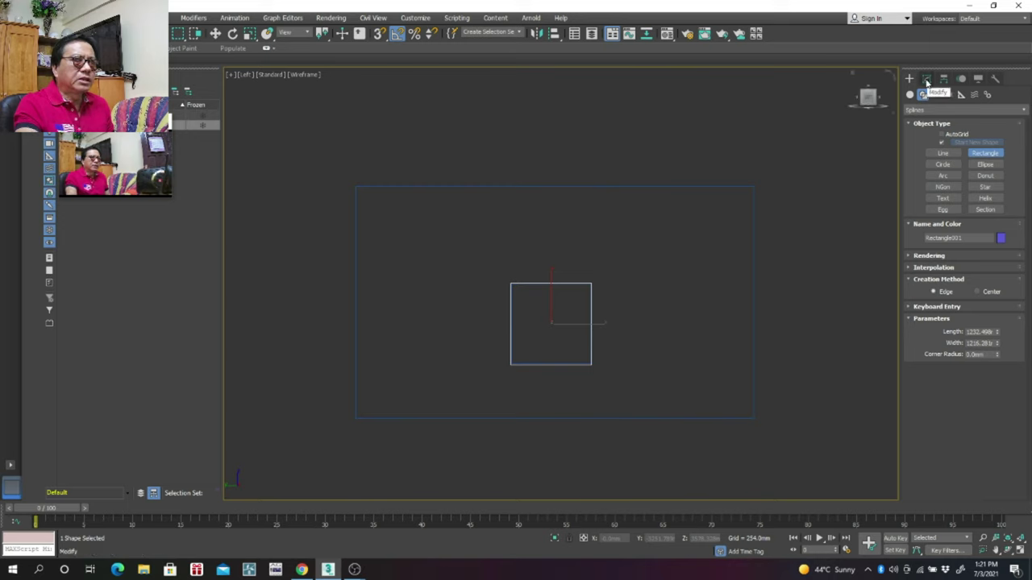
left_click(927, 79)
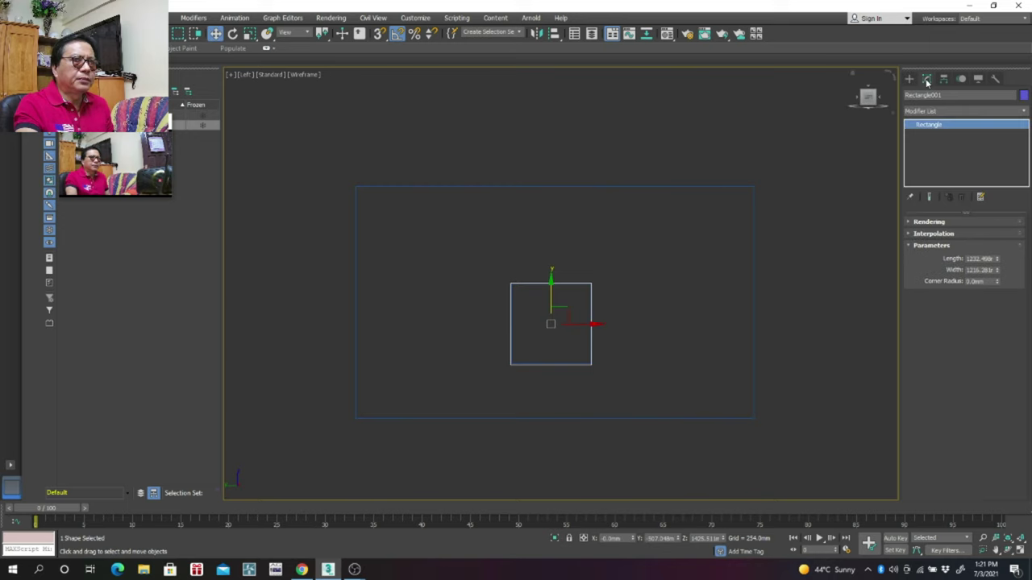
Step: Add a Sweep modifier to Rectangle001 with a 75 by 75 mm Bar section
left_click(1024, 113)
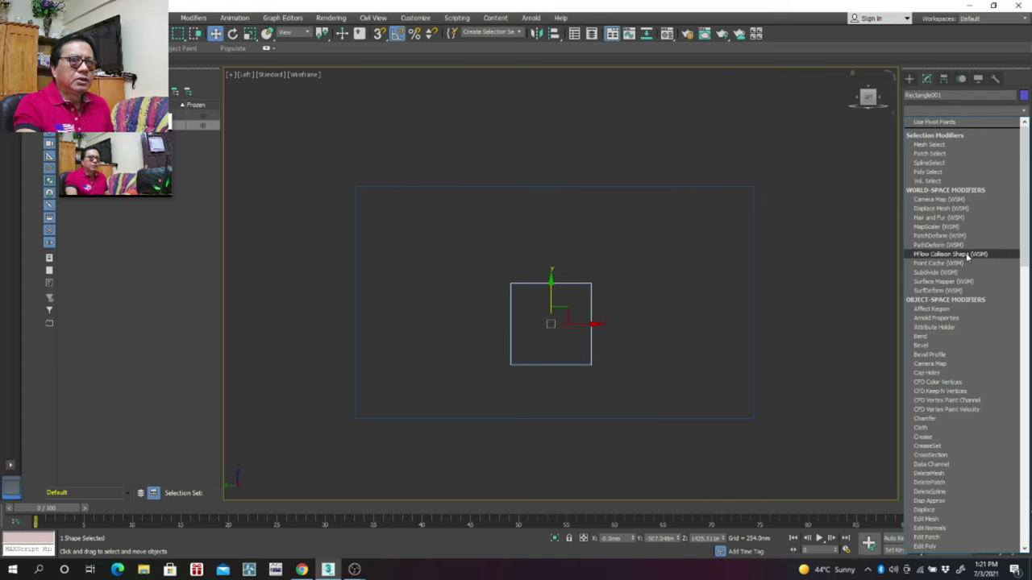
scroll(967, 234, "down", 5)
scroll(967, 227, "down", 4)
scroll(968, 228, "down", 4)
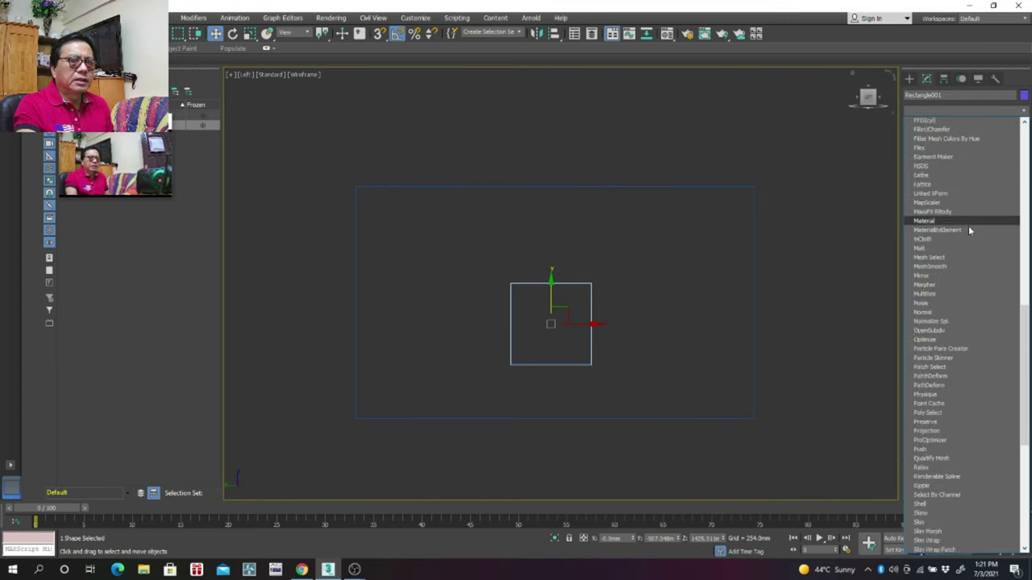
scroll(968, 227, "down", 4)
scroll(969, 227, "down", 4)
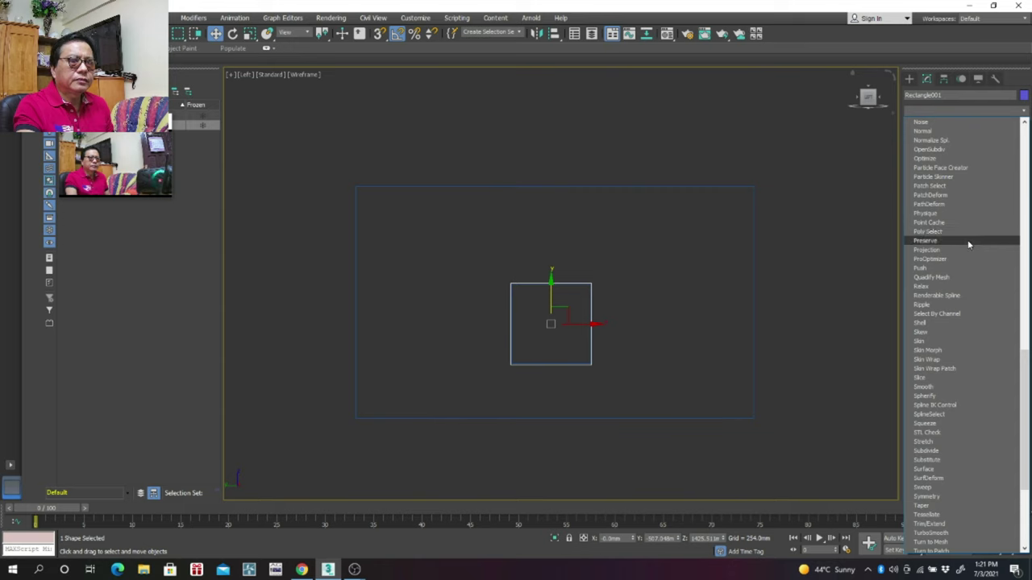
scroll(959, 383, "down", 2)
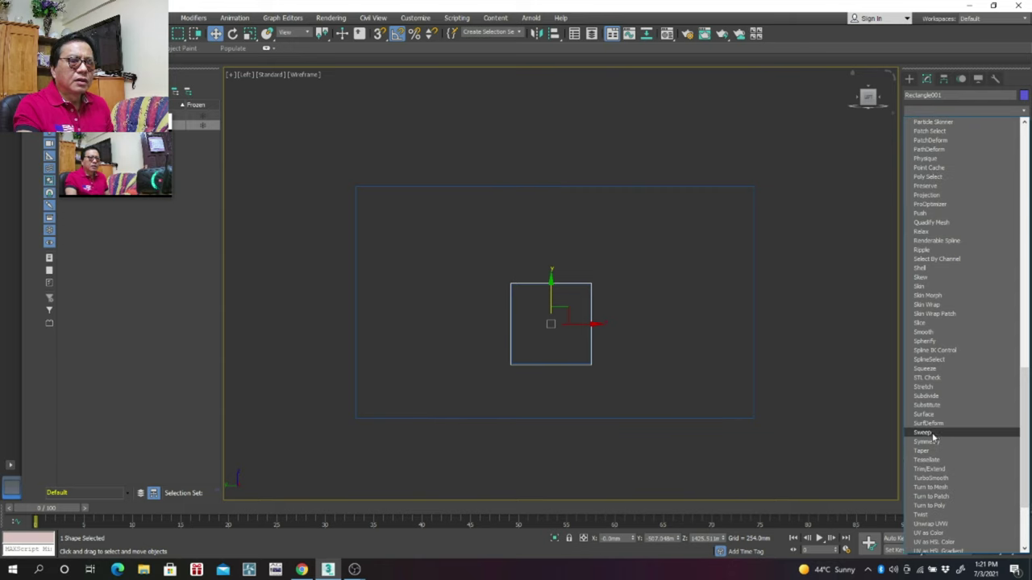
left_click(933, 436)
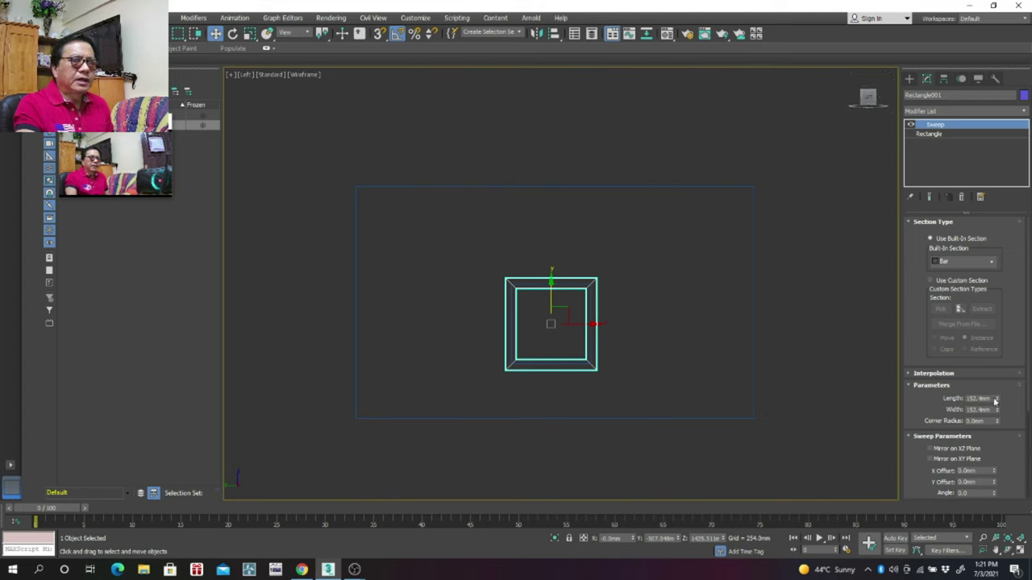
double_click(979, 398)
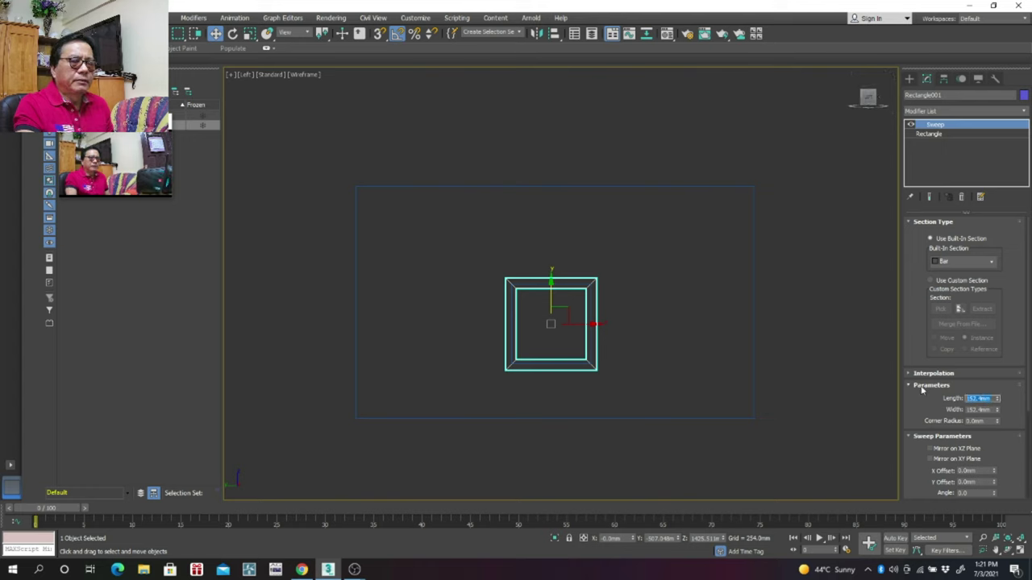
type("75")
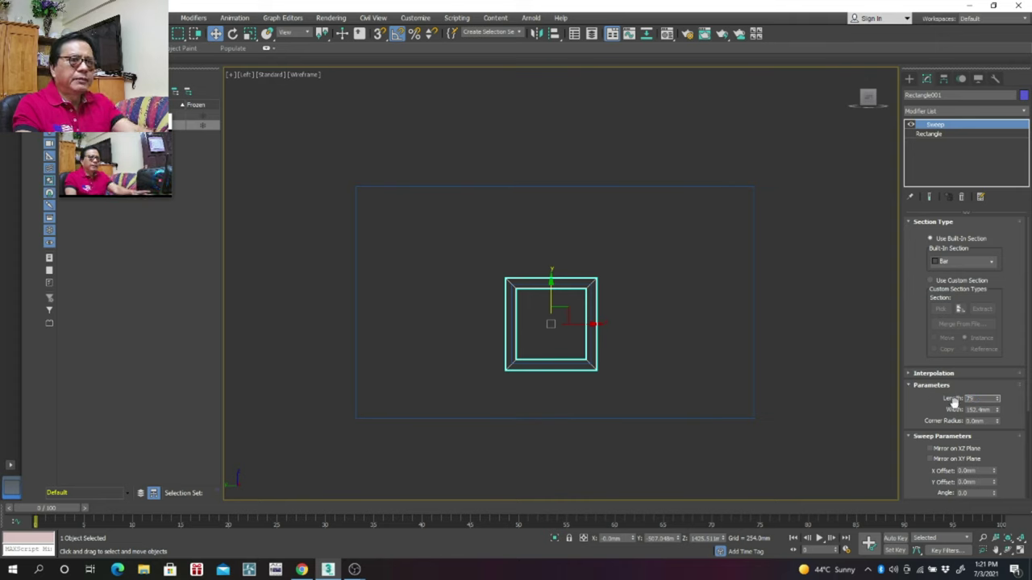
key("Tab")
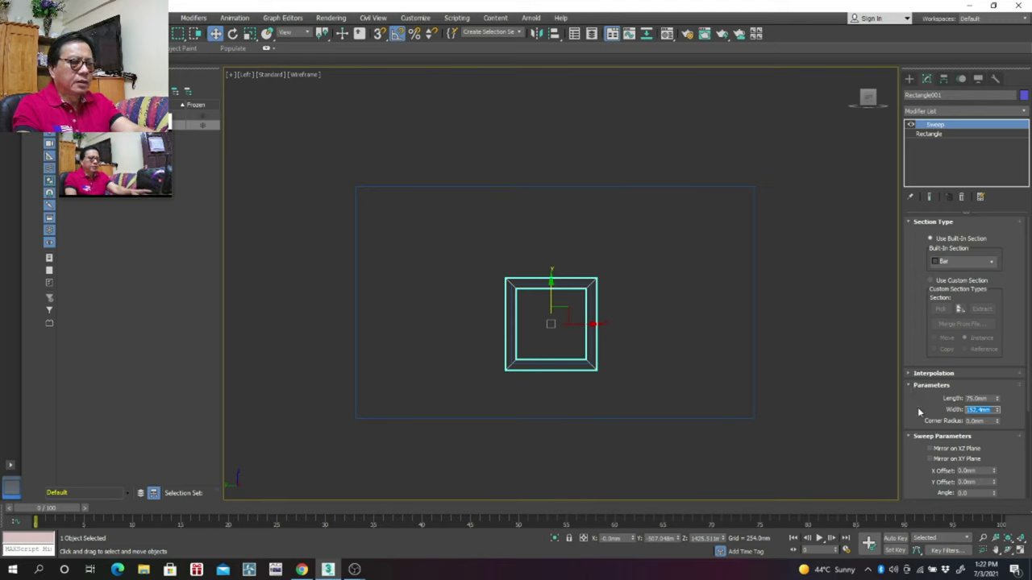
type("75")
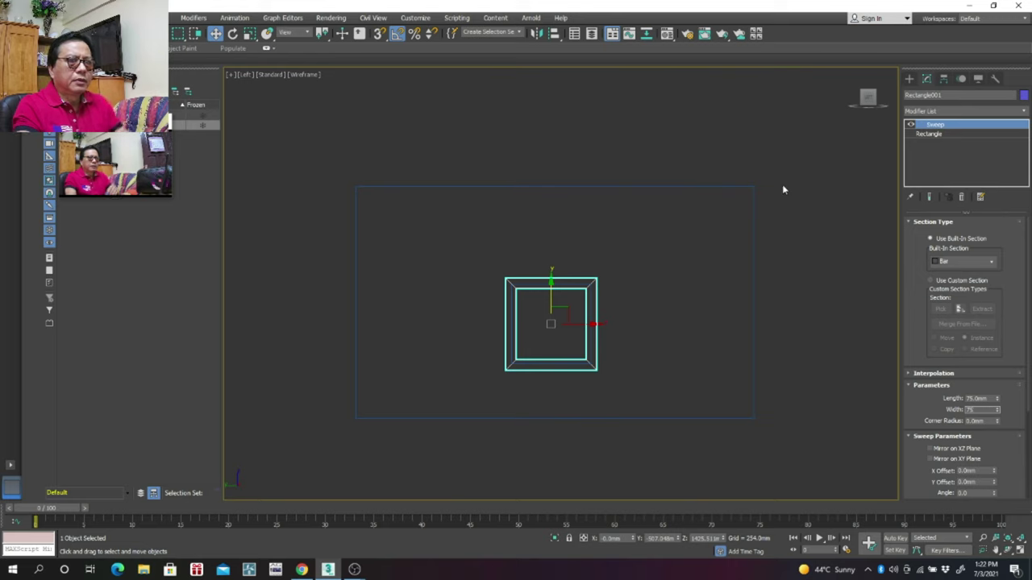
left_click(758, 158)
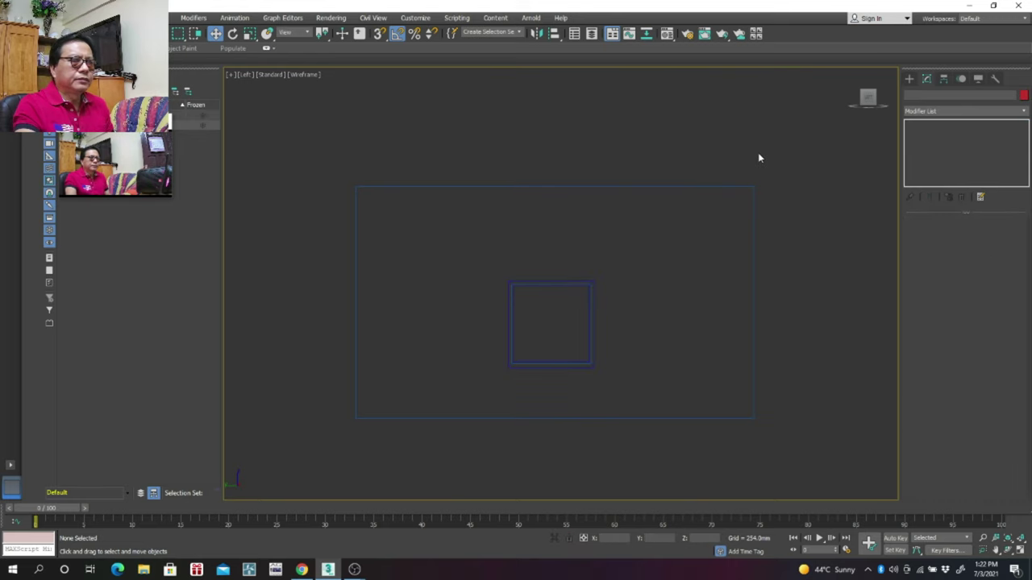
Step: Switch to the Top view, zoom in and select the swept square frame
right_click(758, 158)
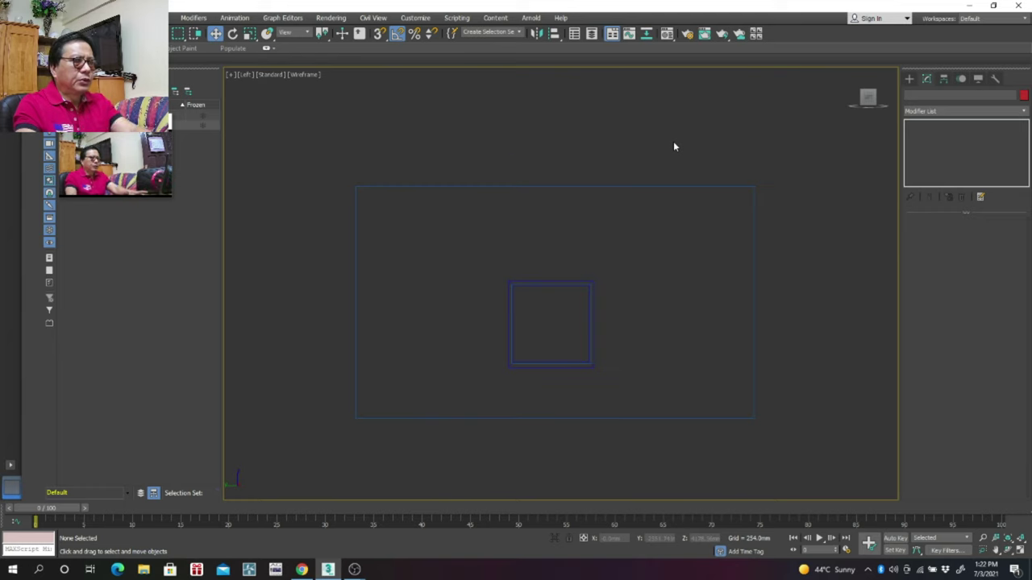
key("t")
scroll(560, 355, "up", 2)
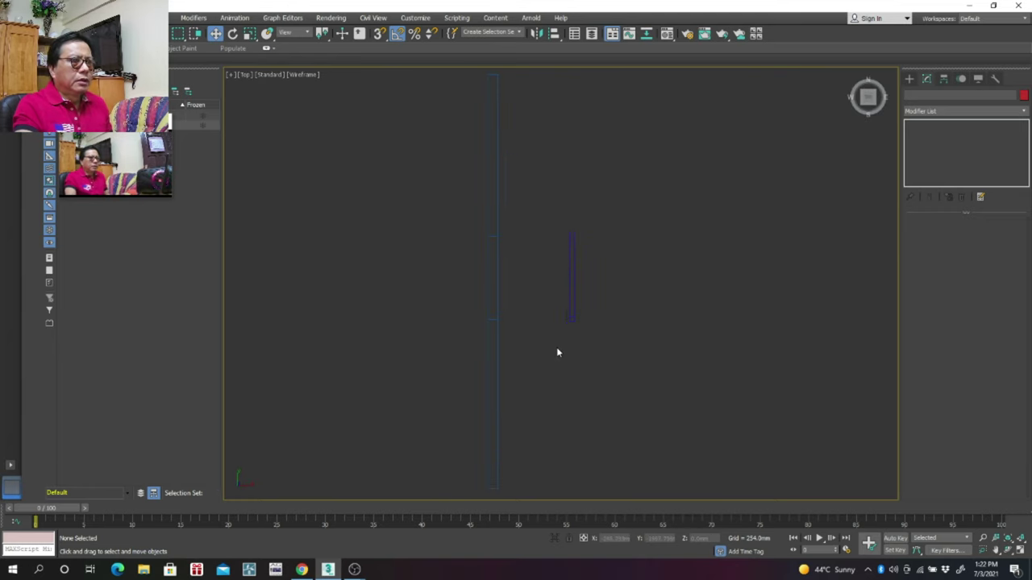
mouse_move(565, 303)
left_mouse_down()
mouse_move(575, 303)
mouse_move(537, 277)
left_mouse_up()
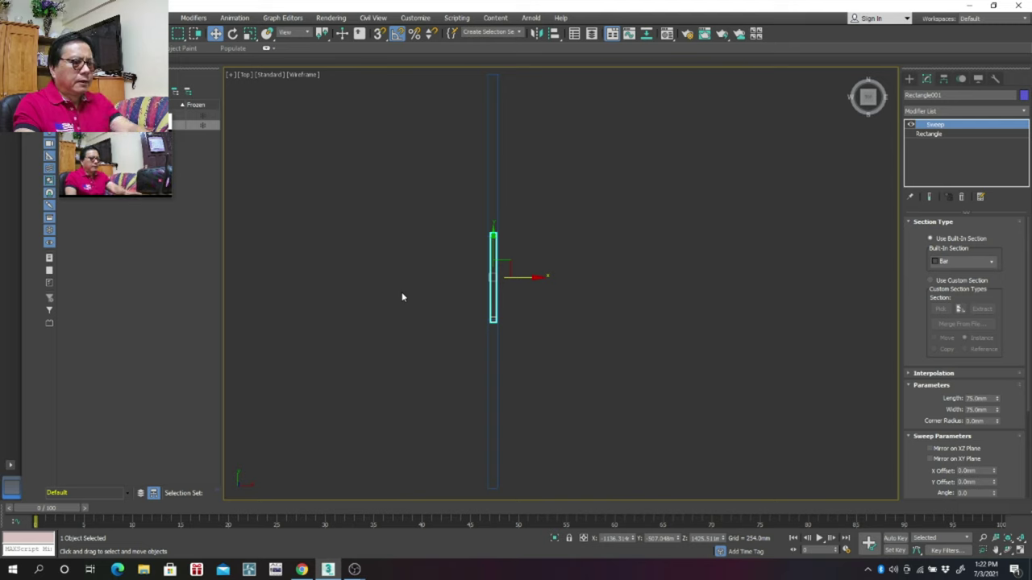
Step: Back in the Left view, convert the swept frame to an Editable Poly
key("l")
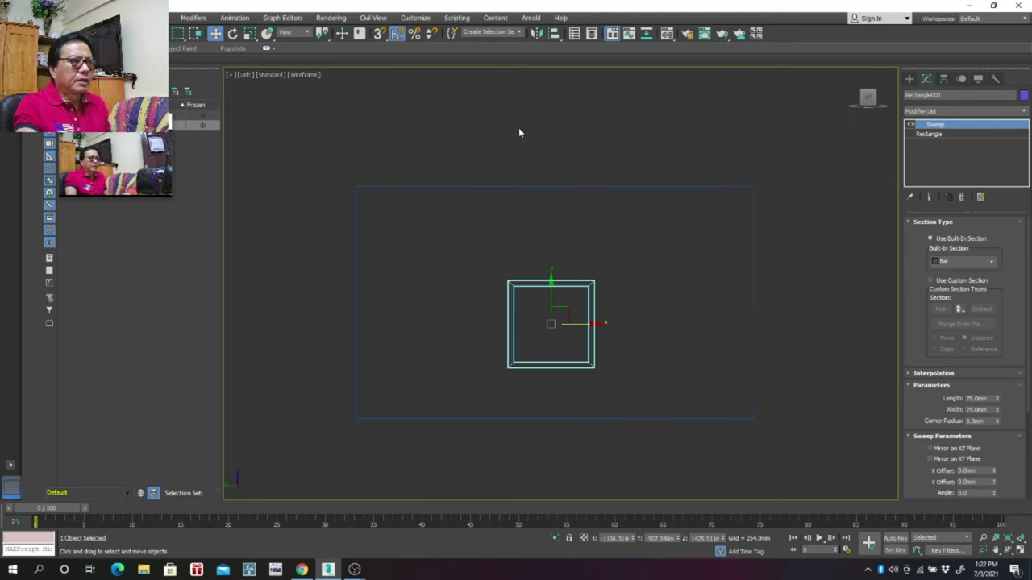
right_click(506, 121)
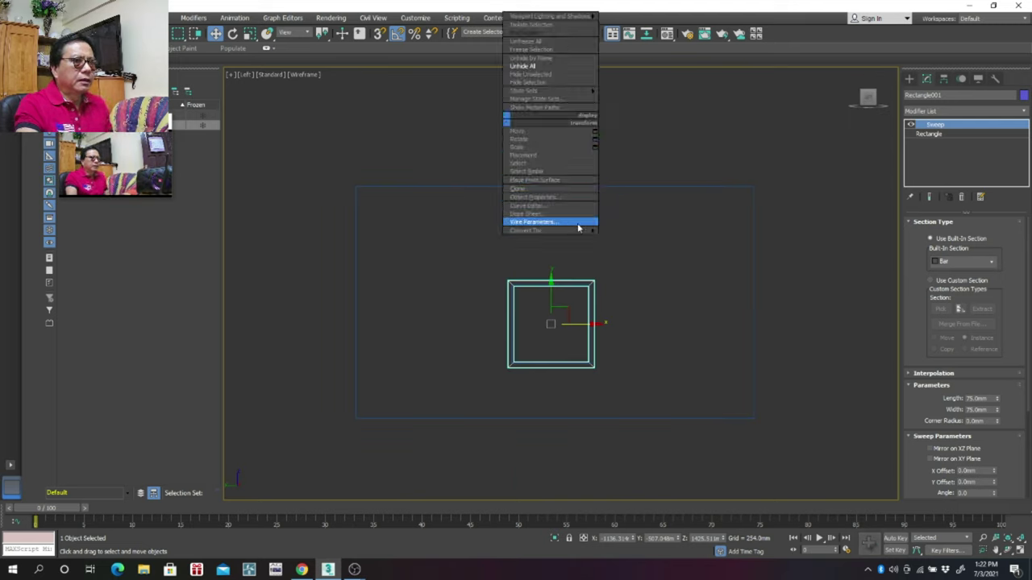
mouse_move(536, 230)
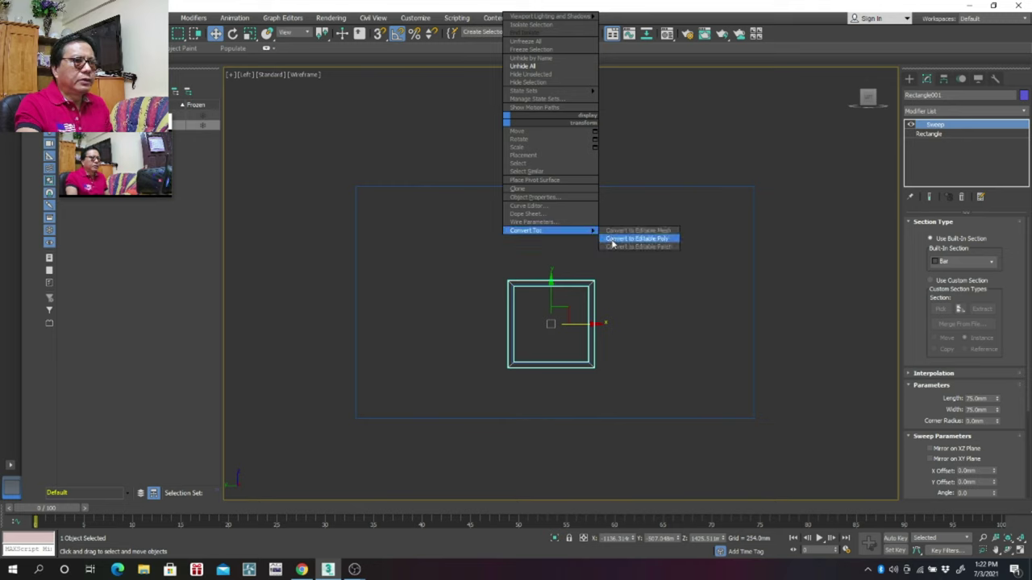
left_click(613, 240)
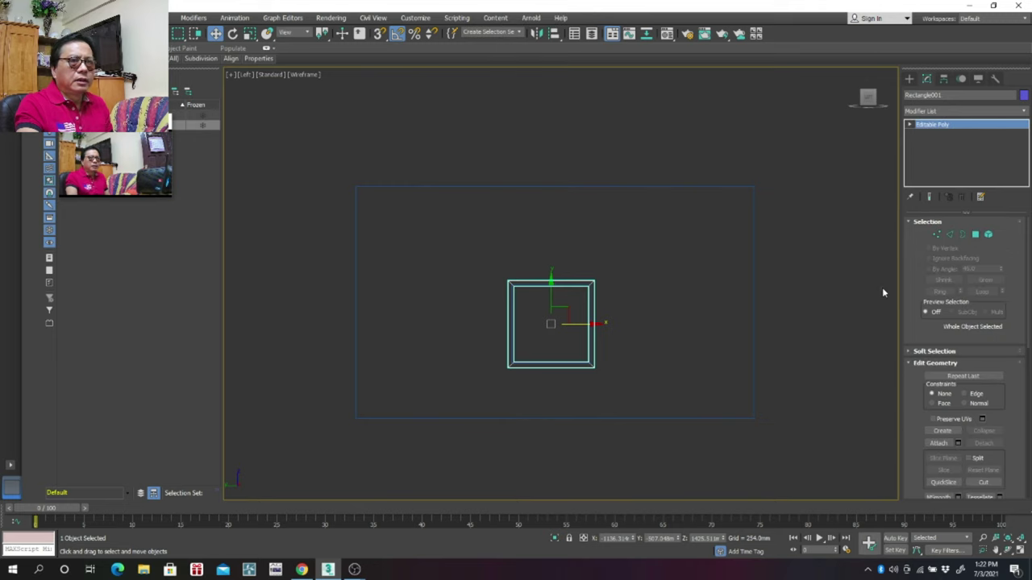
Step: In Vertex mode, lower the frame's top vertices to fit the wall opening
left_click(937, 235)
scroll(635, 325, "up", 2)
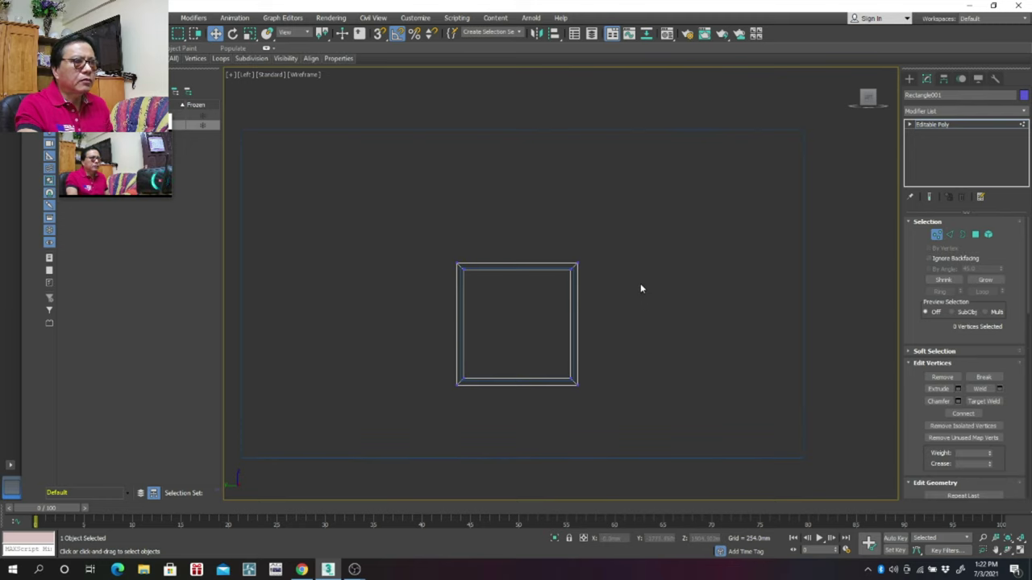
left_click_drag(608, 226, 425, 290)
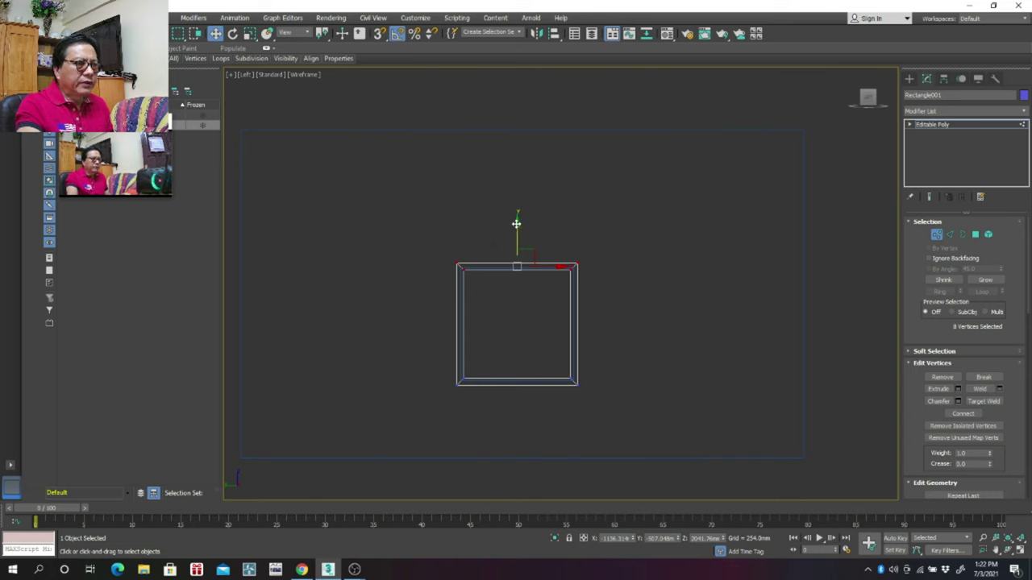
left_click_drag(516, 223, 512, 252)
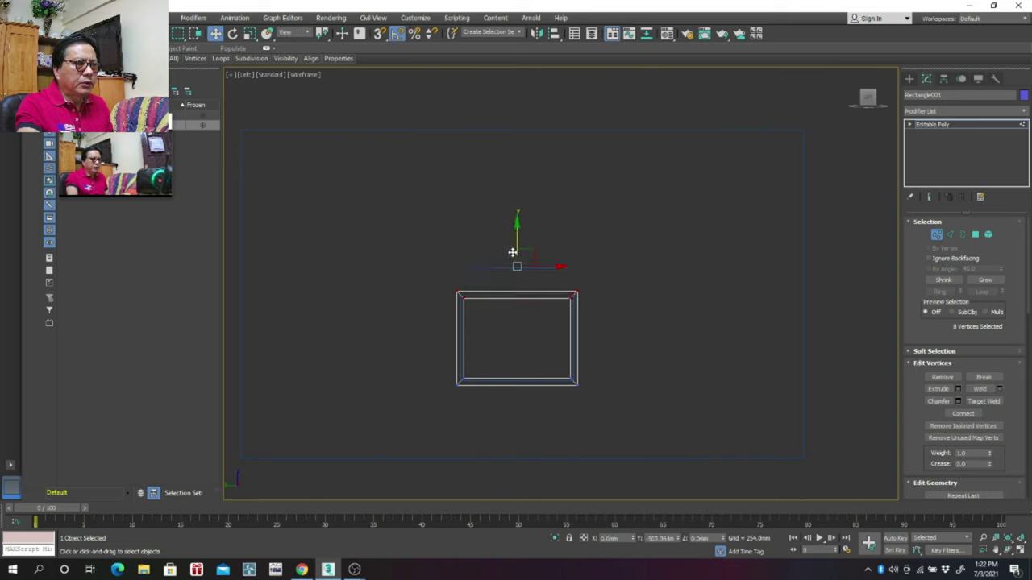
left_click_drag(512, 253, 512, 238)
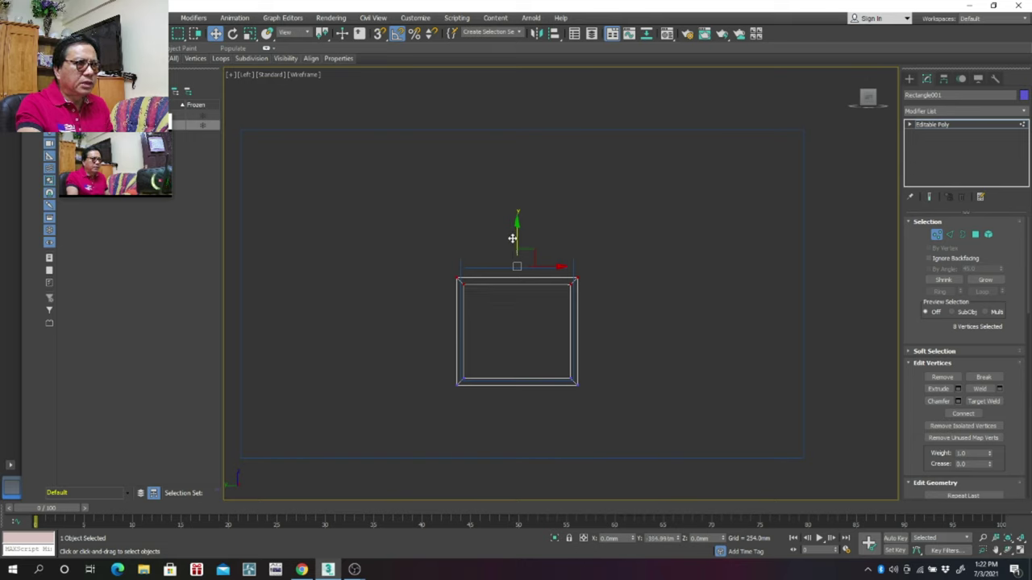
left_click_drag(512, 238, 511, 235)
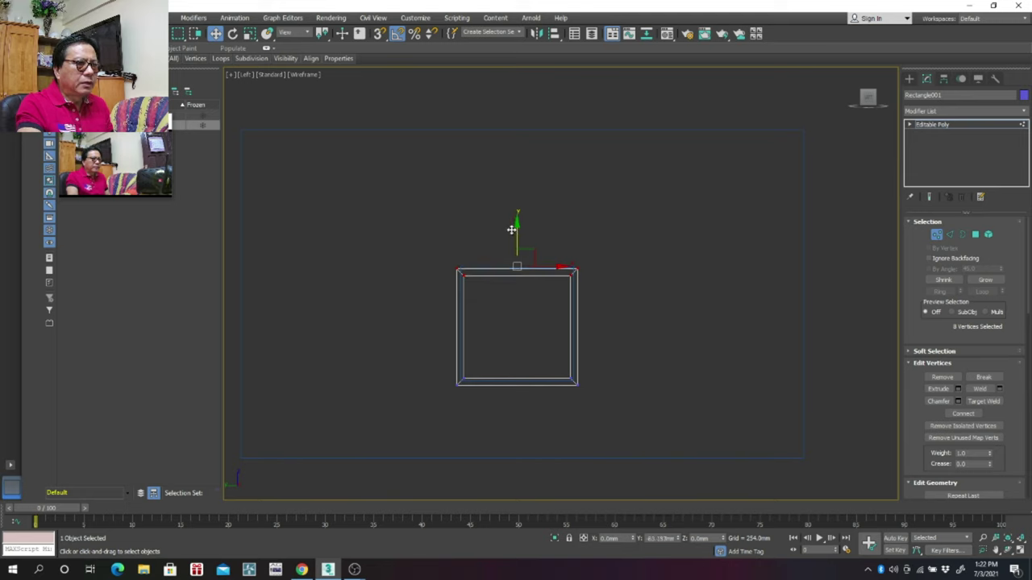
Step: Raise the bottom vertices, pull both sides inward, then exit Vertex mode and deselect
left_click_drag(618, 356, 436, 409)
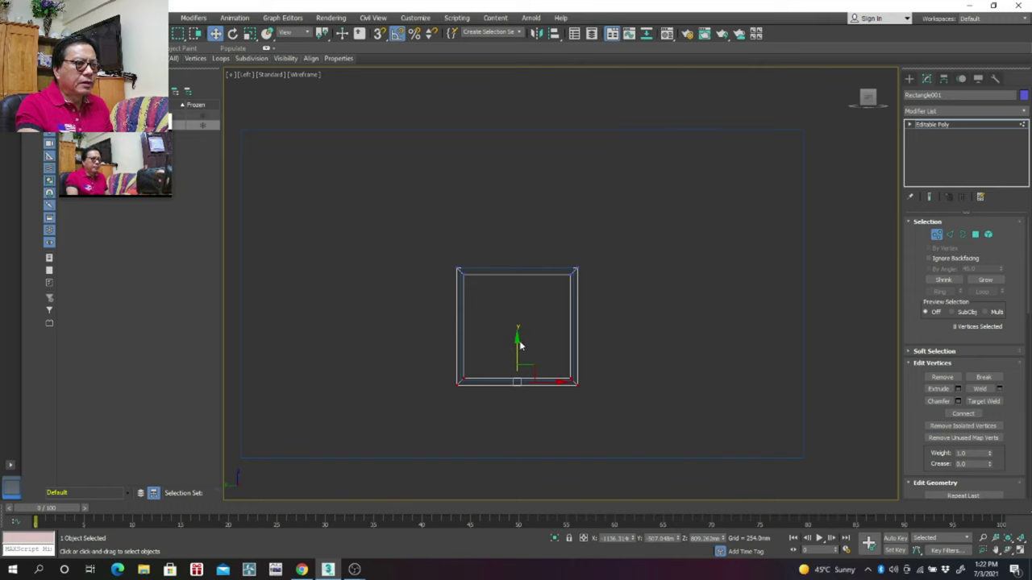
mouse_move(517, 341)
left_mouse_down()
mouse_move(517, 316)
mouse_move(512, 337)
left_mouse_up()
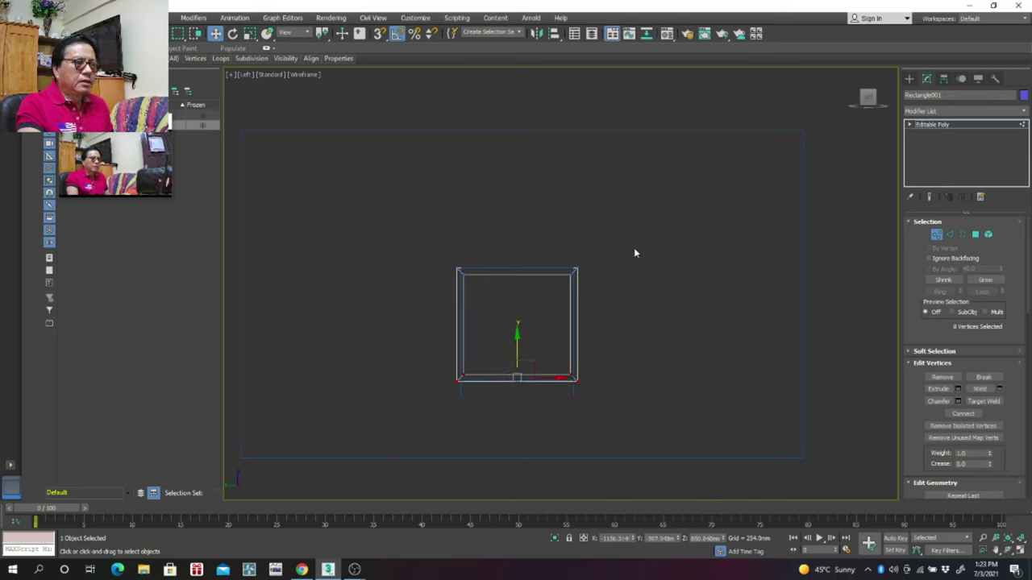
mouse_move(633, 253)
left_mouse_down()
mouse_move(569, 352)
mouse_move(547, 410)
left_mouse_up()
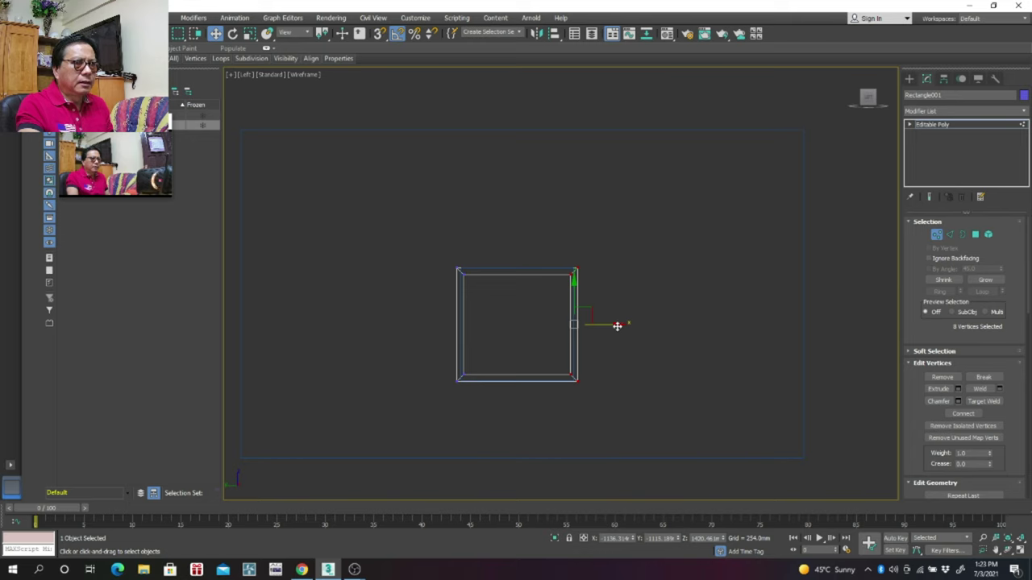
mouse_move(617, 325)
left_mouse_down()
mouse_move(583, 328)
mouse_move(608, 324)
left_mouse_up()
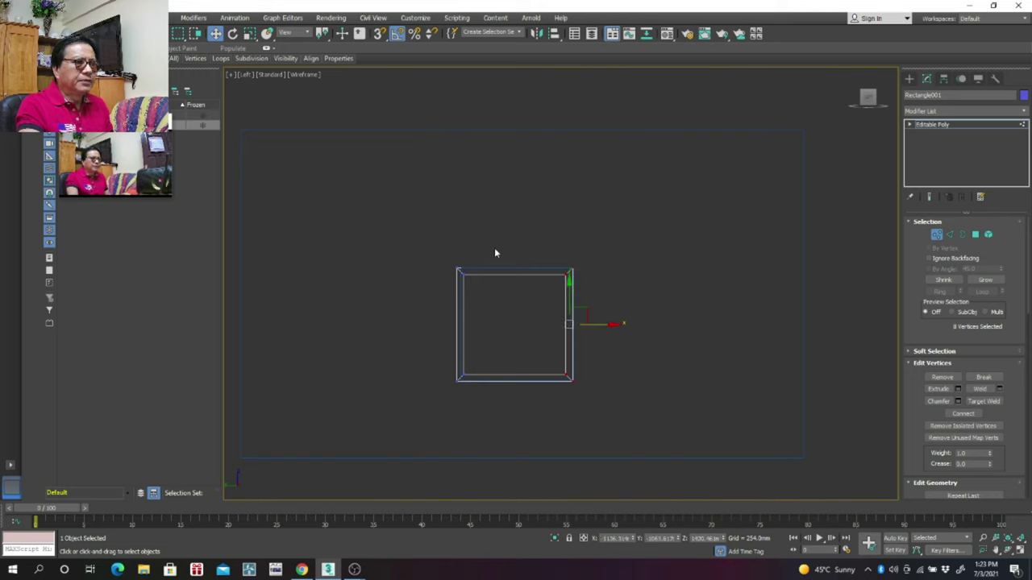
left_click_drag(419, 411, 421, 407)
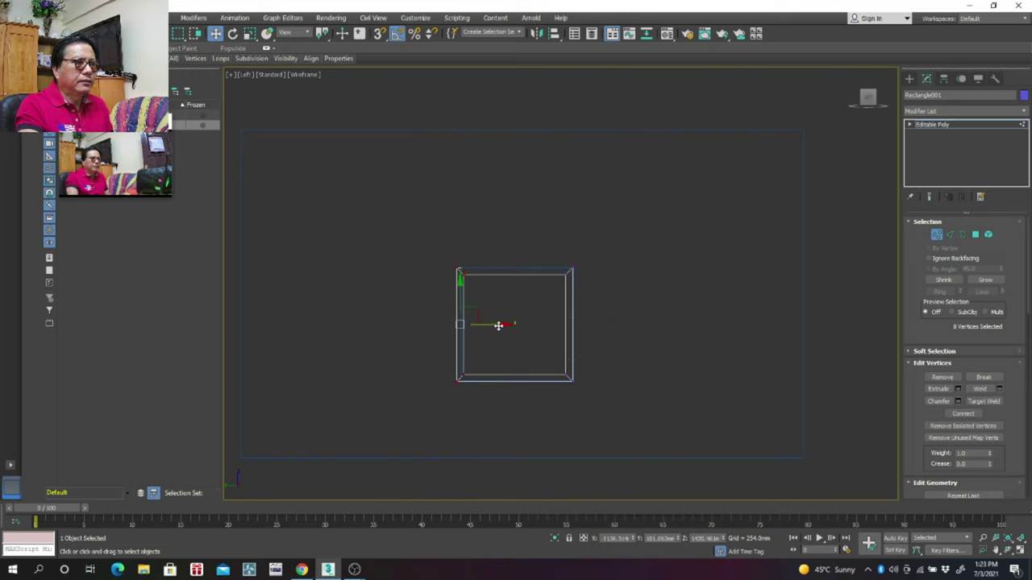
mouse_move(498, 324)
left_mouse_down()
mouse_move(525, 318)
mouse_move(506, 312)
left_mouse_up()
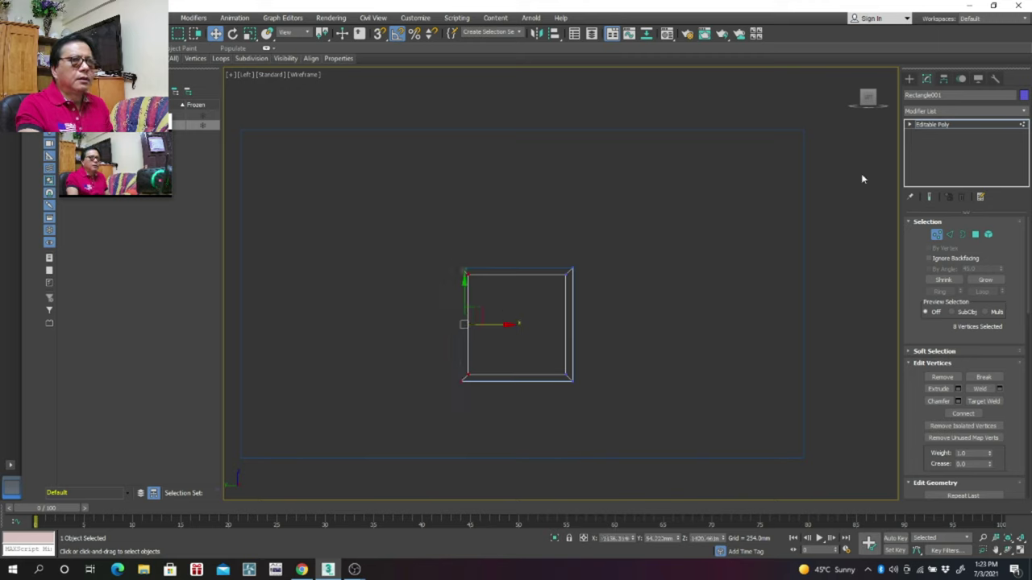
left_click(691, 209)
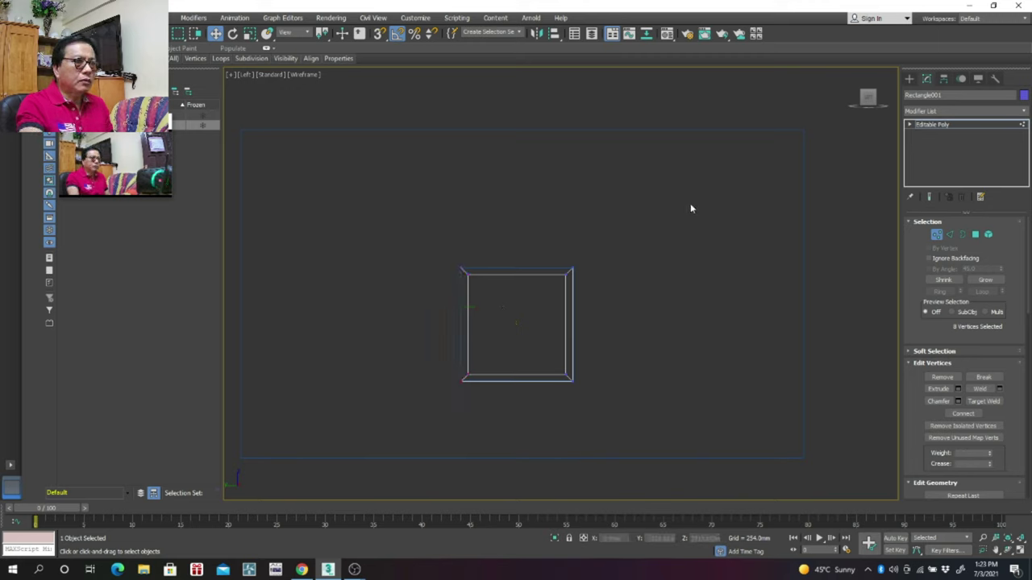
left_click(679, 276)
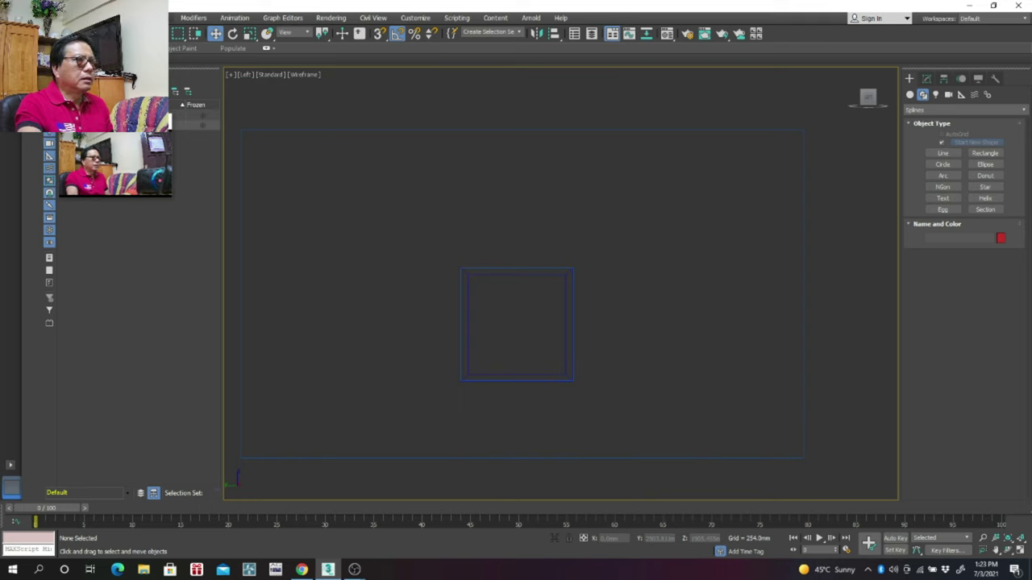
Step: Draw a tall mullion box inside the window frame with Width 75 mm and Height 7 mm
left_click(153, 17)
mouse_move(194, 37)
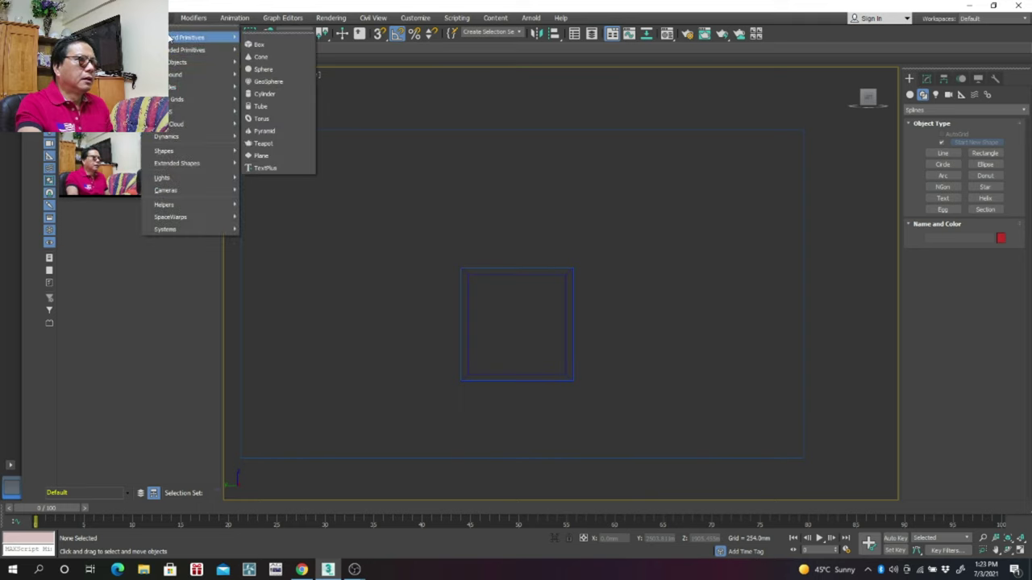
left_click(267, 50)
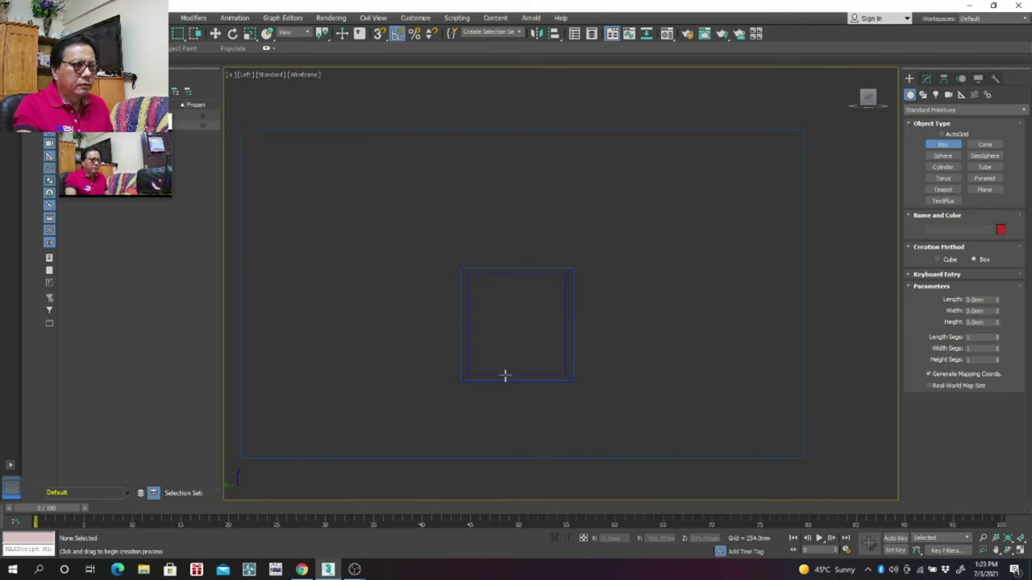
mouse_move(507, 373)
left_mouse_down()
mouse_move(521, 276)
mouse_move(511, 271)
left_mouse_up()
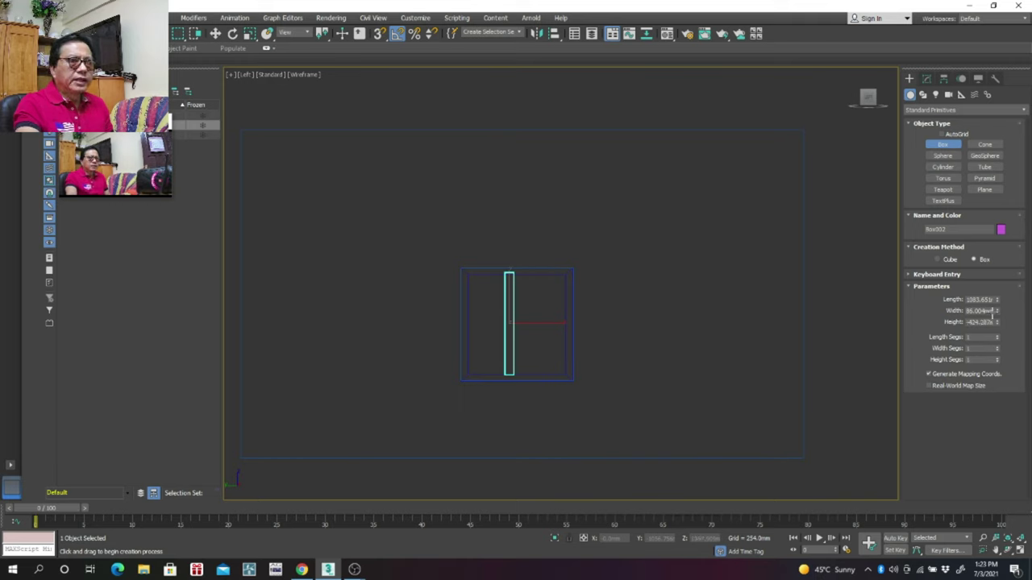
left_click_drag(997, 313, 987, 310)
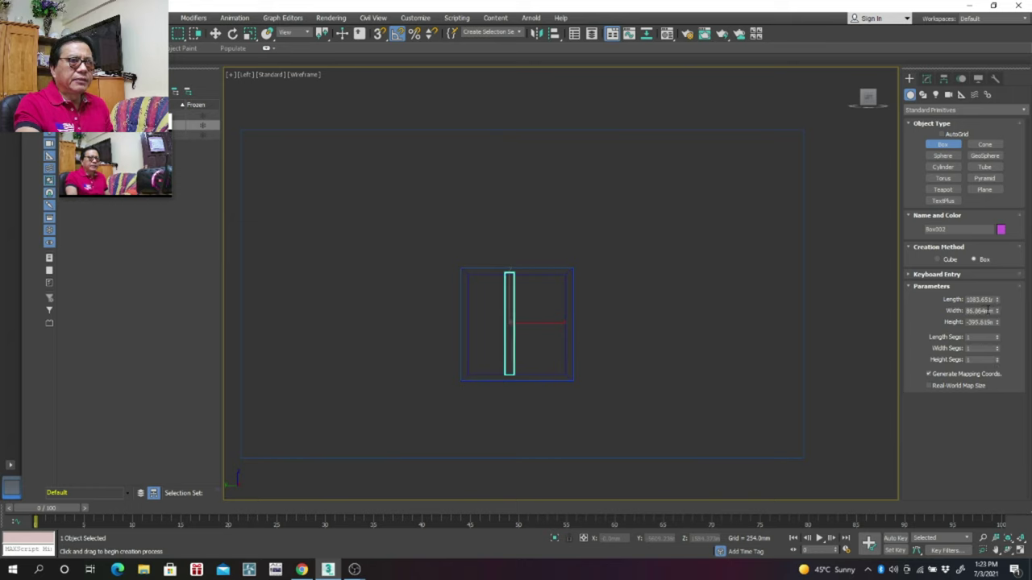
double_click(982, 311)
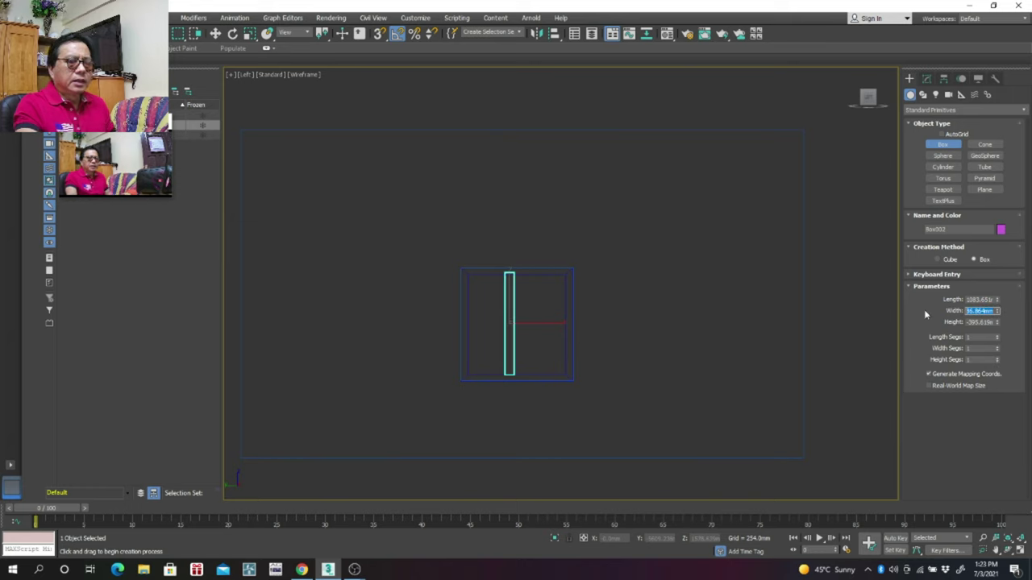
type("75")
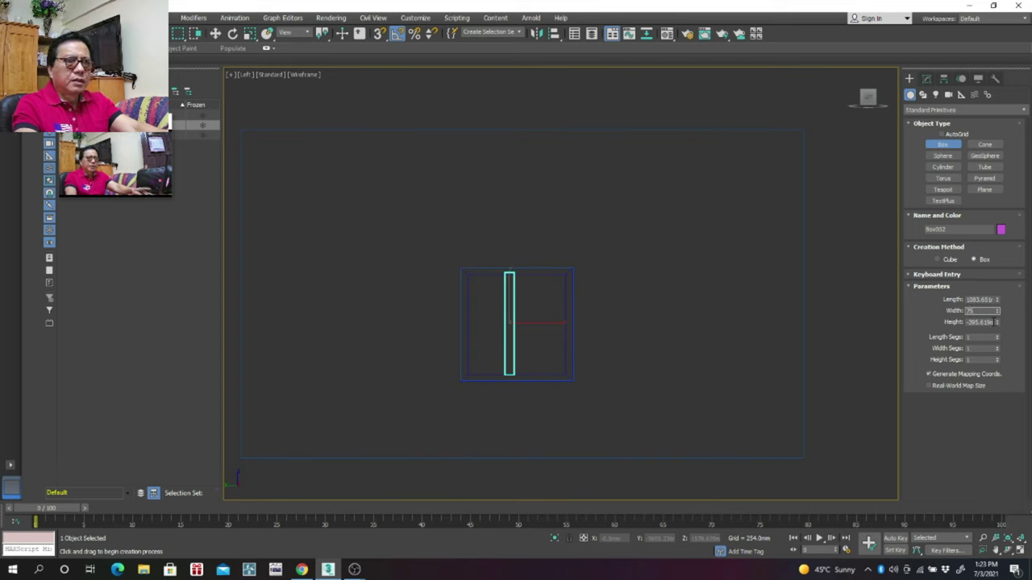
key("Tab")
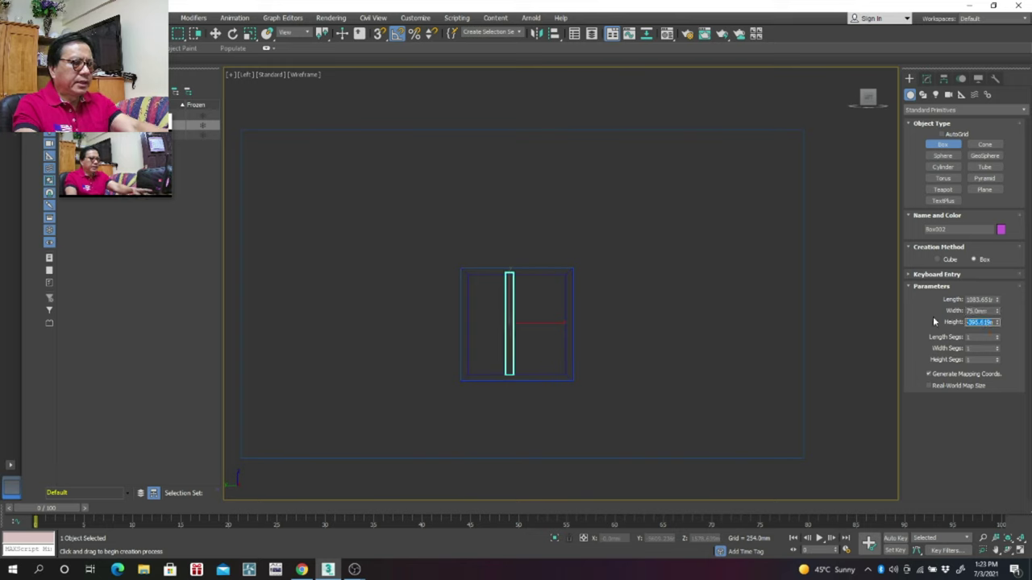
type("7mm")
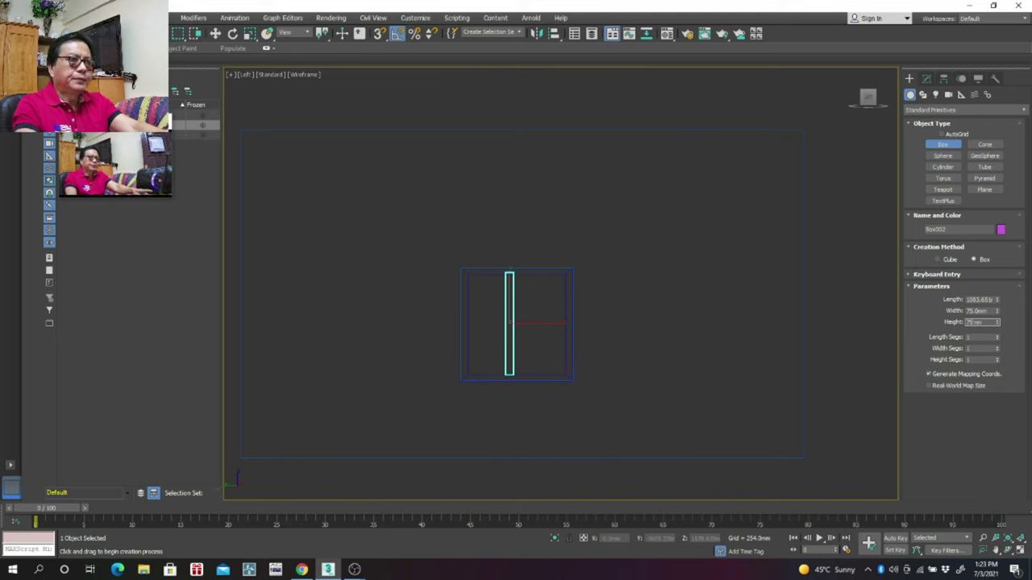
right_click(639, 259)
left_click(640, 257)
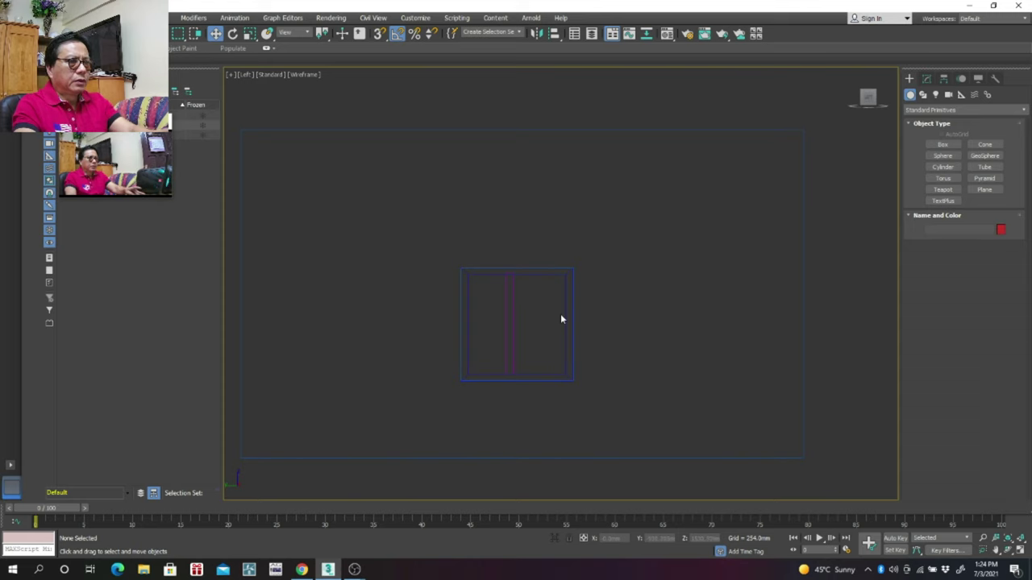
Step: Move the mullion box along X into the wall from Top view, then nudge it right in Left view
key("t")
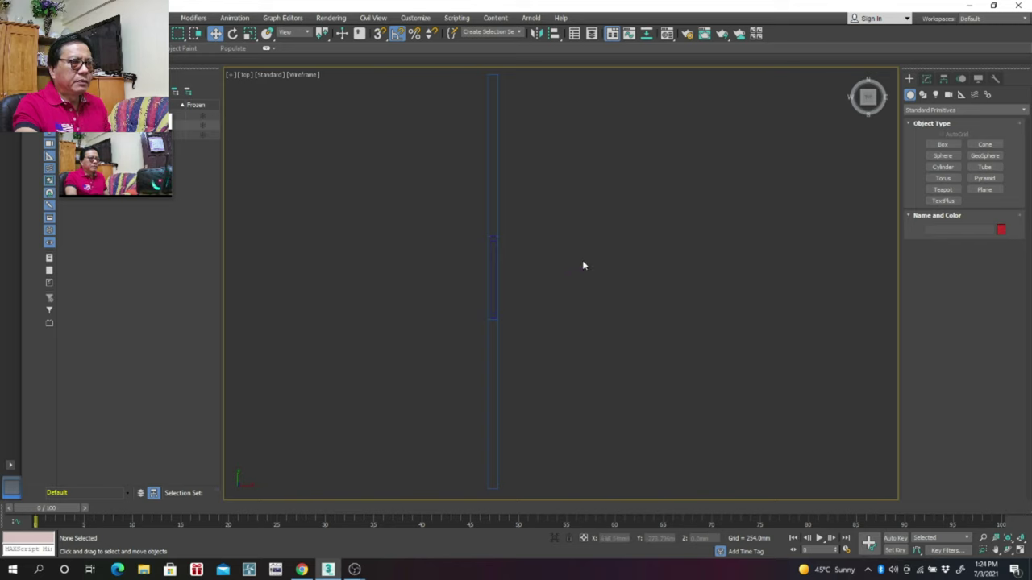
left_click_drag(582, 261, 555, 284)
scroll(521, 274, "up", 1)
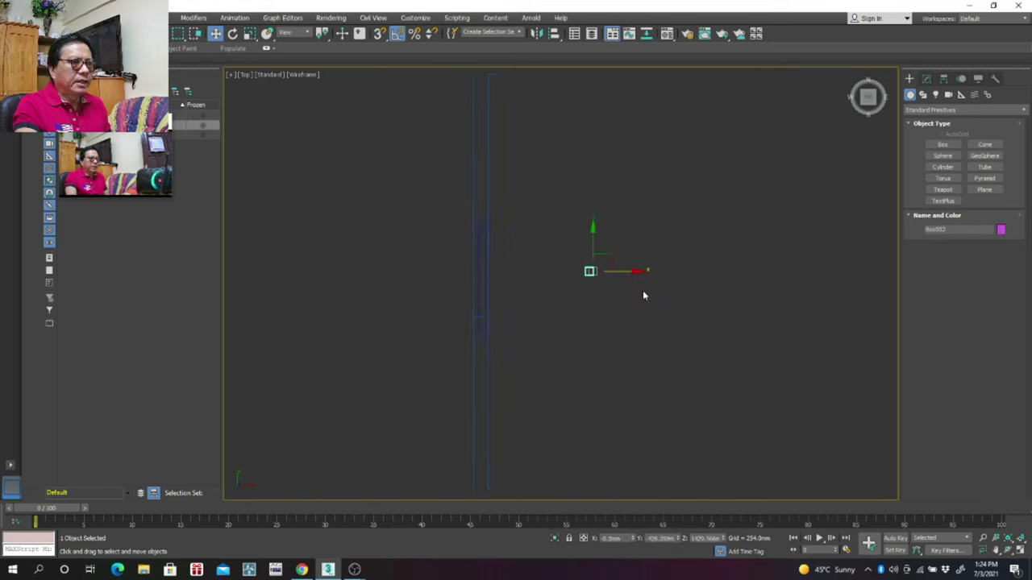
left_click_drag(637, 273, 529, 277)
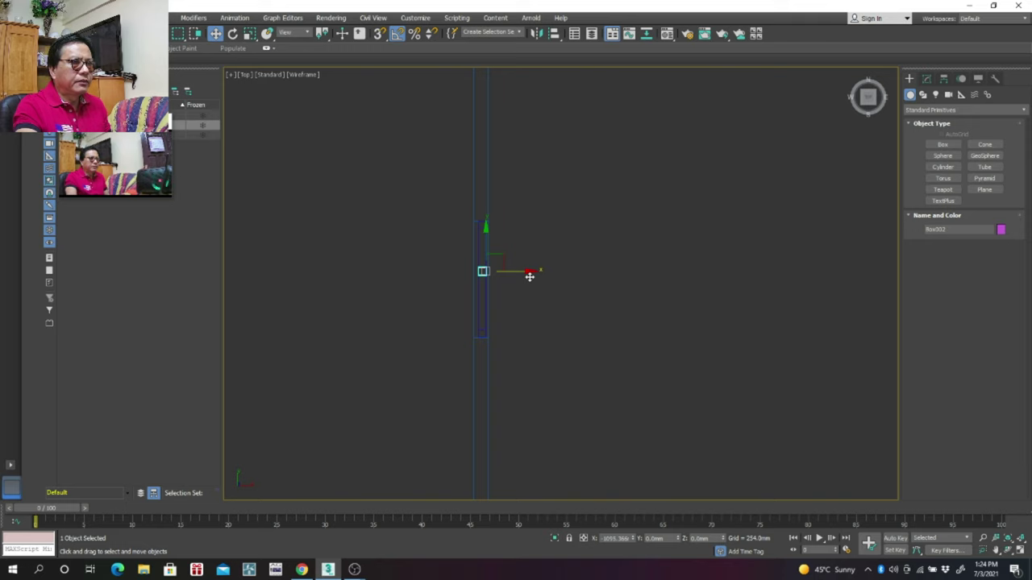
left_click_drag(530, 276, 529, 276)
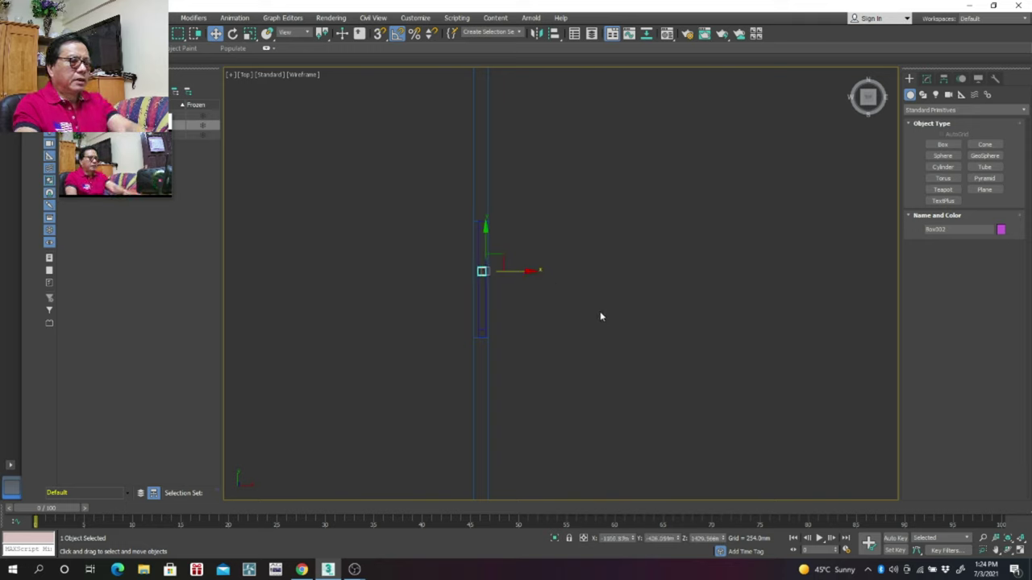
key("l")
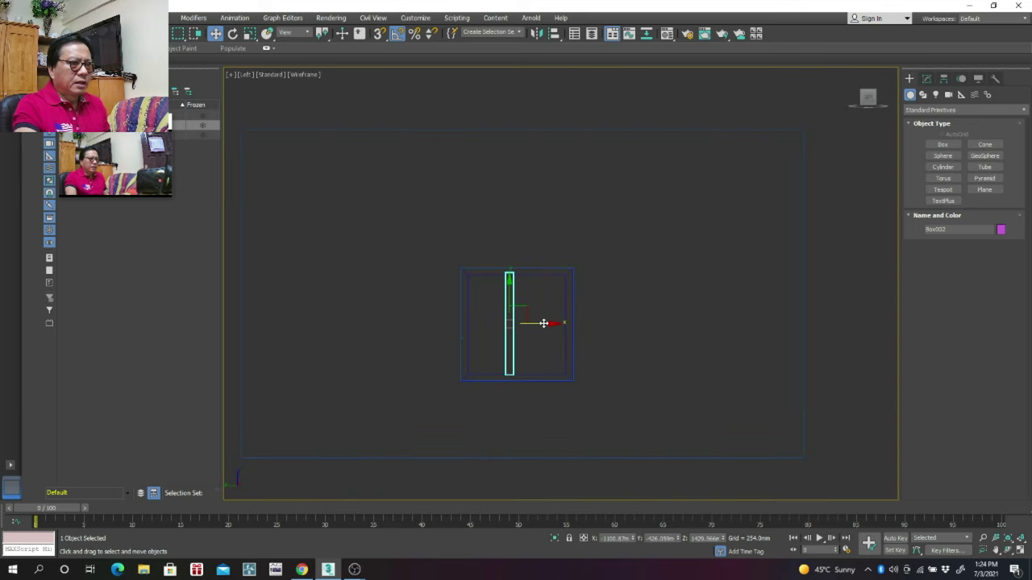
left_click_drag(543, 324, 549, 322)
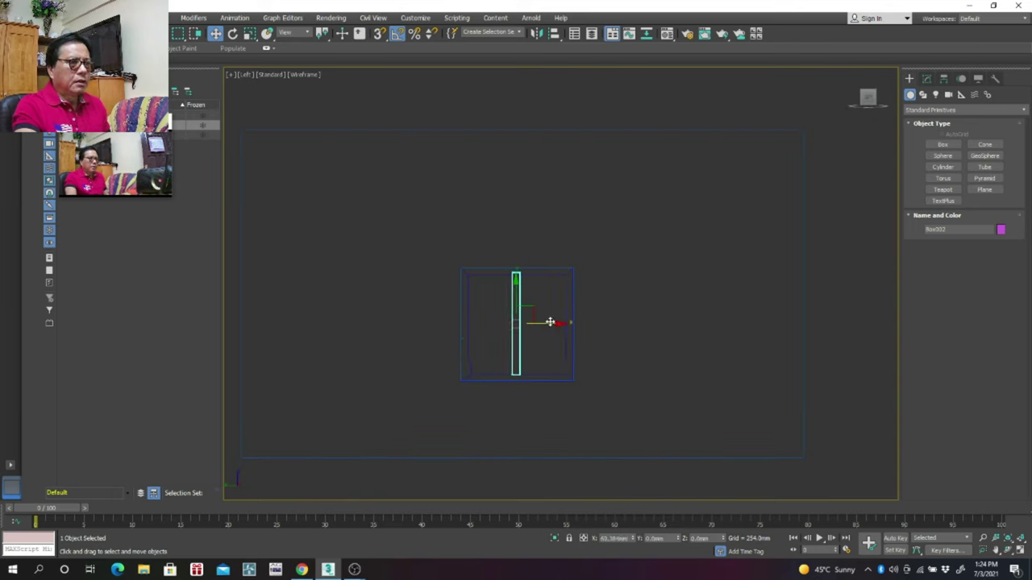
left_click(632, 288)
Step: Draw a pane box covering the whole window opening with a 7 mm height
scroll(635, 291, "down", 2)
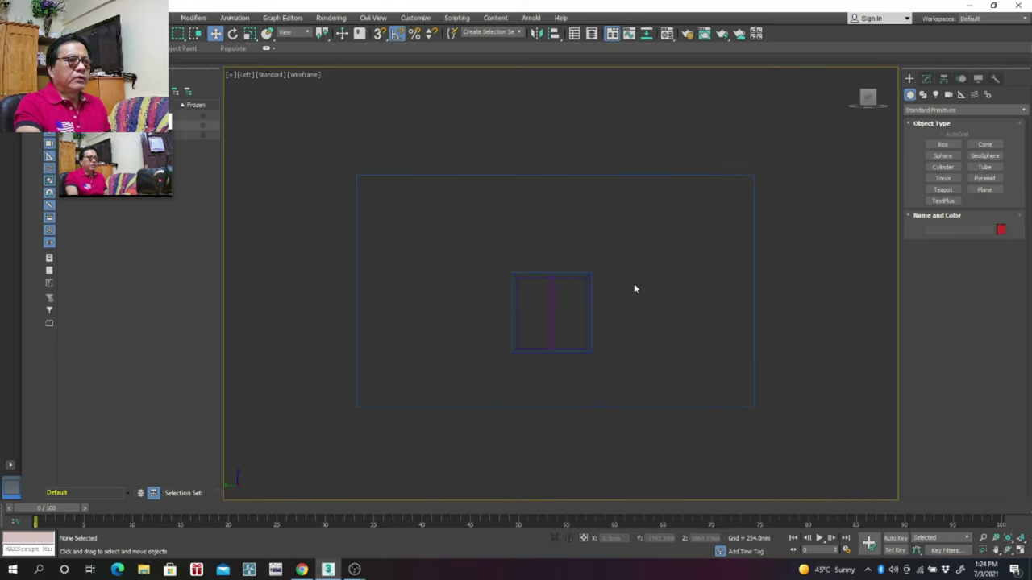
middle_click_drag(635, 288, 608, 277)
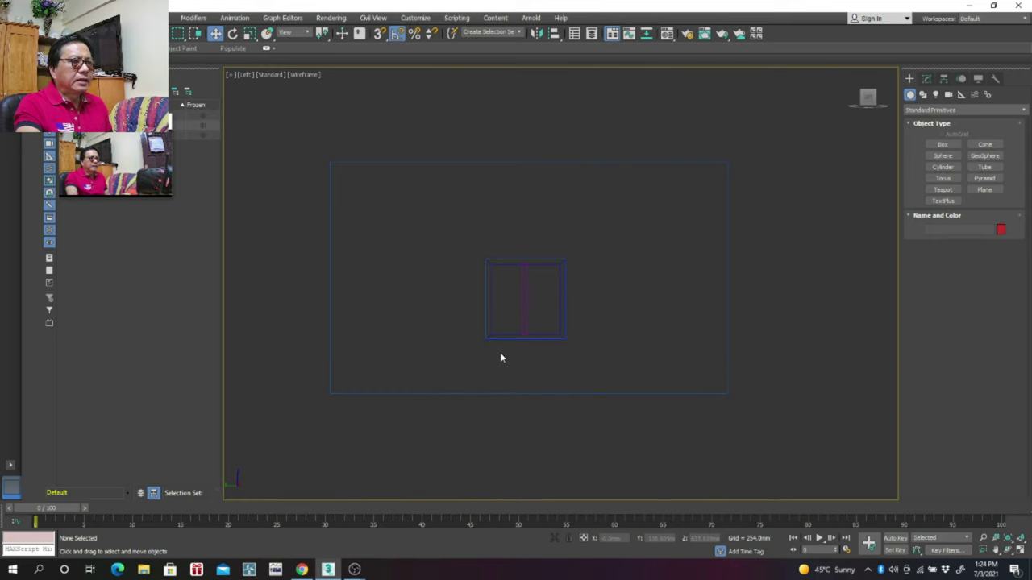
scroll(500, 357, "up", 2)
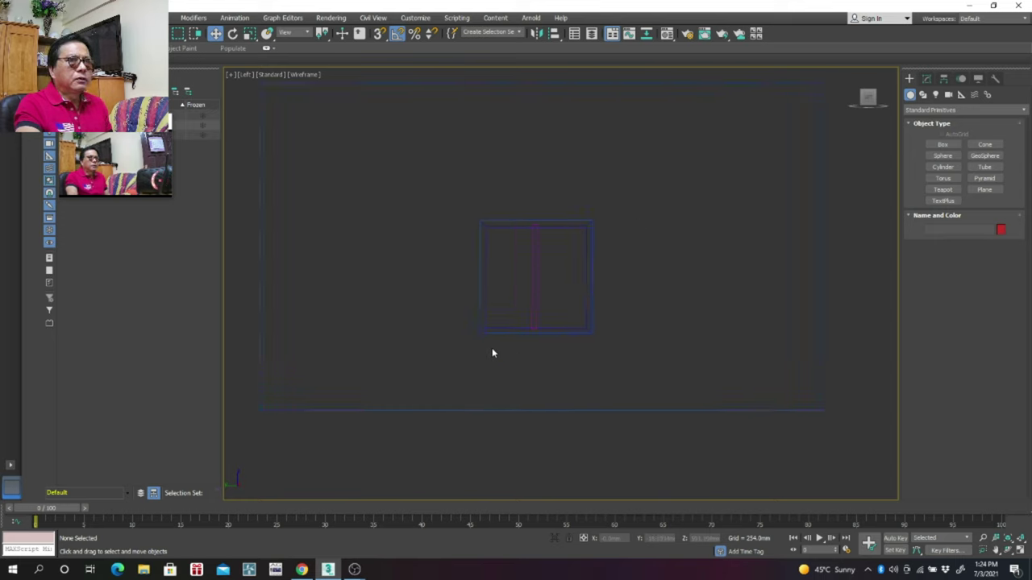
left_click(942, 144)
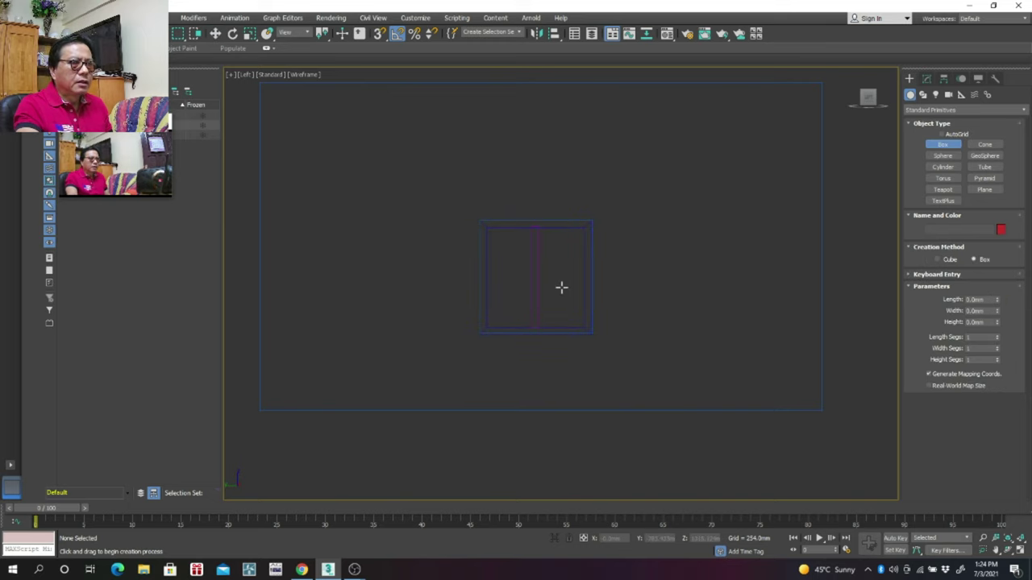
scroll(561, 287, "up", 2)
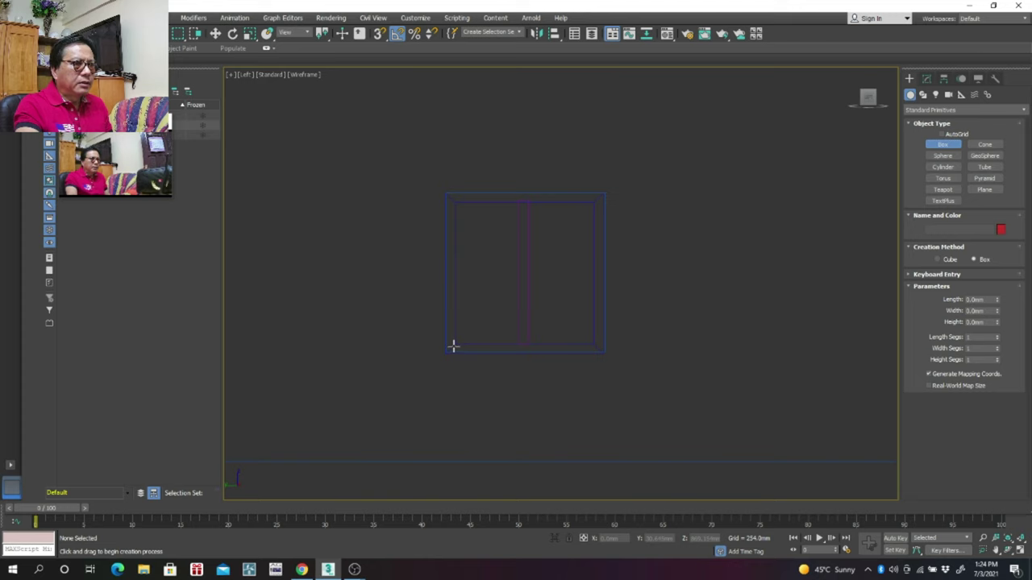
left_click_drag(453, 346, 598, 199)
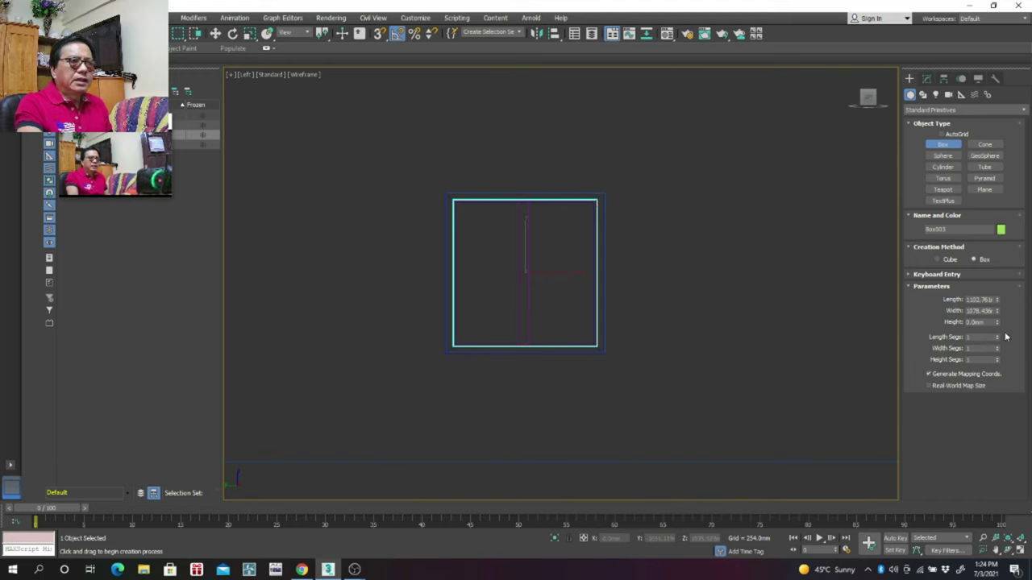
double_click(979, 322)
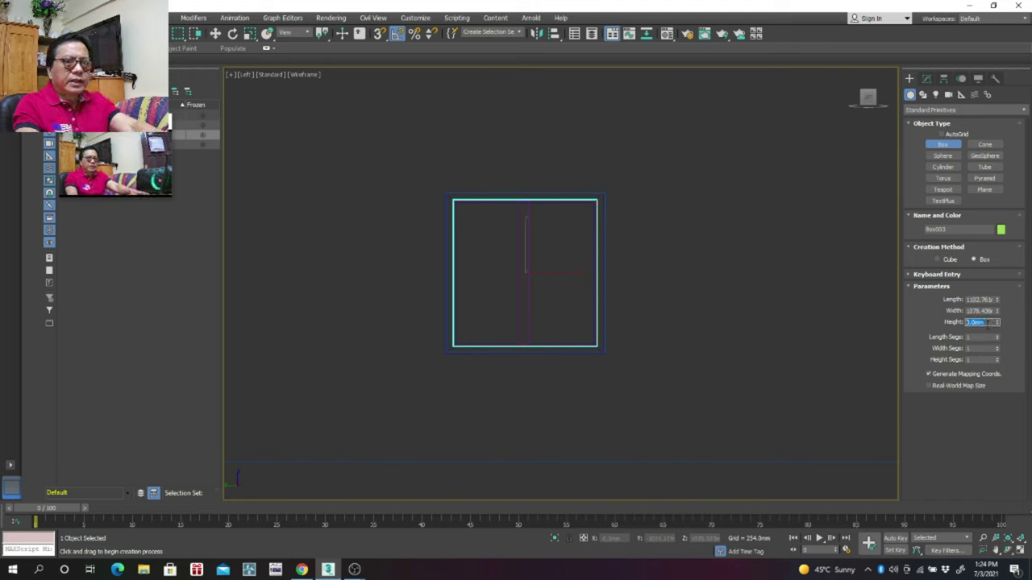
type("7")
key("Return")
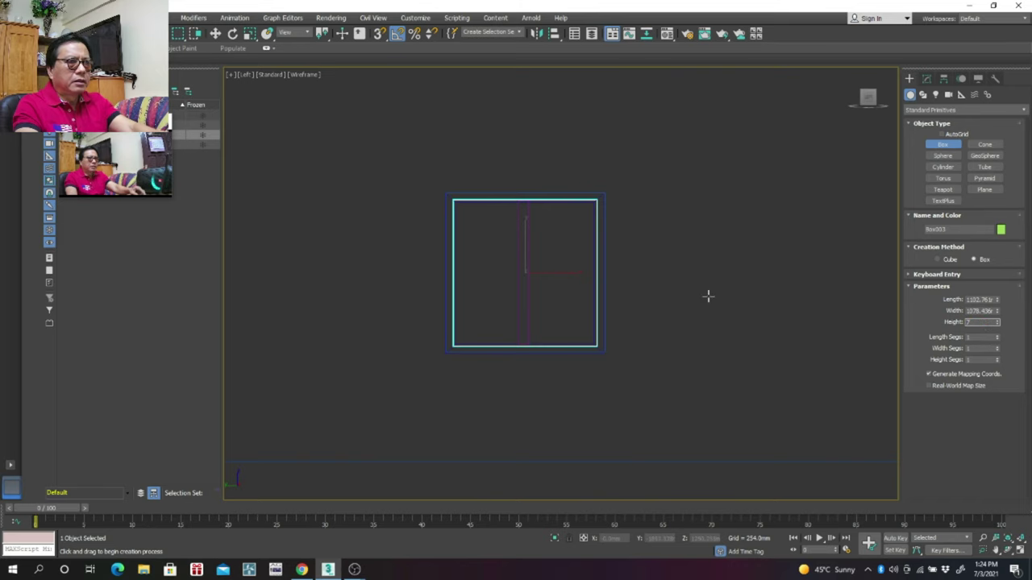
key("w")
left_click(708, 298)
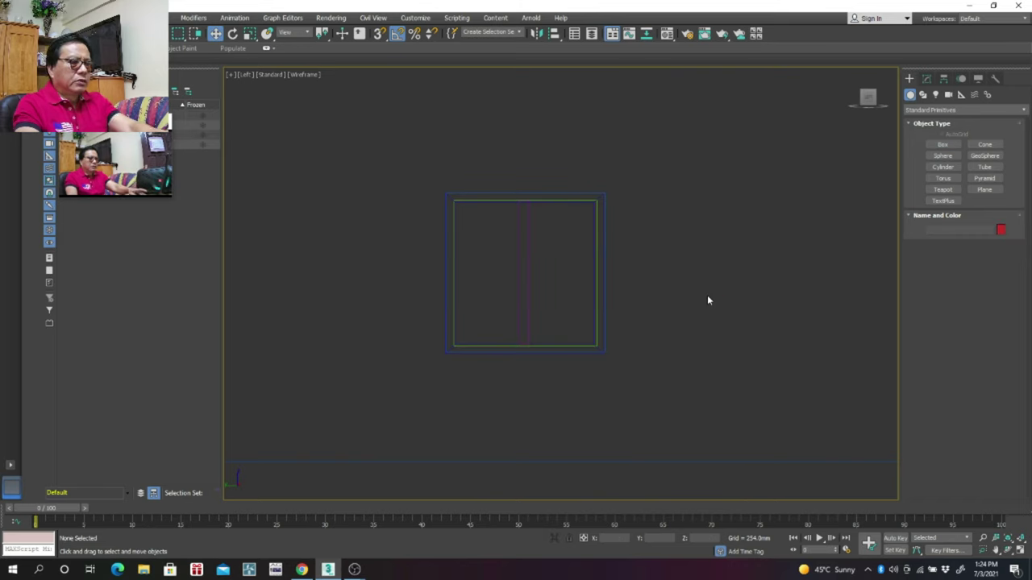
Step: In the Top view, move the green pane box left into the wall, then deselect and zoom out
key("t")
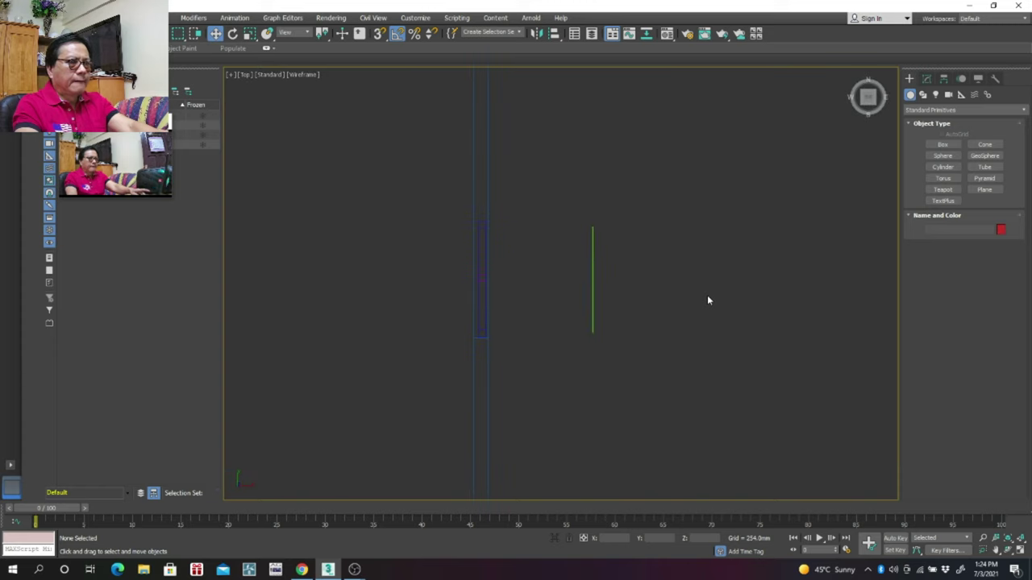
left_click_drag(626, 206, 583, 314)
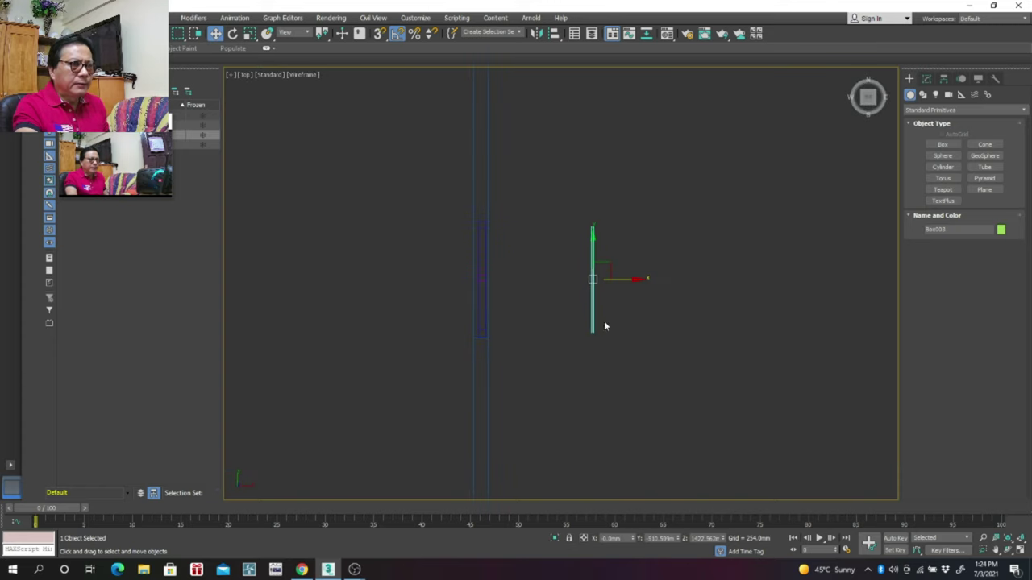
left_click_drag(636, 280, 524, 286)
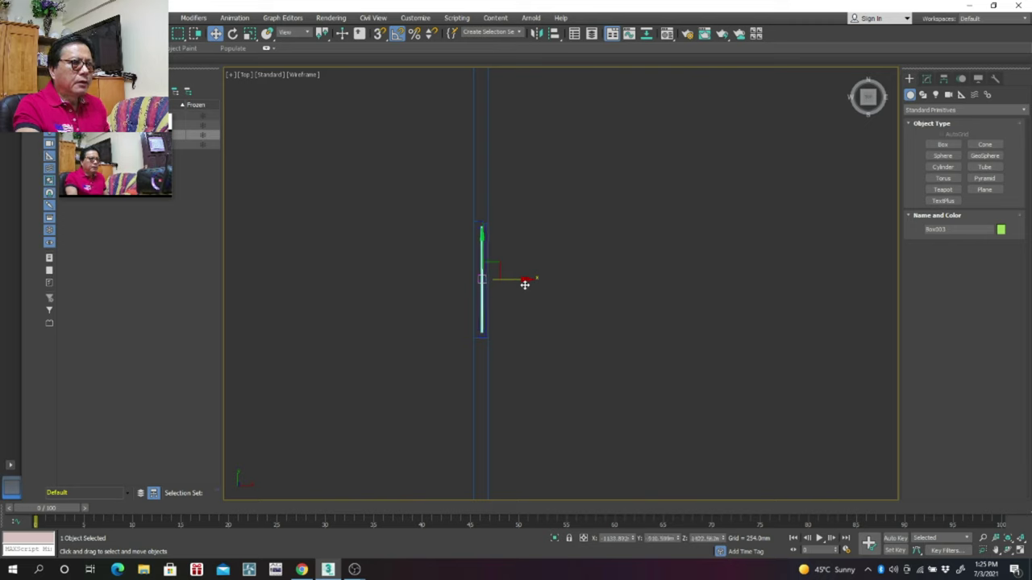
left_click(591, 333)
scroll(448, 315, "down", 2)
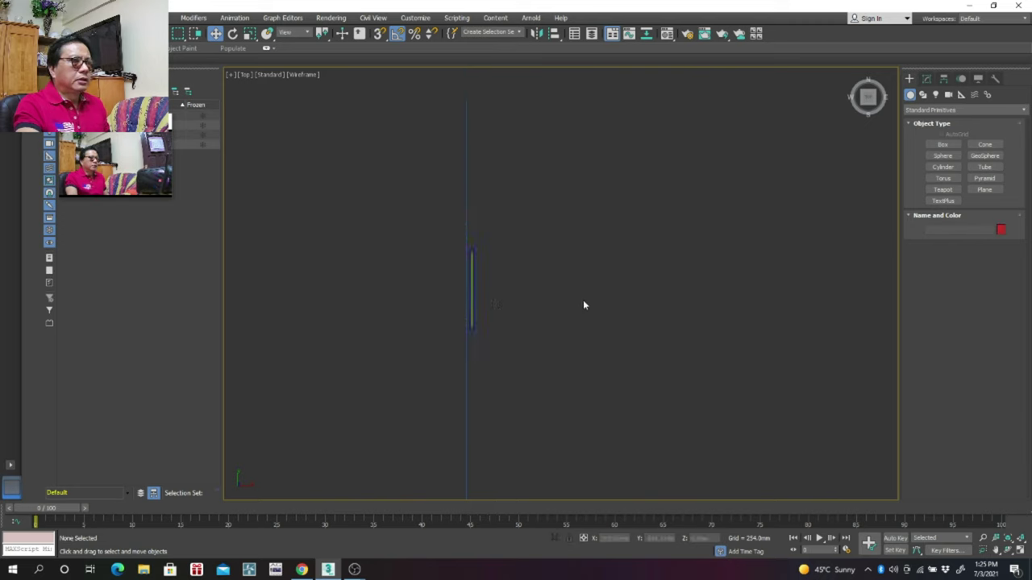
scroll(583, 304, "down", 2)
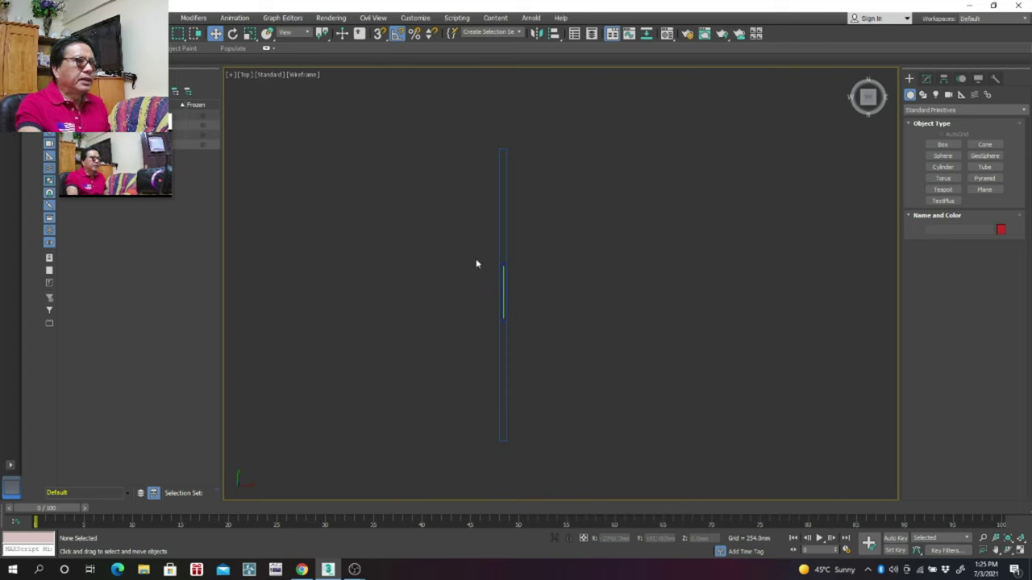
left_click(312, 77)
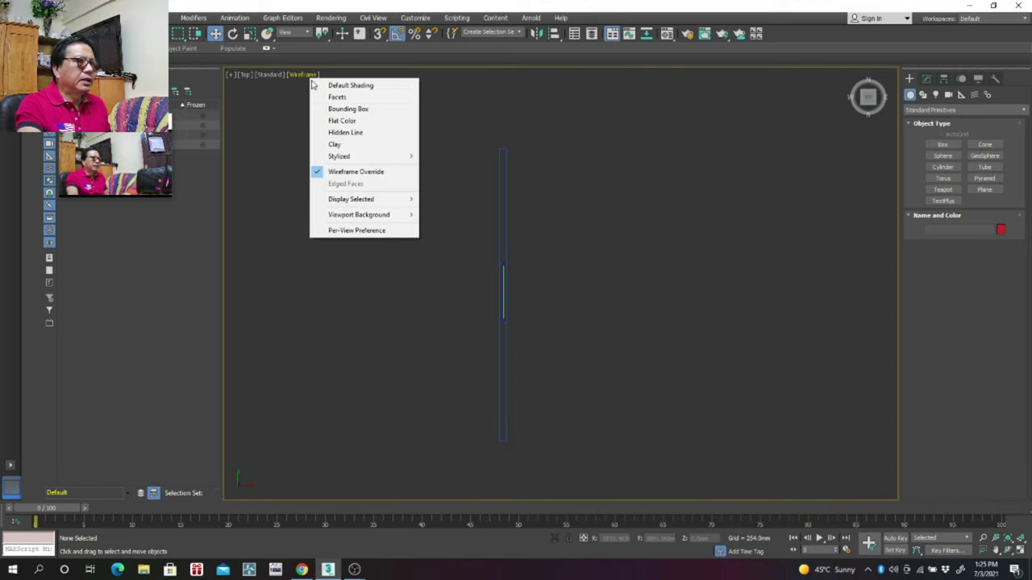
left_click(358, 86)
left_click(245, 76)
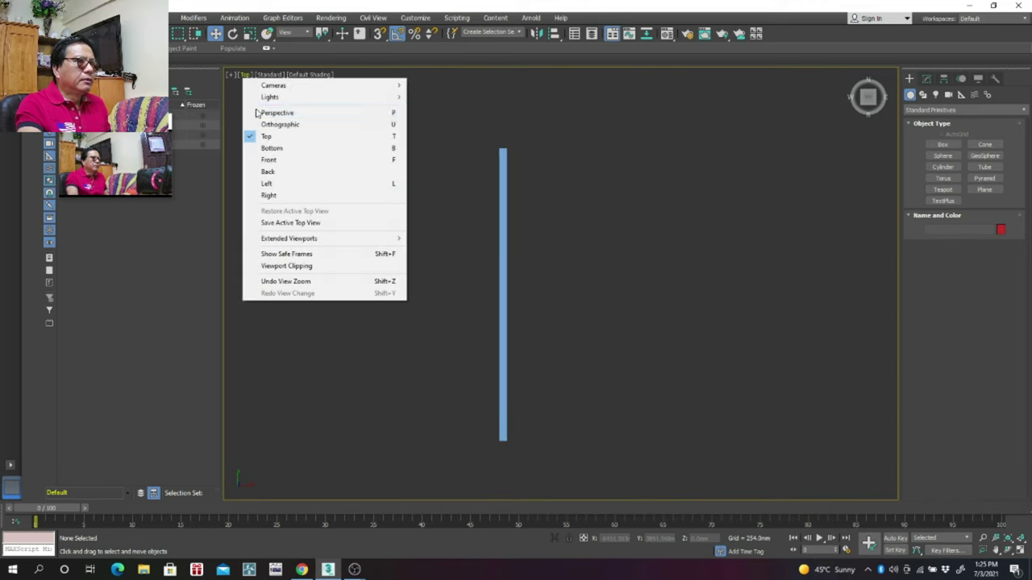
left_click(275, 114)
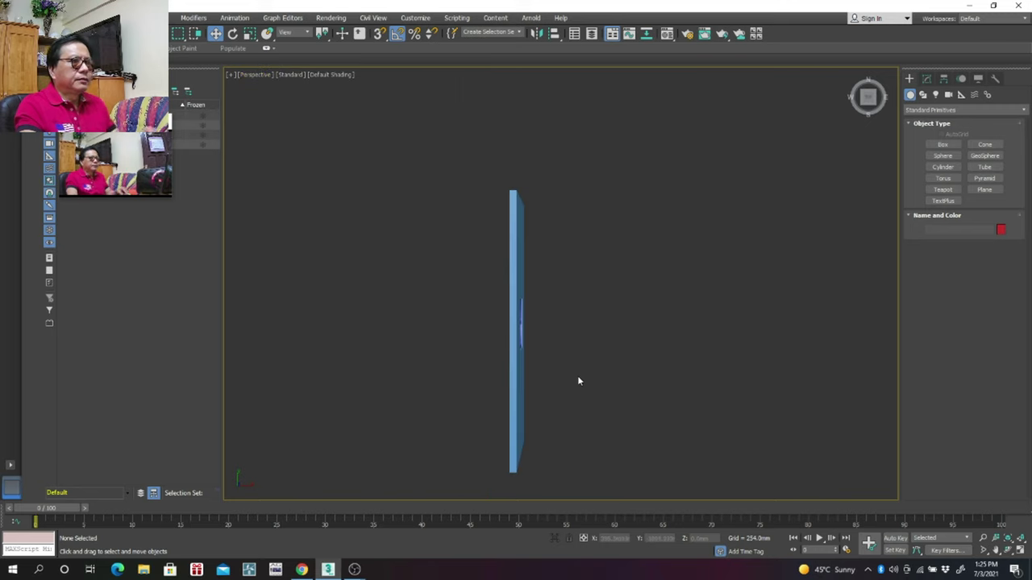
middle_click_drag(417, 422, 472, 343, "alt")
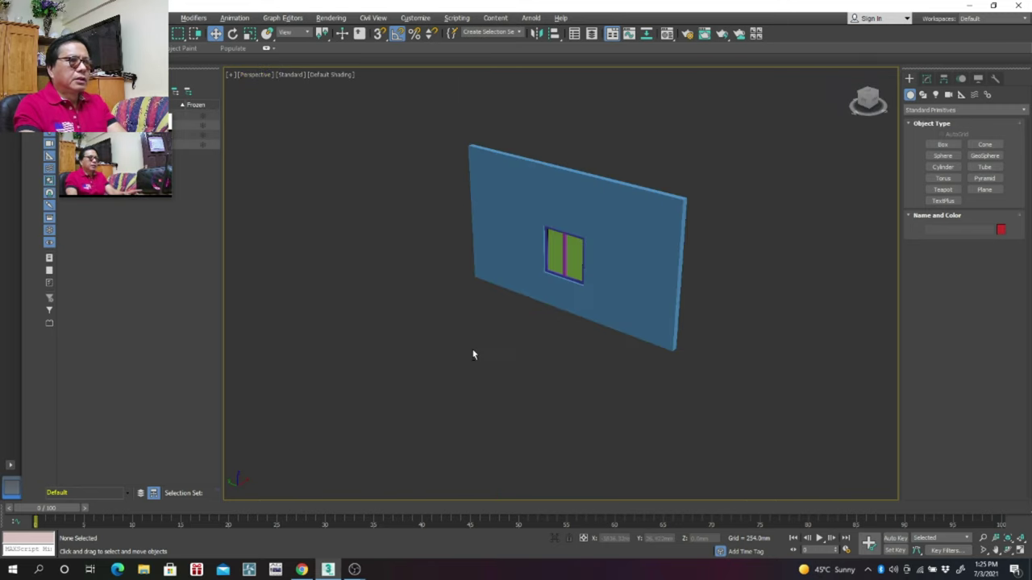
scroll(472, 344, "up", 1)
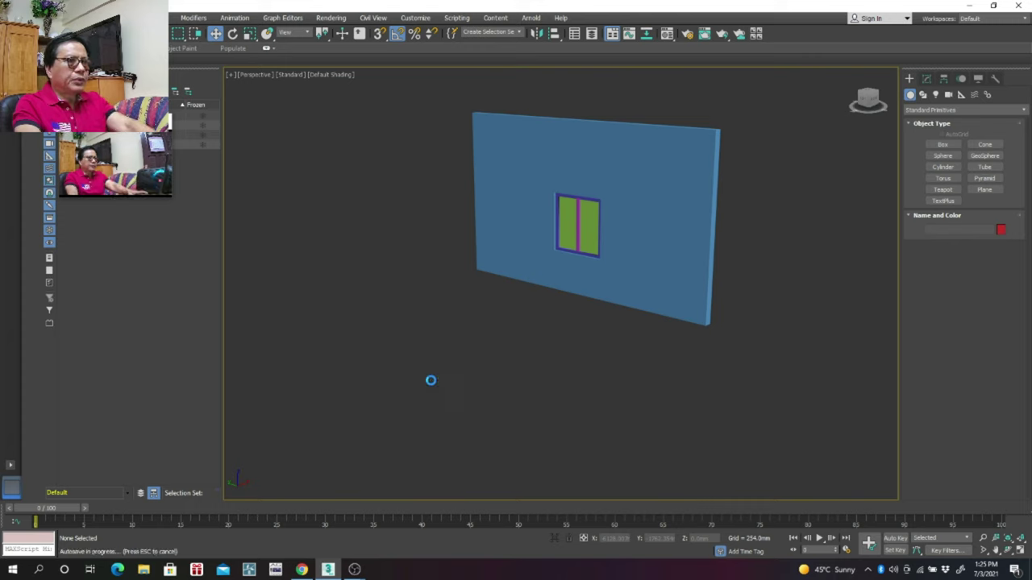
key("t")
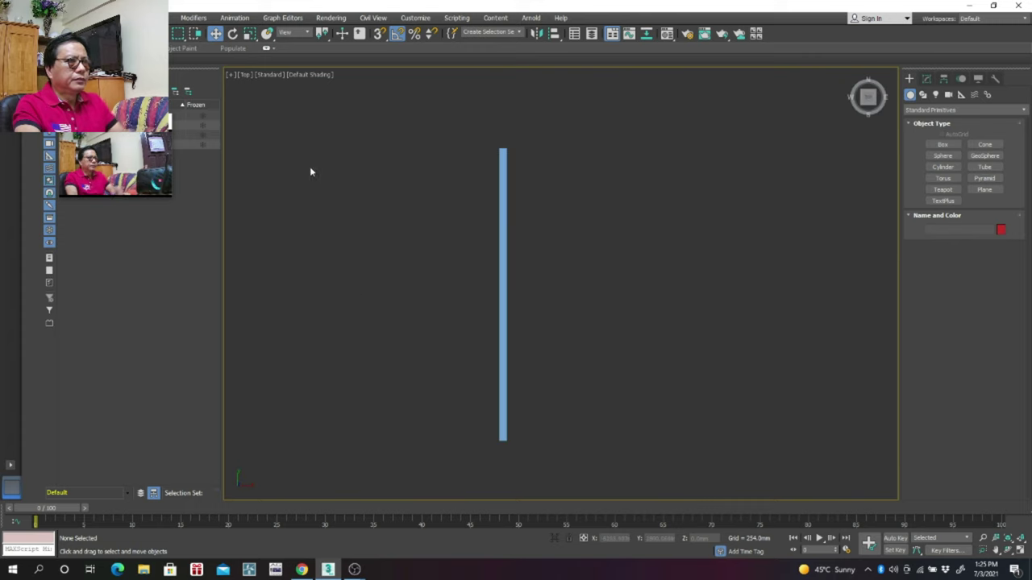
left_click(314, 75)
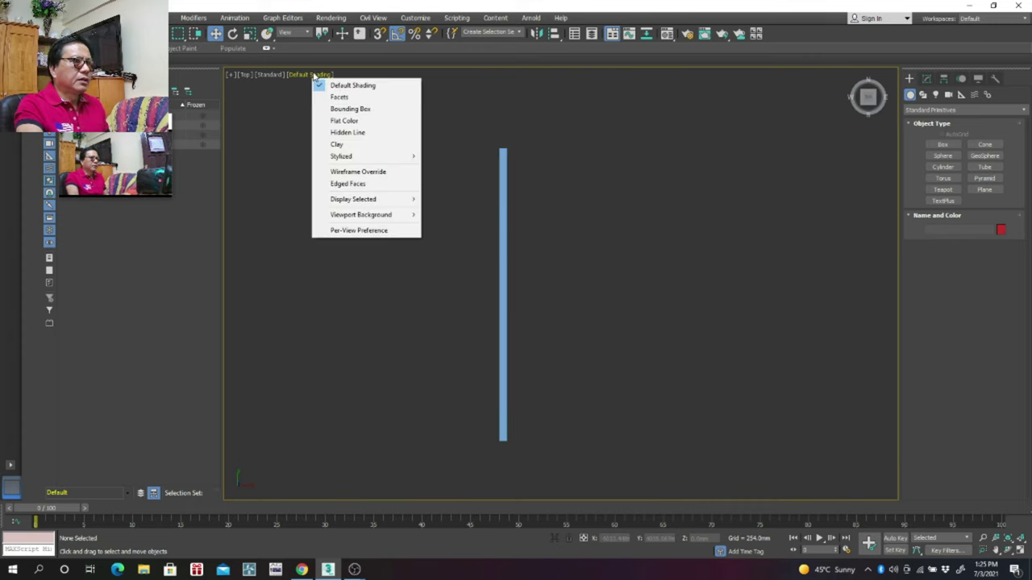
left_click(338, 172)
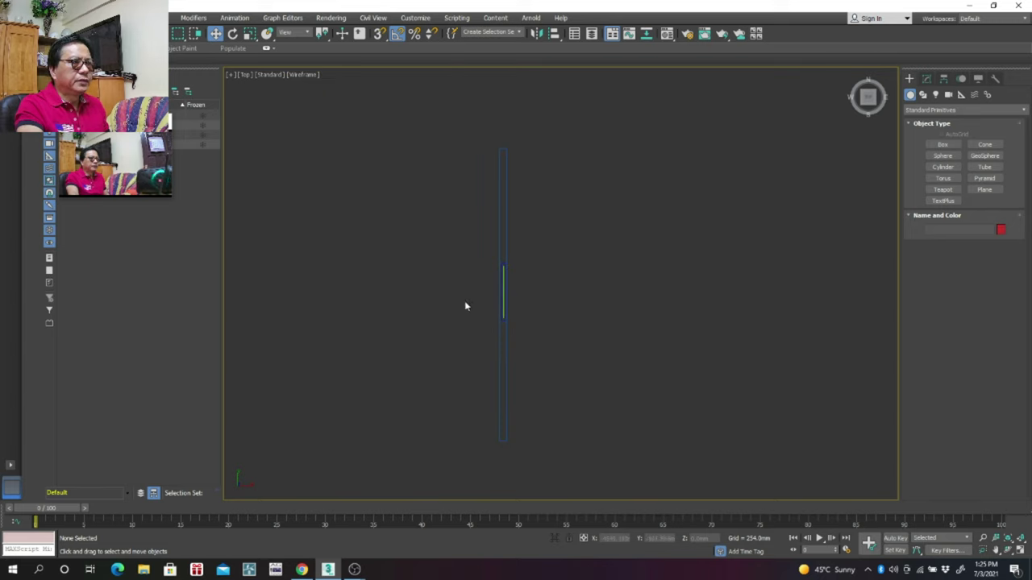
scroll(465, 305, "up", 2)
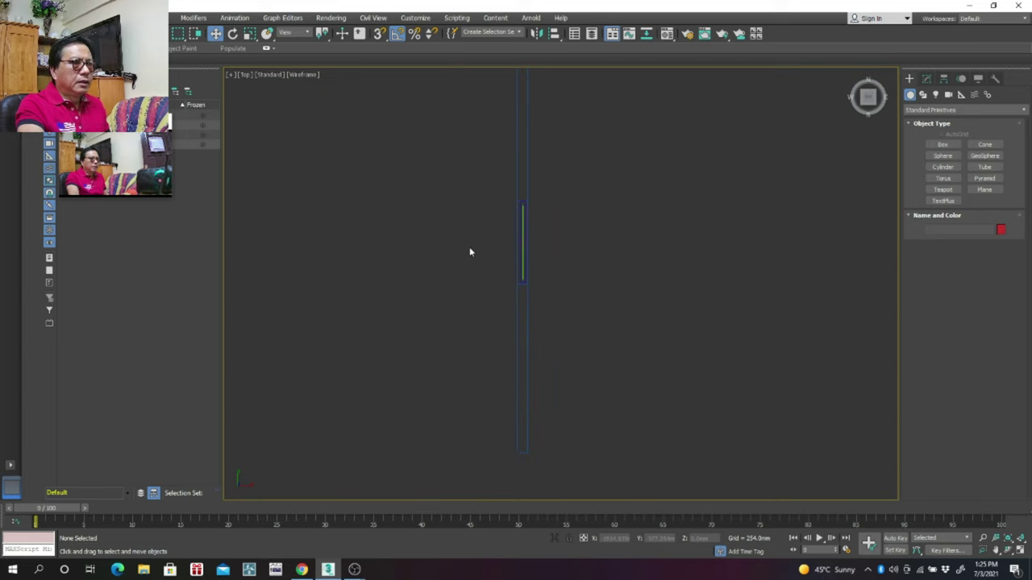
Step: Draw an open three-point bracket-shaped line just left of the wall
scroll(470, 253, "up", 2)
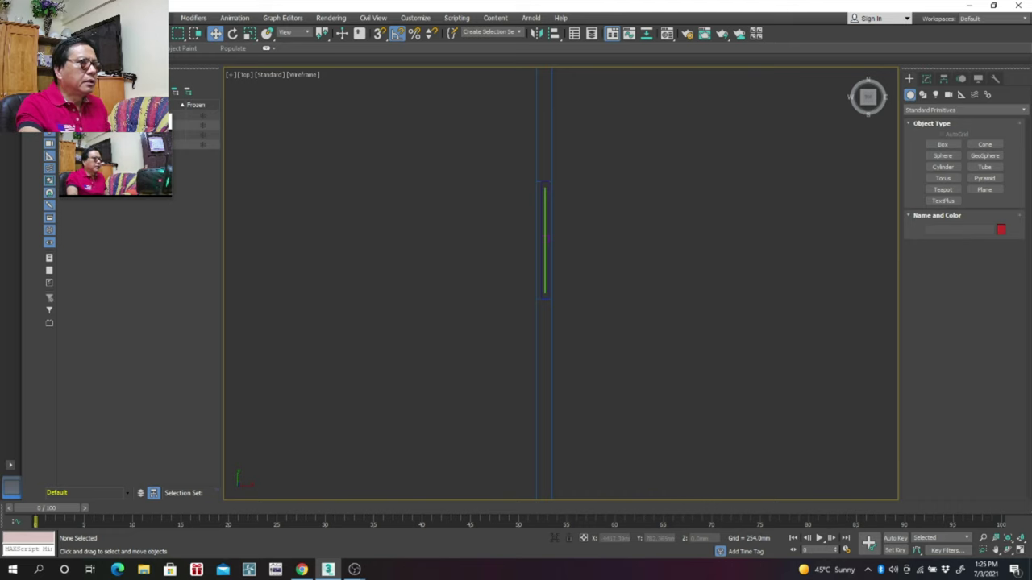
left_click(159, 18)
mouse_move(164, 151)
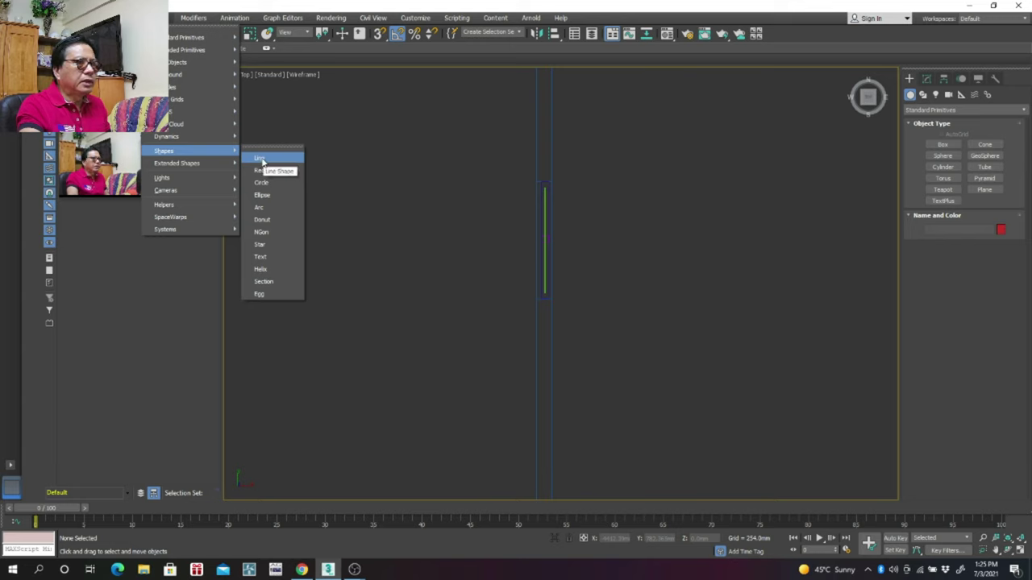
left_click(262, 158)
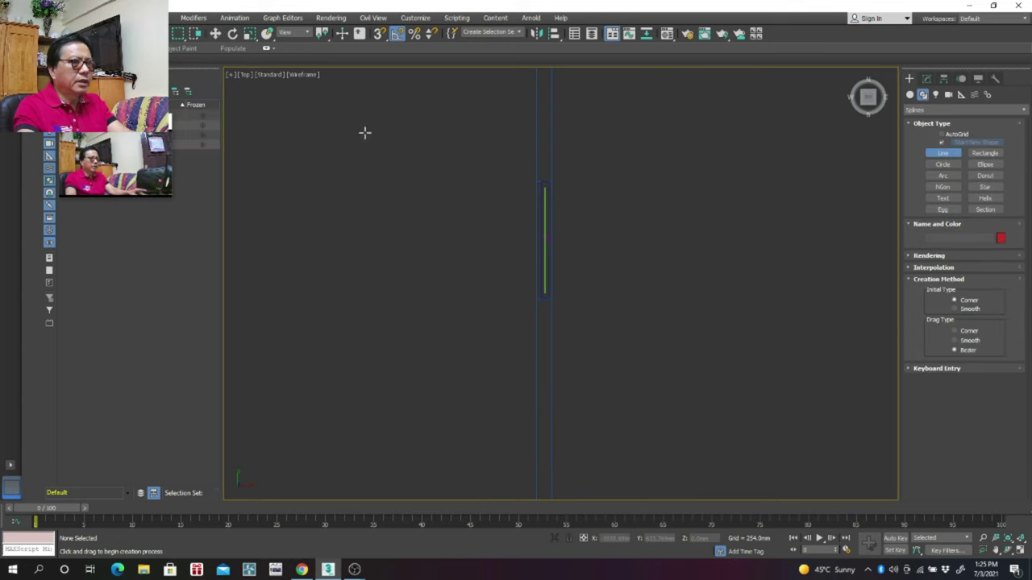
left_click(536, 143)
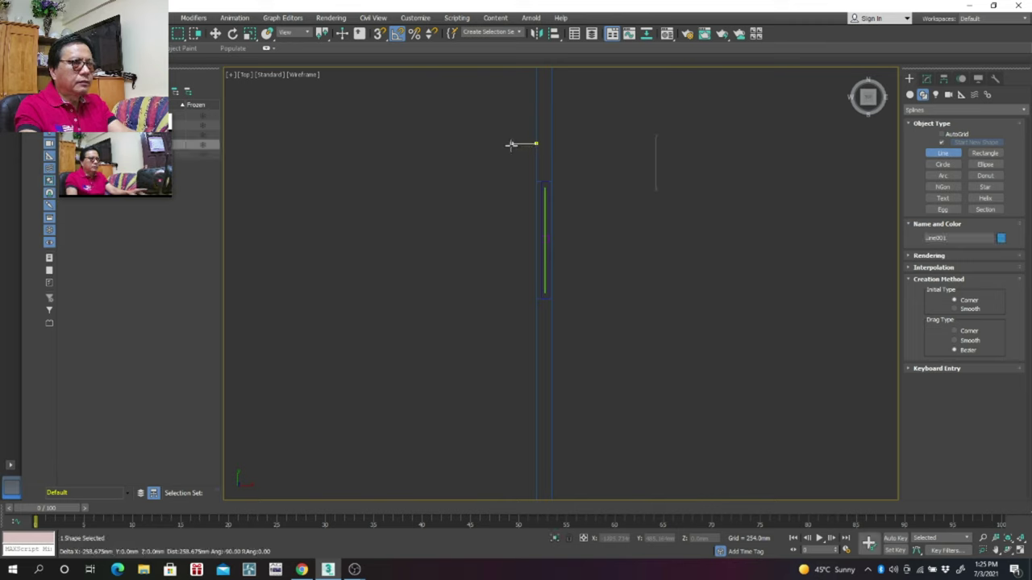
left_click(510, 145)
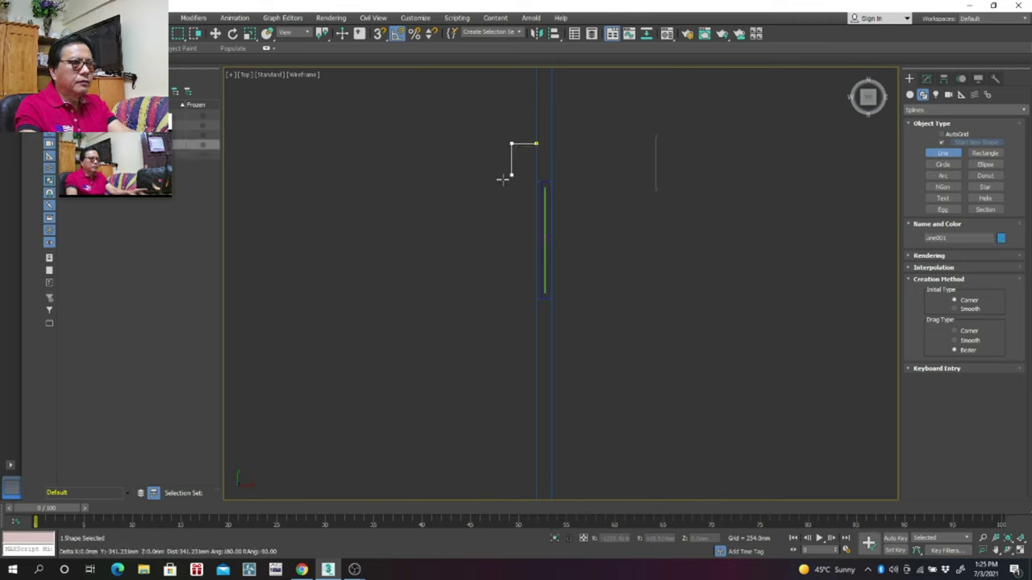
left_click(537, 324, "shift")
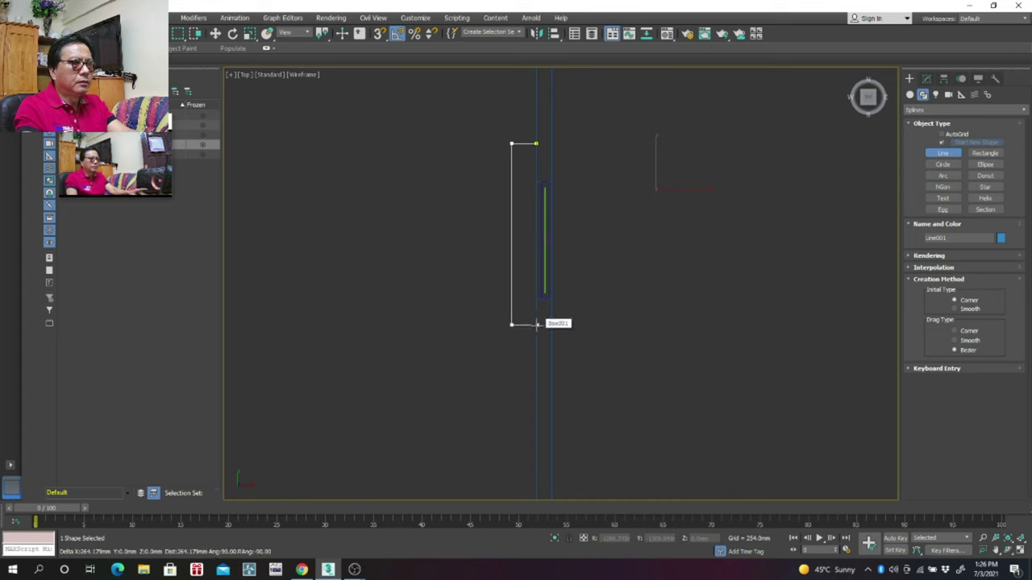
right_click(425, 223)
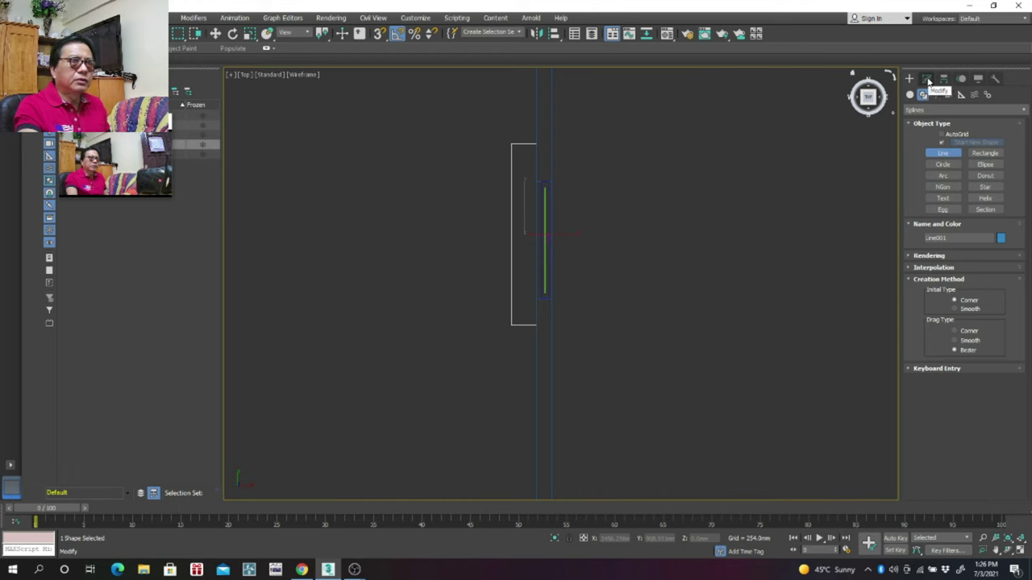
Step: Add an Extrude modifier to Line001 with an Amount of 5
left_click(928, 81)
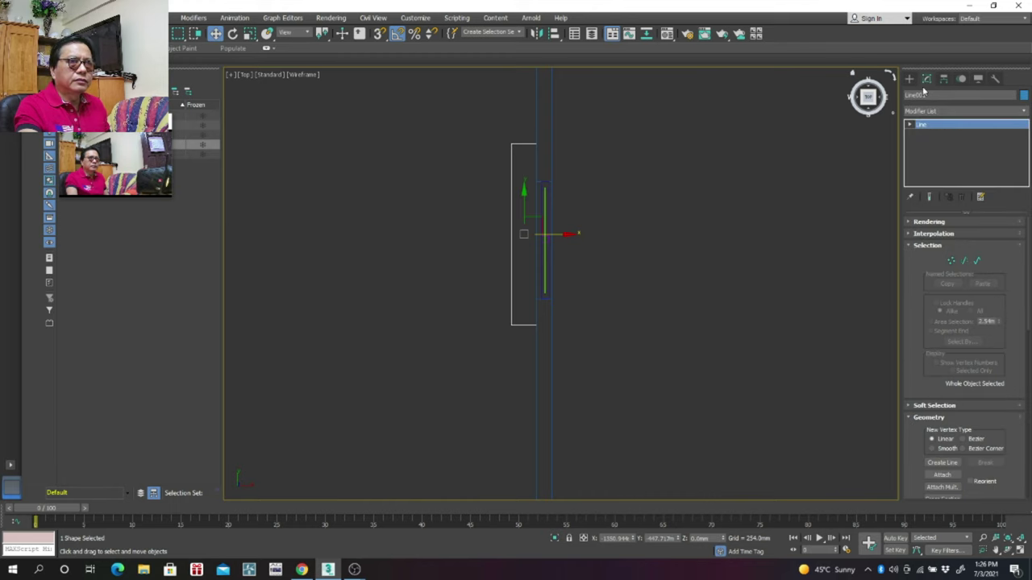
left_click(1025, 115)
scroll(972, 270, "down", 5)
scroll(972, 259, "down", 2)
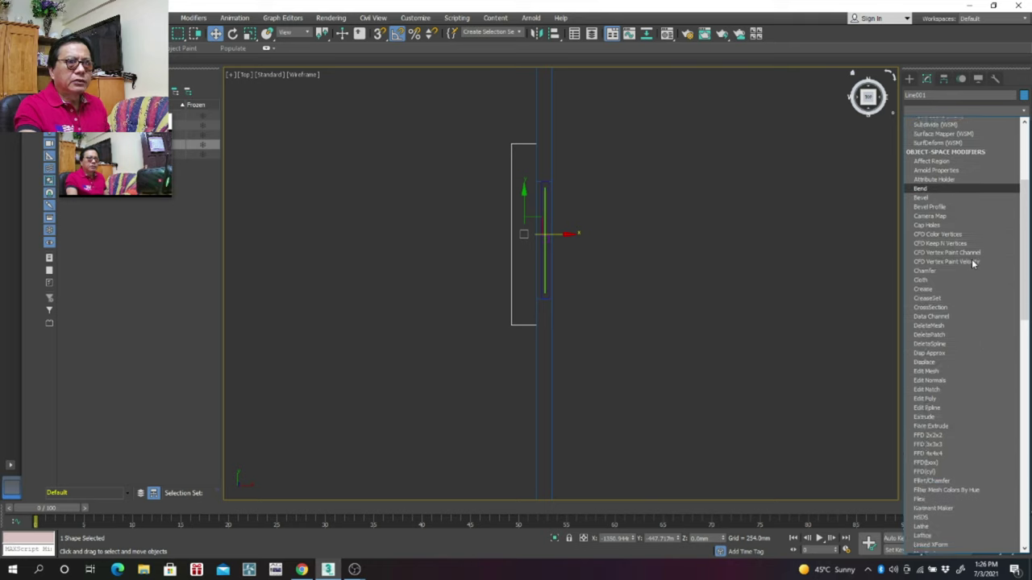
scroll(971, 258, "down", 2)
scroll(972, 259, "down", 2)
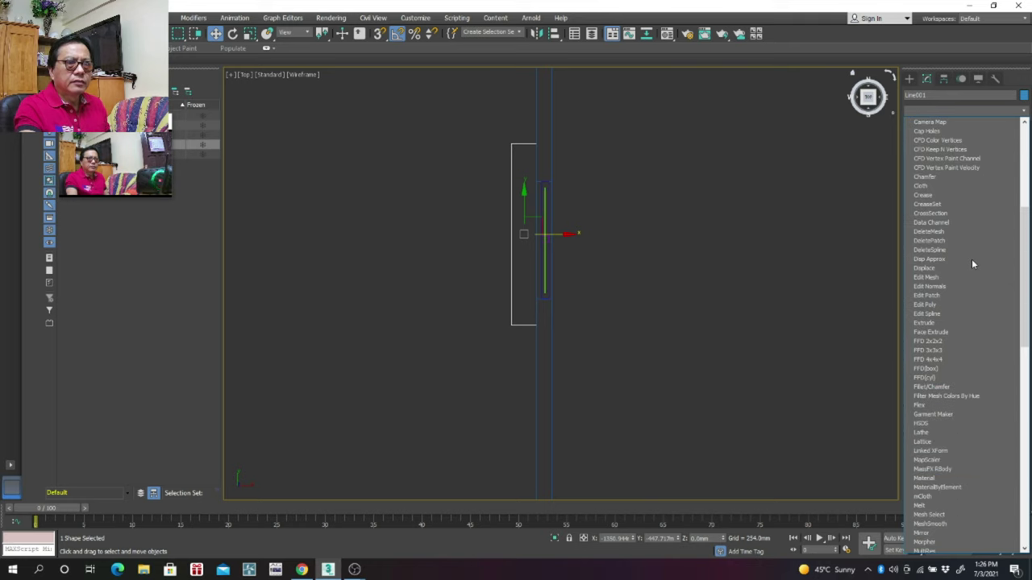
left_click(936, 323)
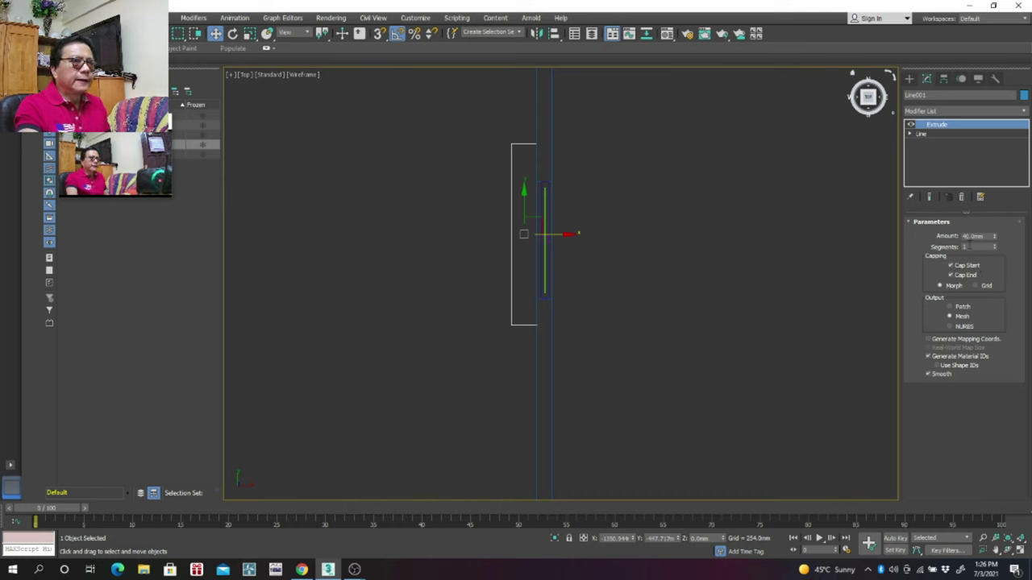
double_click(988, 236)
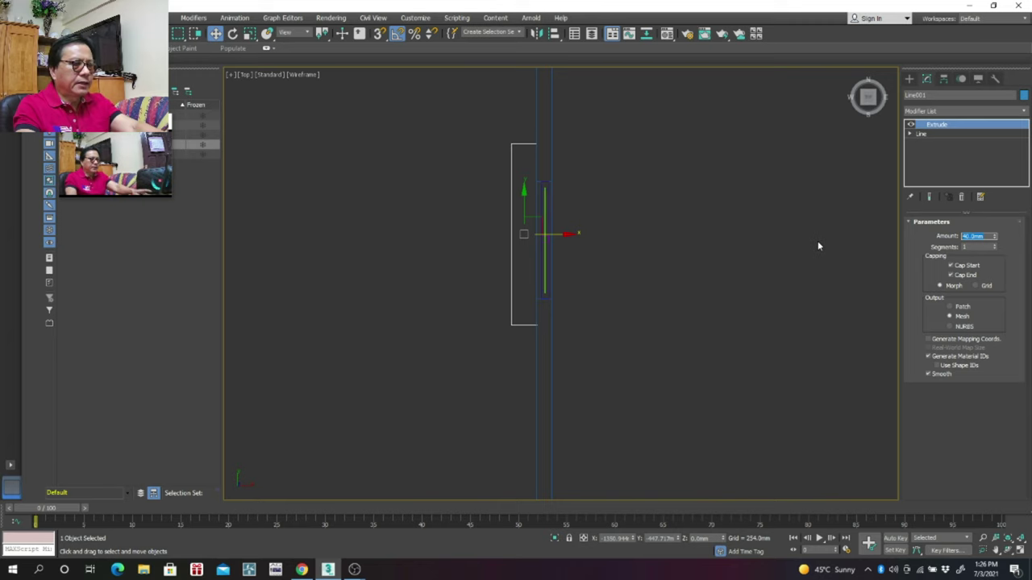
type("5")
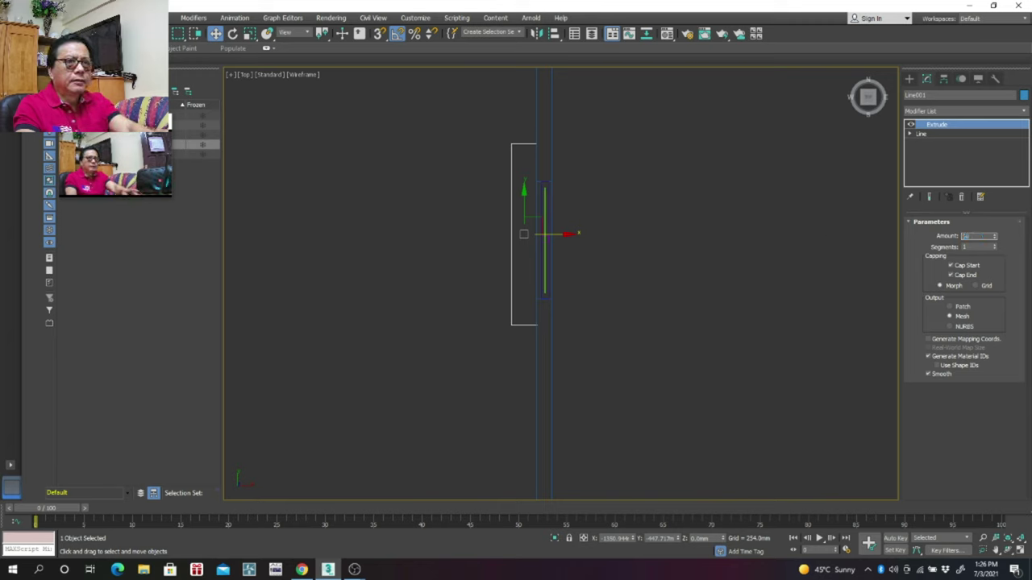
left_click(735, 313)
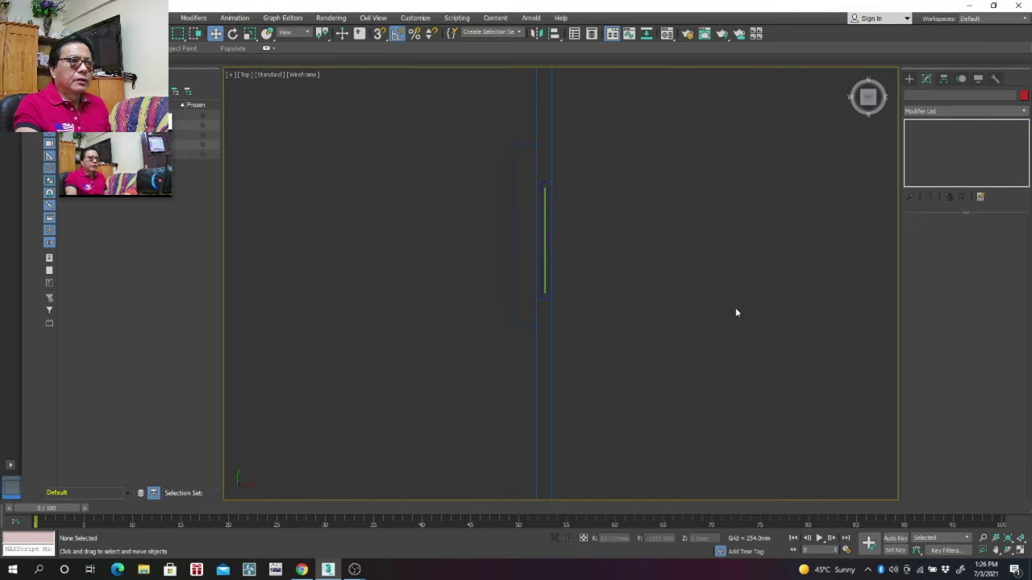
Step: Add a Shell modifier above Extrude with Inner and Outer Amounts of 20, then deselect
left_click(513, 322)
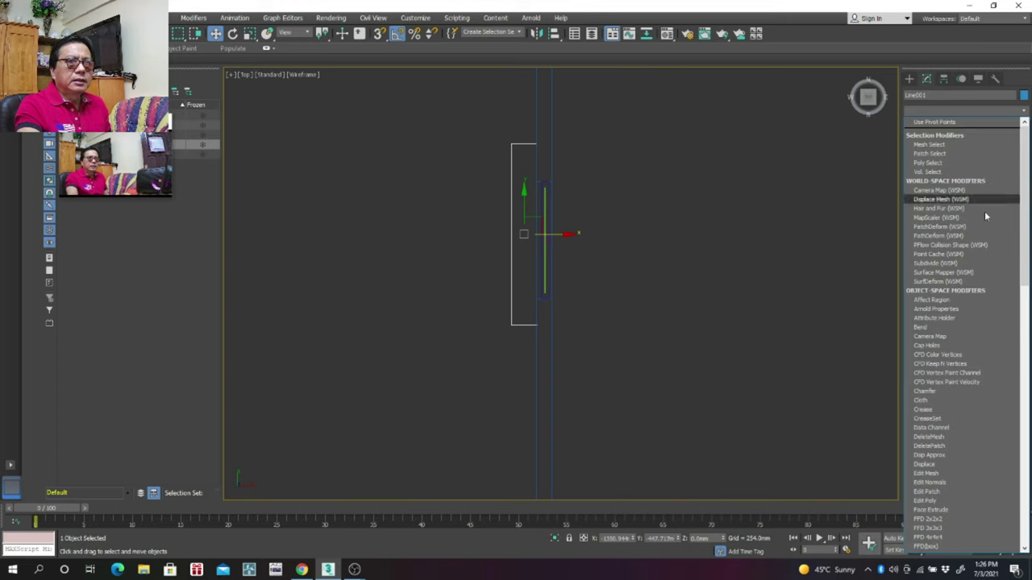
scroll(954, 293, "down", 3)
scroll(951, 282, "down", 4)
scroll(950, 276, "down", 4)
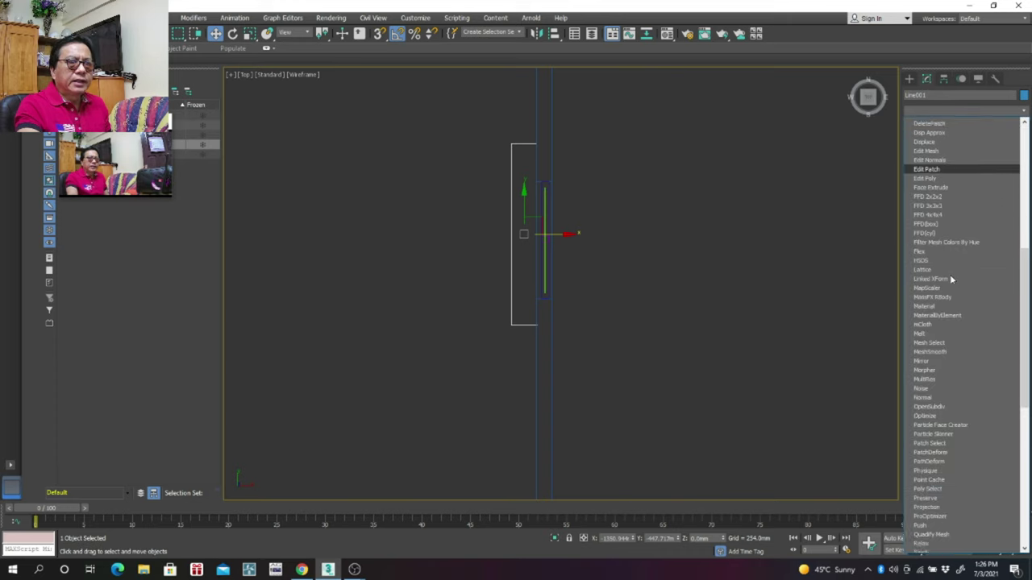
scroll(950, 278, "down", 4)
scroll(946, 318, "down", 3)
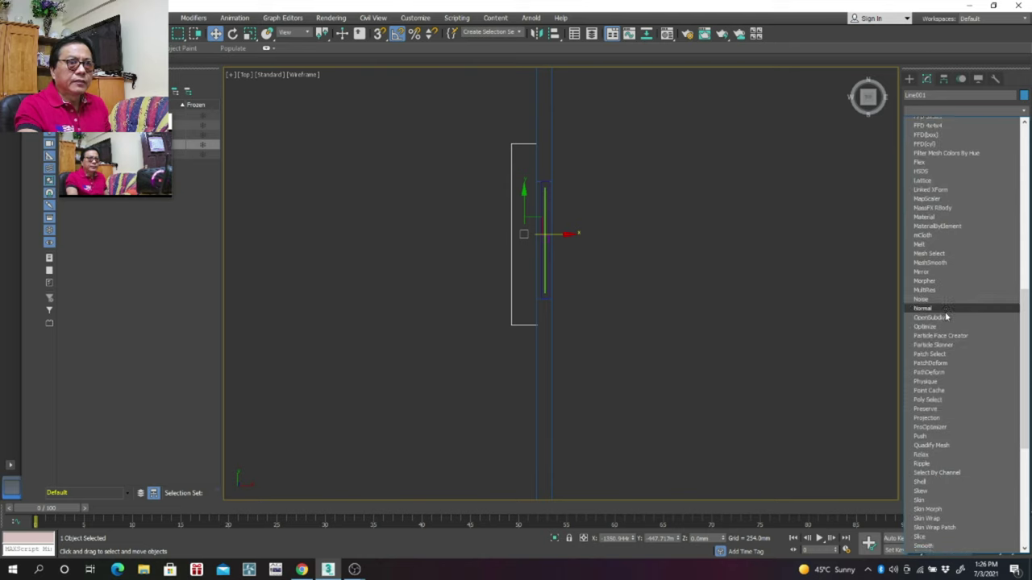
scroll(943, 298, "down", 4)
scroll(940, 278, "down", 1)
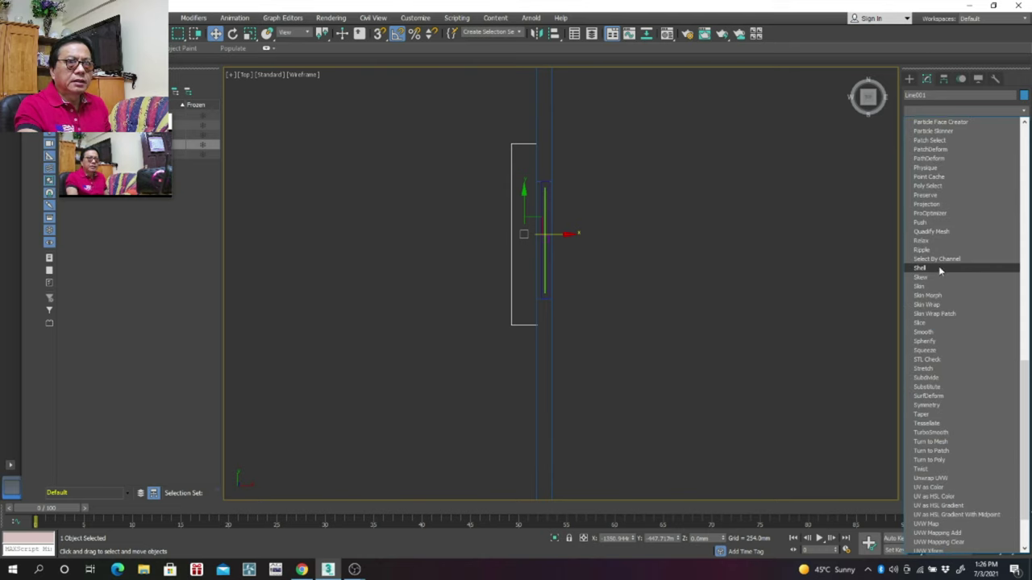
left_click(940, 269)
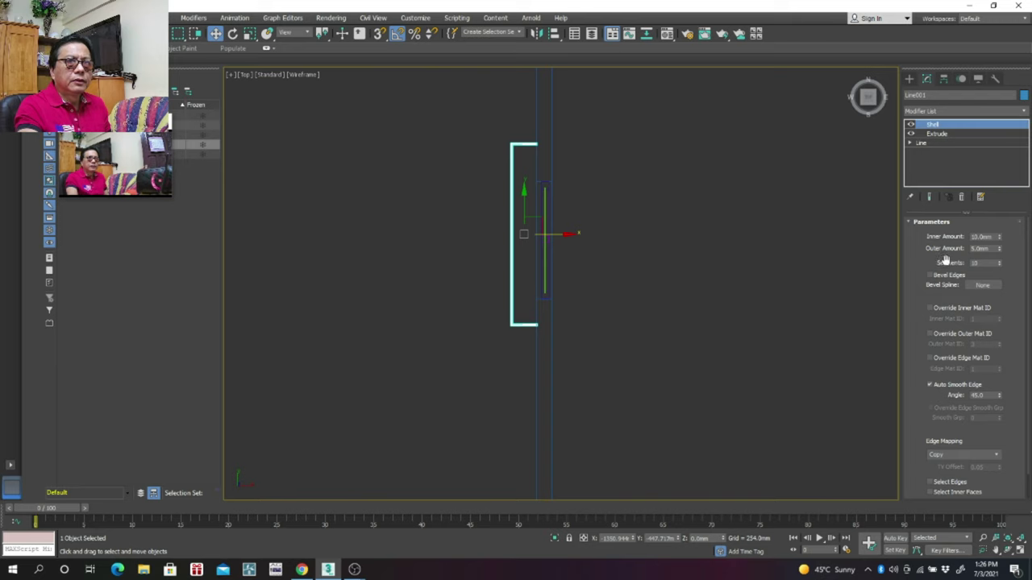
double_click(980, 236)
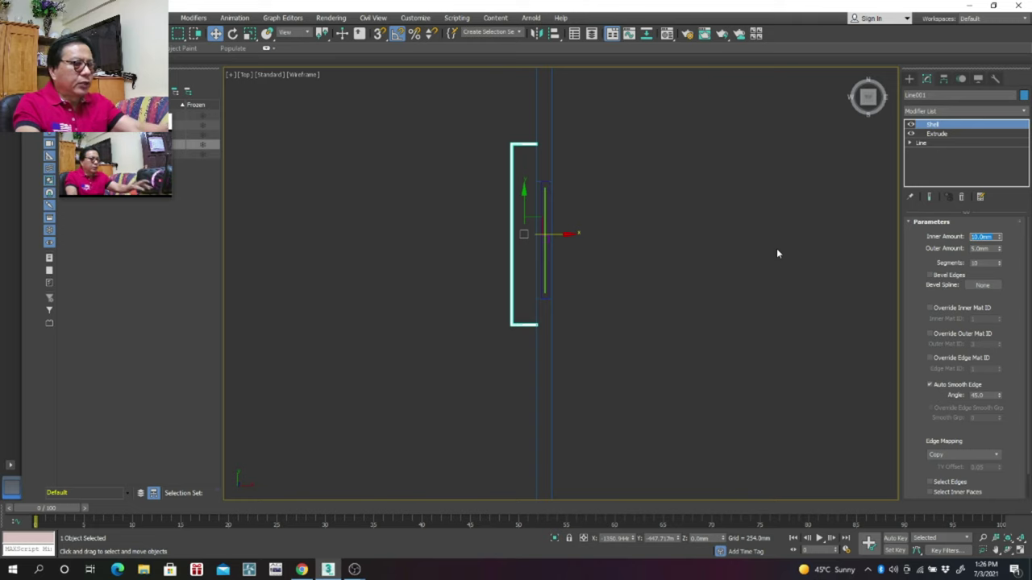
type("20")
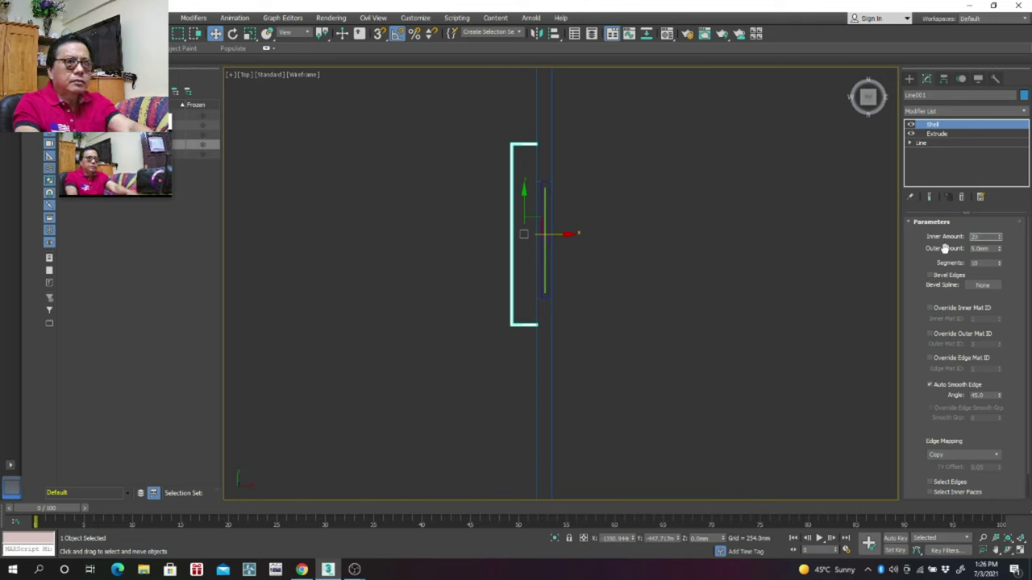
key("Tab")
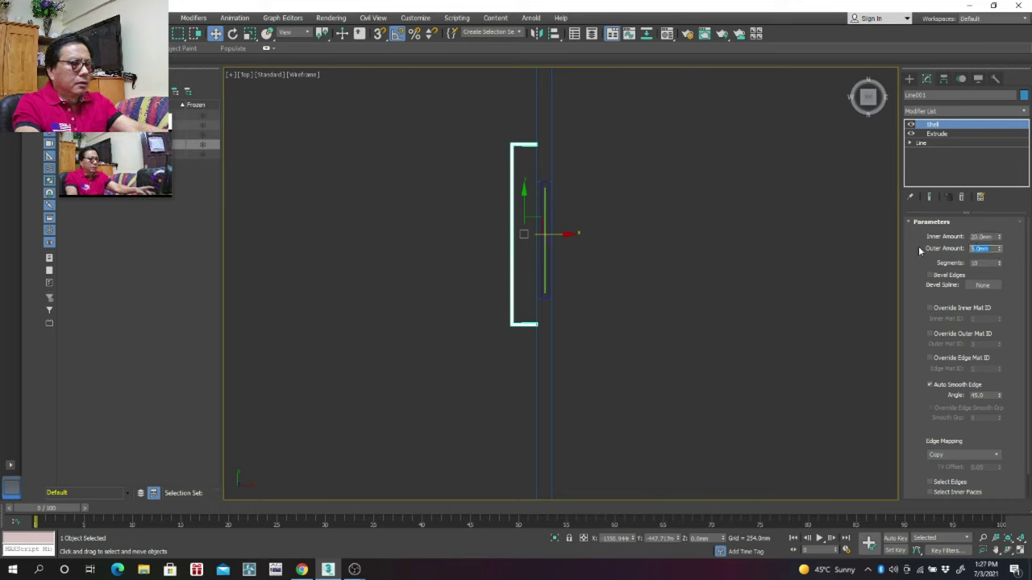
type("20")
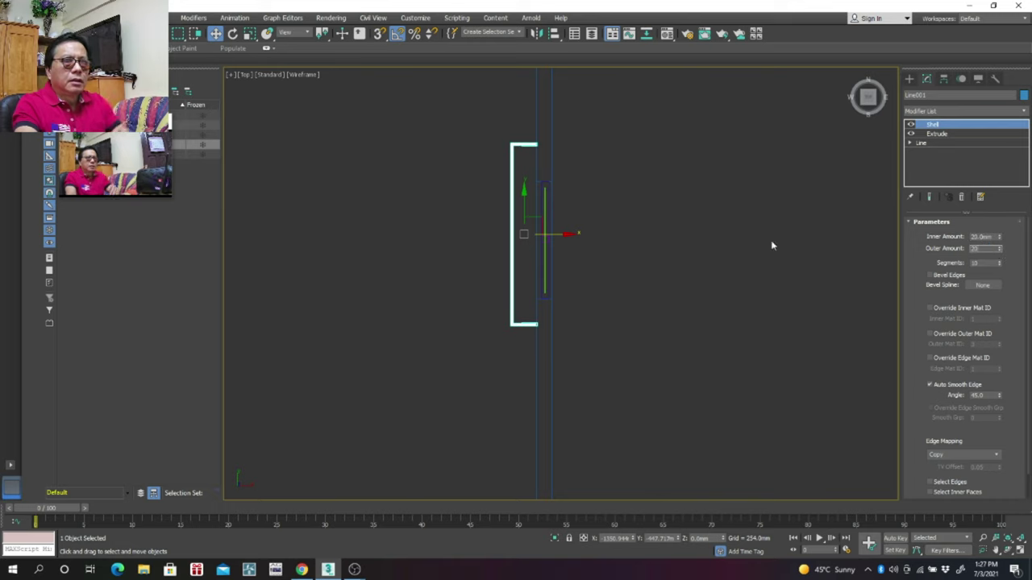
left_click(686, 282)
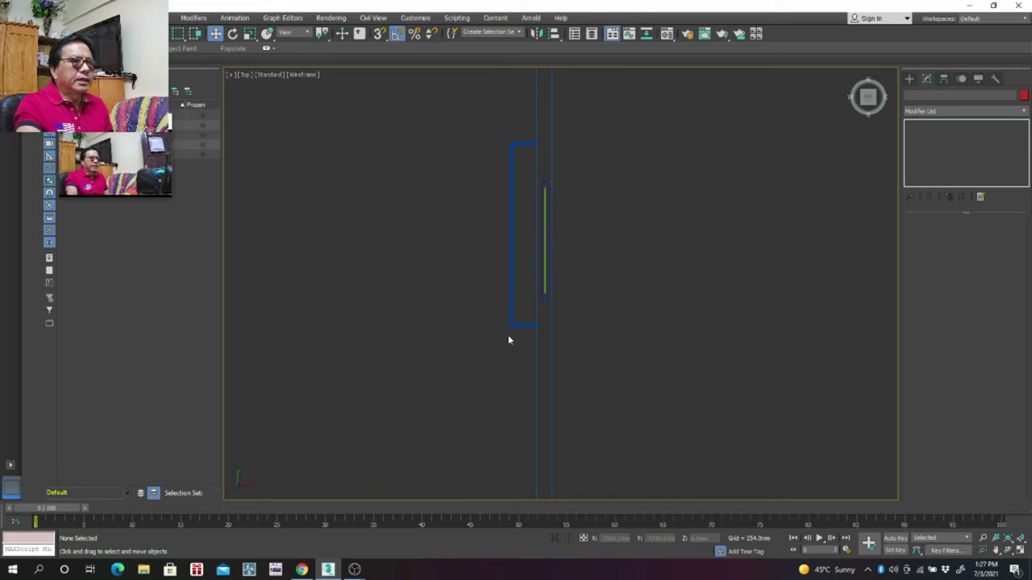
Step: Switch the viewport to Default Shading and an angled Perspective view of the wall
left_click(305, 74)
left_click(344, 86)
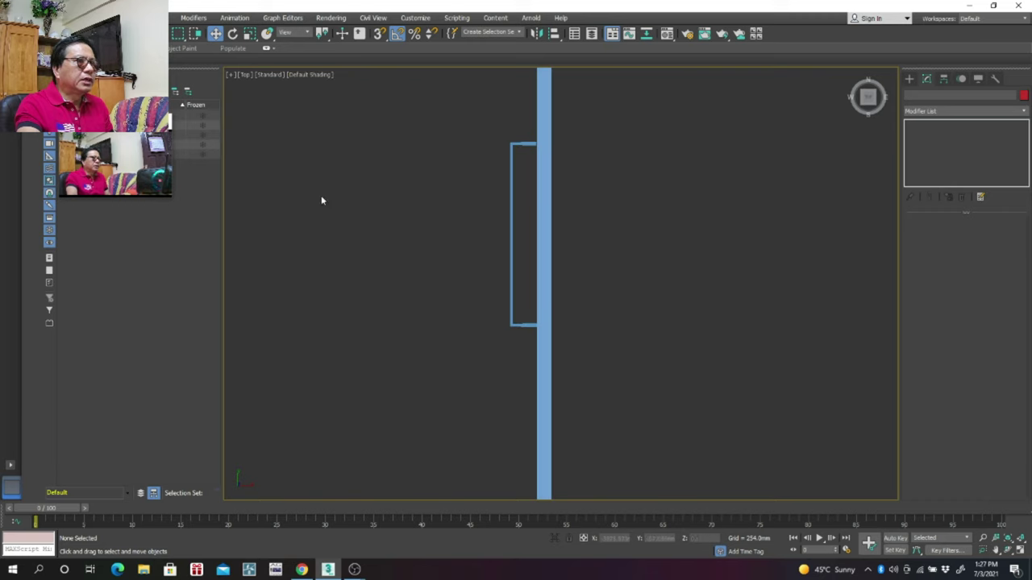
left_click(244, 74)
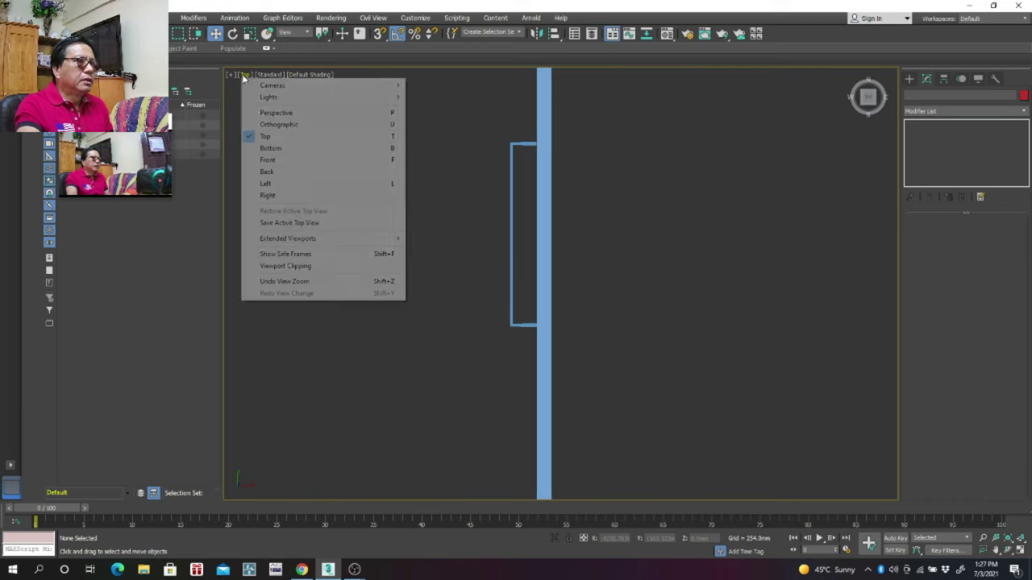
left_click(278, 113)
mouse_move(334, 293)
middle_mouse_down("alt")
mouse_move(382, 284)
mouse_move(425, 232)
mouse_move(411, 222)
middle_mouse_up("alt")
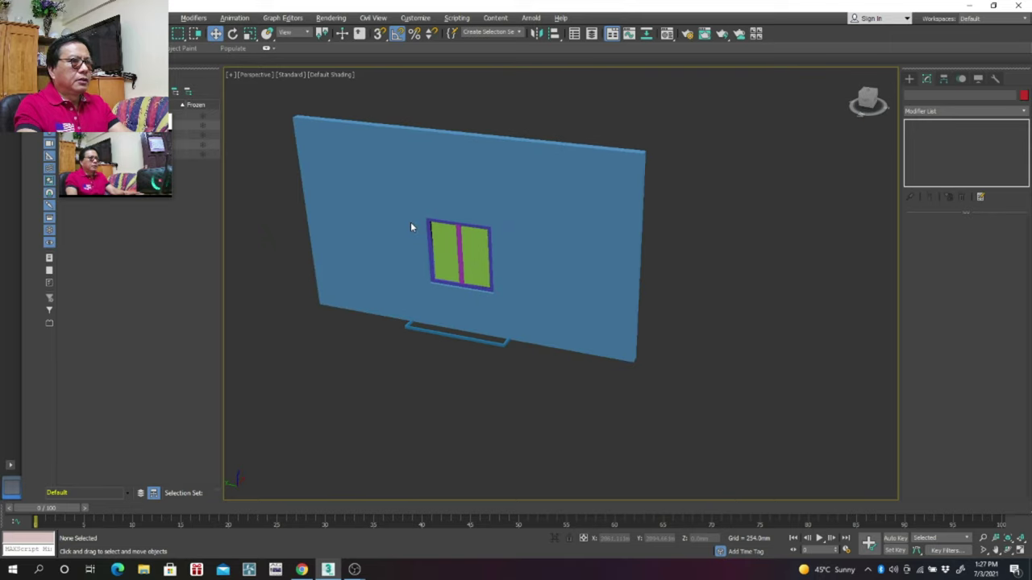
scroll(410, 222, "up", 1)
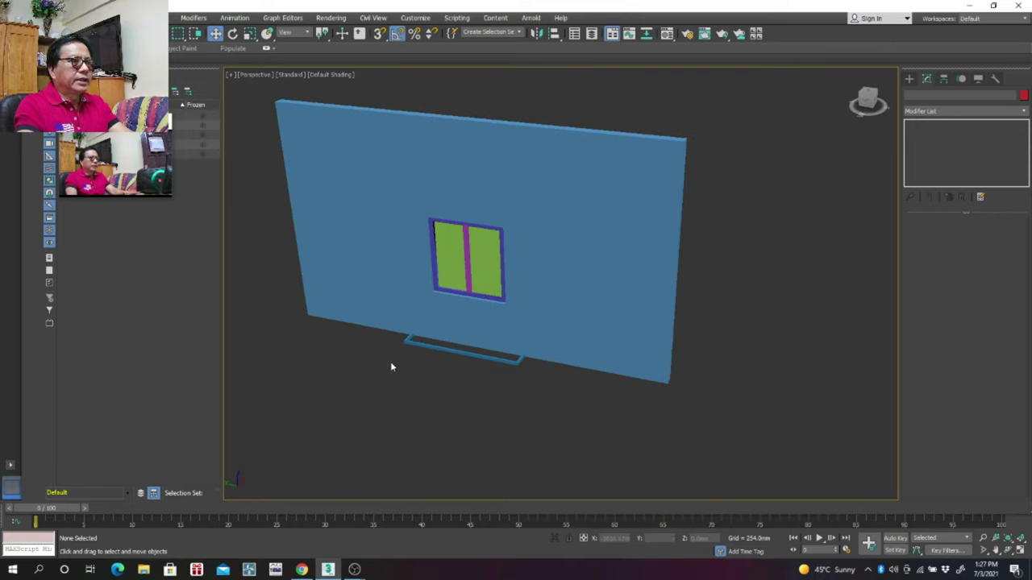
Step: Move the bracket piece up above the window, then return to the Top view in wireframe
left_click(442, 353)
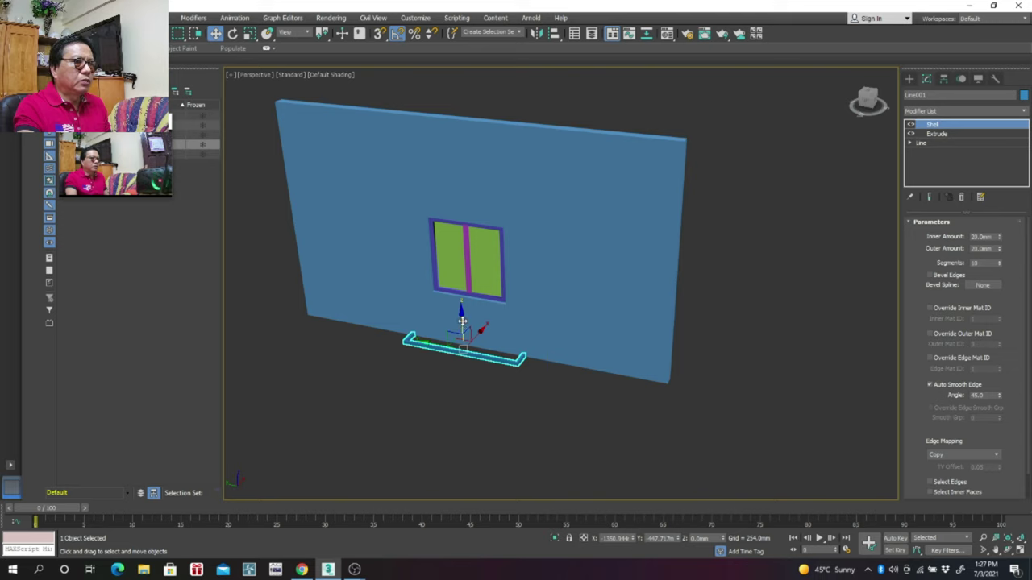
left_click_drag(462, 321, 479, 183)
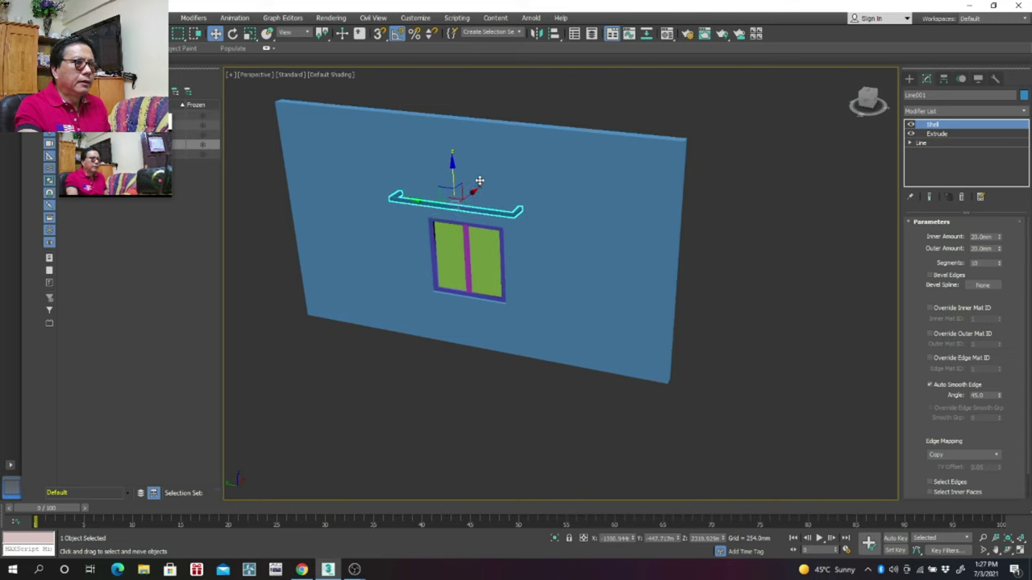
mouse_move(464, 340)
middle_mouse_down("alt")
mouse_move(444, 328)
mouse_move(456, 350)
middle_mouse_up("alt")
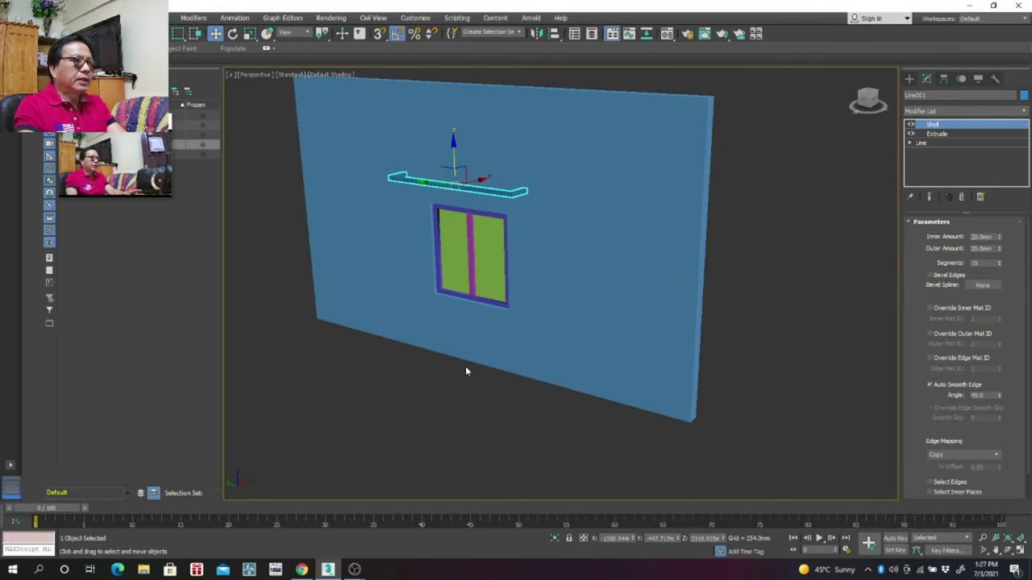
scroll(465, 368, "down", 3)
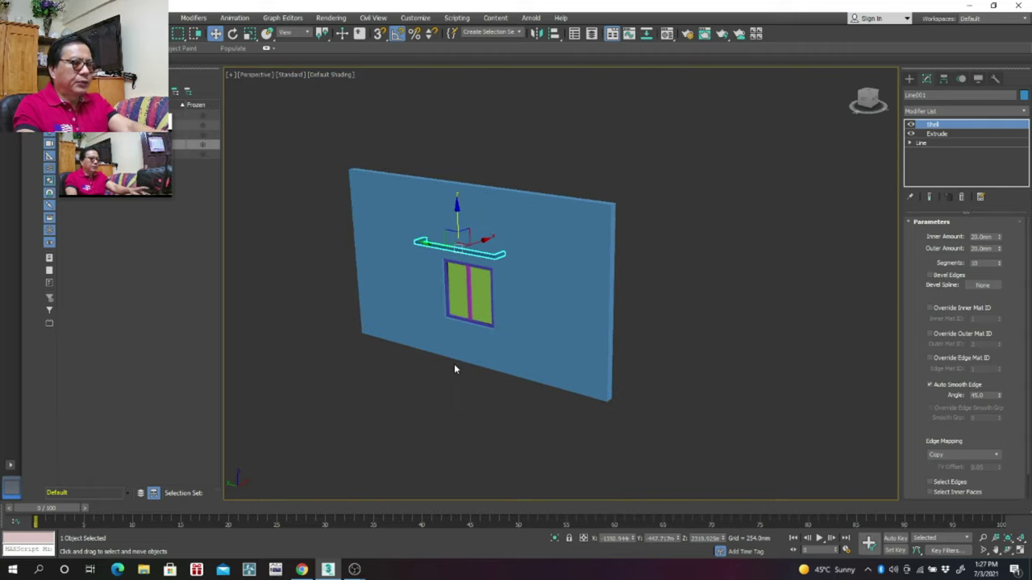
key("t")
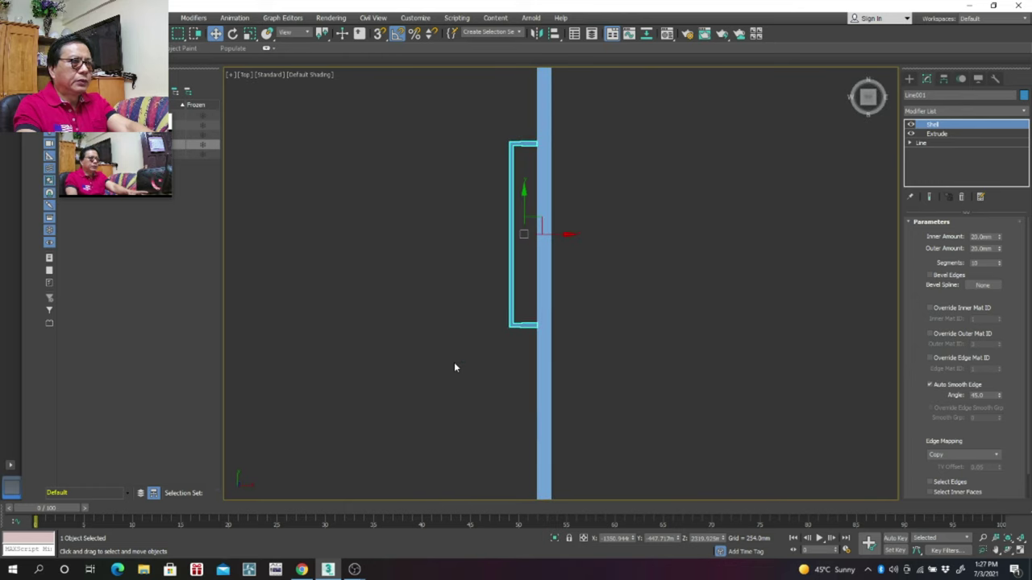
left_click(323, 74)
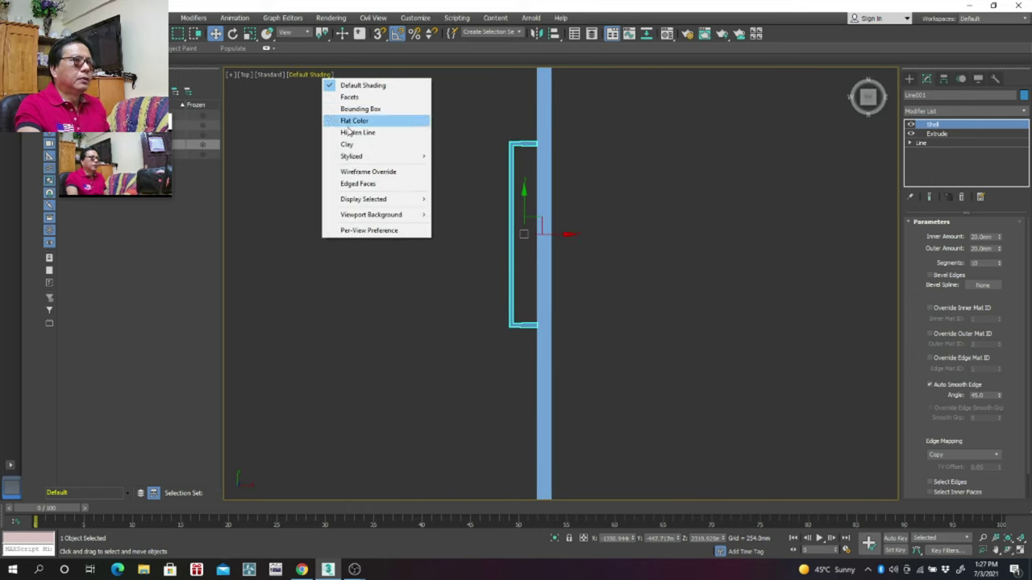
left_click(355, 173)
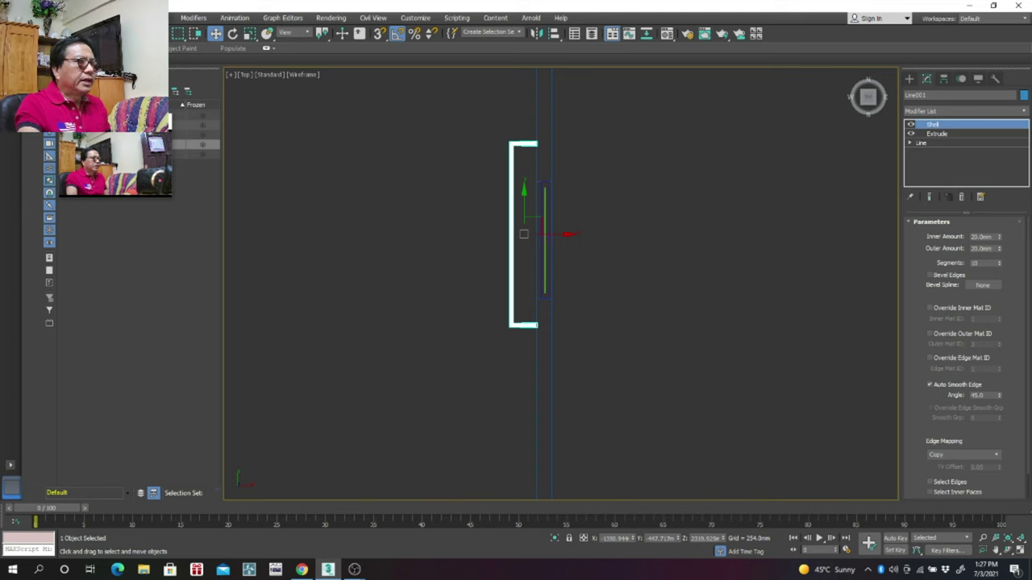
Step: Draw a seven-point wavy NURBS CV curve down the window frame in Top view
left_click(157, 17)
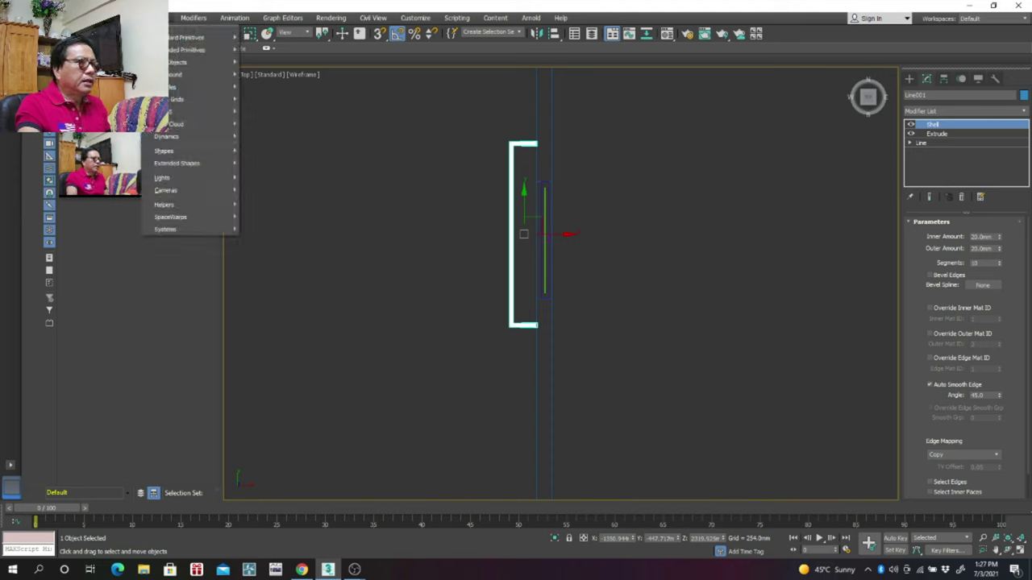
mouse_move(189, 111)
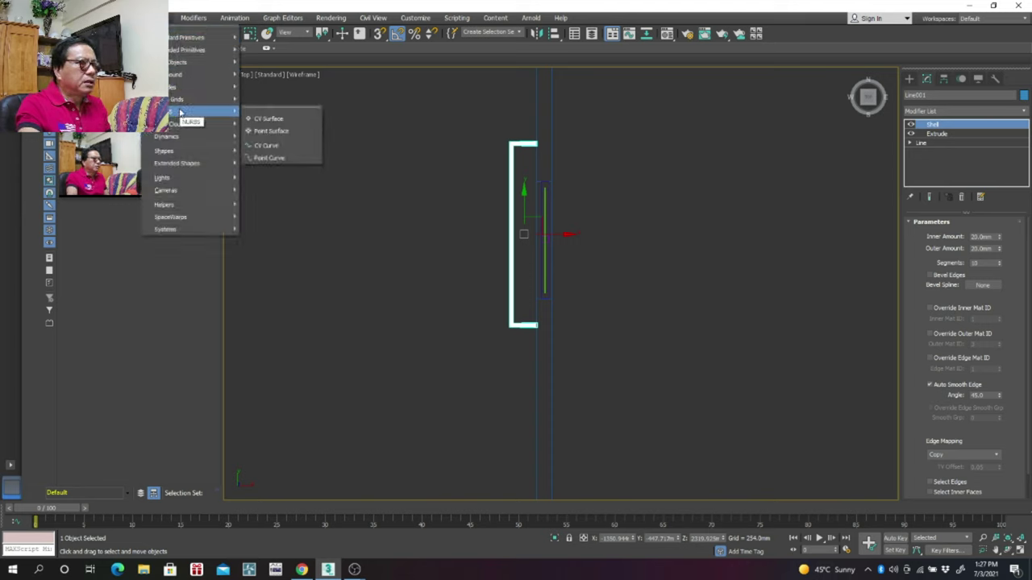
left_click(269, 145)
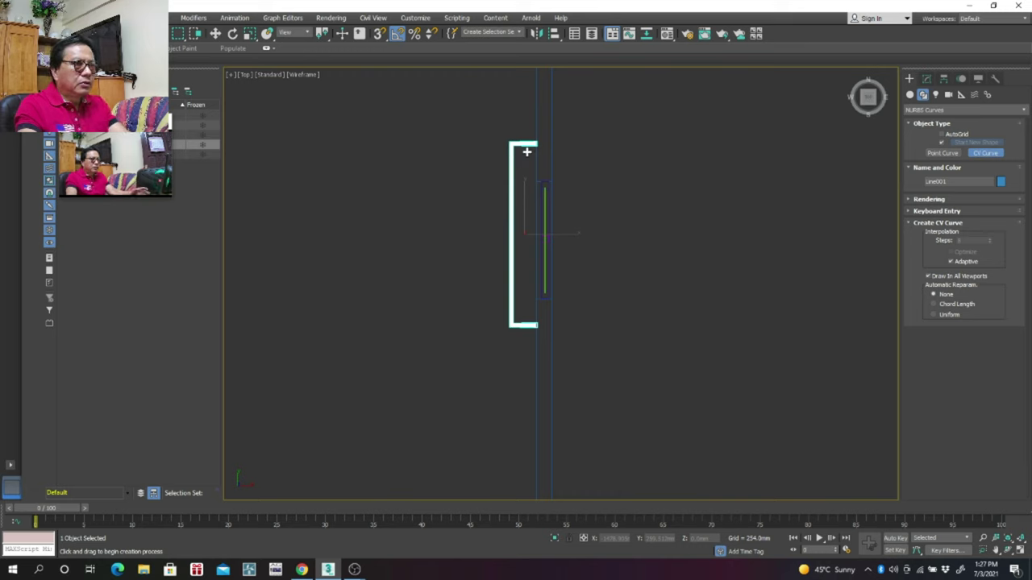
left_click(526, 152)
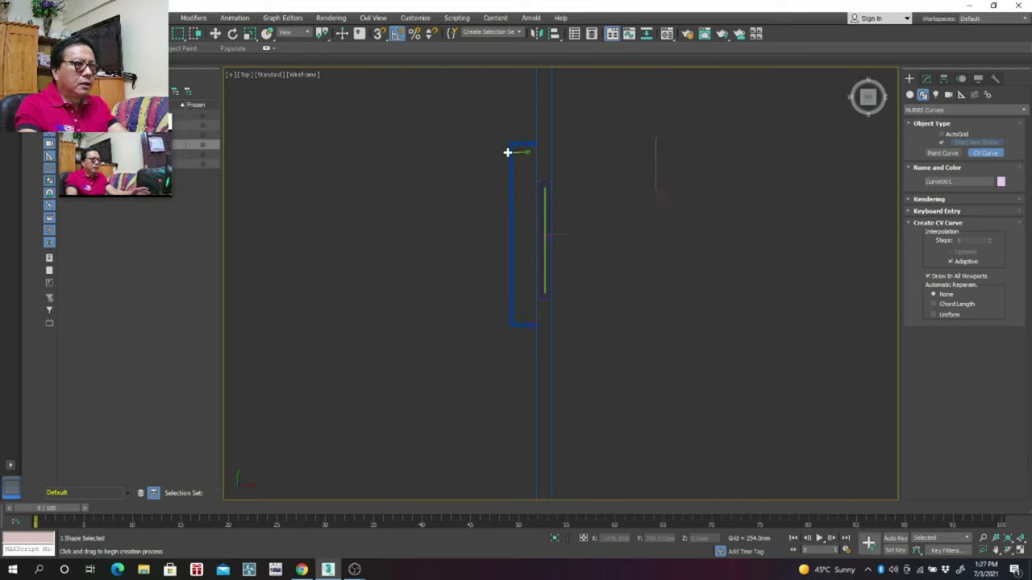
left_click(502, 165)
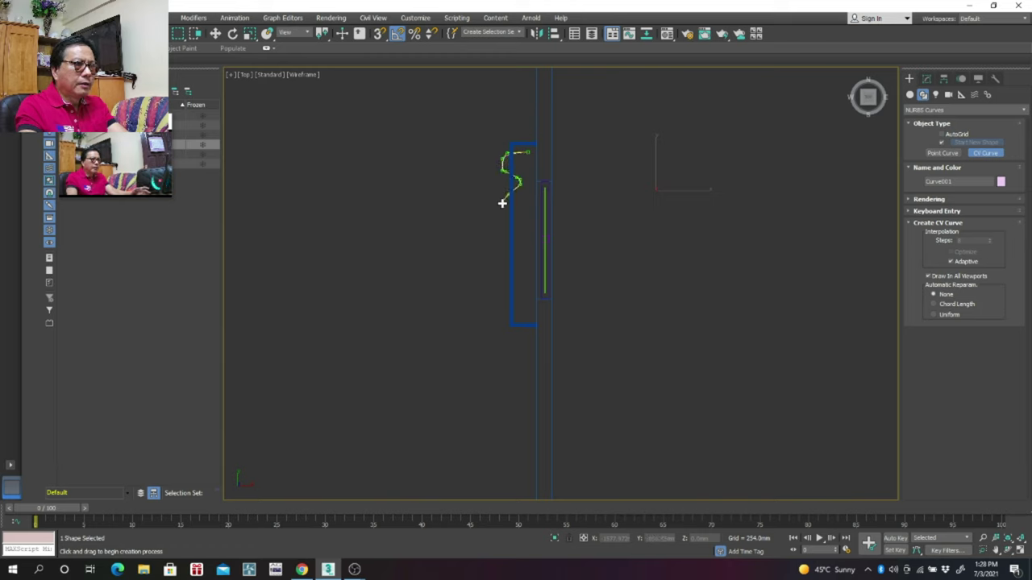
left_click(525, 225)
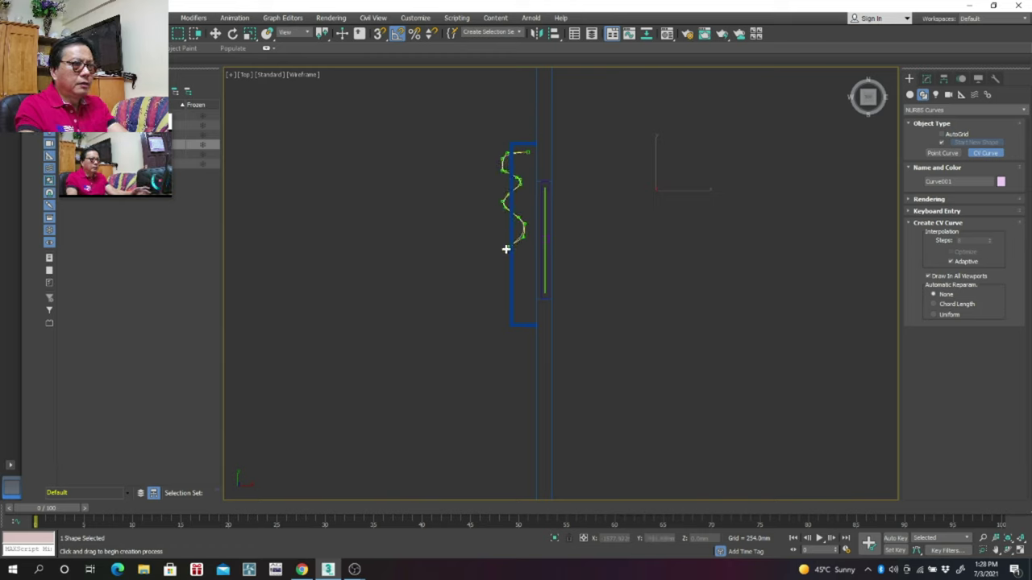
left_click(508, 260)
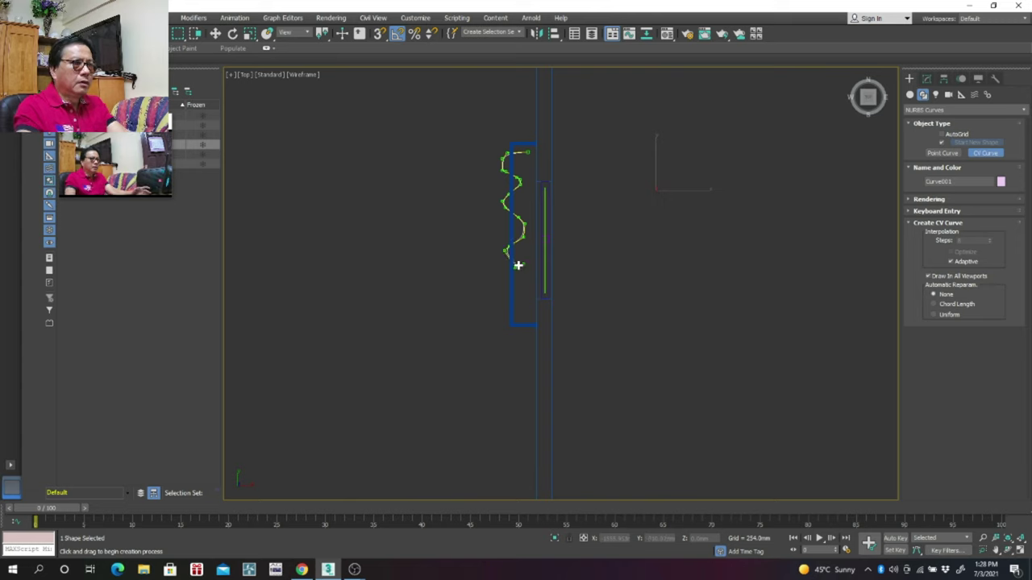
left_click(523, 275)
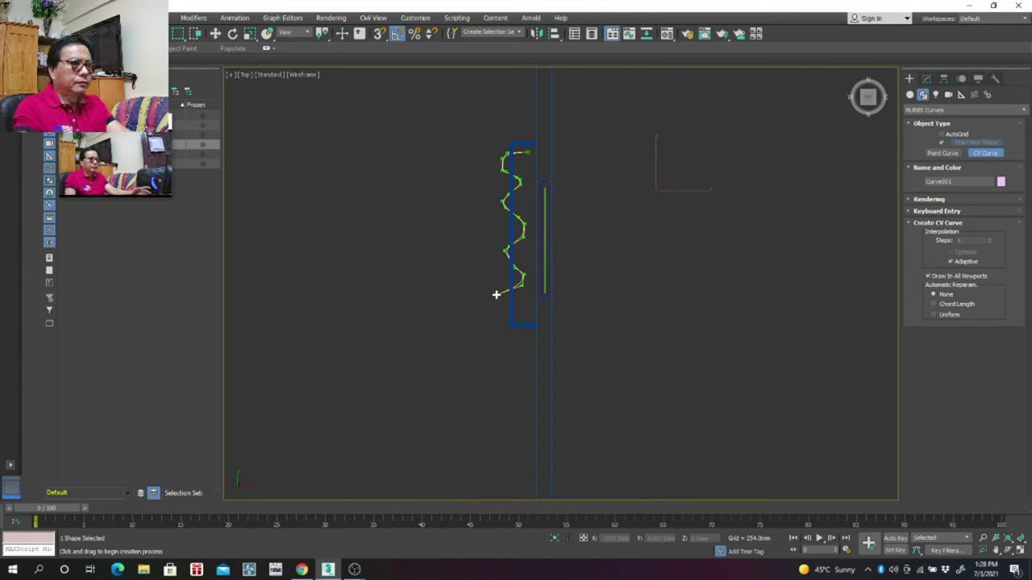
left_click(497, 294)
left_click(528, 319)
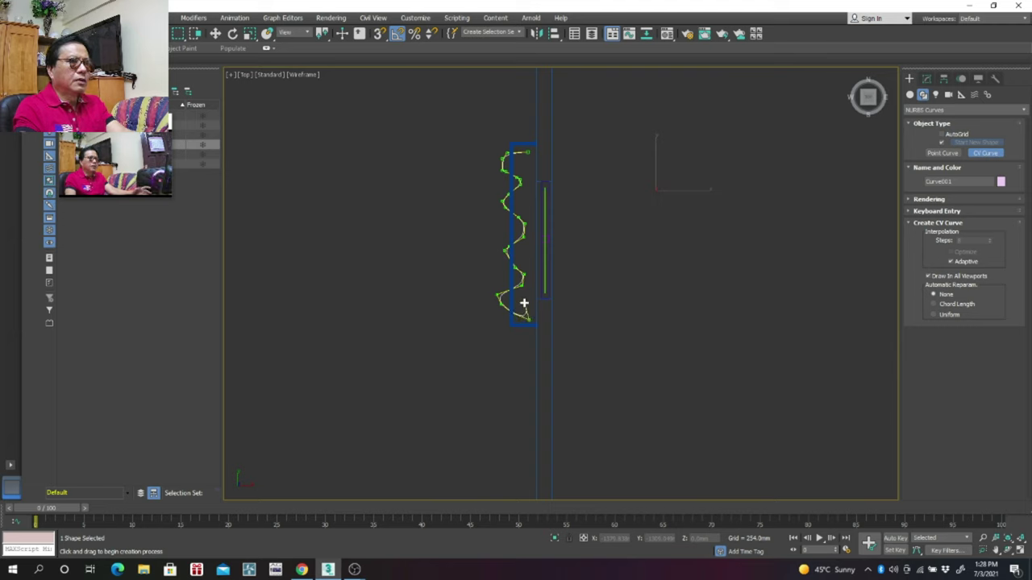
right_click(622, 269)
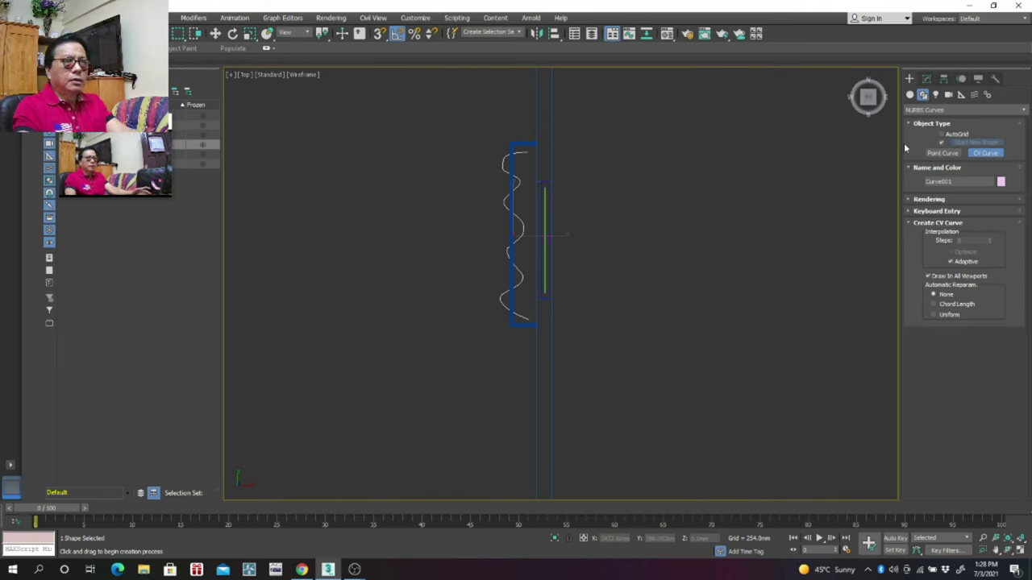
Step: Add an Extrude modifier to the wavy curve with an amount of 100
left_click(927, 78)
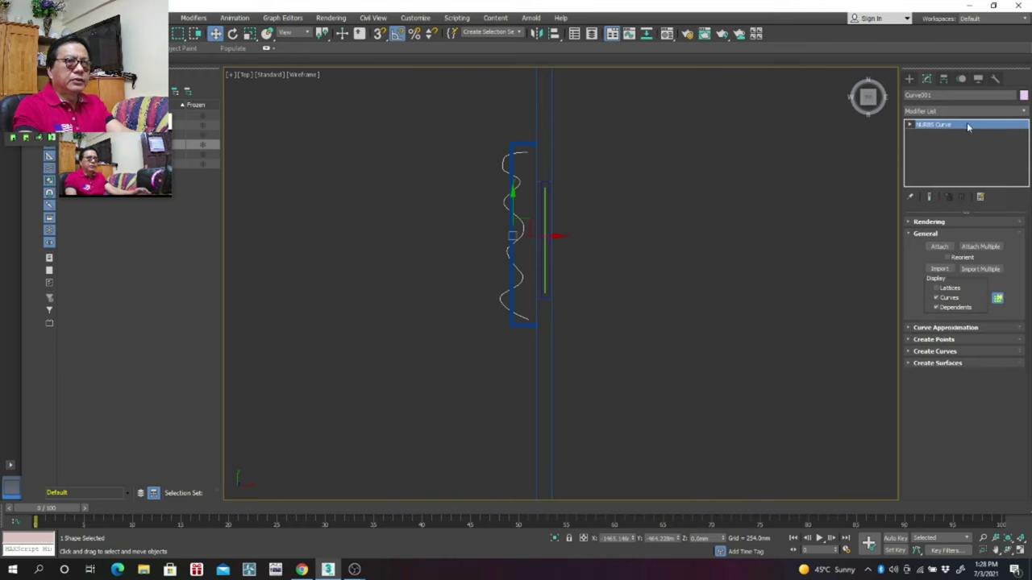
left_click(1023, 115)
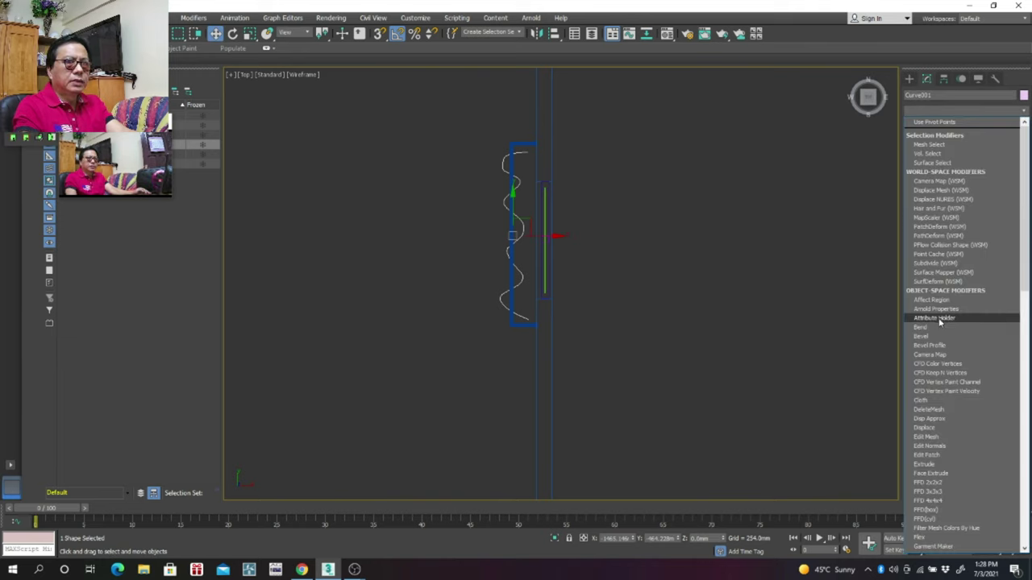
scroll(952, 316, "down", 3)
scroll(948, 301, "down", 1)
scroll(947, 300, "down", 1)
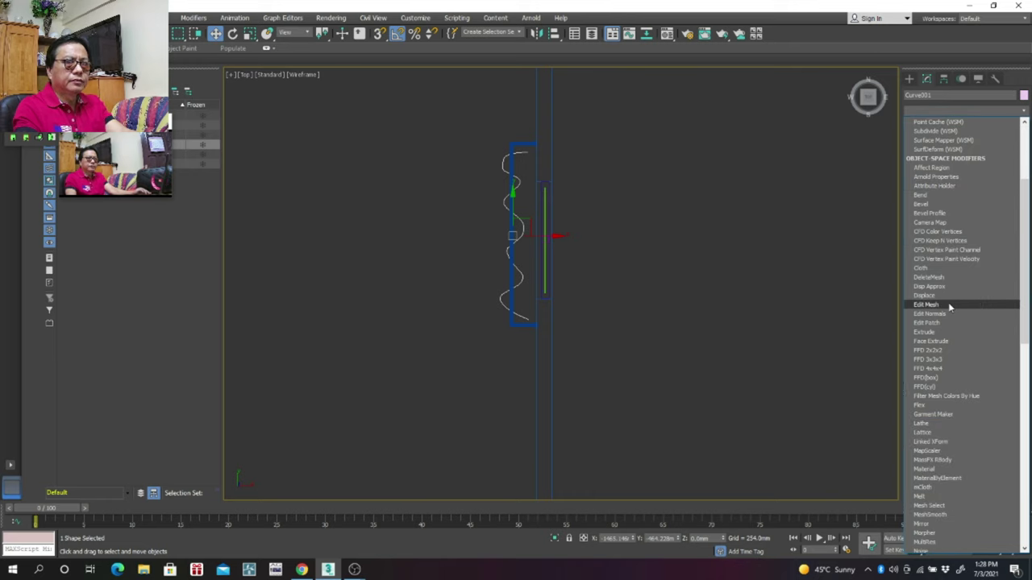
left_click(925, 332)
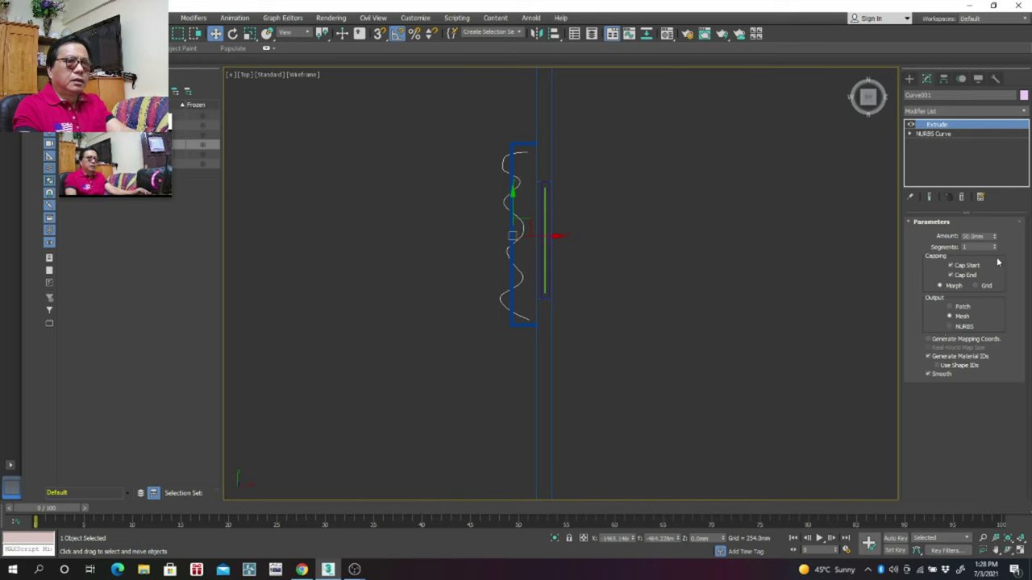
left_click(985, 236)
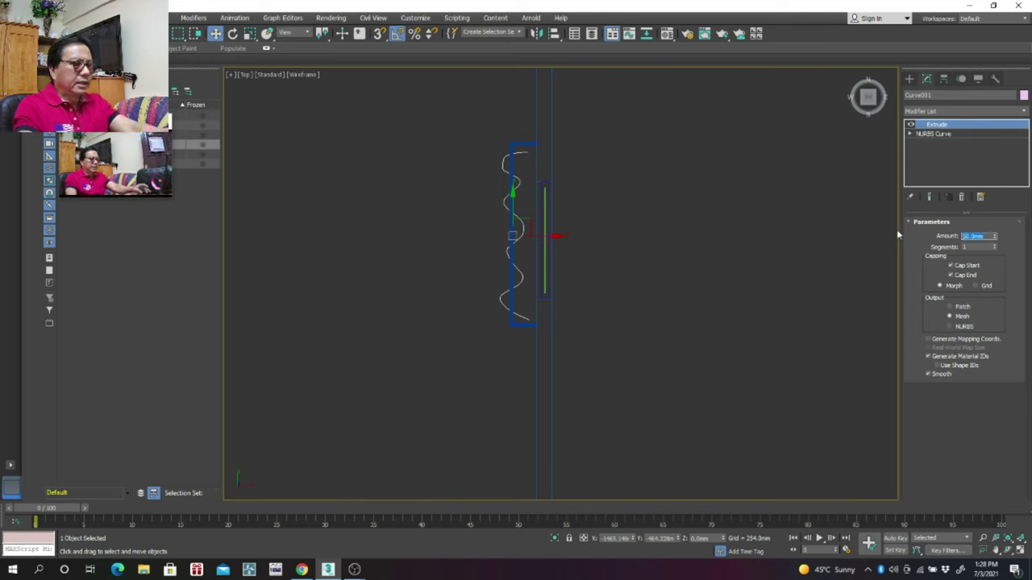
type("1")
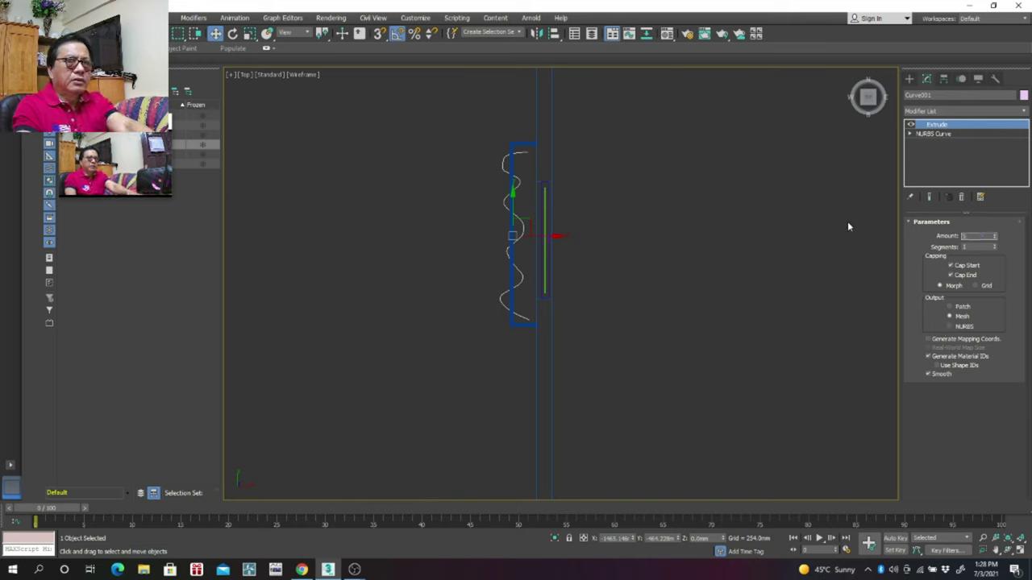
type("00")
key("Return")
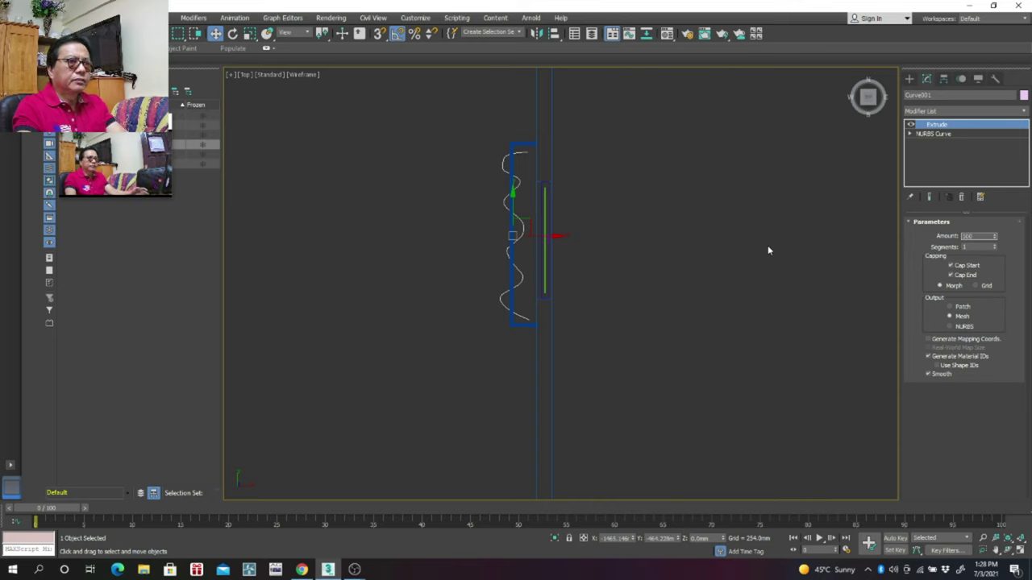
Step: Reselect Curve001 and scroll the Modifier List down toward Shell
left_click(768, 250)
left_click(520, 277)
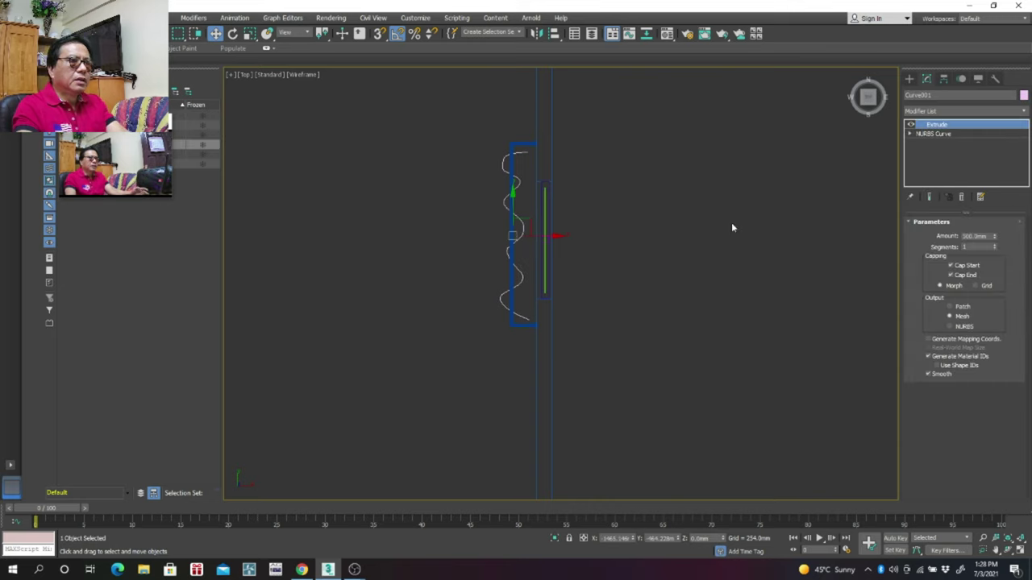
left_click(1024, 113)
scroll(958, 248, "down", 2)
scroll(955, 244, "down", 2)
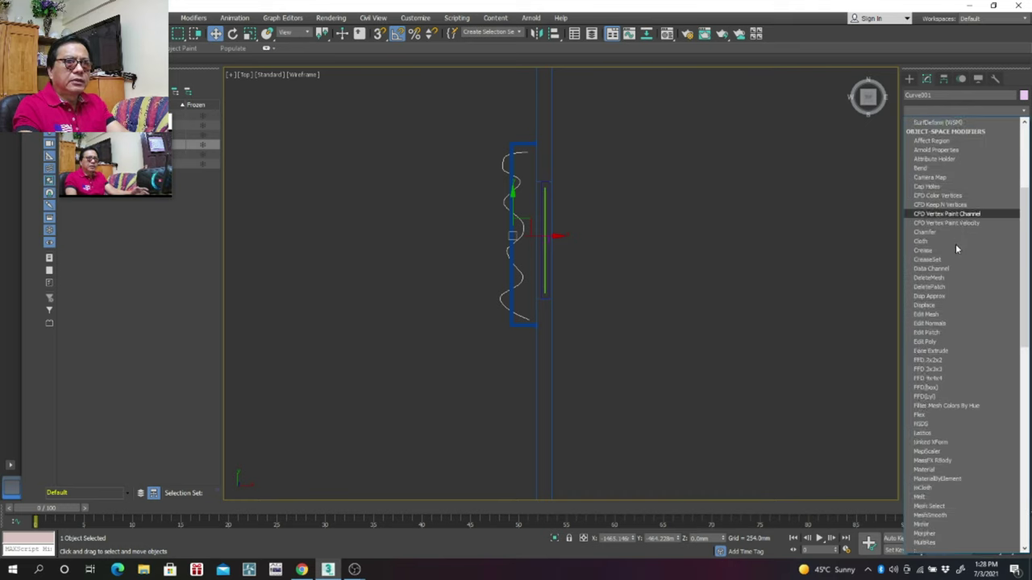
scroll(953, 243, "down", 2)
scroll(954, 244, "down", 3)
scroll(952, 241, "down", 2)
scroll(953, 241, "down", 2)
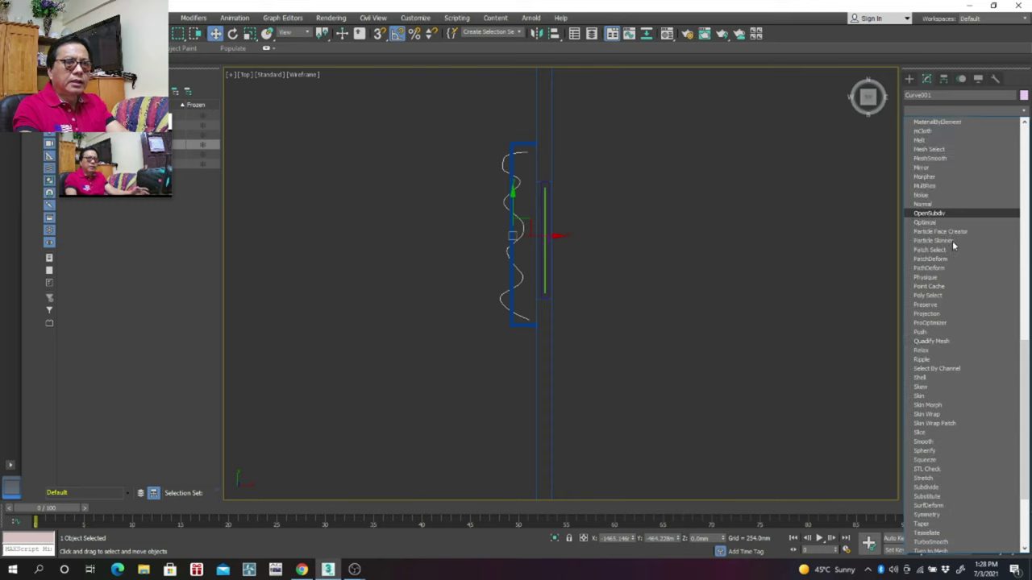
scroll(949, 282, "down", 2)
Step: Add a Shell modifier to Curve001 with a 5 mm inner amount, then deselect
left_click(929, 323)
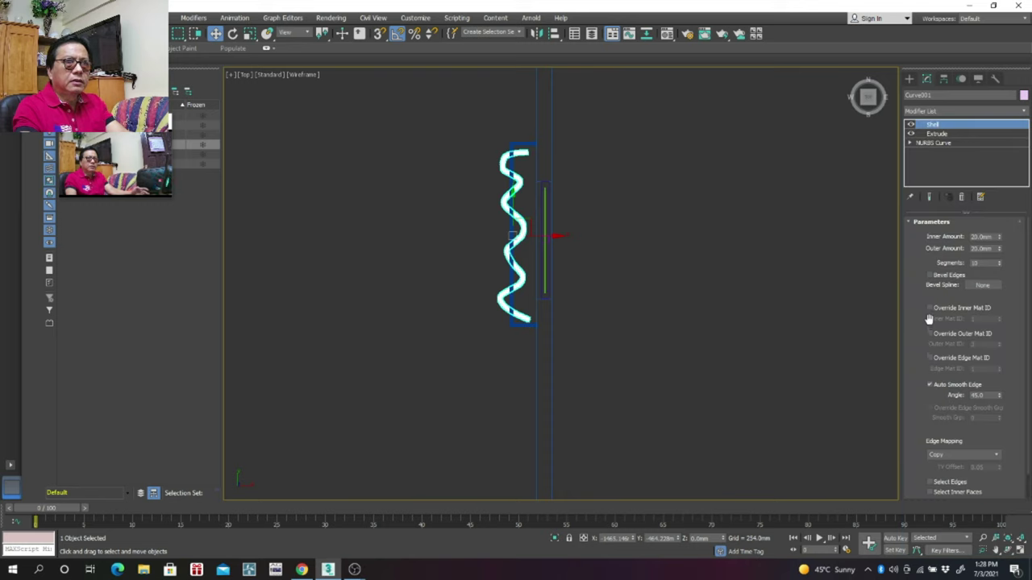
double_click(980, 236)
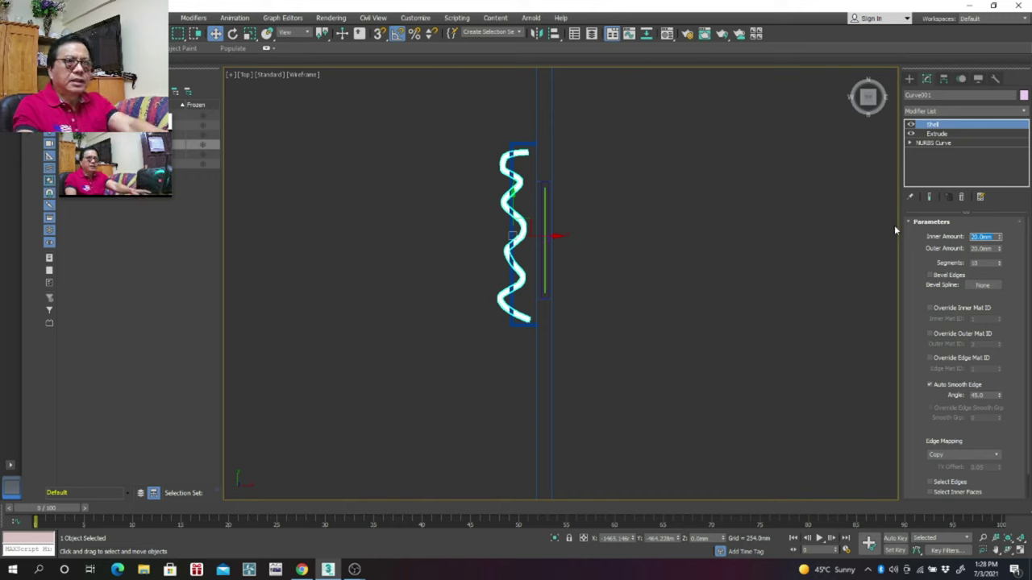
type("5")
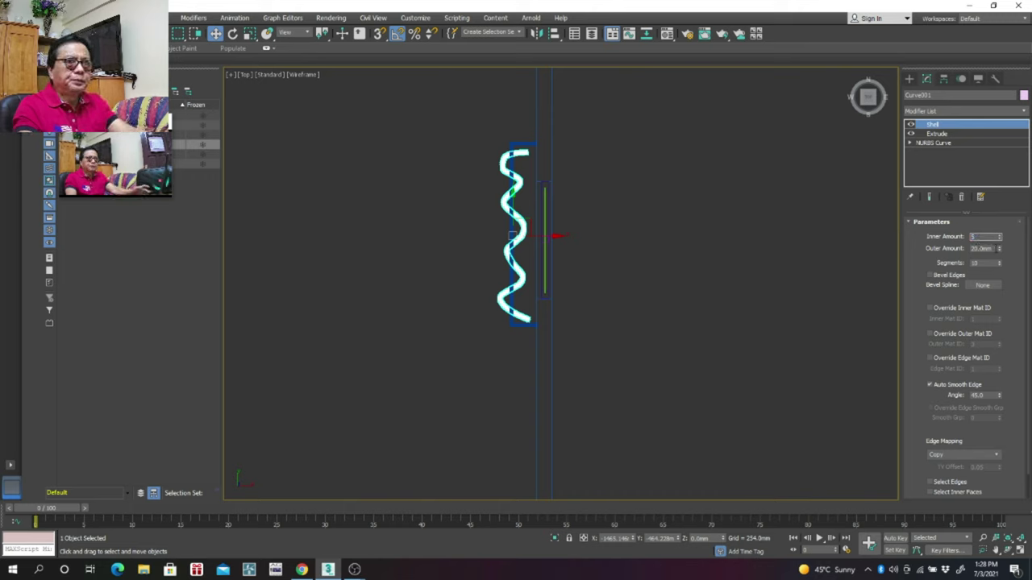
key("Tab")
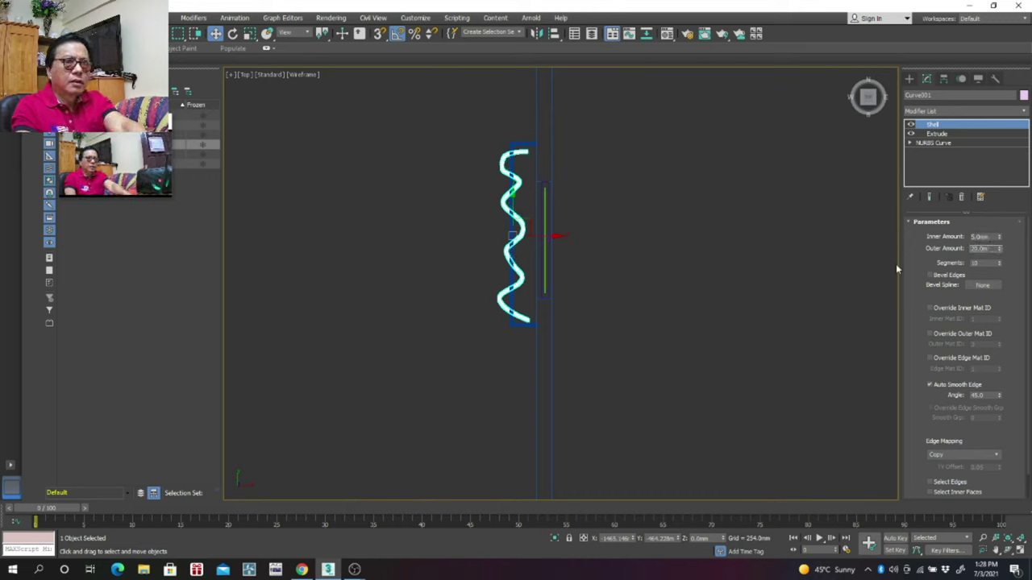
key("BackSpace")
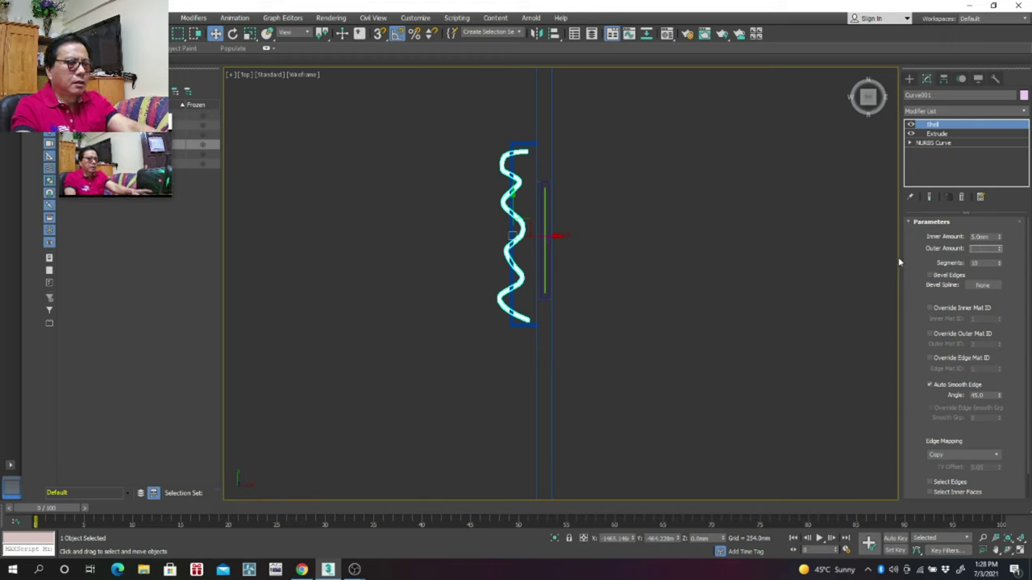
type("5")
left_click(756, 261)
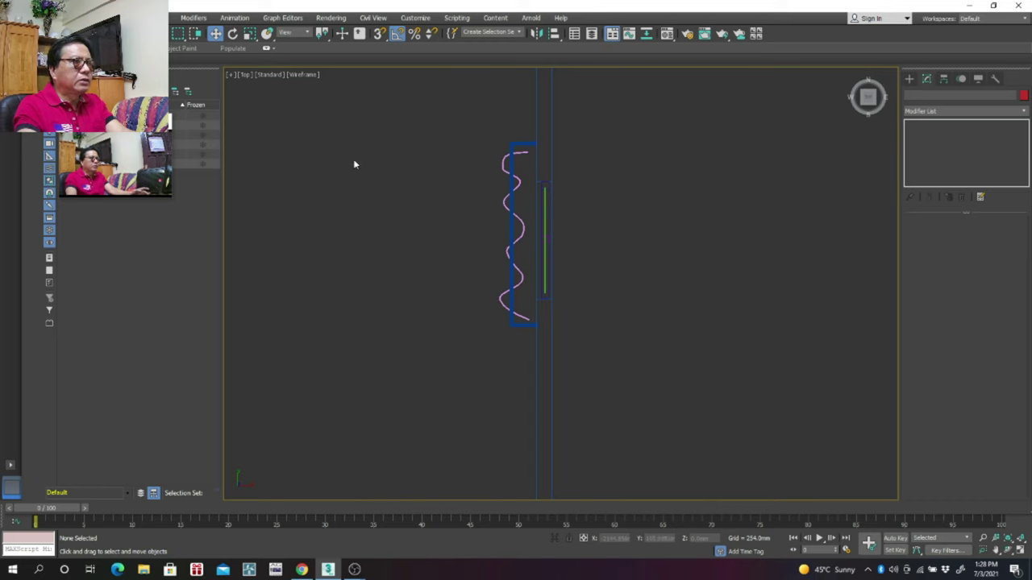
Step: Switch the Top viewport to Default Shading and Perspective, orbiting to view the wall at an angle
left_click(304, 75)
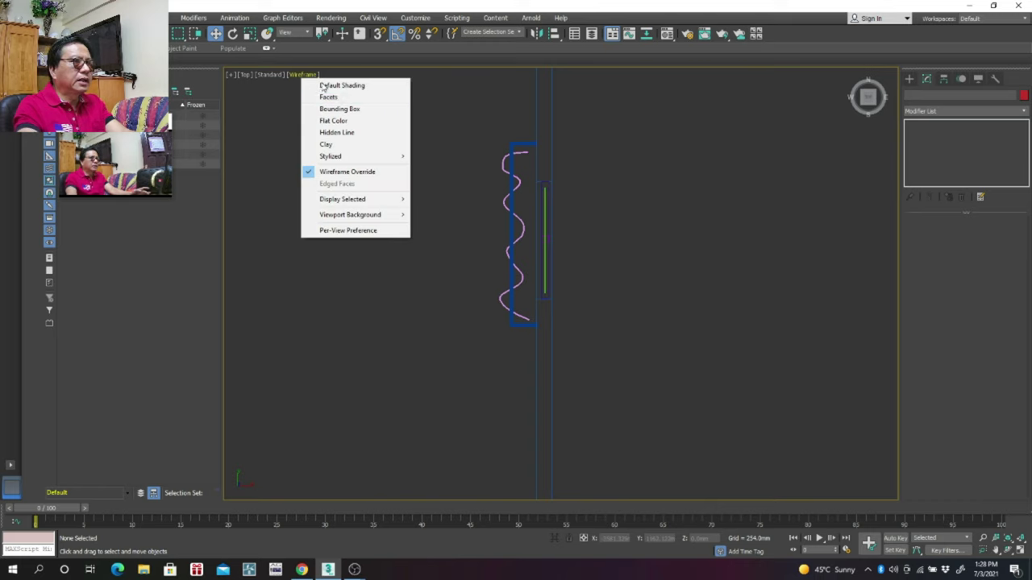
left_click(350, 86)
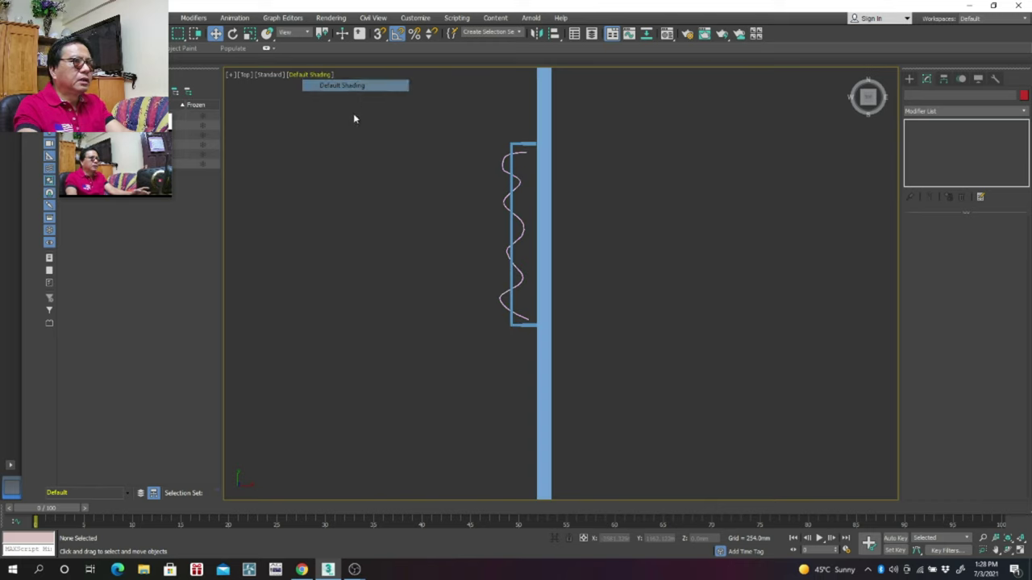
left_click(245, 75)
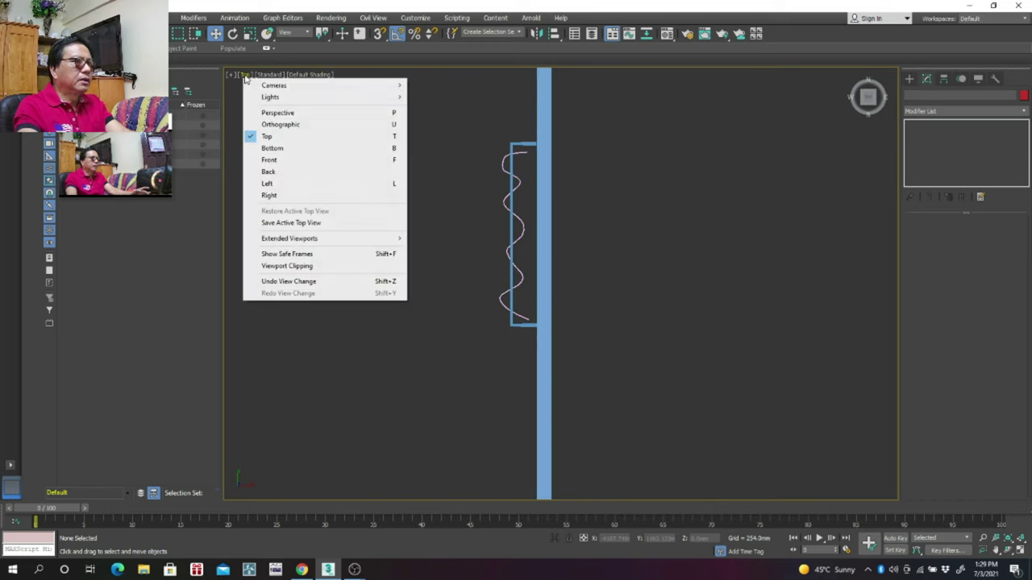
left_click(289, 115)
middle_click_drag(333, 204, 373, 261, "alt")
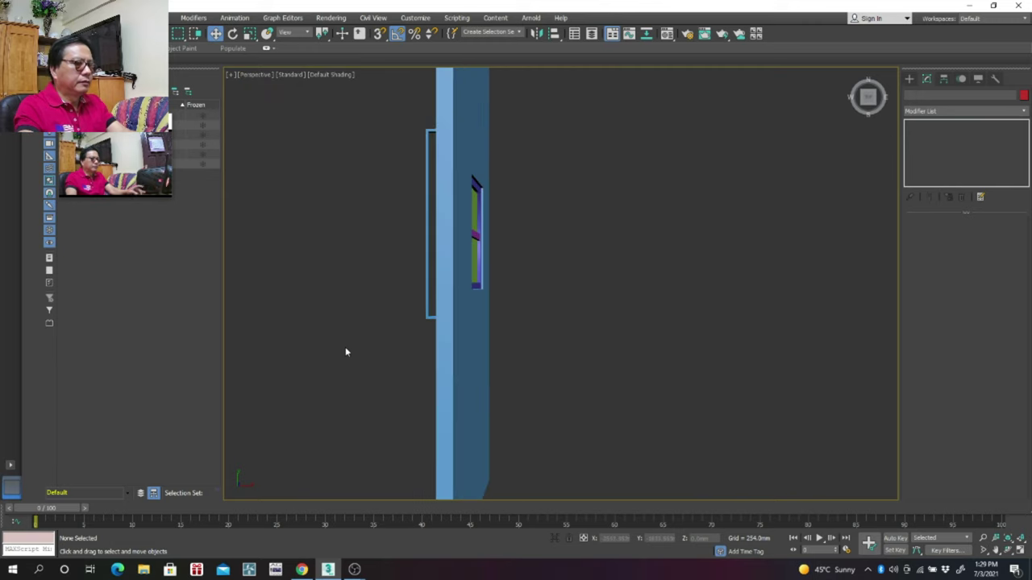
mouse_move(345, 346)
middle_mouse_down("alt")
mouse_move(457, 288)
mouse_move(524, 298)
middle_mouse_up("alt")
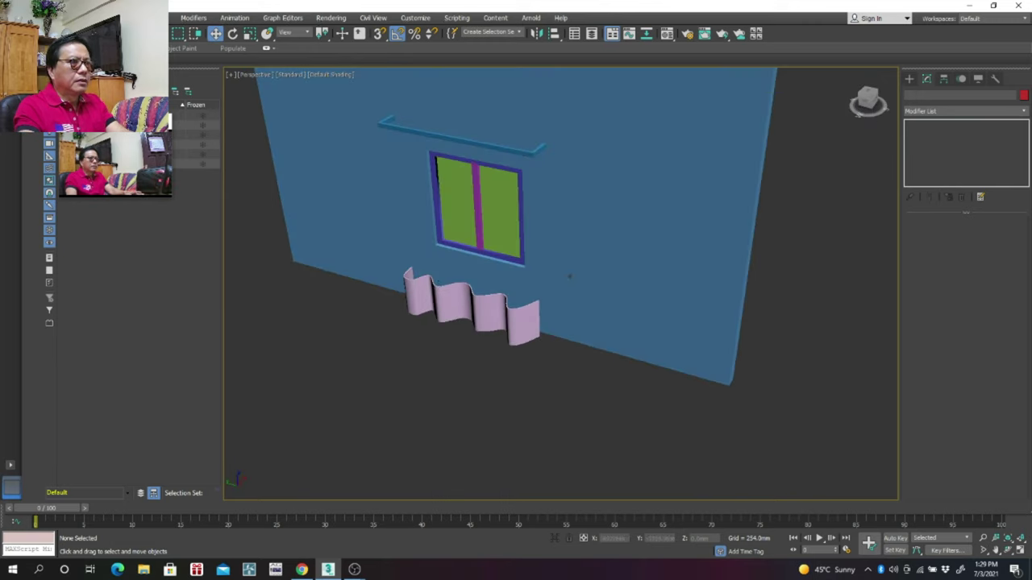
mouse_move(615, 277)
middle_mouse_down()
mouse_move(659, 327)
mouse_move(668, 323)
middle_mouse_up()
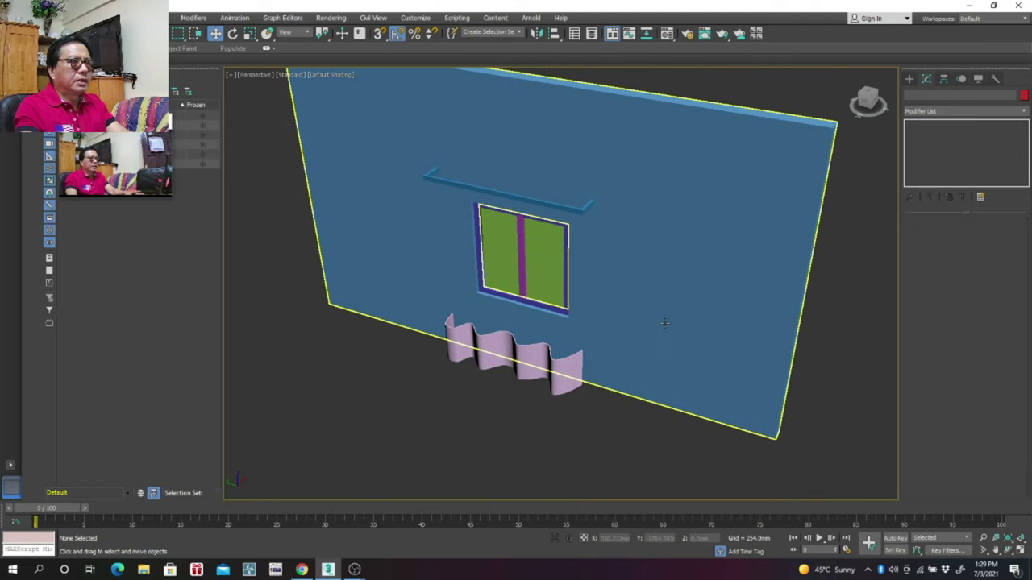
scroll(664, 323, "down", 3)
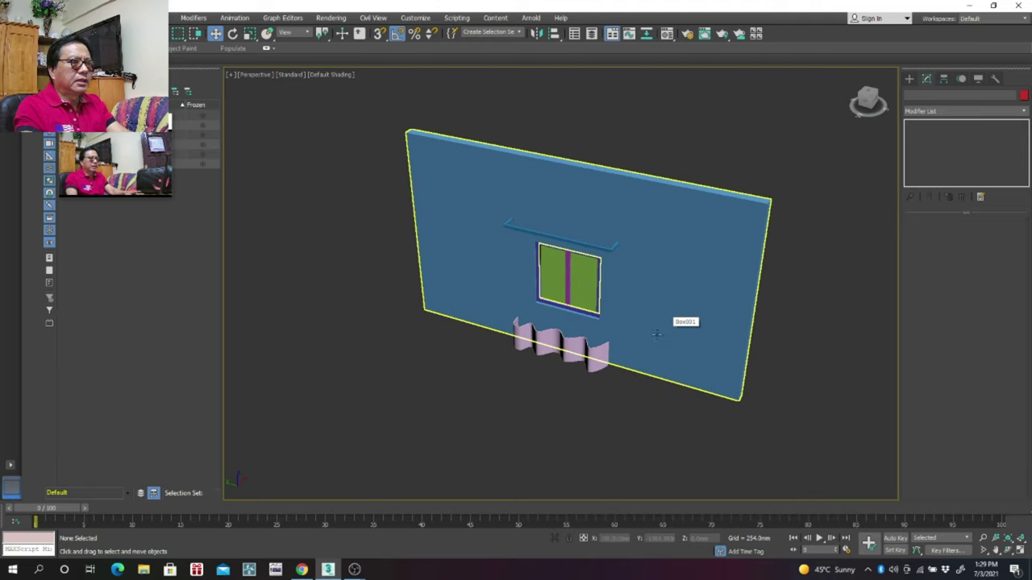
Step: Move the curtain up over the window top and Shift-drag a copy below it
left_click(568, 359)
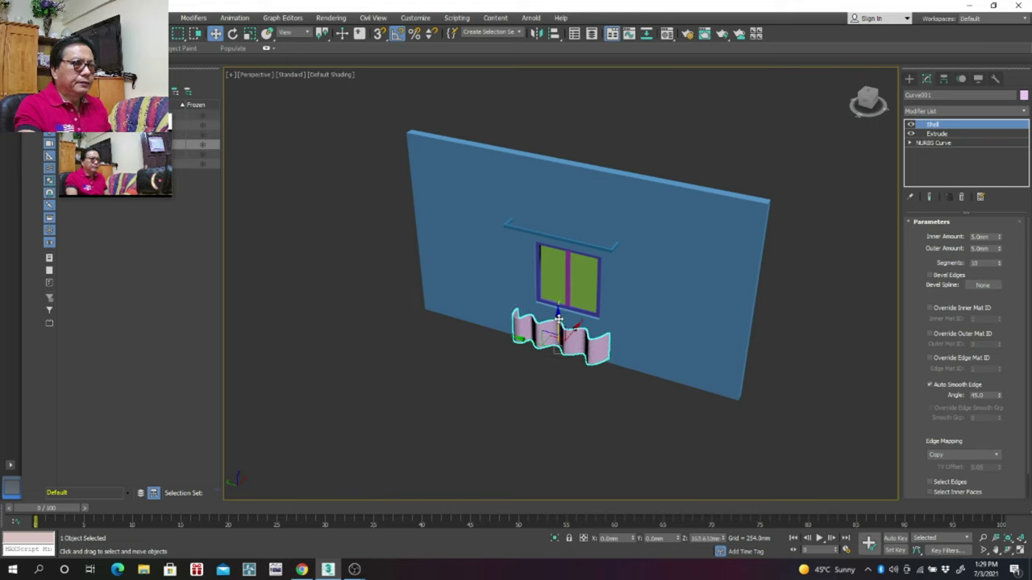
left_click_drag(558, 320, 562, 233)
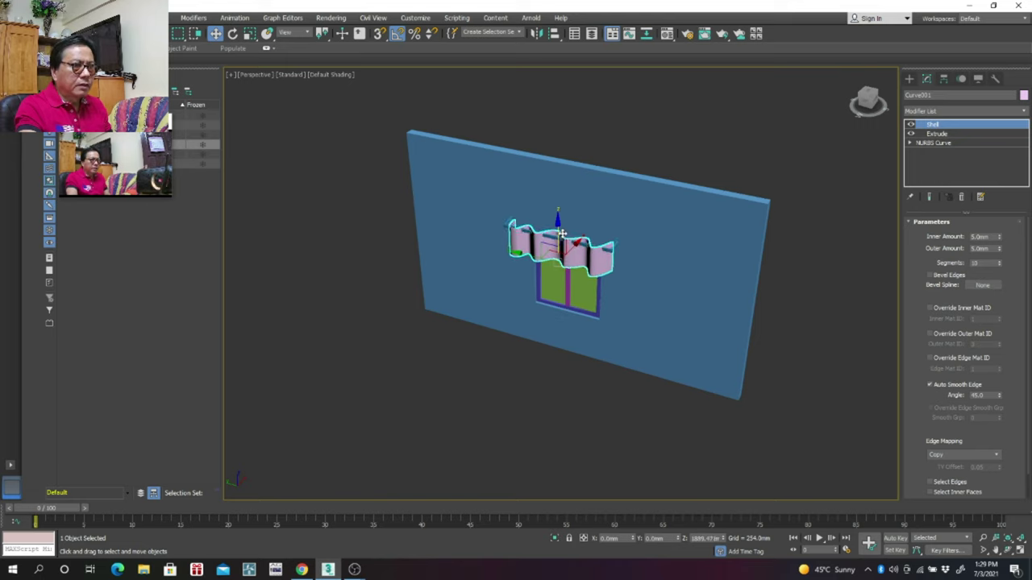
mouse_move(459, 387)
middle_mouse_down("alt")
mouse_move(479, 368)
mouse_move(462, 366)
middle_mouse_up("alt")
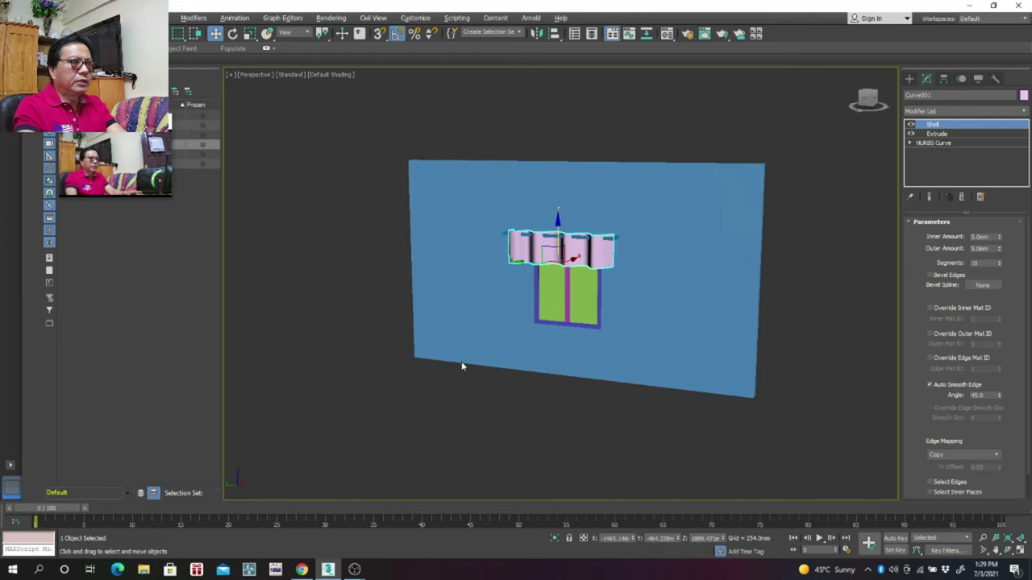
left_click(462, 364)
scroll(462, 365, "up", 1)
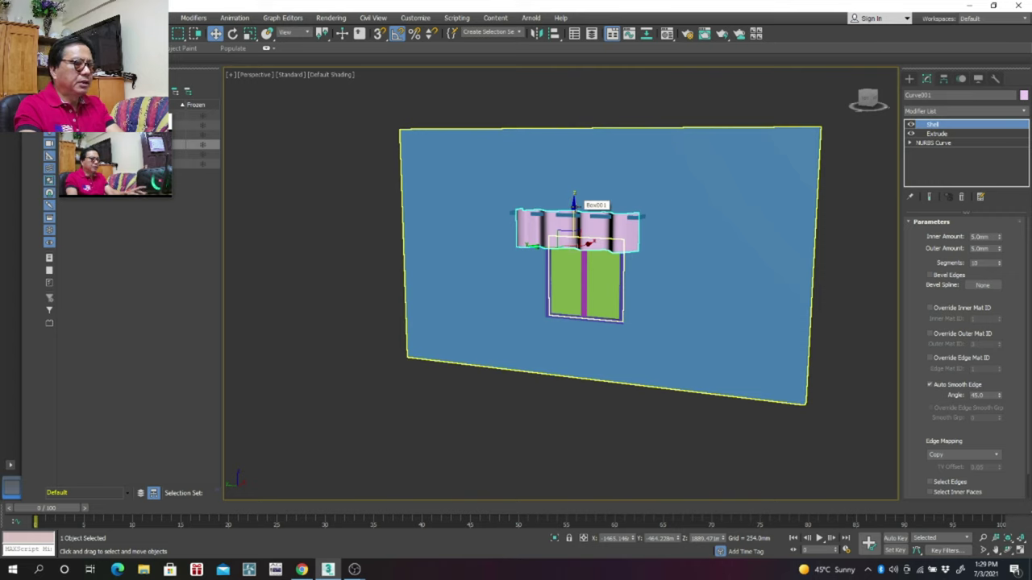
left_click_drag(573, 202, 570, 235)
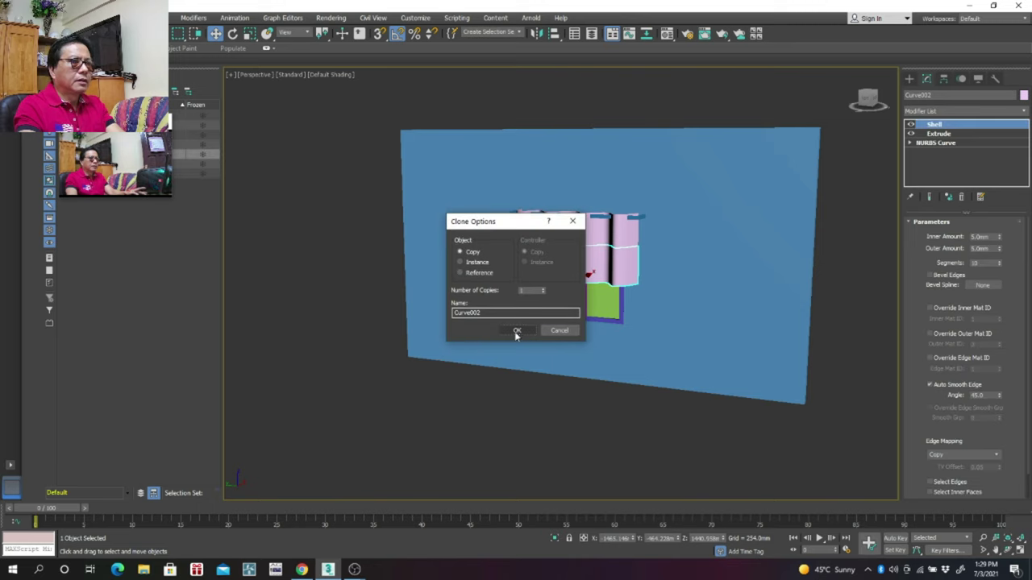
Step: Confirm the Curve002 copy and switch to a wireframe Left view
left_click(515, 330)
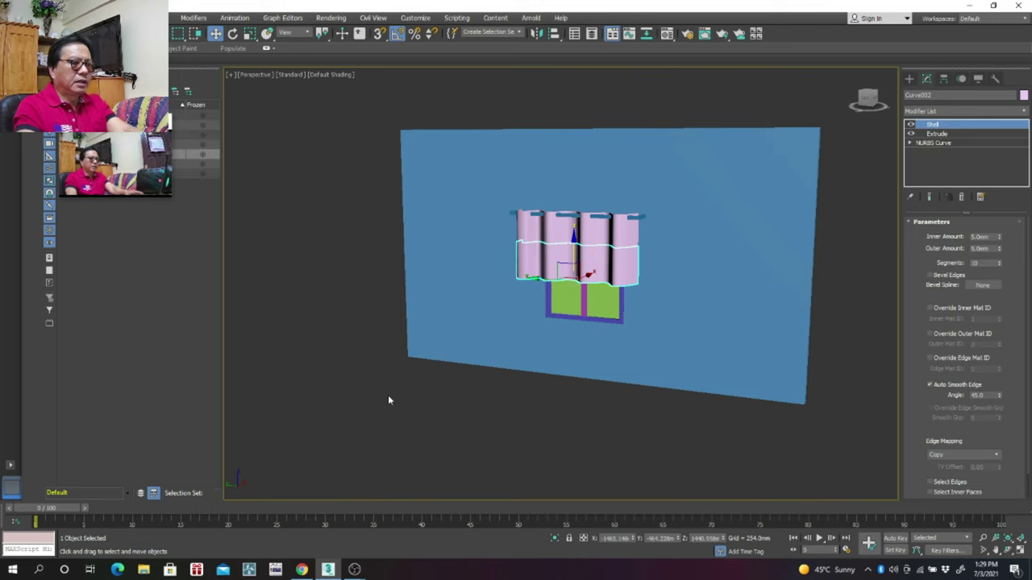
key("l")
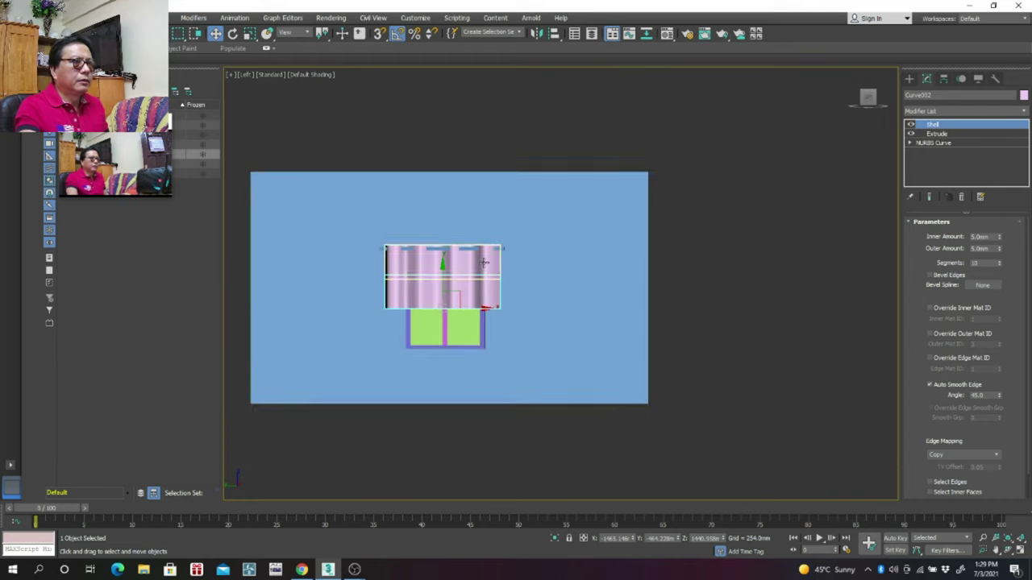
middle_click_drag(723, 288, 770, 258)
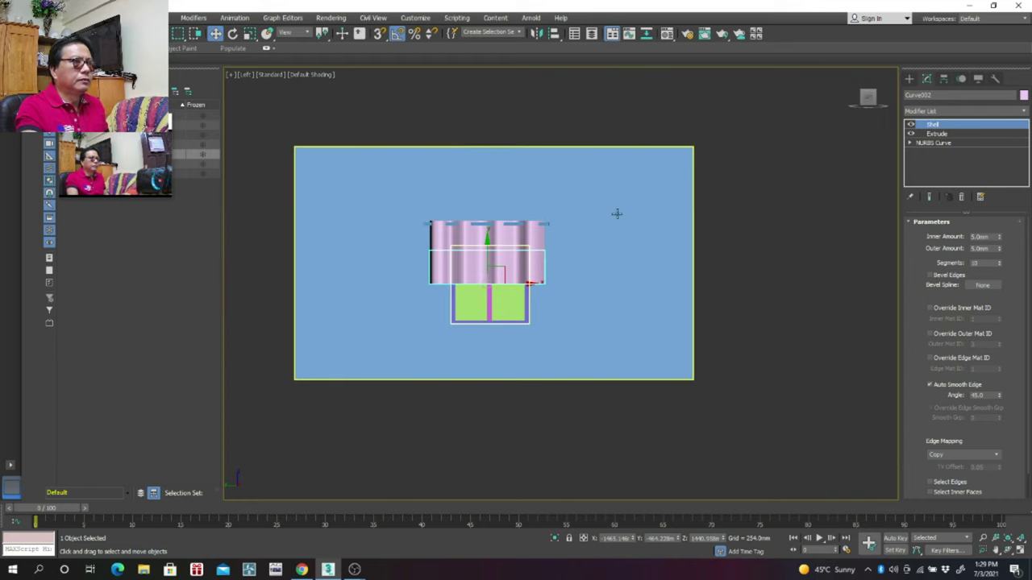
left_click(322, 77)
left_click(348, 174)
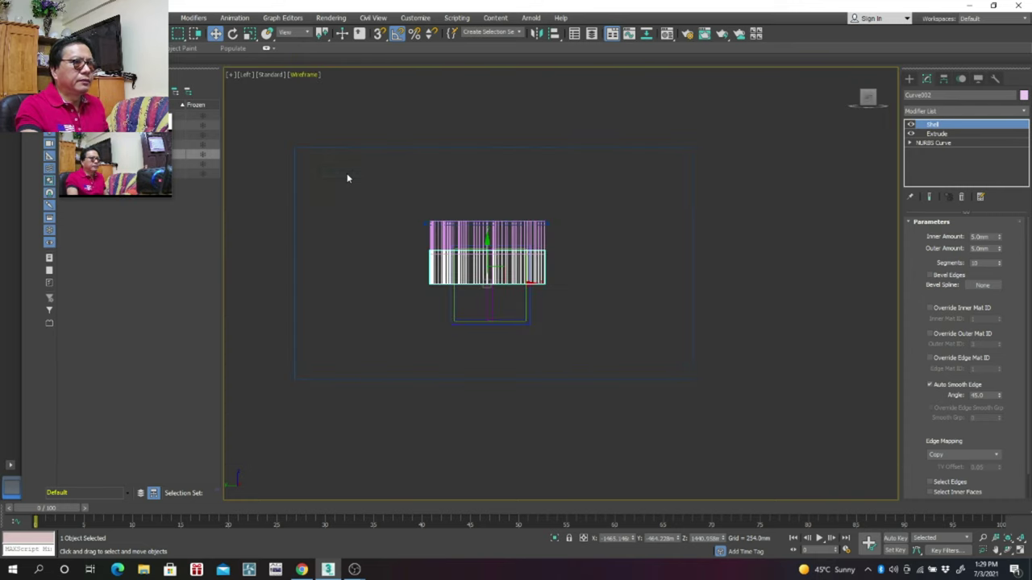
Step: Convert Curve002 to Editable Poly and drag its bottom vertices down to lengthen it
right_click(601, 243)
mouse_move(629, 353)
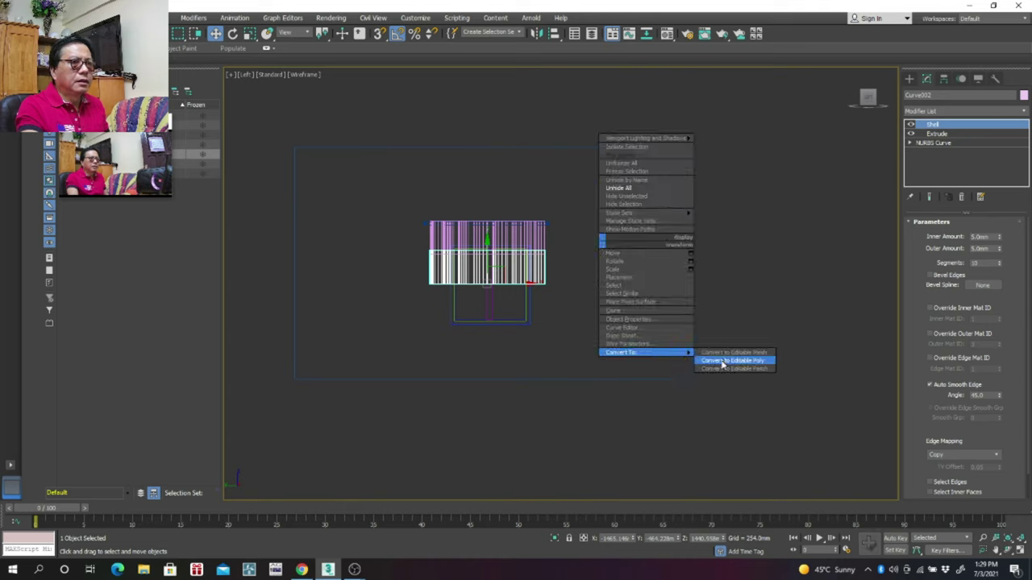
left_click(724, 360)
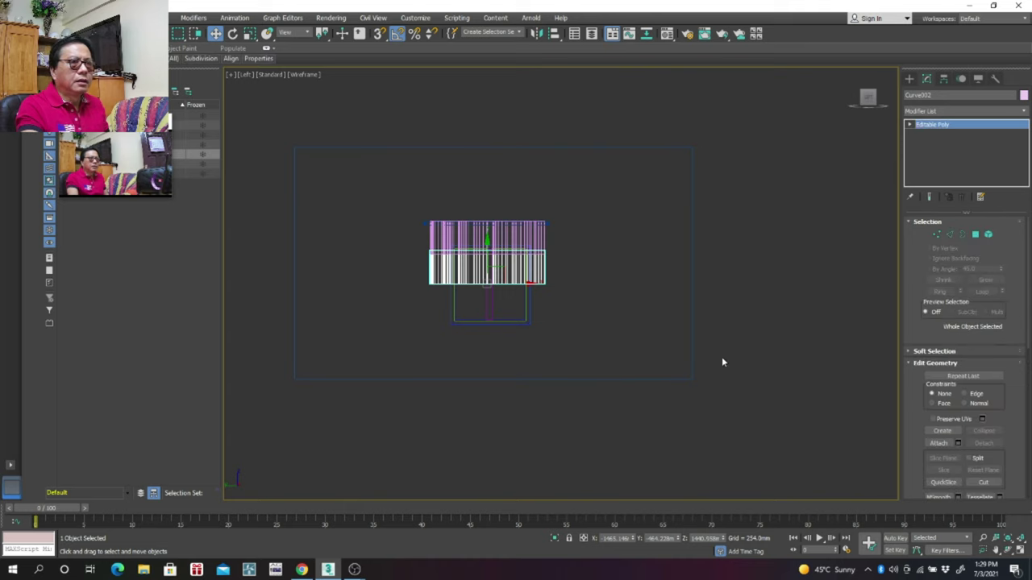
left_click(937, 234)
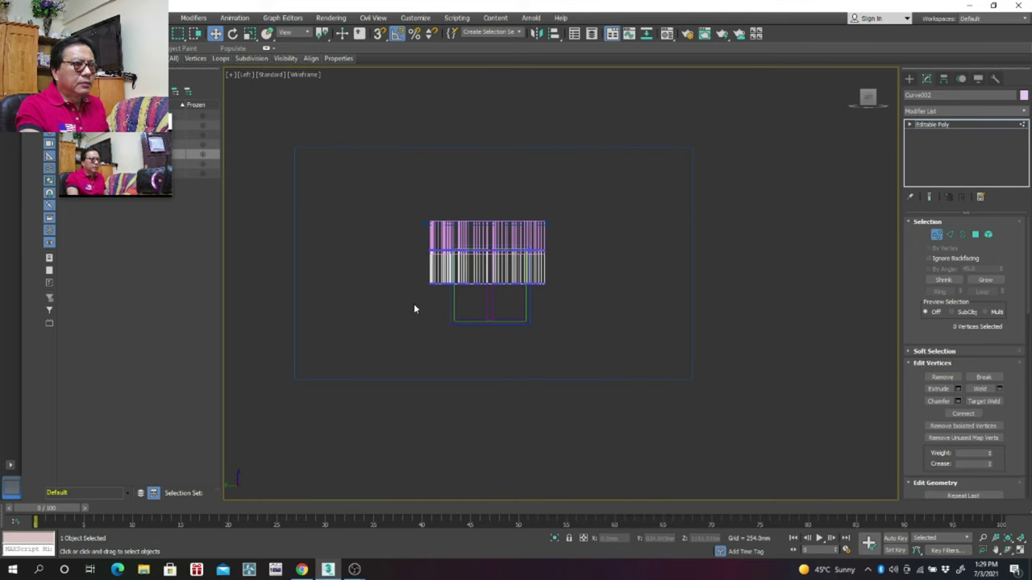
left_click_drag(417, 304, 562, 272)
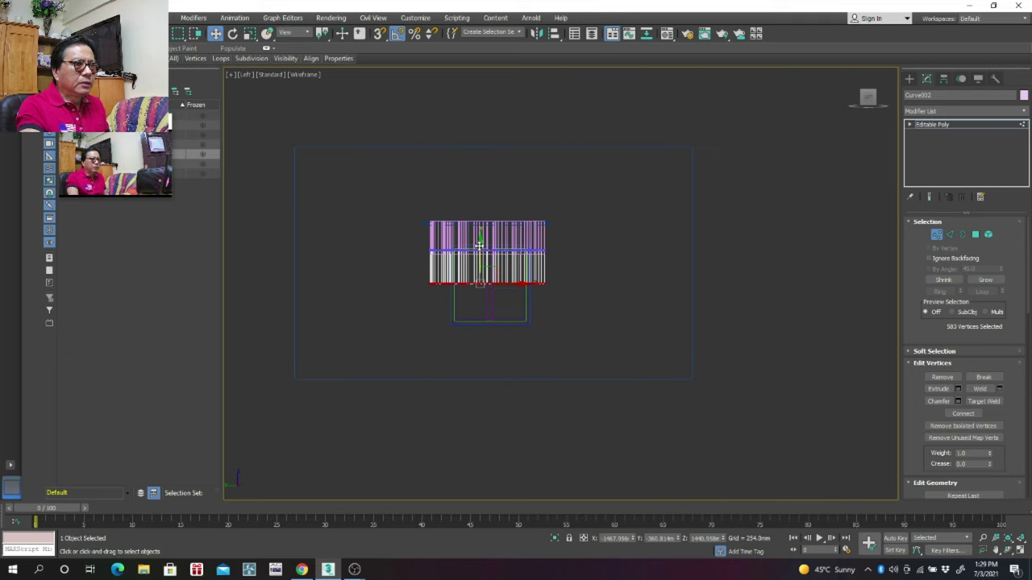
left_click_drag(479, 244, 487, 337)
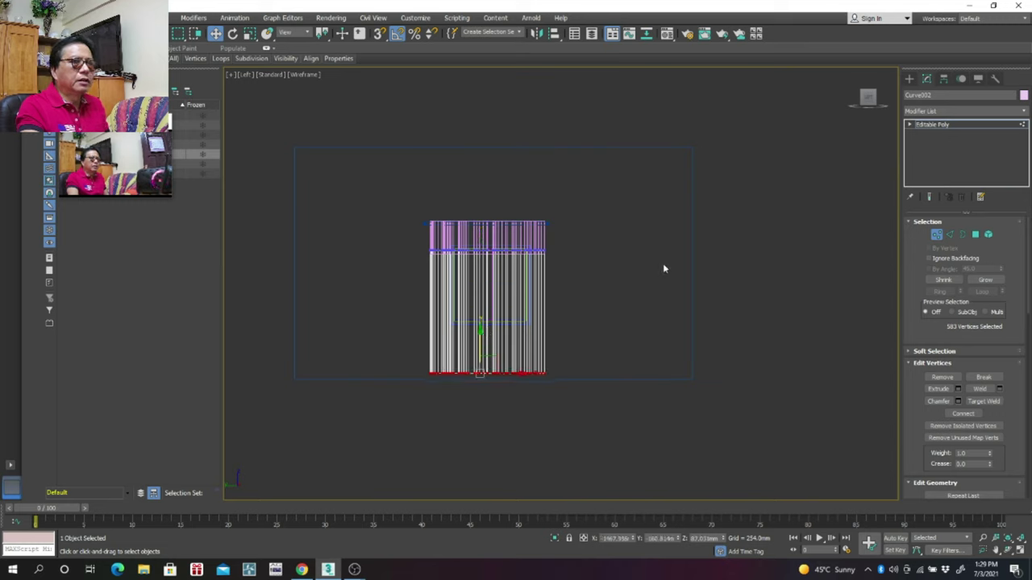
left_click(910, 80)
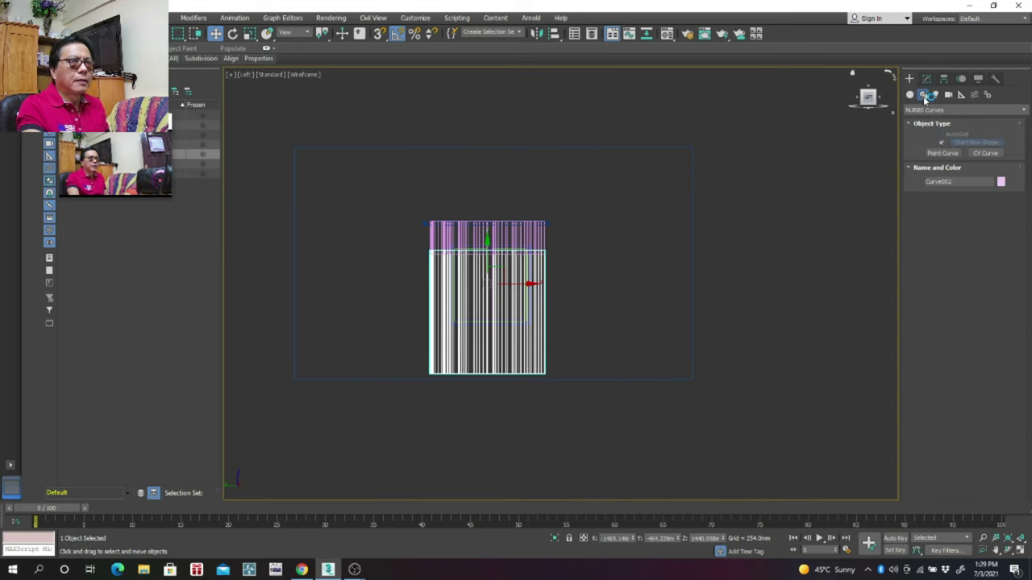
left_click(778, 232)
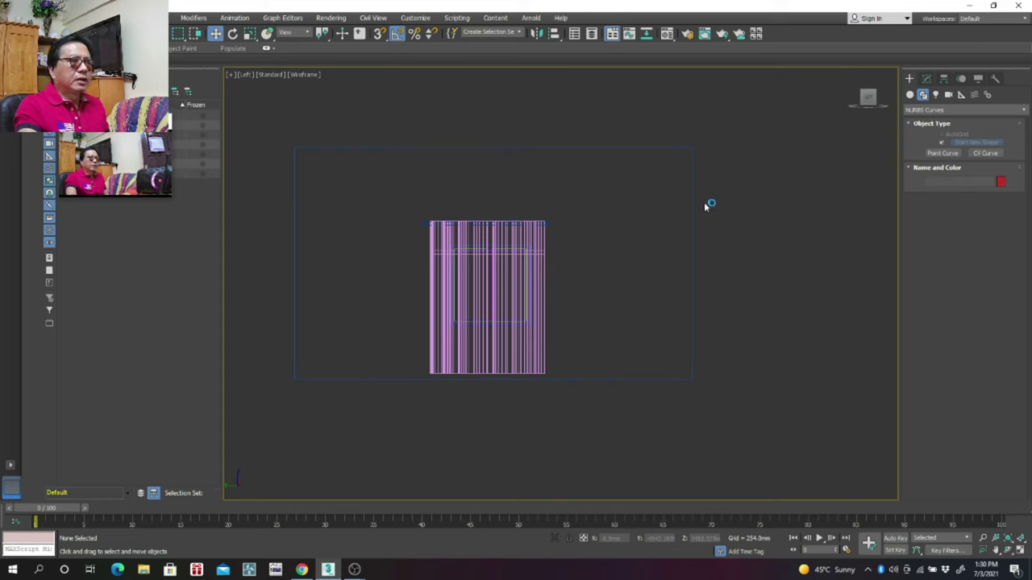
scroll(584, 265, "down", 1)
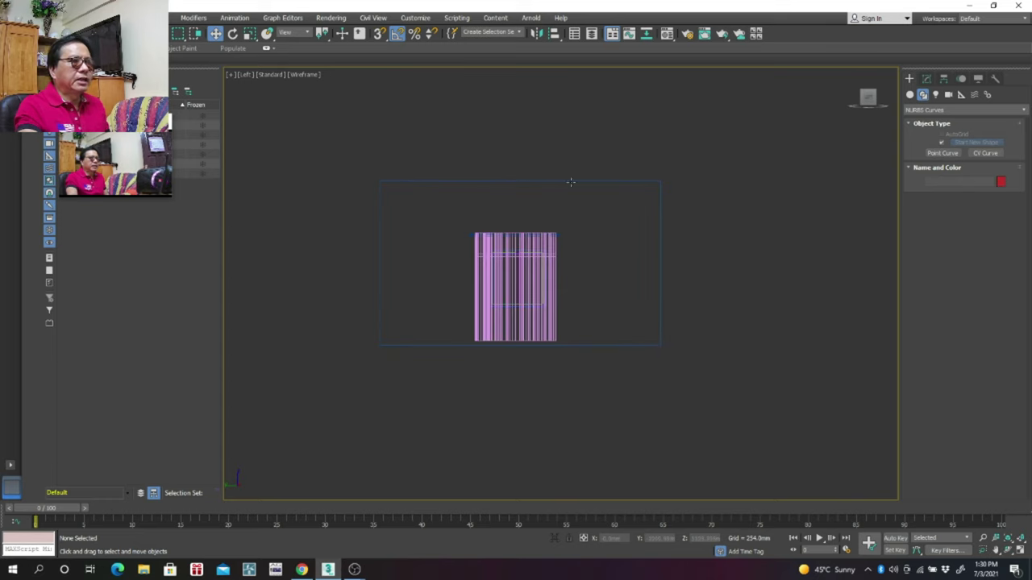
Step: Return the viewport to Default Shading in Perspective and orbit to frame the wall and lengthened curtain
left_click(309, 75)
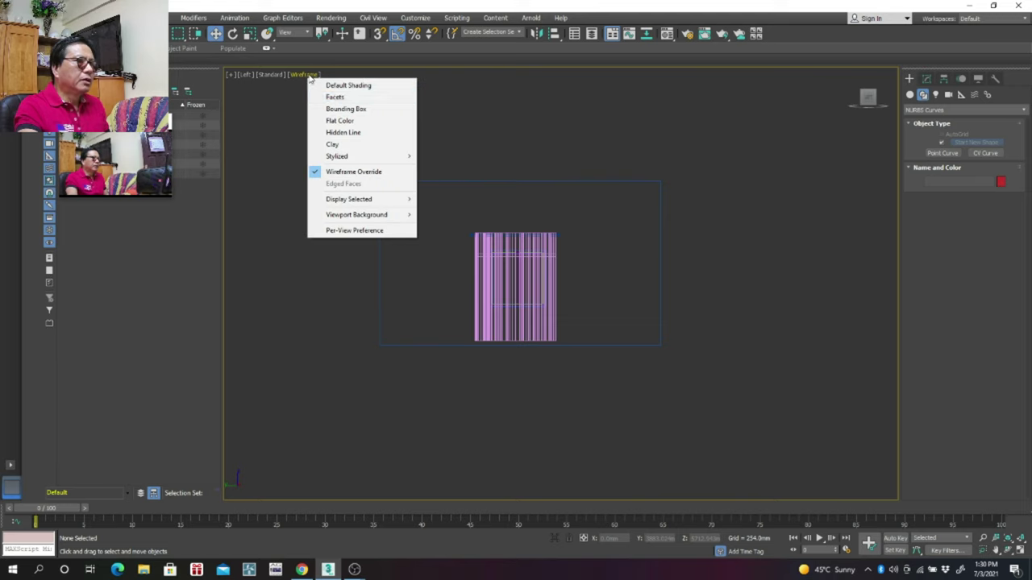
left_click(350, 94)
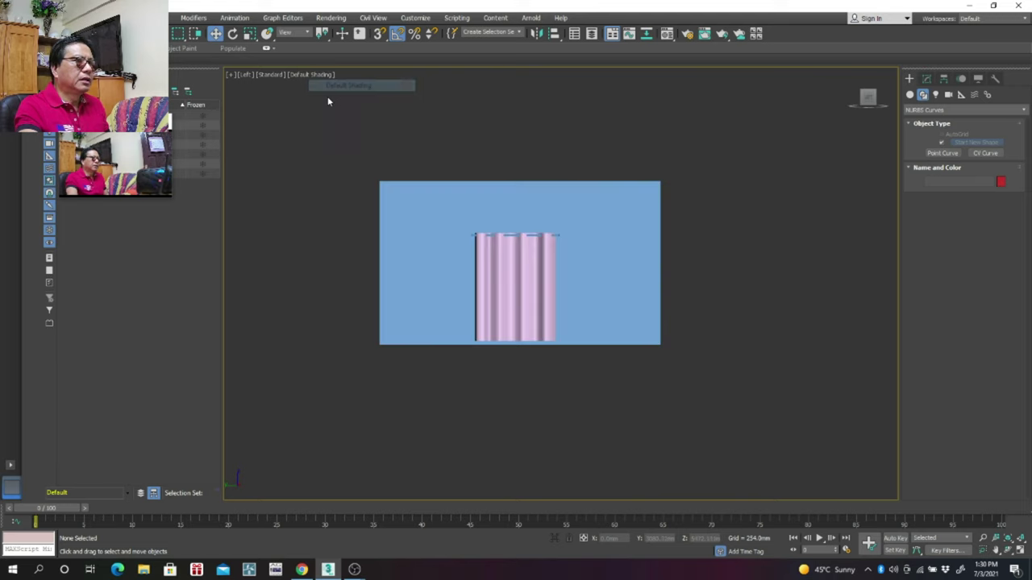
left_click(246, 75)
left_click(282, 110)
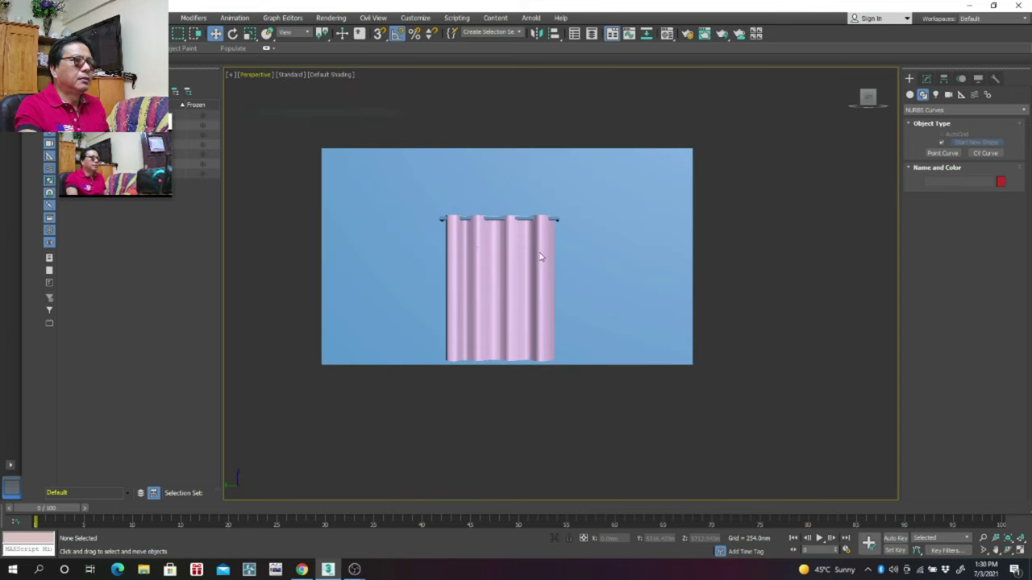
scroll(564, 266, "down", 4)
middle_click_drag(599, 283, 567, 310, "alt")
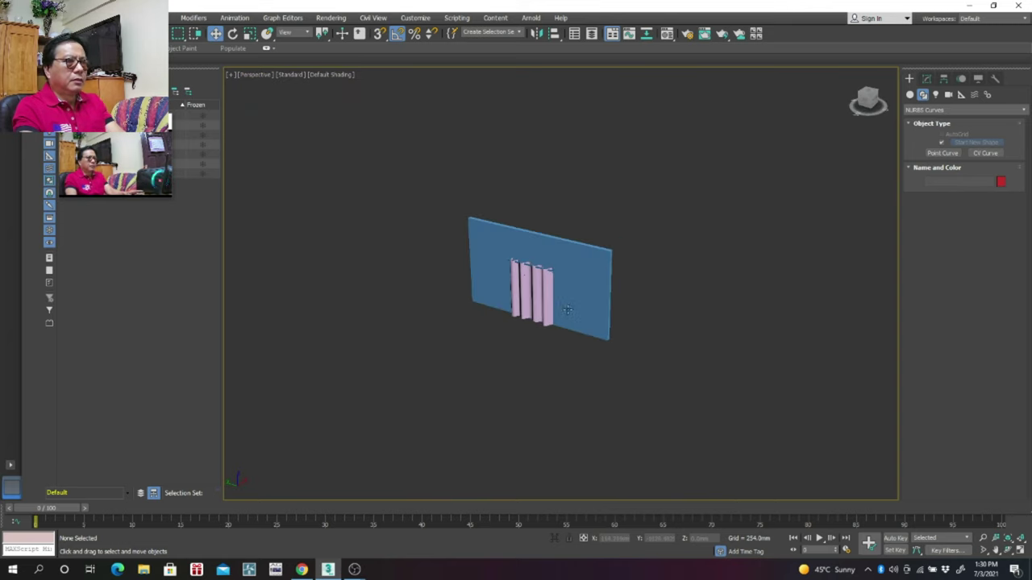
scroll(567, 310, "up", 3)
scroll(557, 300, "up", 3)
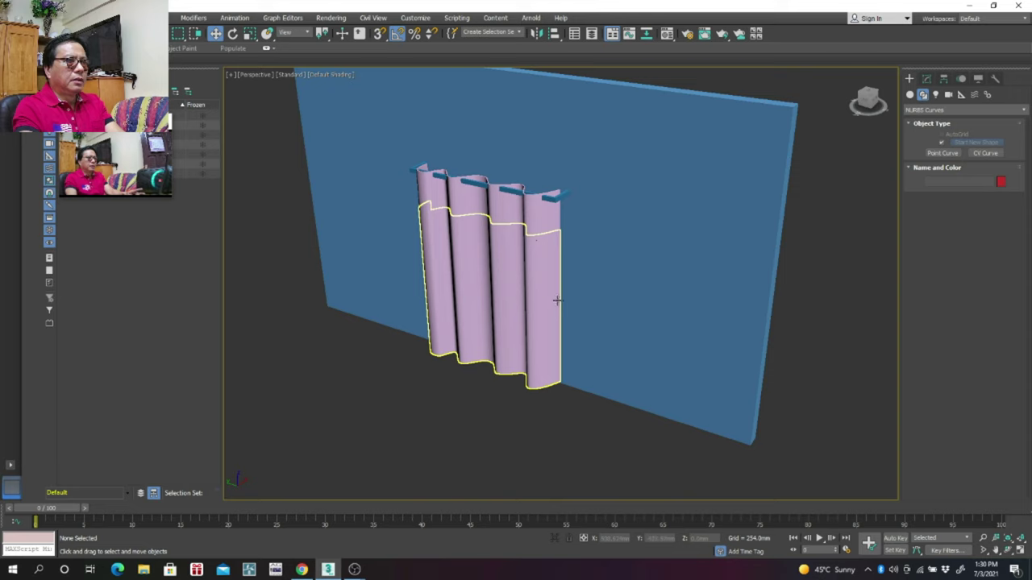
middle_click_drag(561, 303, 569, 280, "alt")
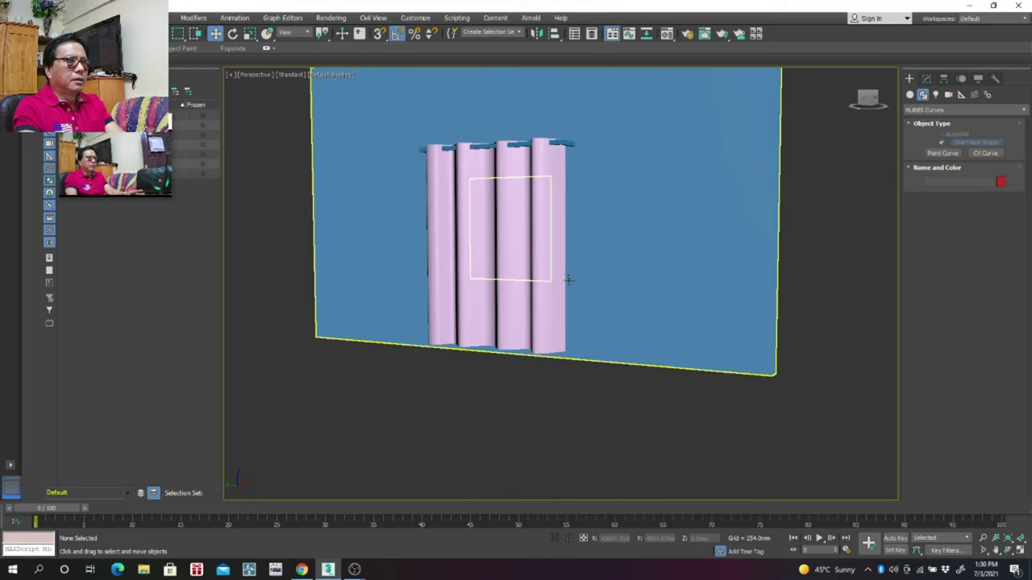
scroll(568, 280, "down", 2)
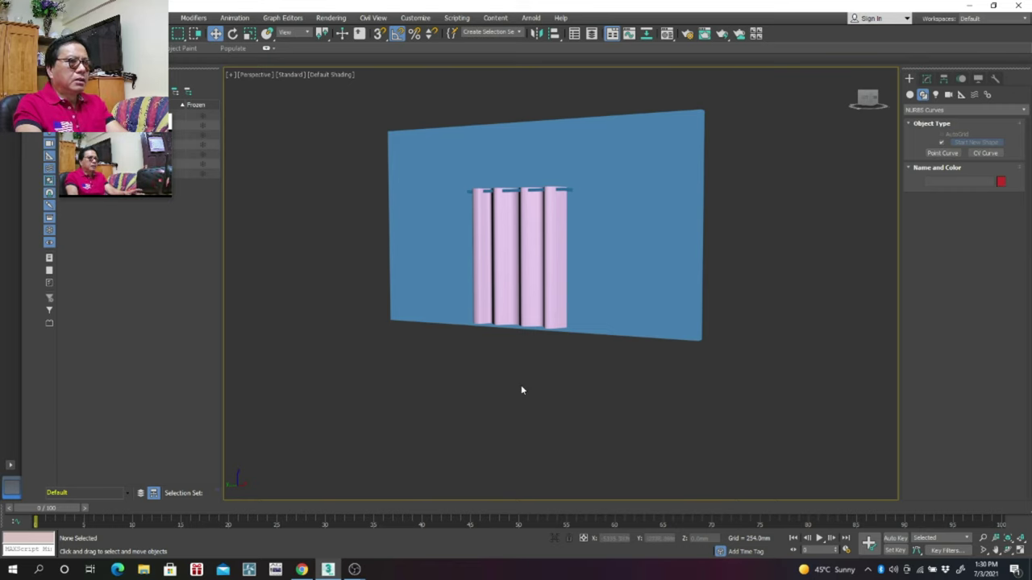
key("shift+z")
Step: Assign the wall a light cyan diffuse material, then hide the wall
left_click(630, 287)
left_click(630, 287)
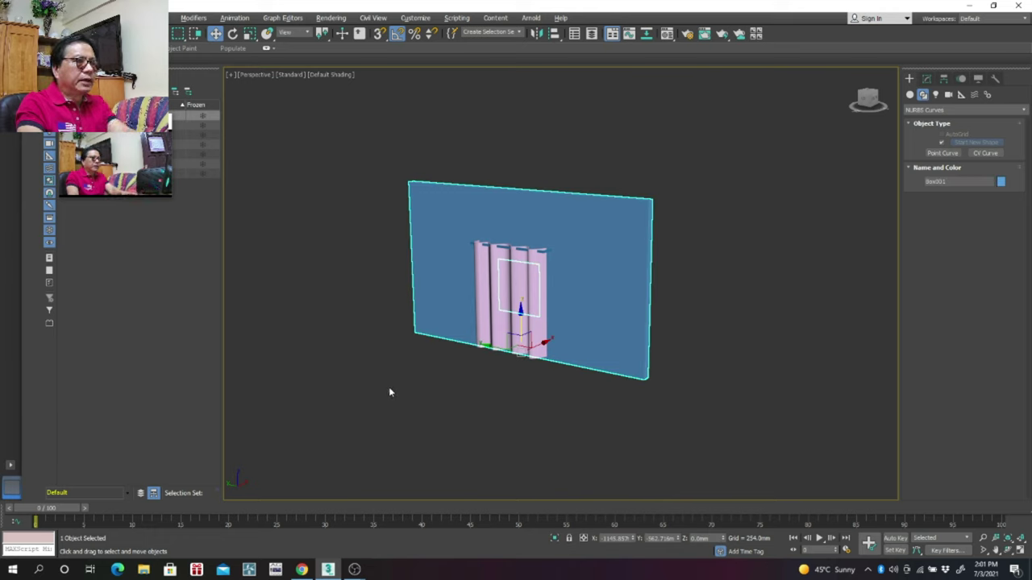
key("m")
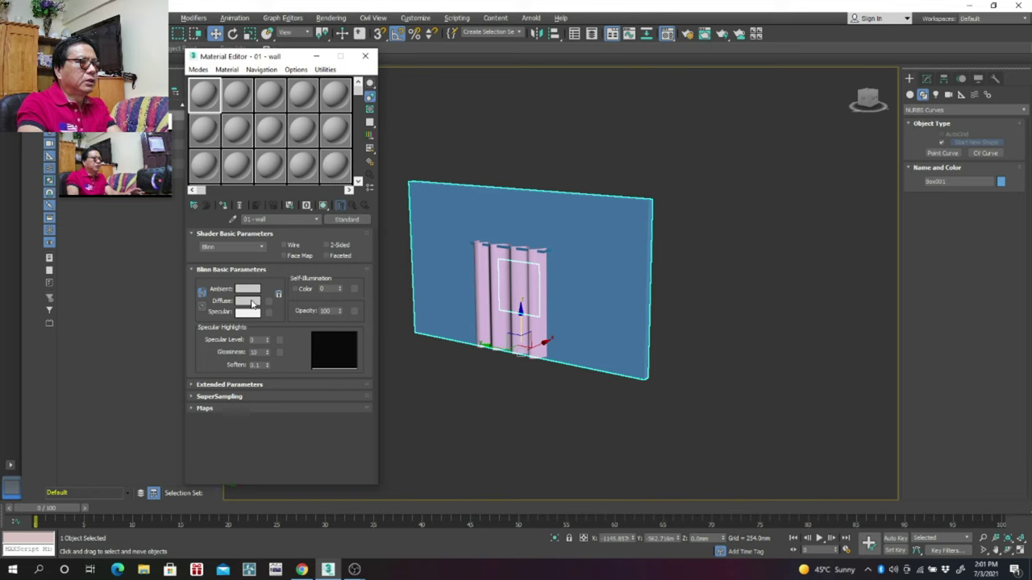
left_click(252, 301)
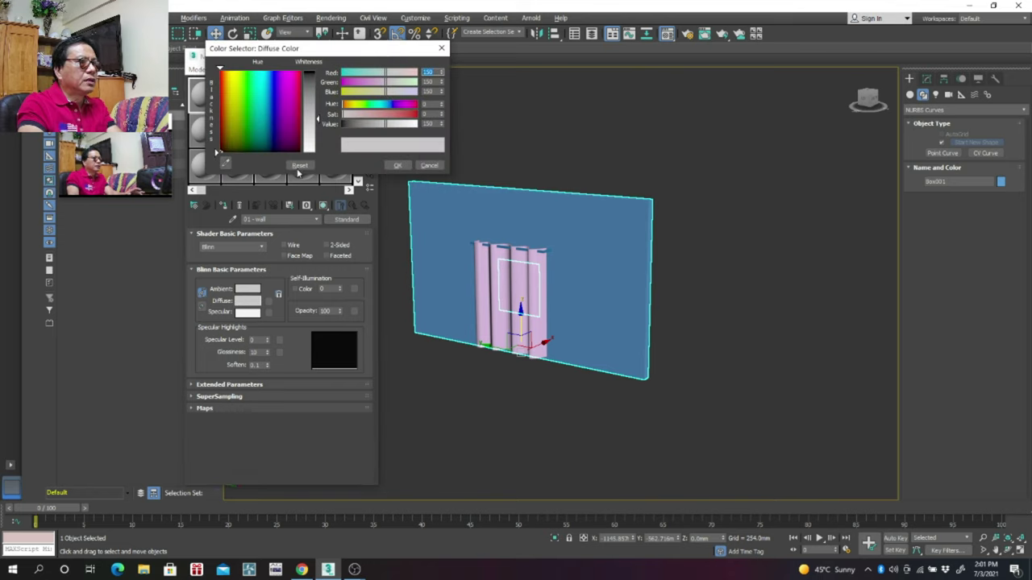
left_click(257, 104)
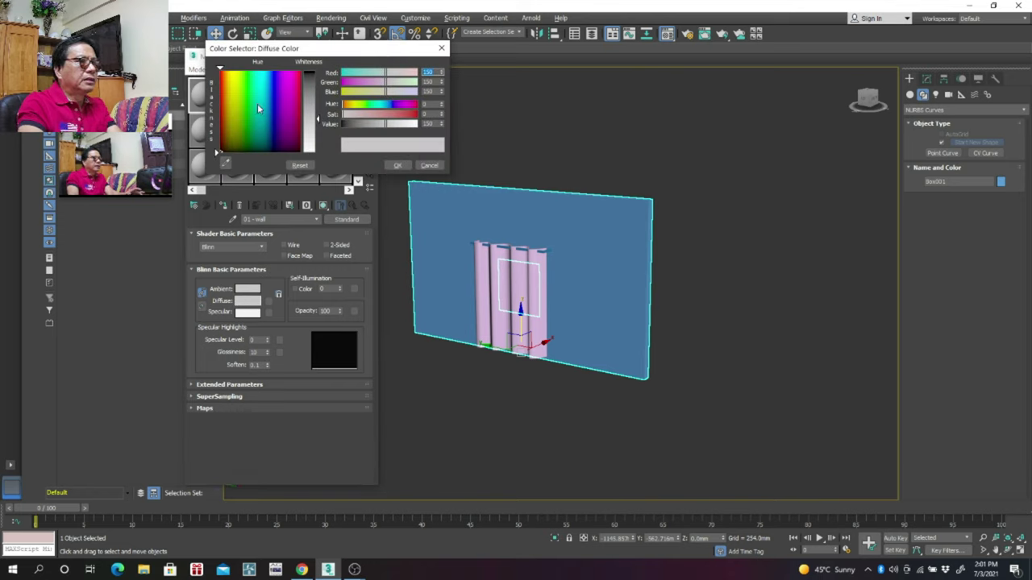
left_click(396, 165)
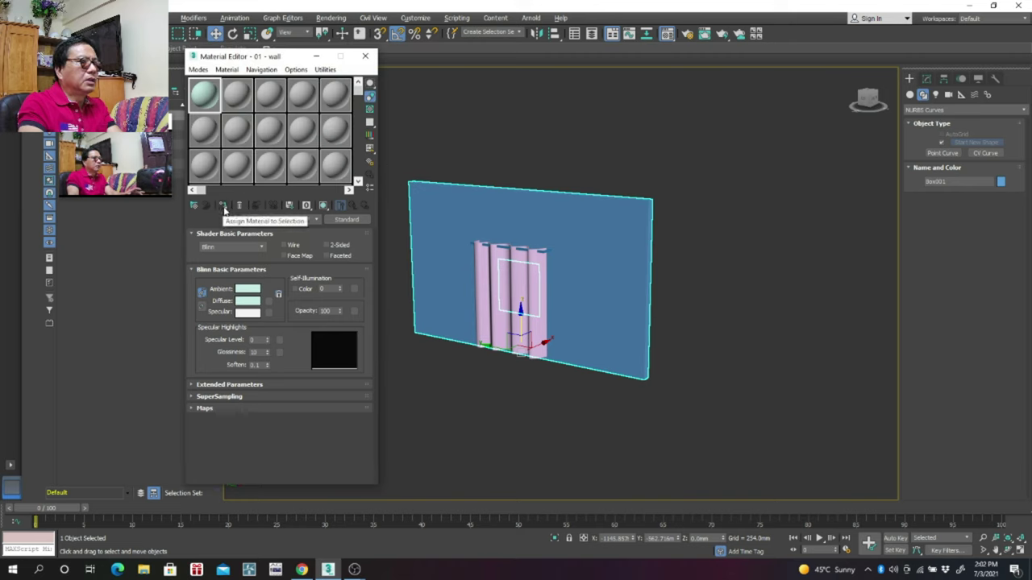
left_click(224, 207)
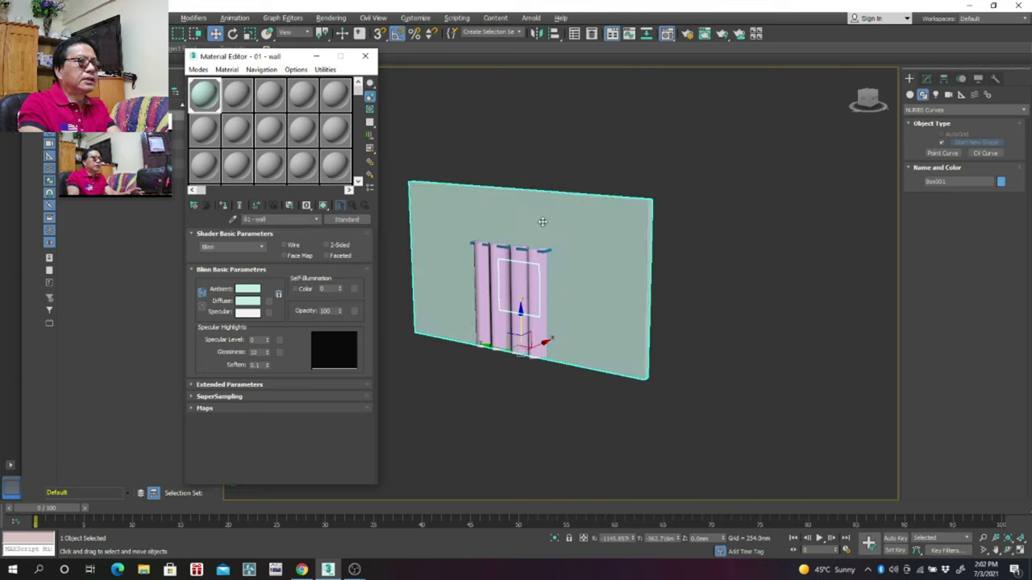
right_click(722, 224)
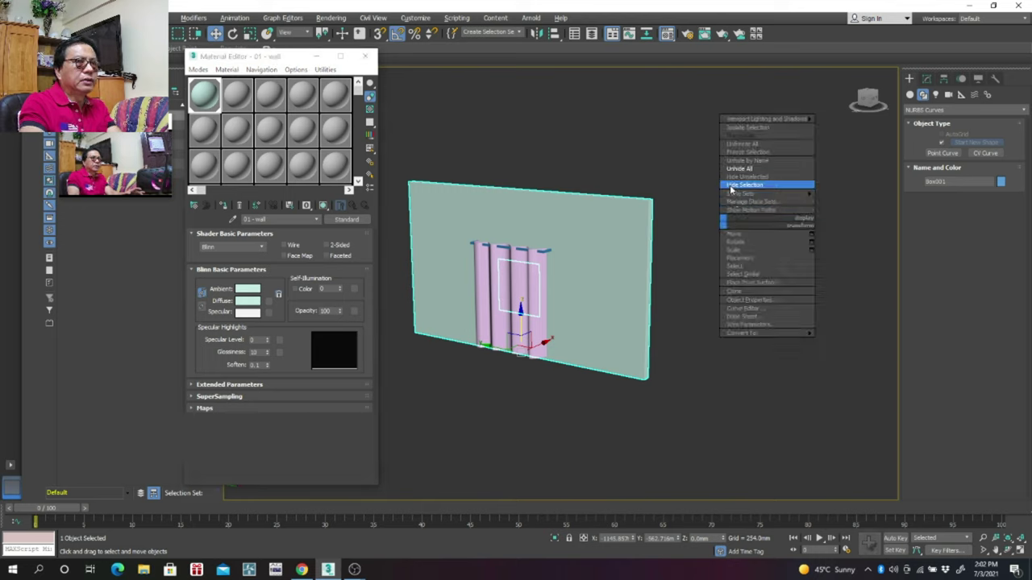
left_click(731, 187)
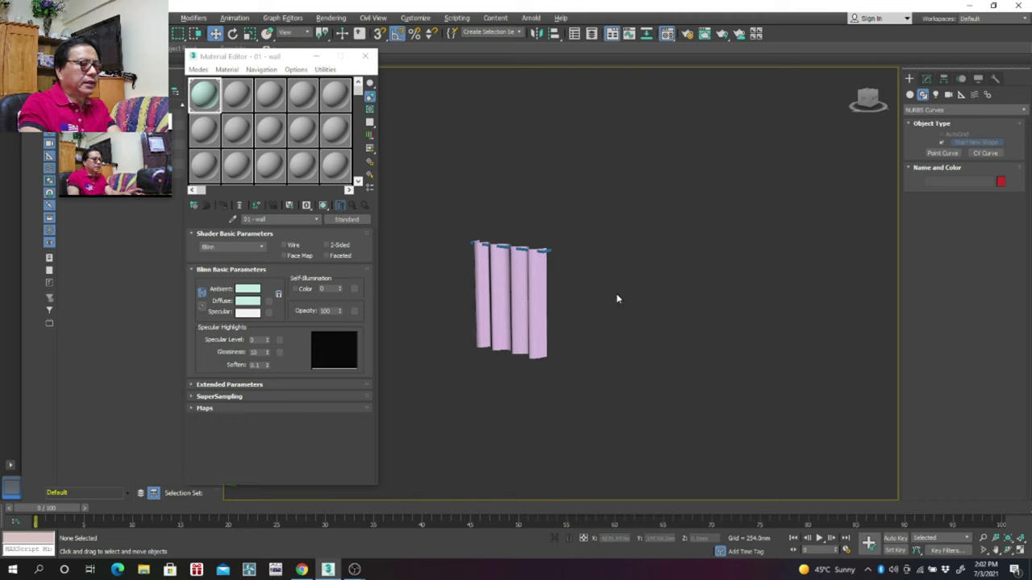
Step: Select the curtain rail, window frame and vertical mullion together
scroll(489, 236, "up", 2)
scroll(495, 233, "up", 2)
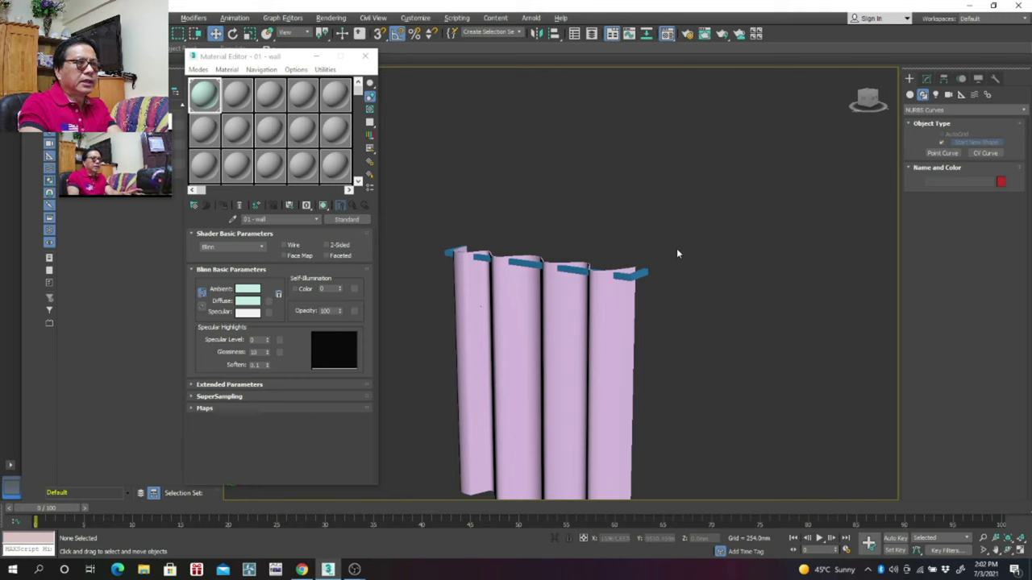
left_click(649, 274)
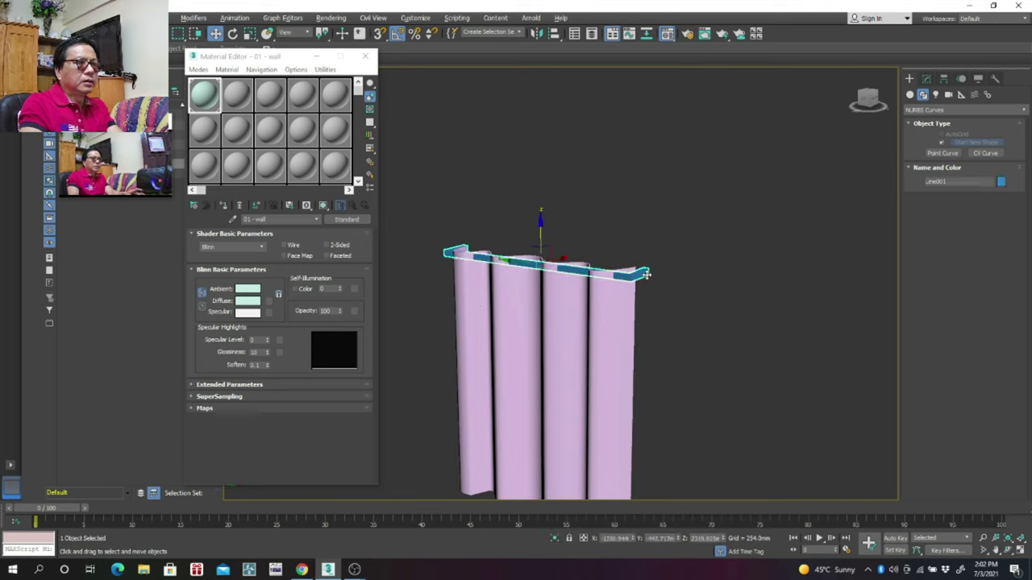
scroll(667, 308, "up", 1)
middle_click_drag(668, 313, 571, 333, "alt")
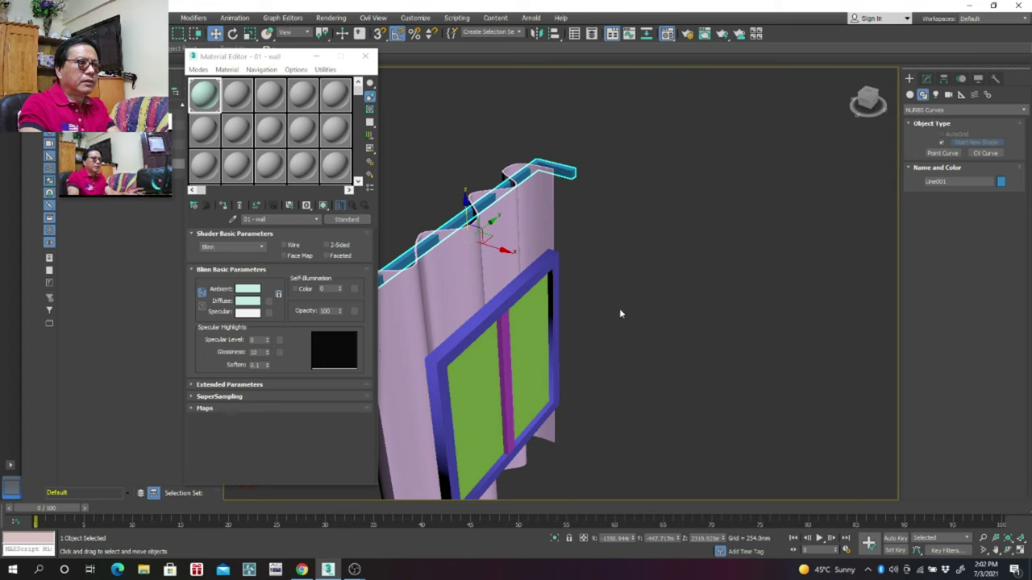
middle_click_drag(619, 308, 668, 254, "alt")
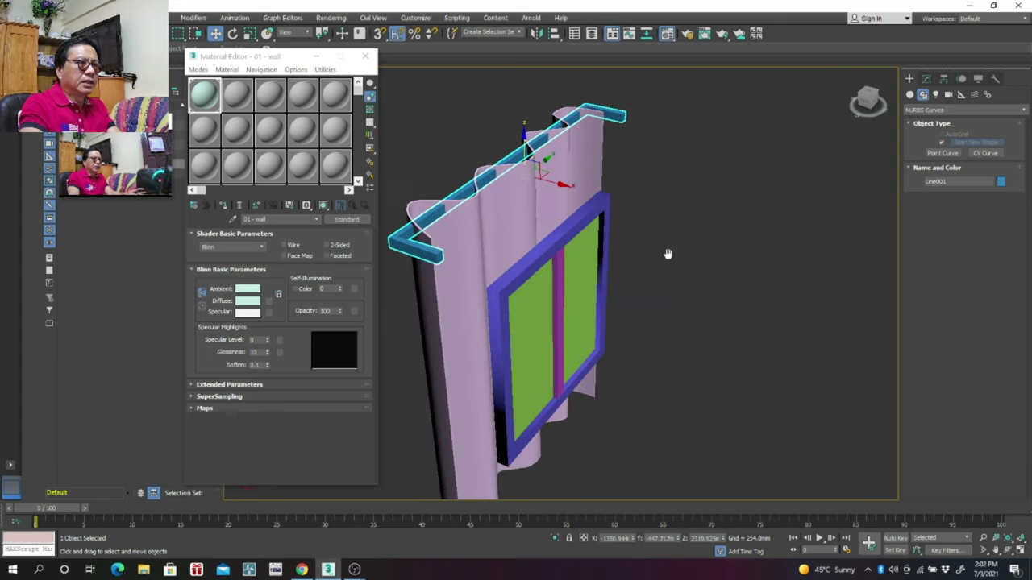
left_click(589, 219, "ctrl")
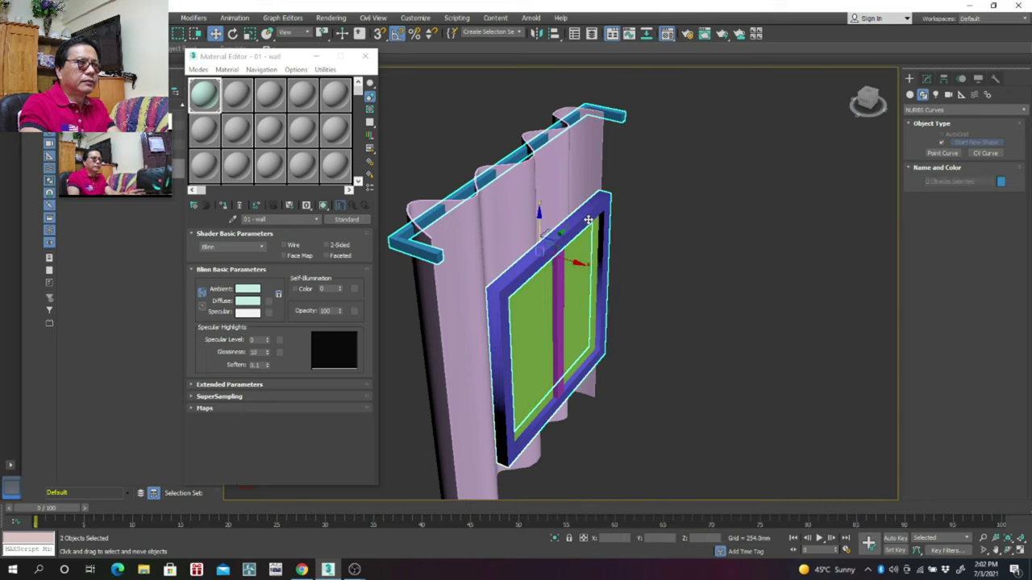
left_click(559, 296, "ctrl")
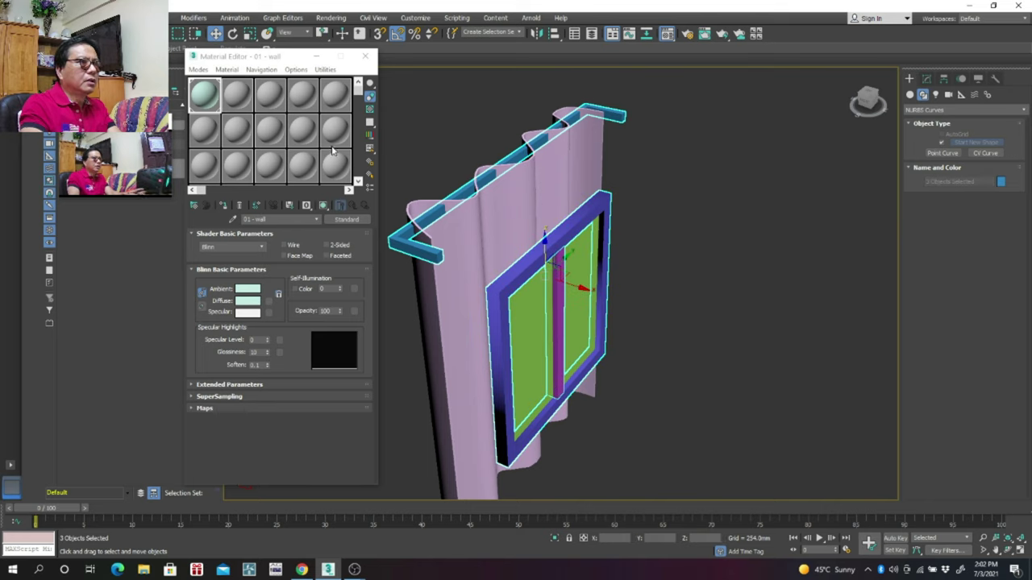
Step: Rename the material '02 -frame', give it a pale yellow diffuse, and assign it
left_click(237, 95)
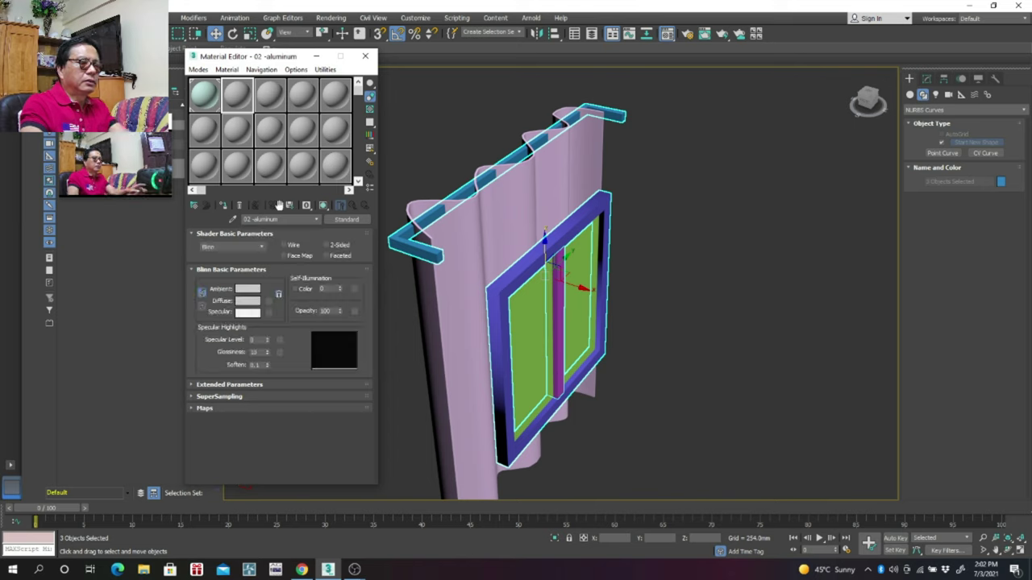
key("BackSpace")
key("BackSpace")
key("BackSpace")
key("BackSpace")
key("BackSpace")
key("BackSpace")
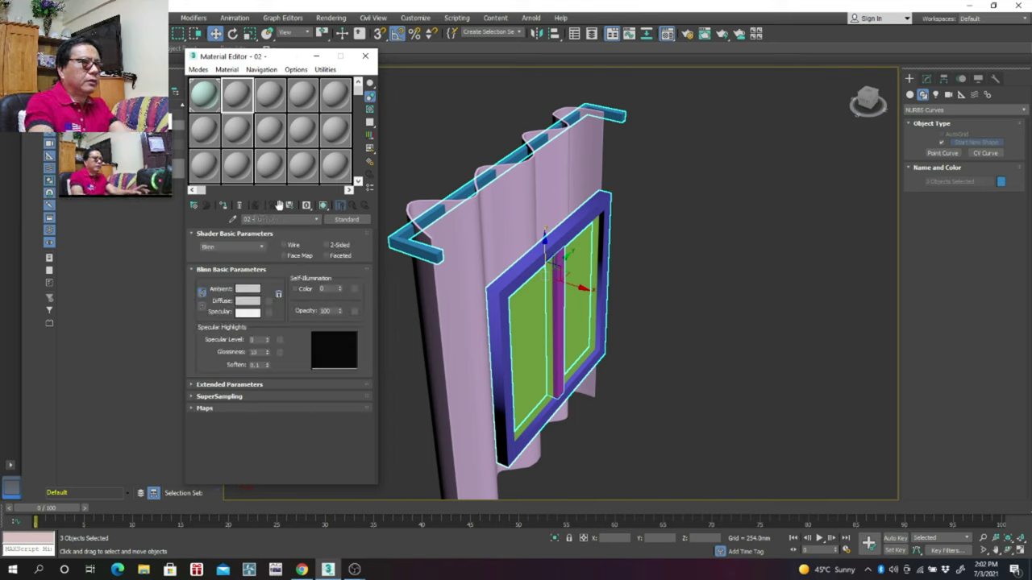
type("fra")
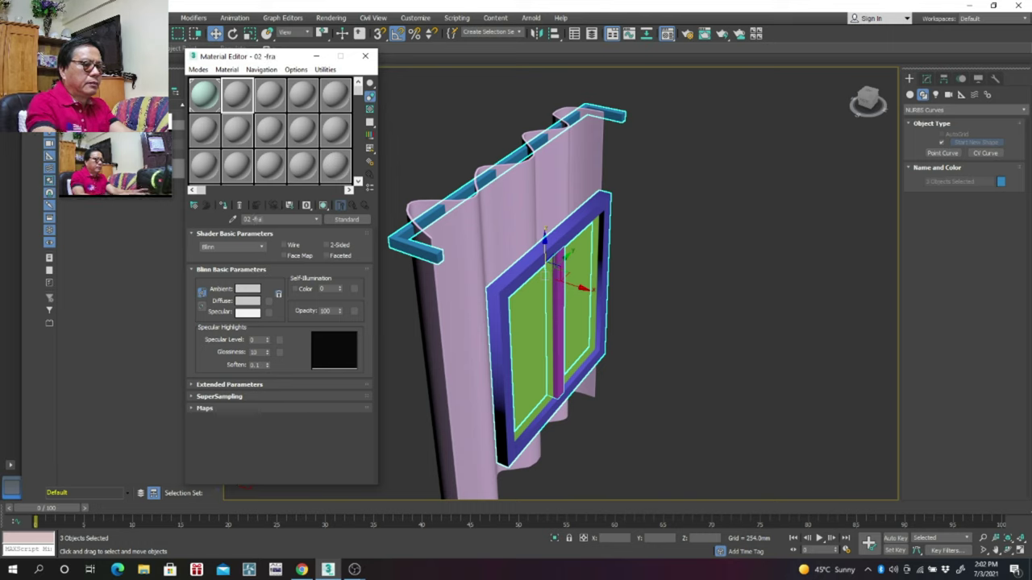
type("me")
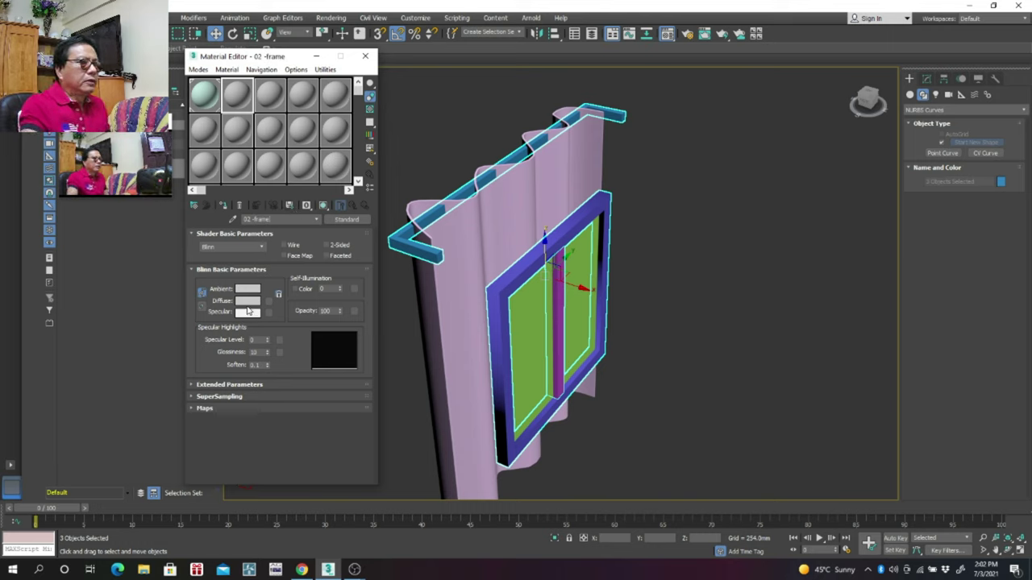
left_click(250, 303)
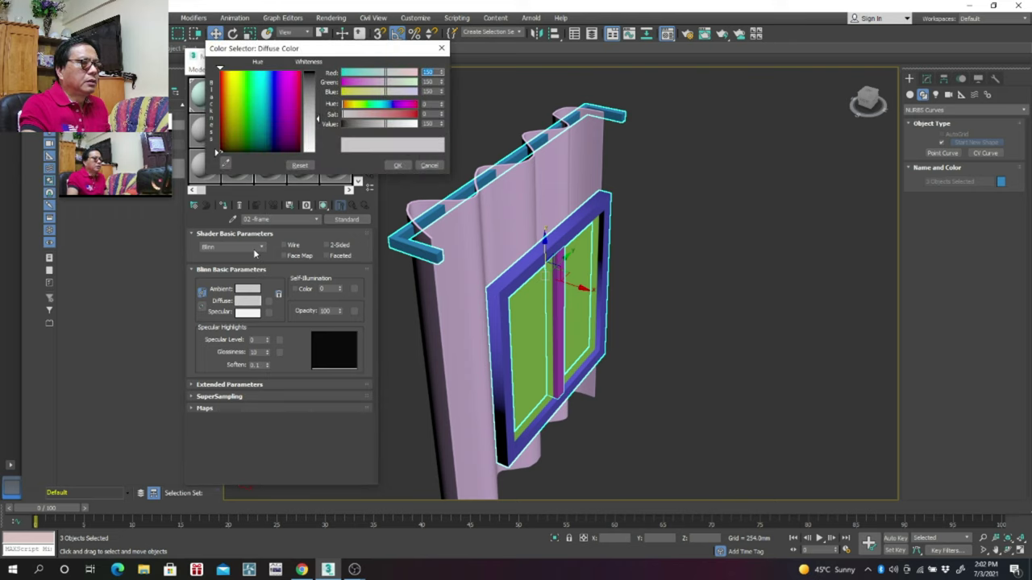
left_click(234, 121)
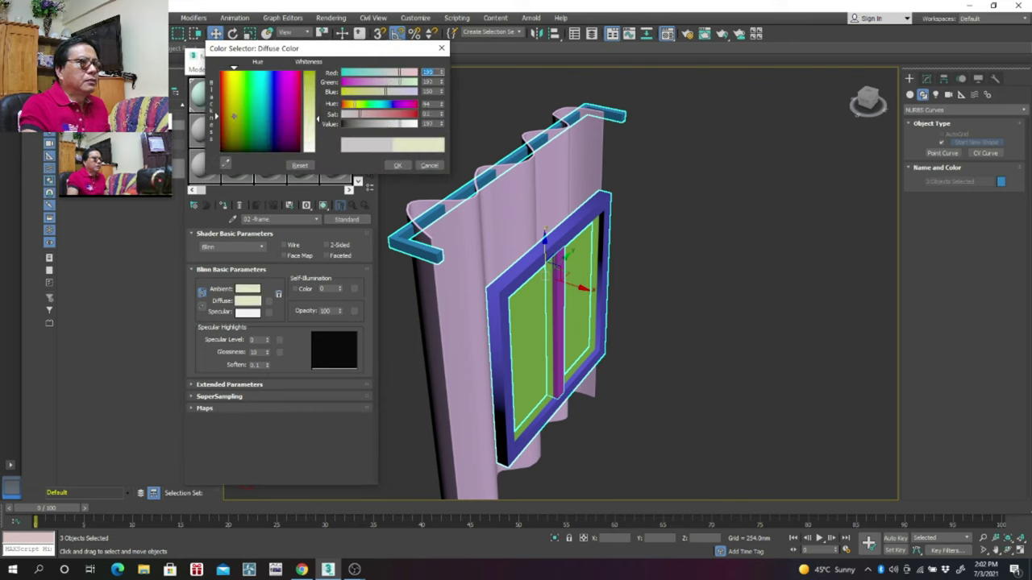
left_click(395, 166)
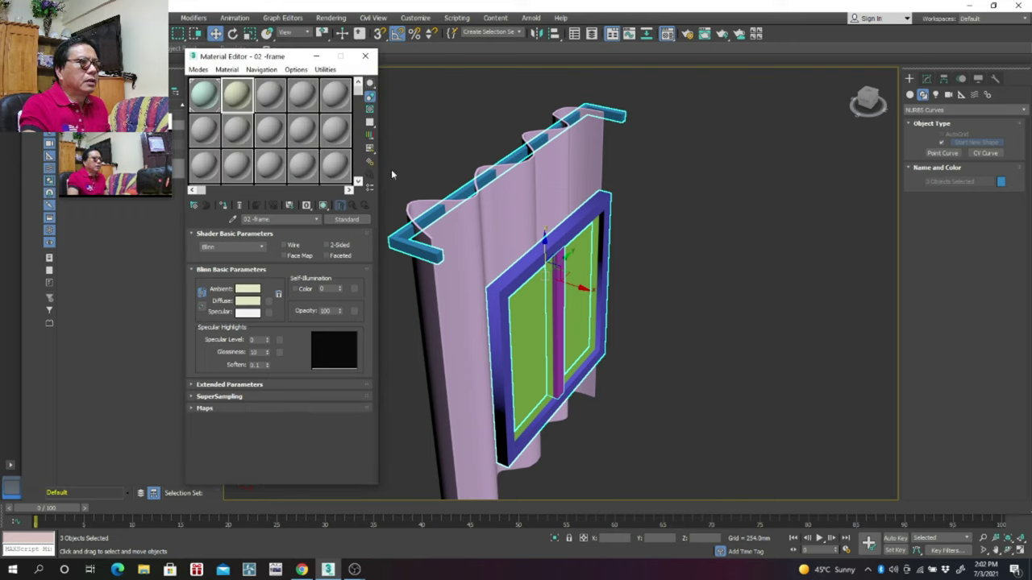
left_click(223, 203)
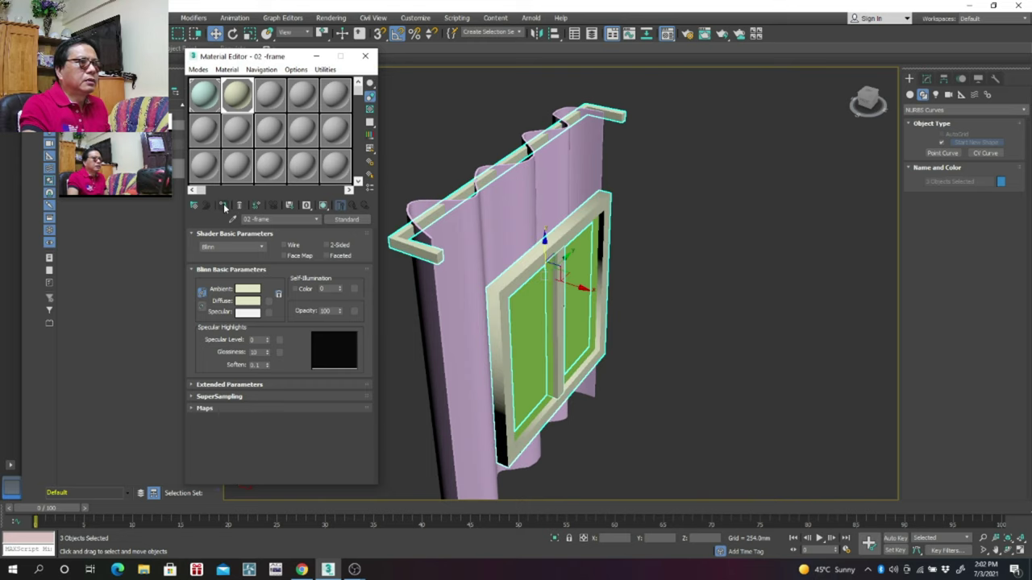
Step: Hide the selected window frame objects and select the glass pane Box003
right_click(717, 230)
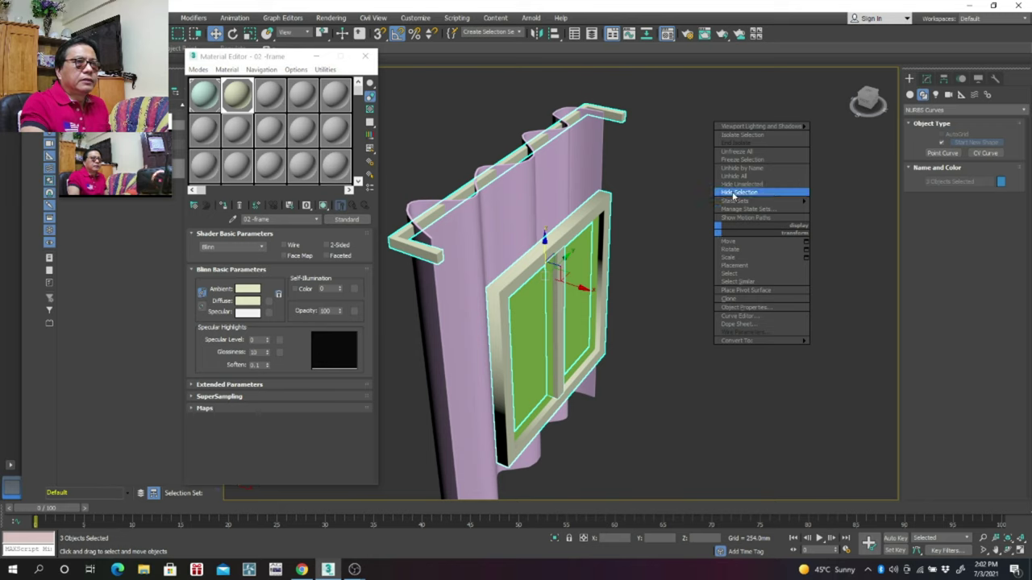
left_click(735, 194)
scroll(734, 214, "down", 5)
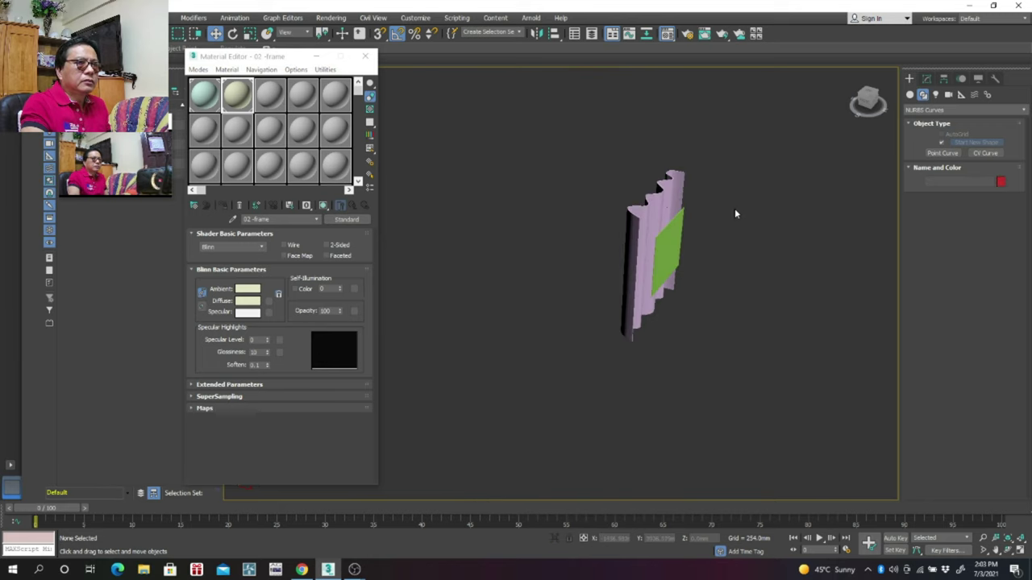
scroll(582, 323, "up", 3)
middle_click_drag(582, 320, 539, 353)
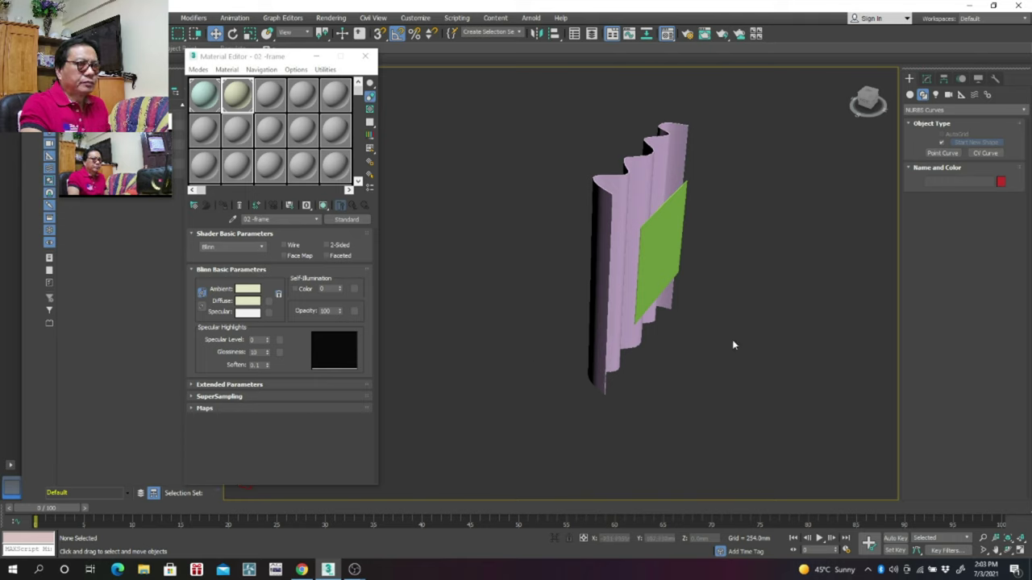
left_click(665, 244)
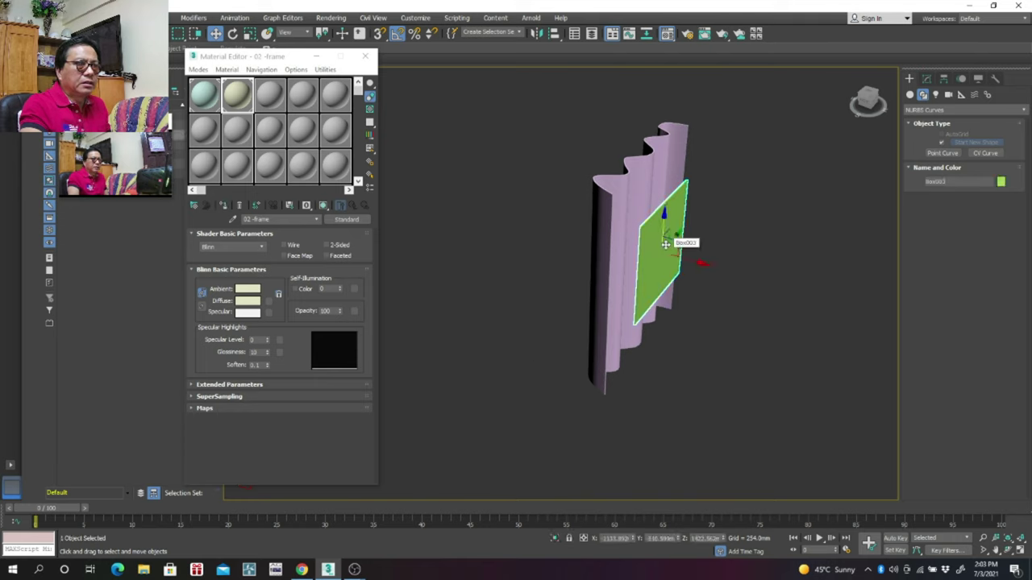
Step: Create a '03 - glass' material with a pink diffuse and assign it to the pane
left_click(271, 95)
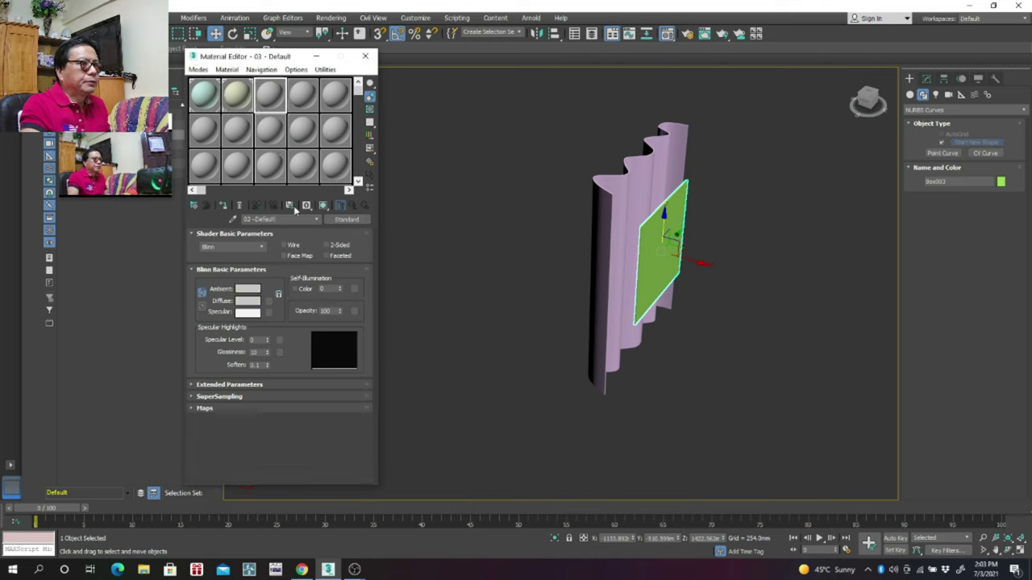
key("BackSpace")
key("BackSpace")
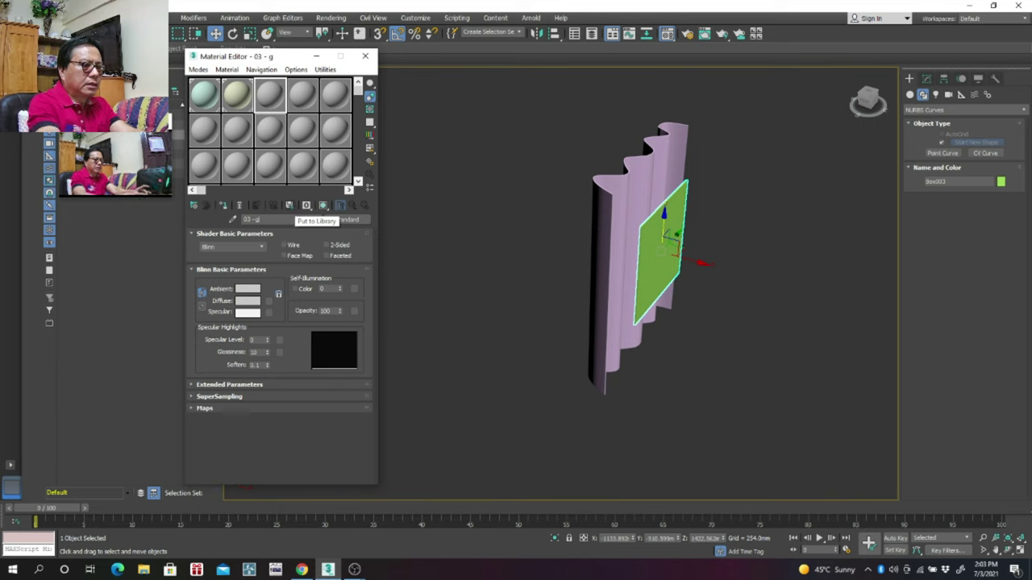
type("glass")
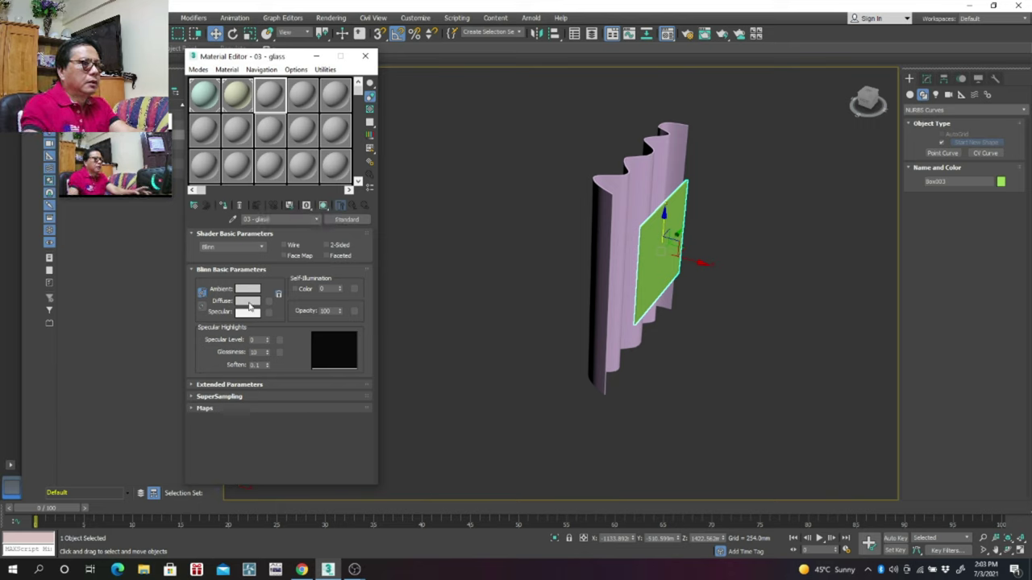
left_click(250, 302)
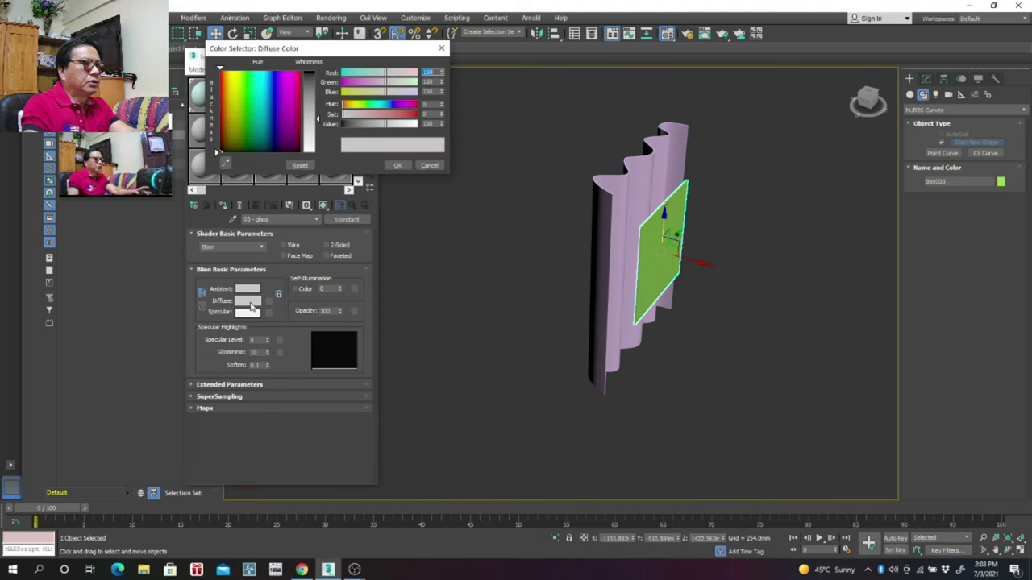
left_click(290, 116)
left_click(397, 166)
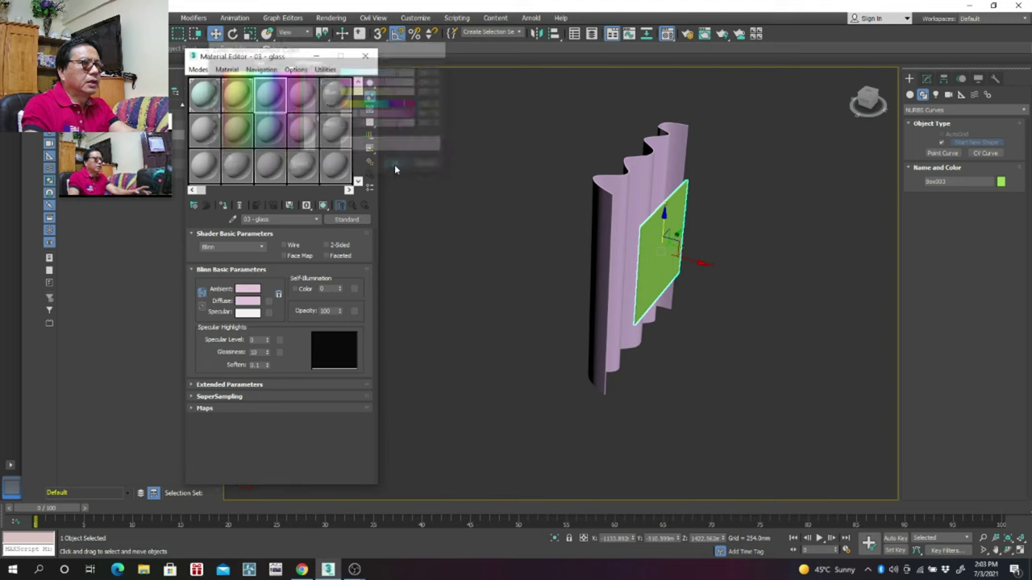
left_click(223, 206)
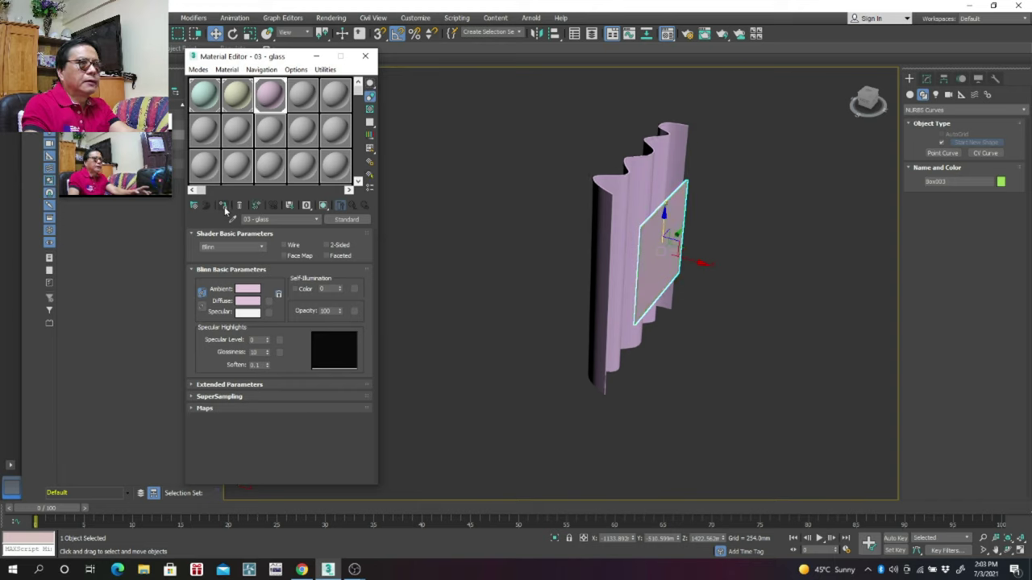
Step: Hide the glass pane, leaving only the curtains visible
right_click(762, 244)
left_click(774, 206)
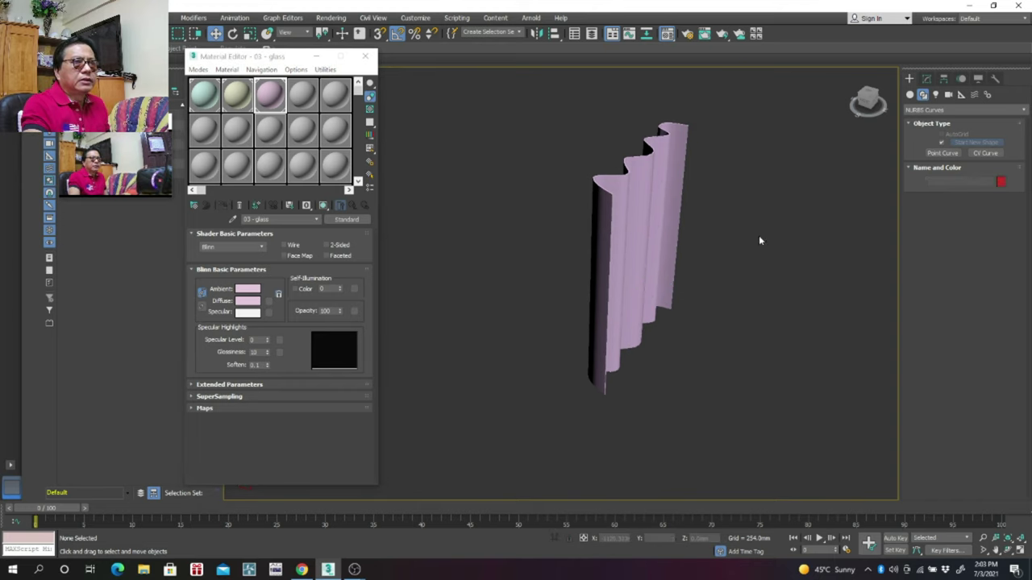
scroll(459, 359, "up", 3)
scroll(475, 362, "up", 2)
scroll(516, 359, "down", 3)
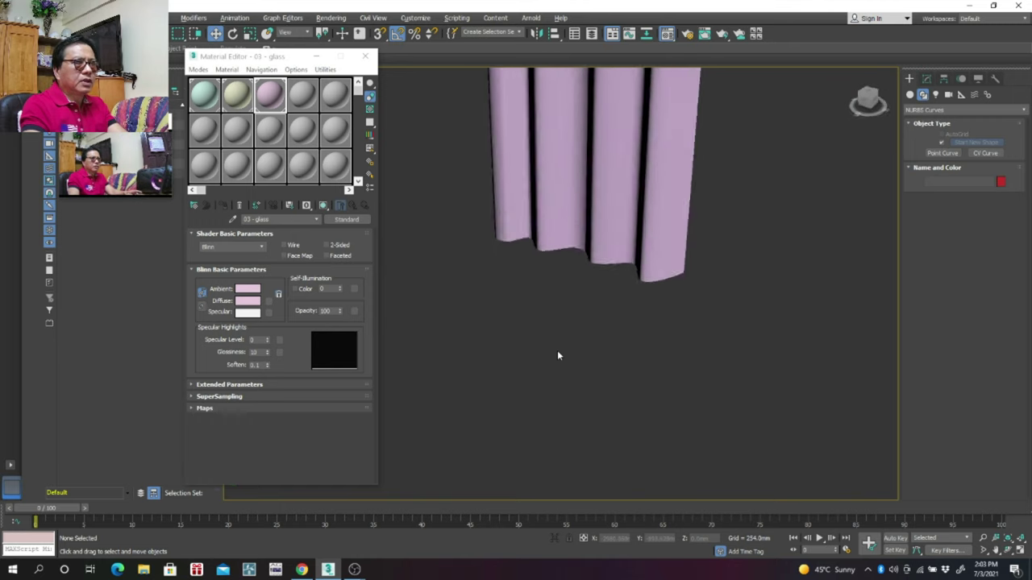
scroll(568, 371, "down", 3)
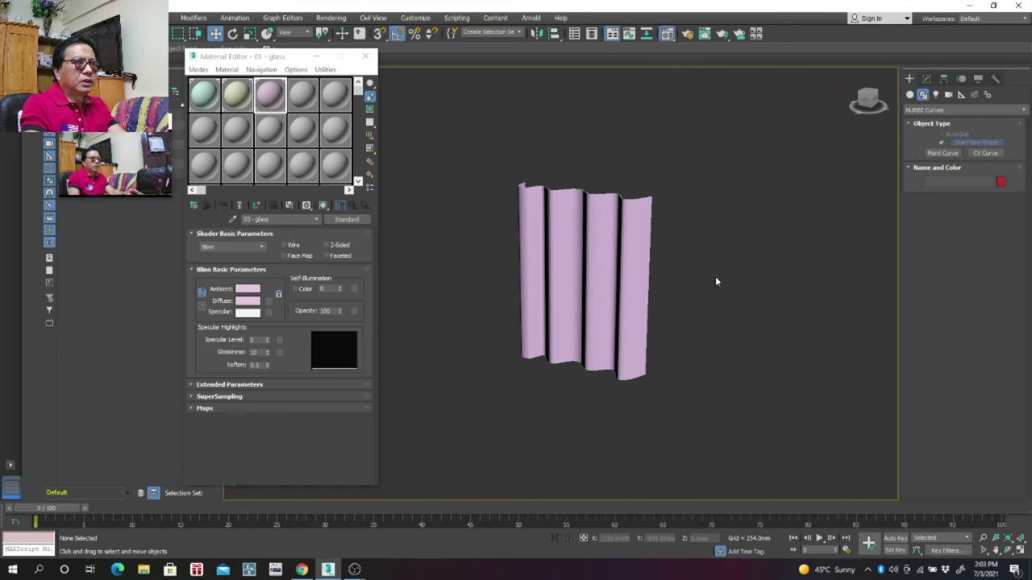
Step: Select the curtain and rename a fresh material slot to 'curtain up'
left_click(605, 206)
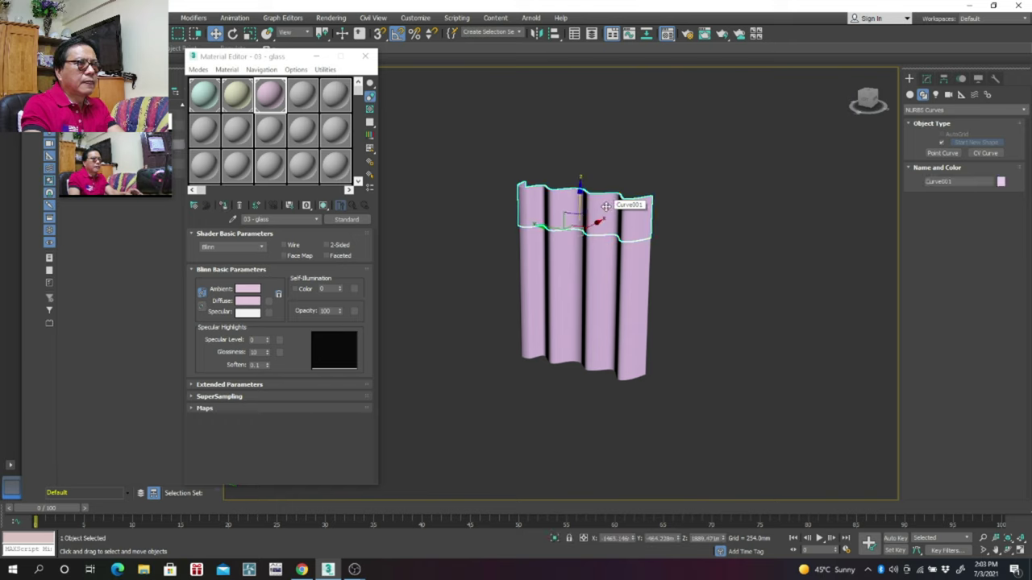
left_click(311, 98)
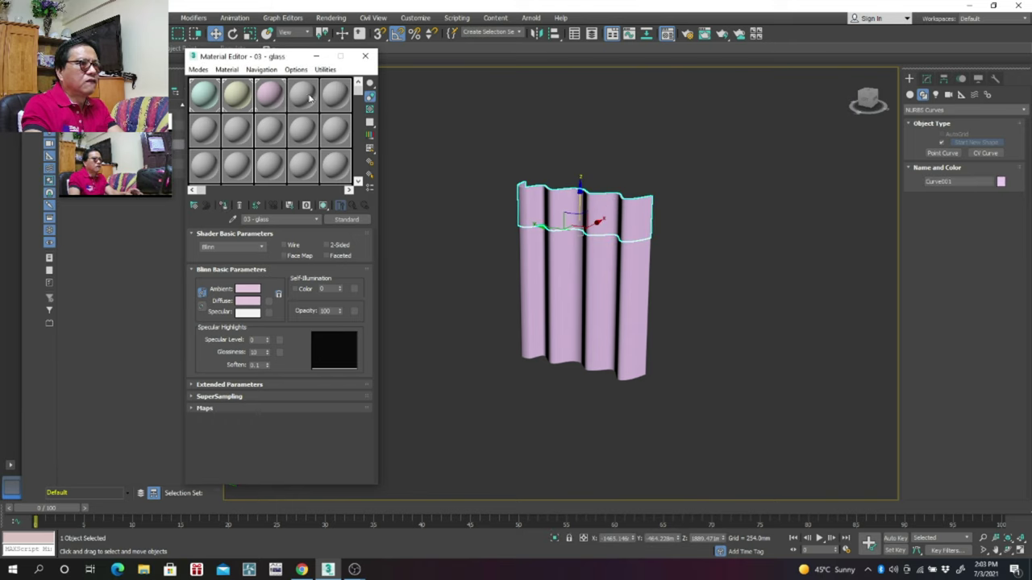
left_click(292, 219)
key("BackSpace")
key("BackSpace")
key("BackSpace")
key("BackSpace")
key("BackSpace")
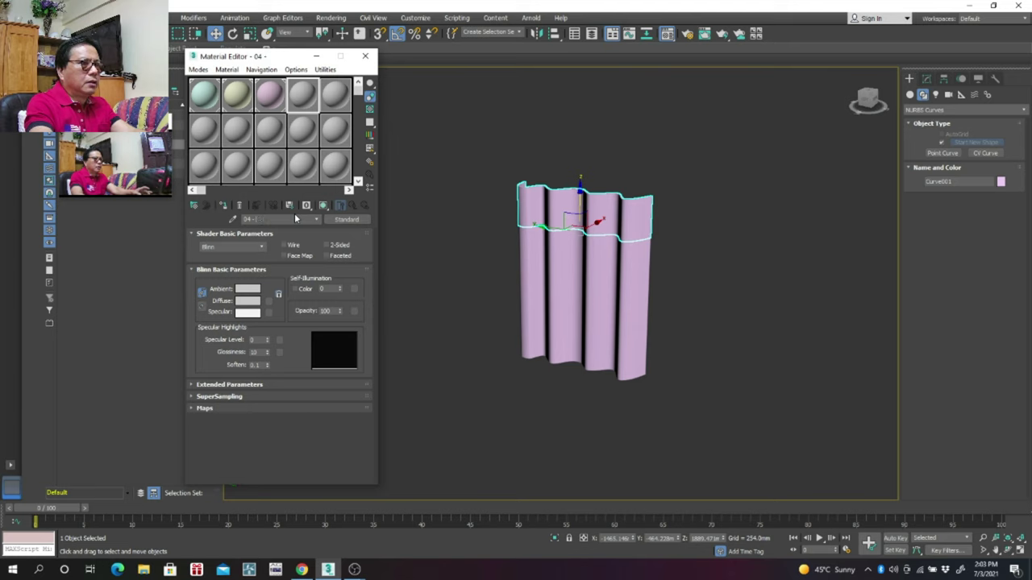
type("curtain")
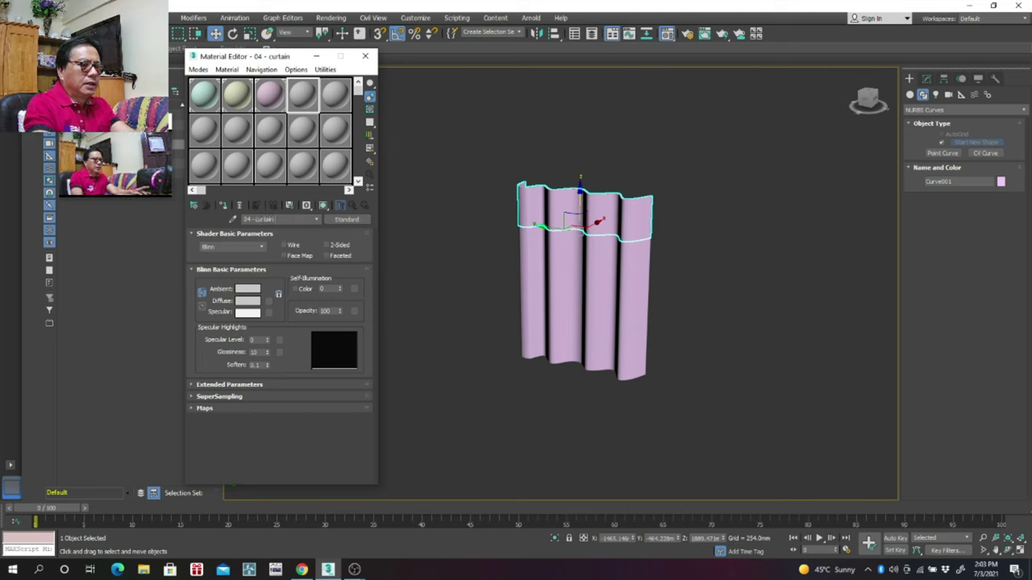
type(" up")
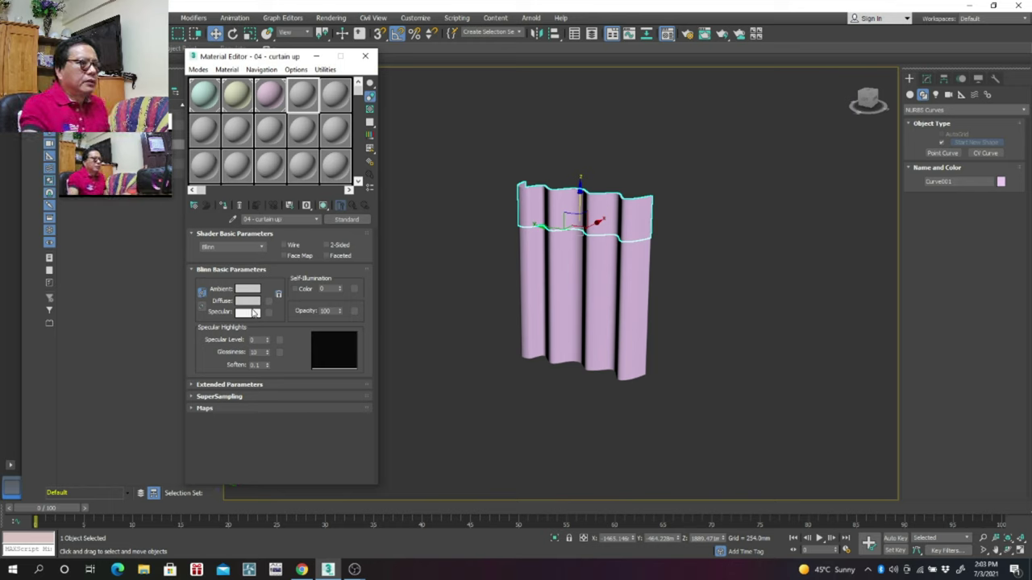
Step: Give the curtain up material a light pink diffuse colour and assign it to the upper curtain
left_click(250, 301)
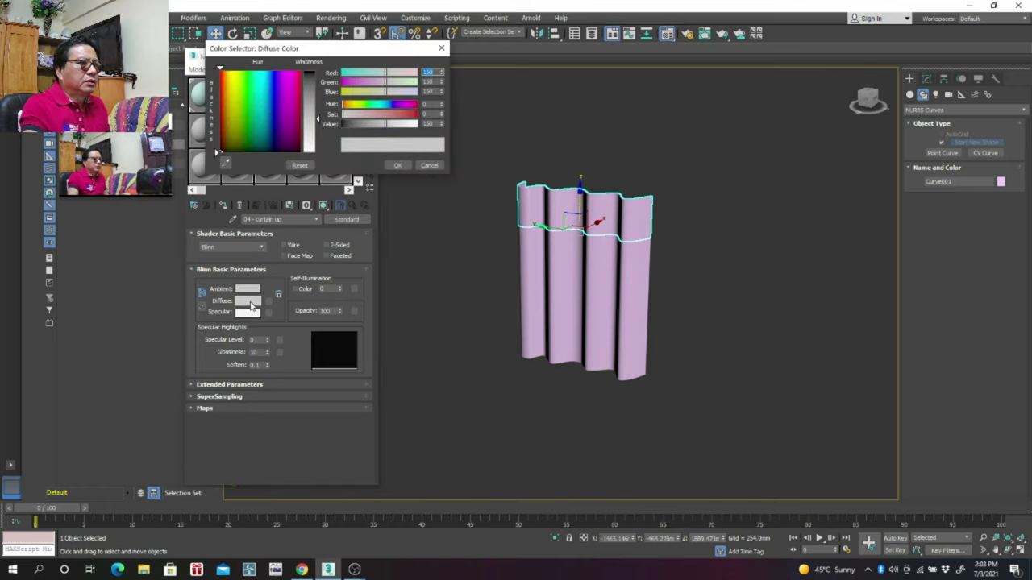
left_click(295, 129)
left_click(397, 166)
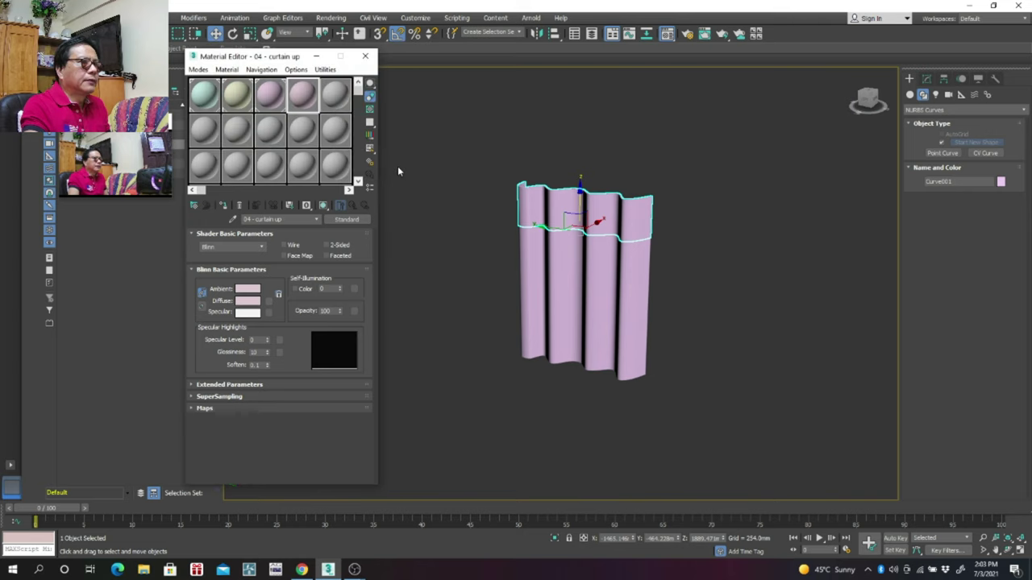
left_click(224, 207)
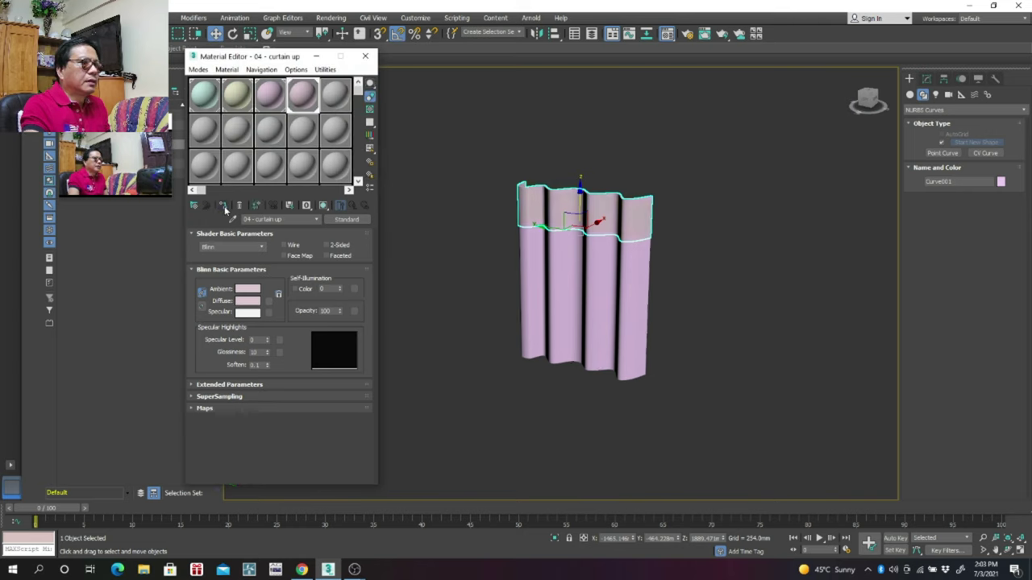
right_click(720, 228)
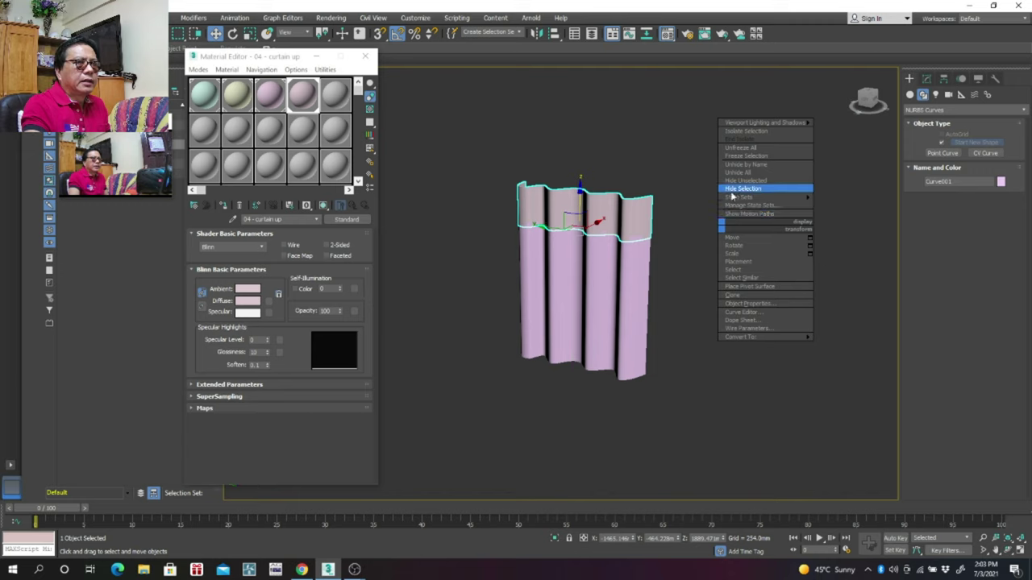
Step: Hide the curtain's top piece, select the wavy curtain, and name a new material 'curtain down'
left_click(731, 190)
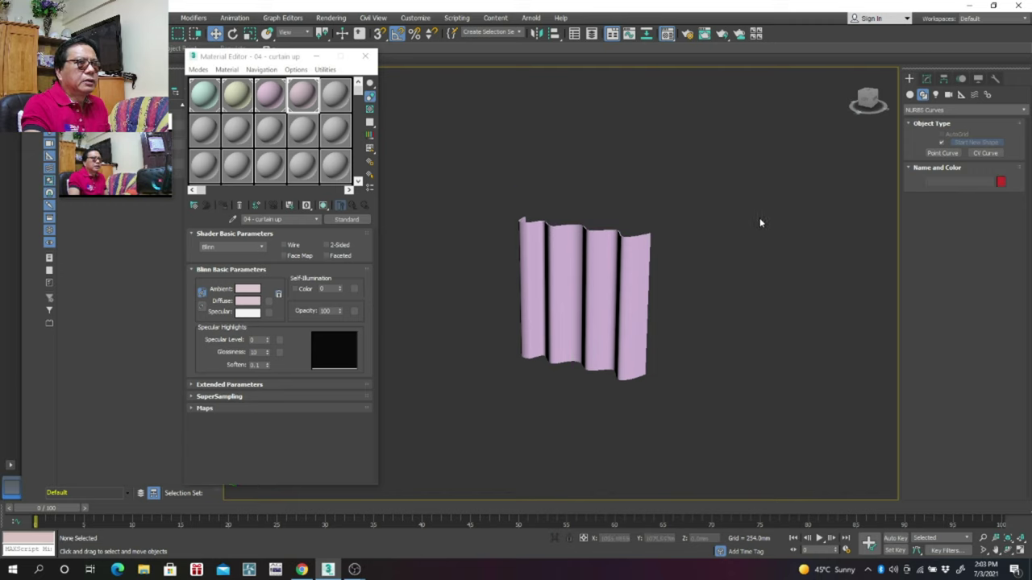
left_click(603, 292)
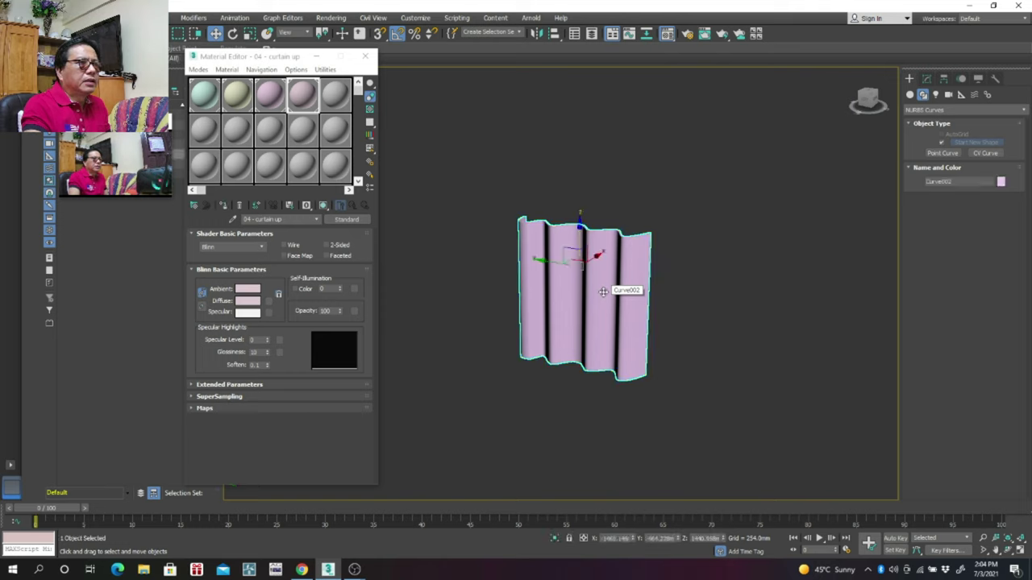
left_click(337, 105)
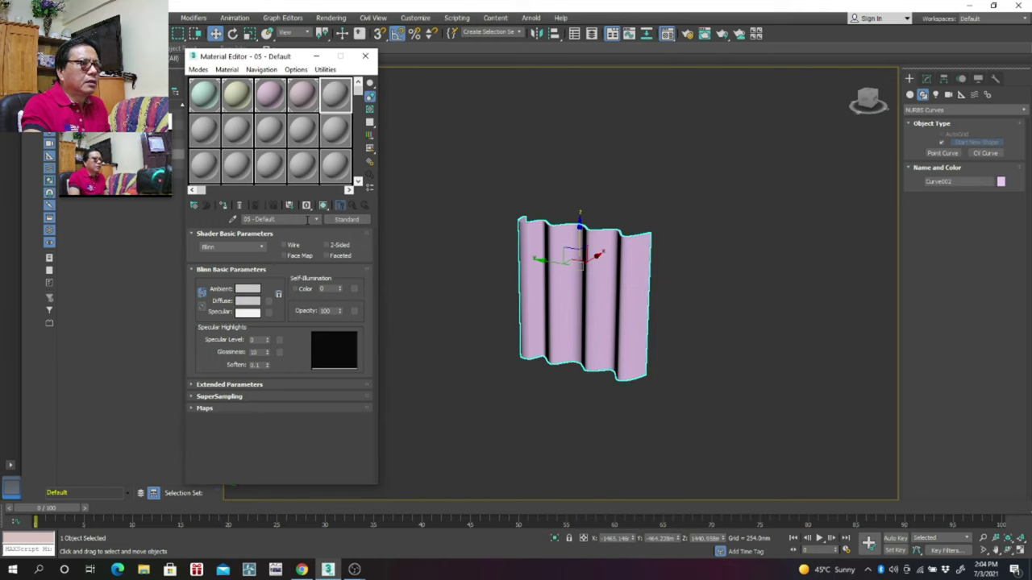
key("BackSpace")
key("BackSpace")
key("BackSpace")
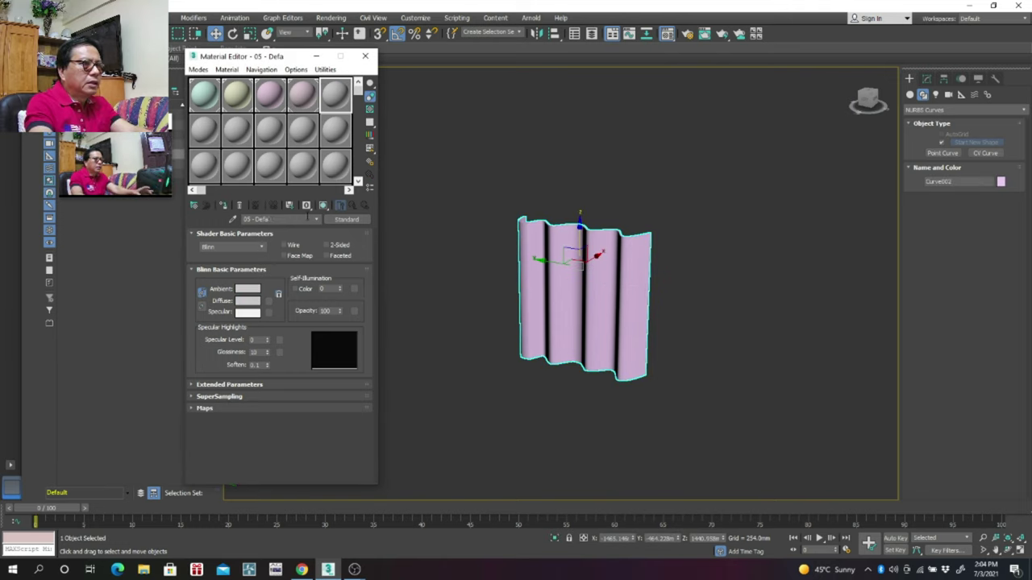
key("BackSpace")
type("cur")
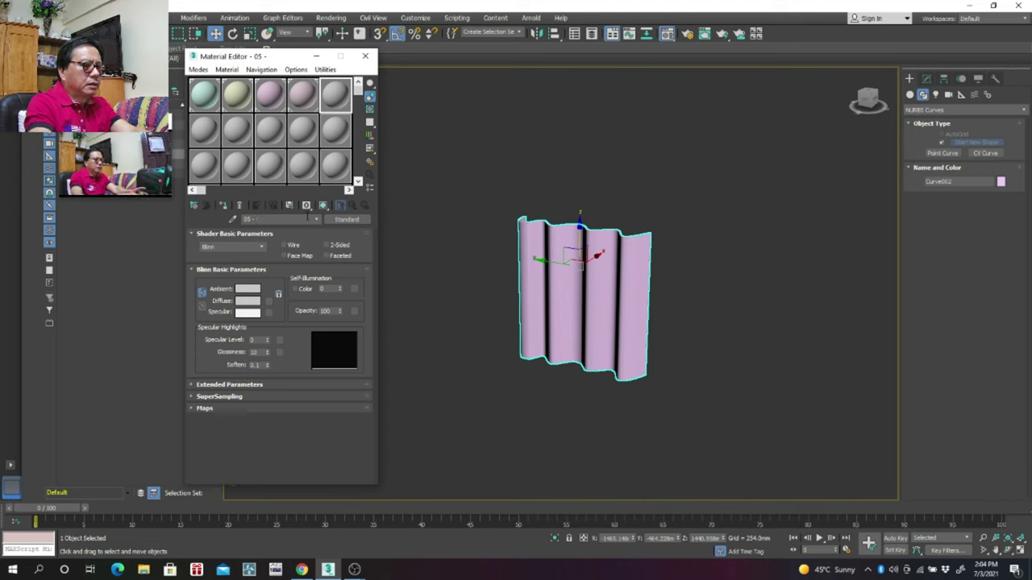
type("tai")
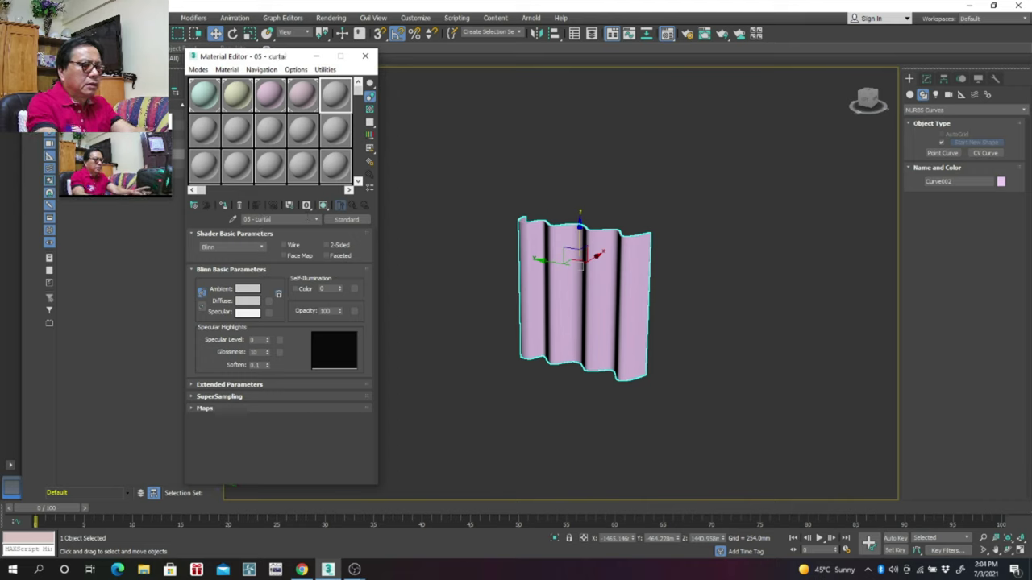
type("n down")
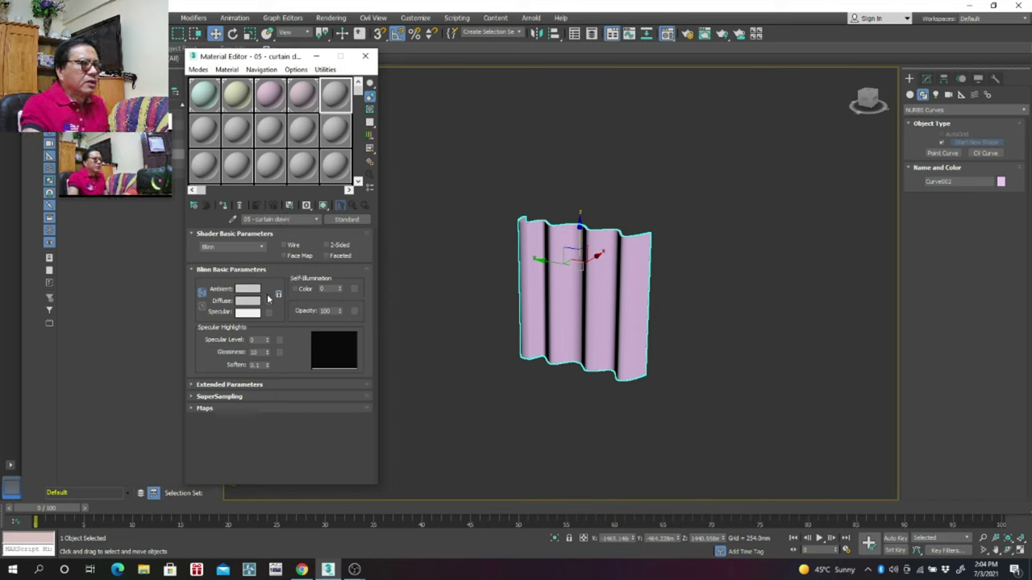
Step: Give curtain down a light cream diffuse colour and assign it to the wavy curtain
left_click(251, 301)
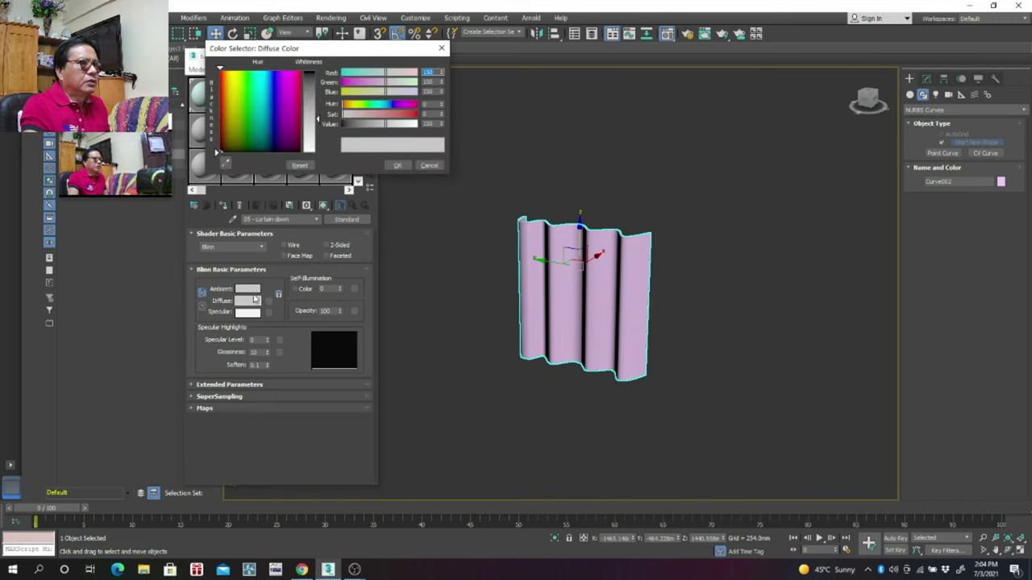
left_click_drag(232, 130, 241, 134)
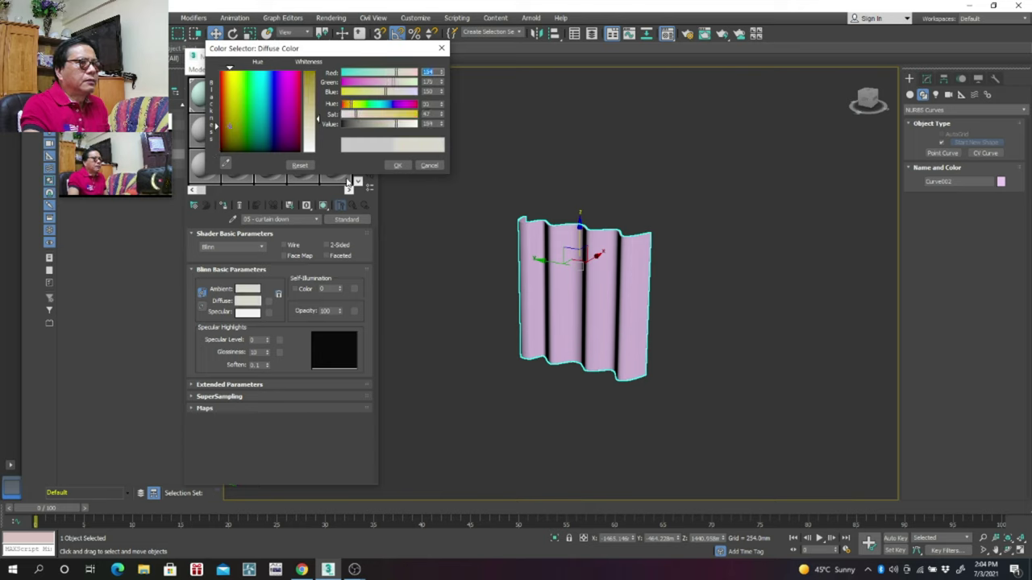
left_click(398, 165)
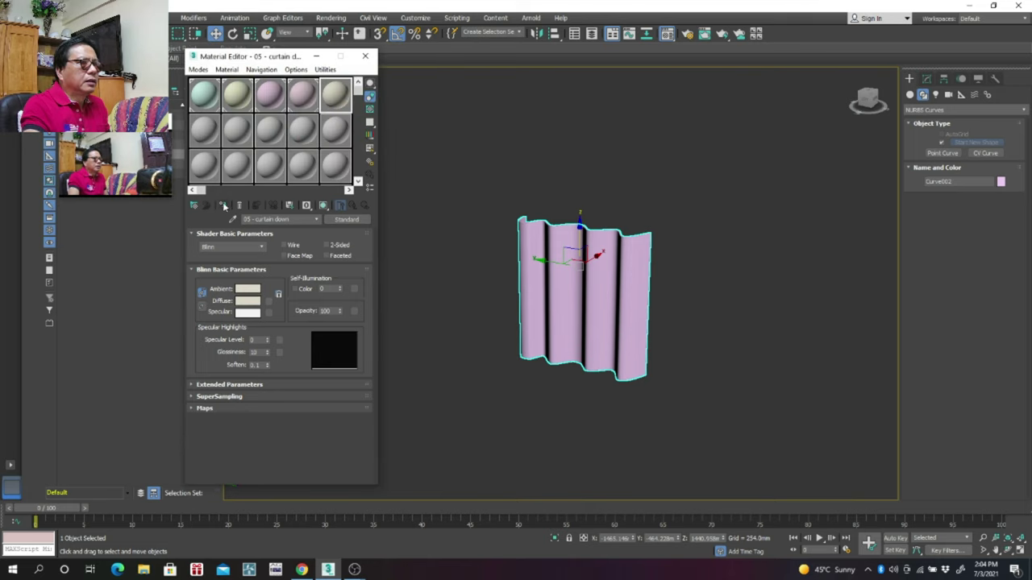
left_click(224, 206)
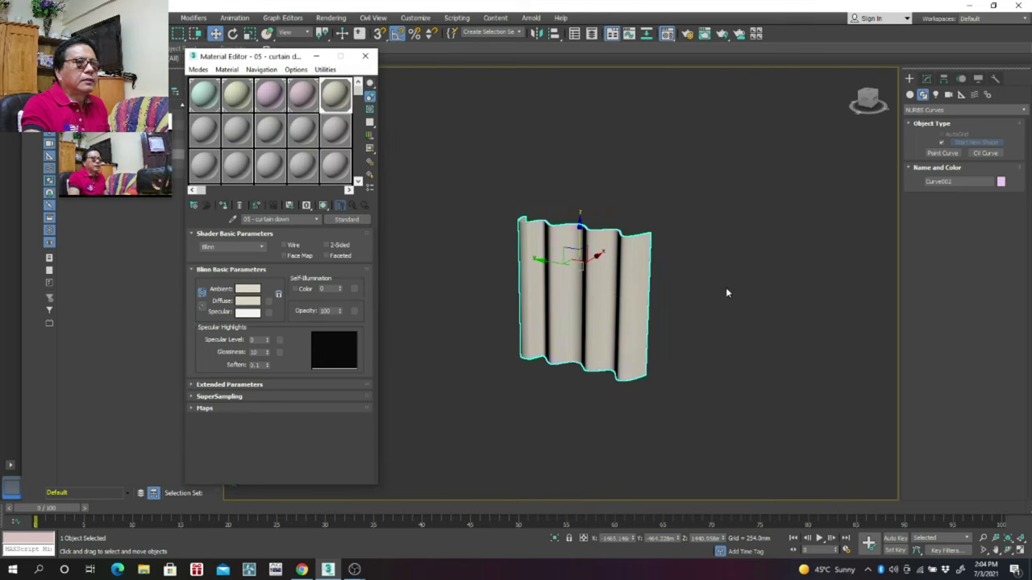
Step: Unhide all hidden objects and close the Material Editor
right_click(706, 254)
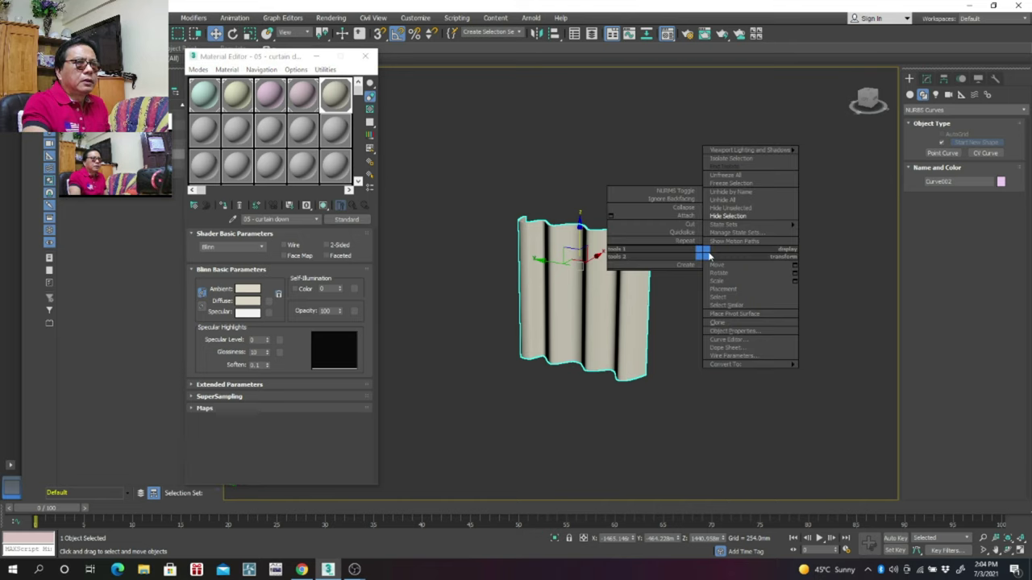
left_click(718, 201)
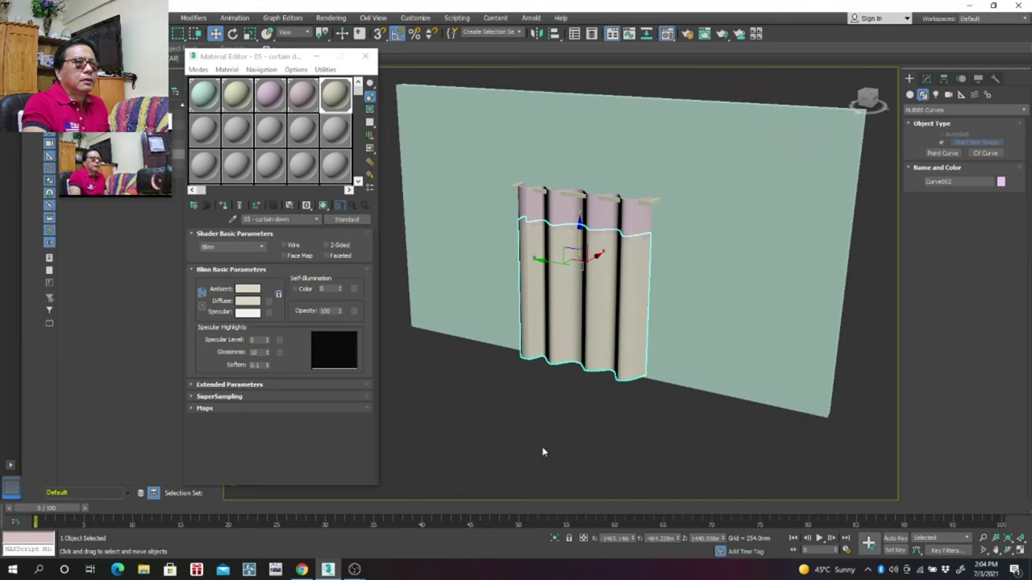
scroll(540, 437, "down", 3)
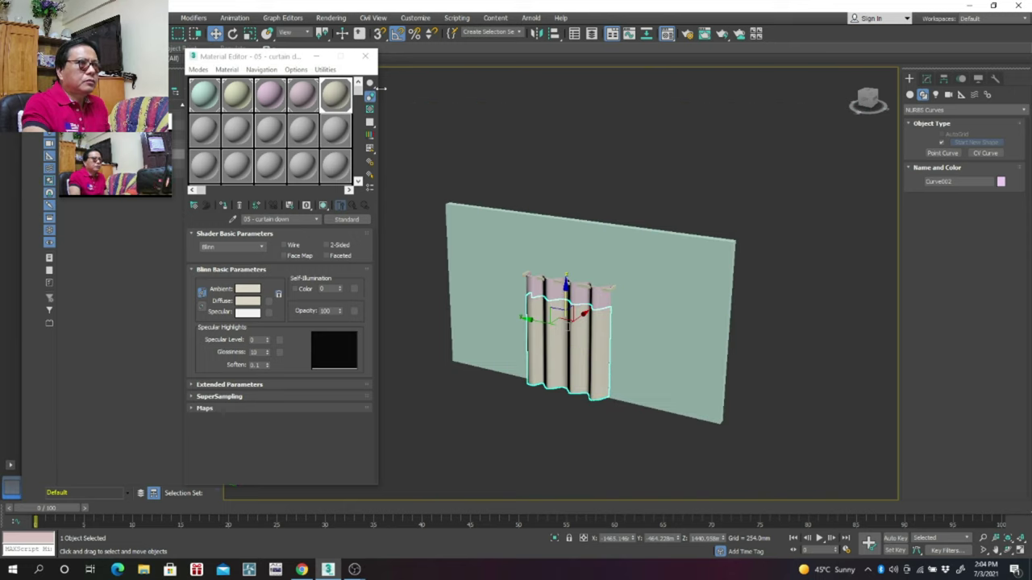
left_click(596, 234)
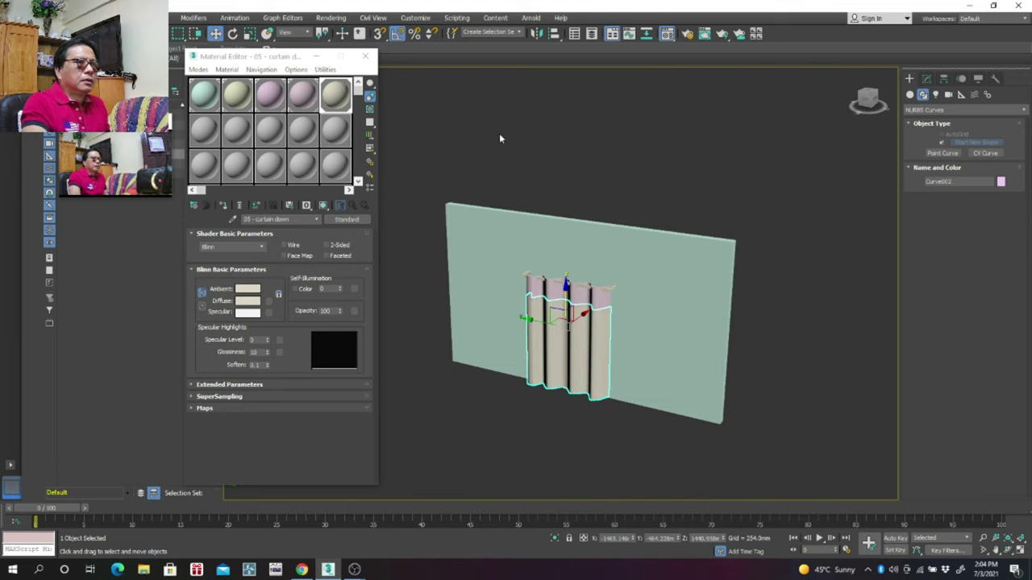
left_click(366, 56)
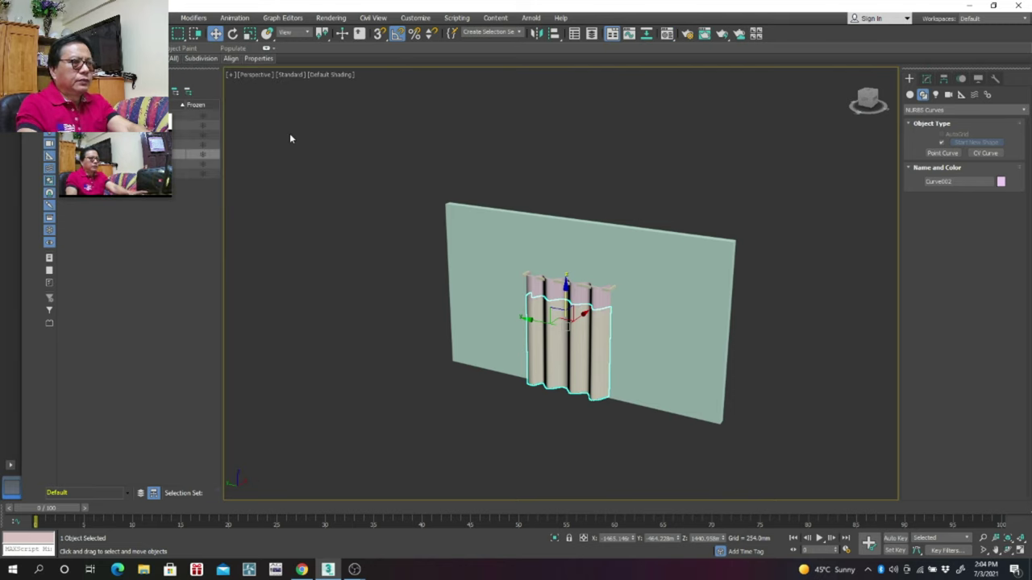
Step: Switch to Top view in wireframe shading and box-select the whole wall, window and curtain assembly
key("t")
left_click(616, 263)
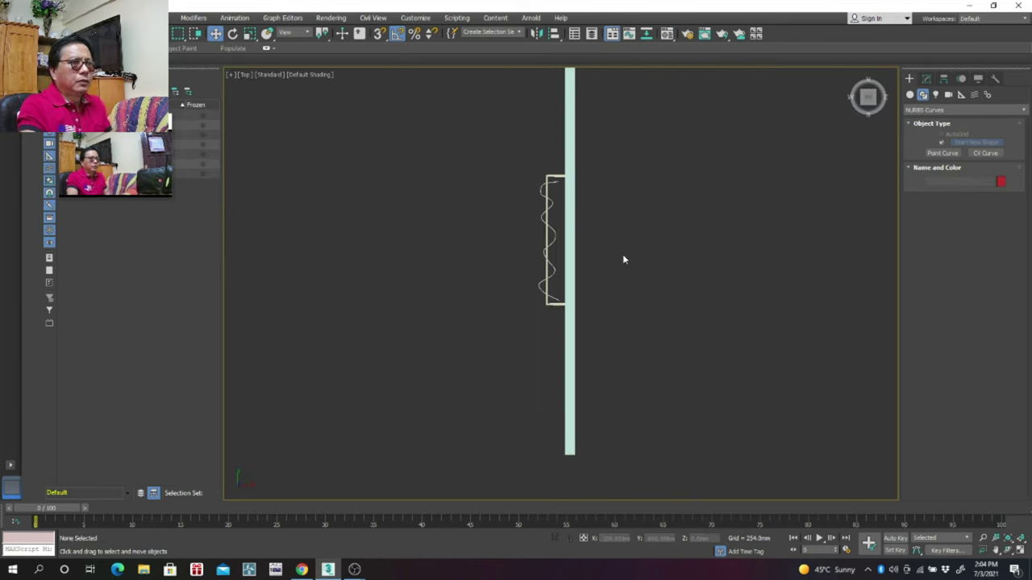
scroll(623, 256, "down", 1)
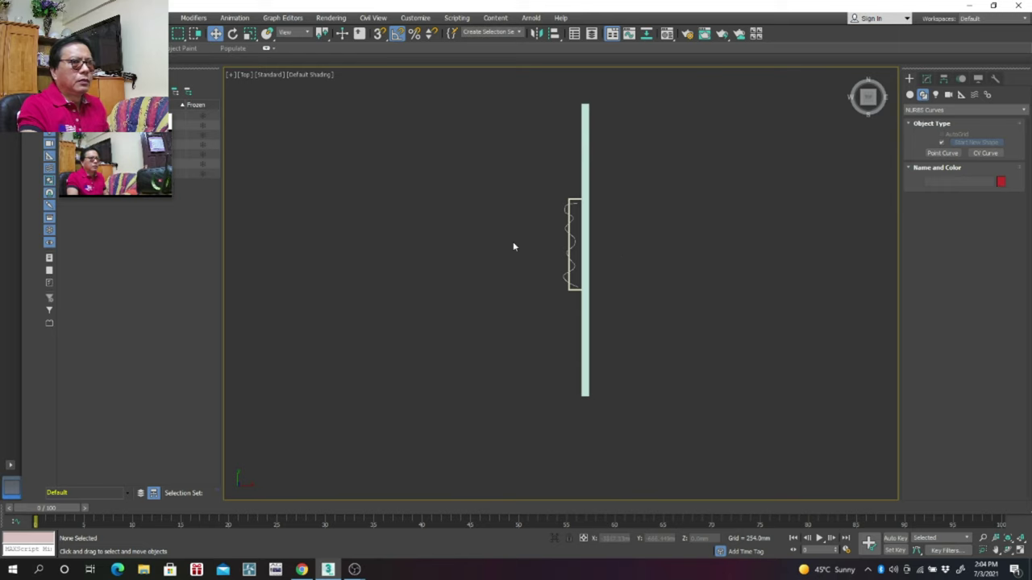
left_click(321, 74)
left_click(356, 172)
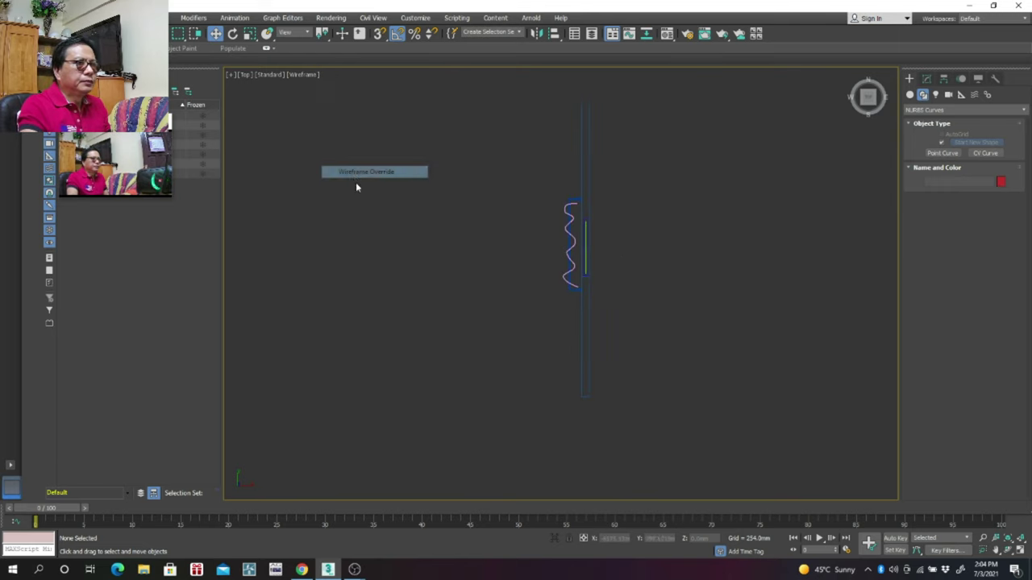
middle_click_drag(444, 289, 454, 306)
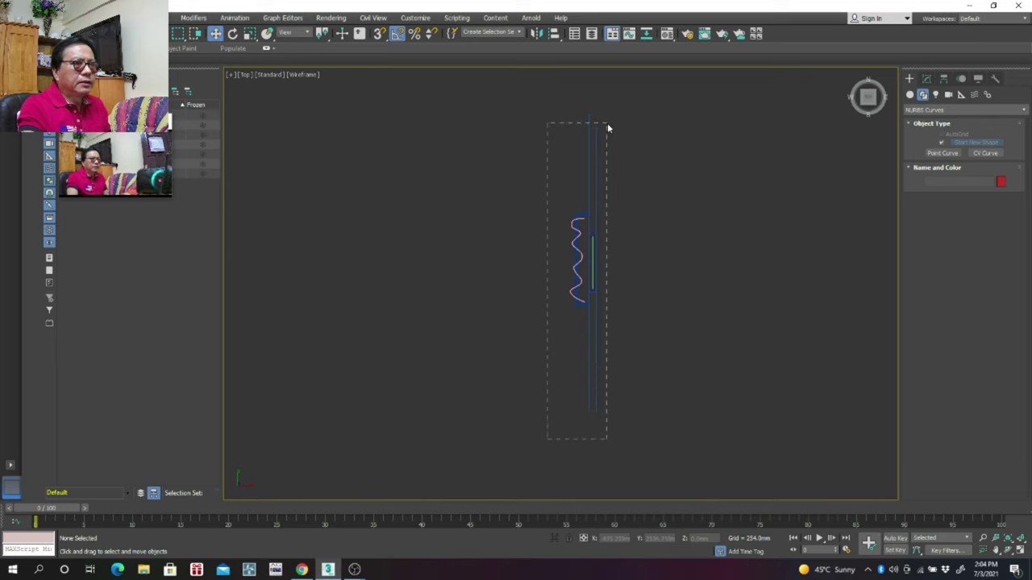
left_click_drag(607, 128, 605, 115)
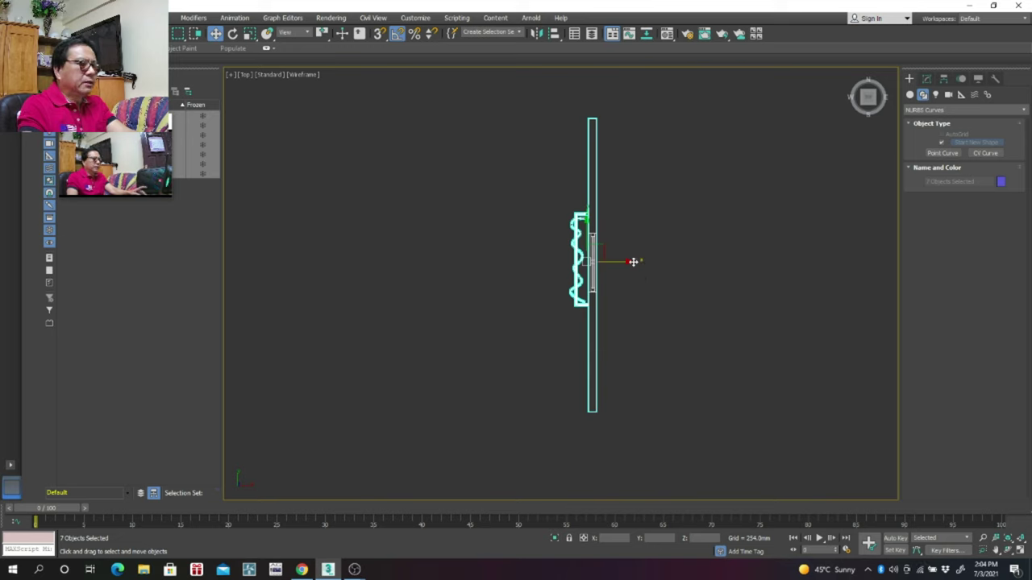
Step: Copy the assembly to the left and rotate it 90° with angle snap to lie horizontally
left_click_drag(629, 262, 445, 279, "shift")
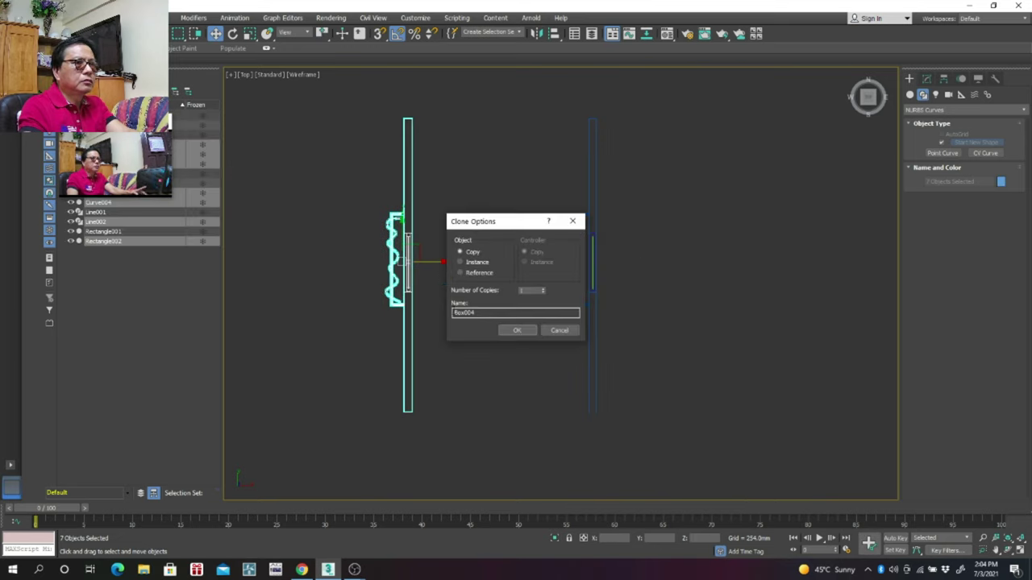
left_click(517, 330)
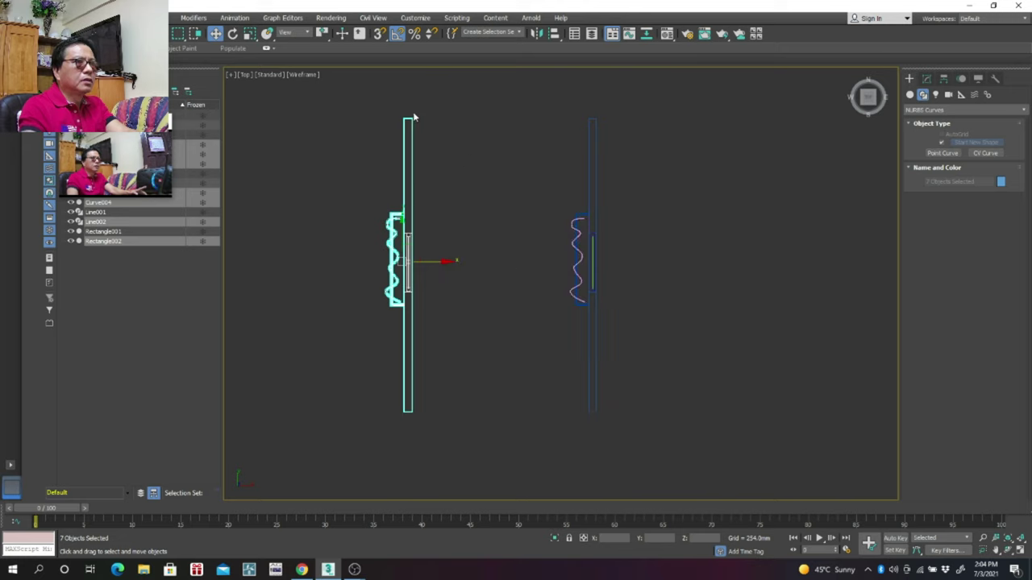
right_click(401, 38)
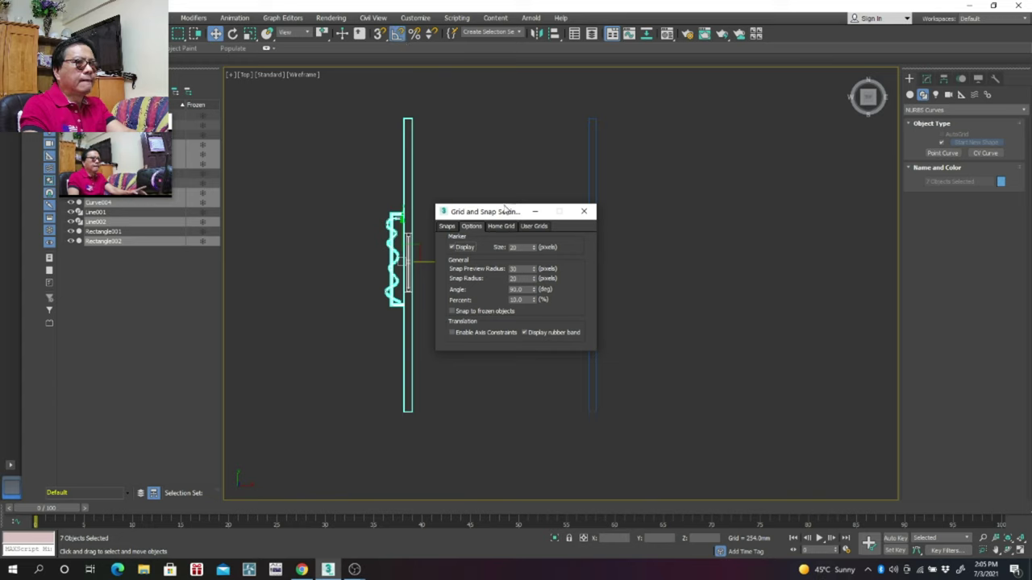
left_click(584, 212)
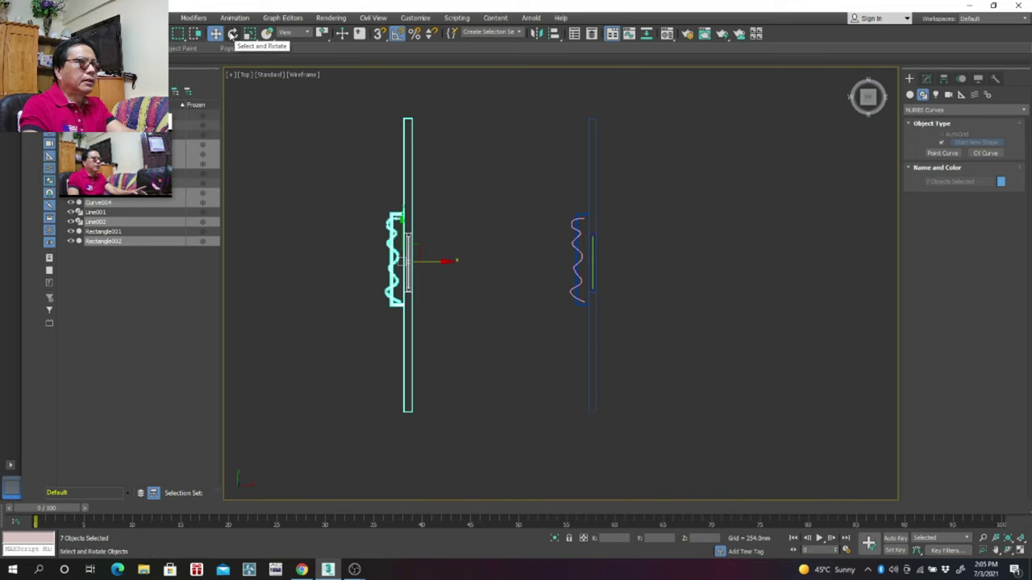
left_click(233, 34)
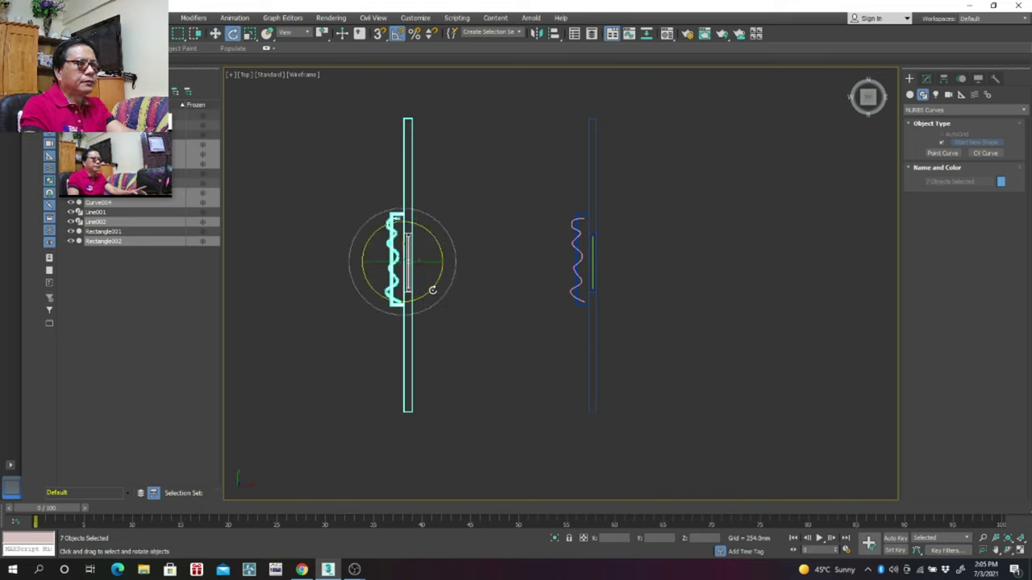
left_click_drag(432, 289, 435, 285)
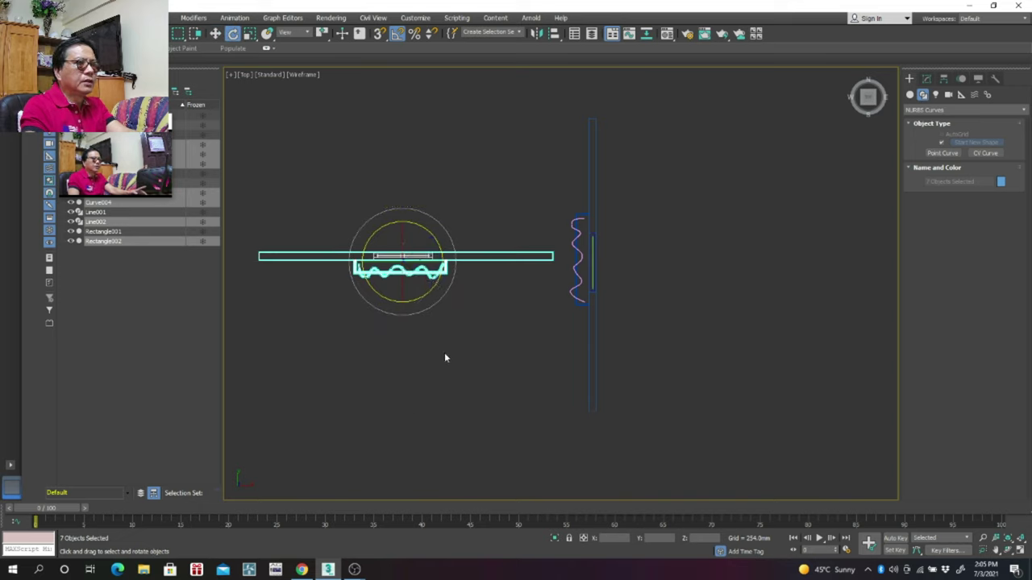
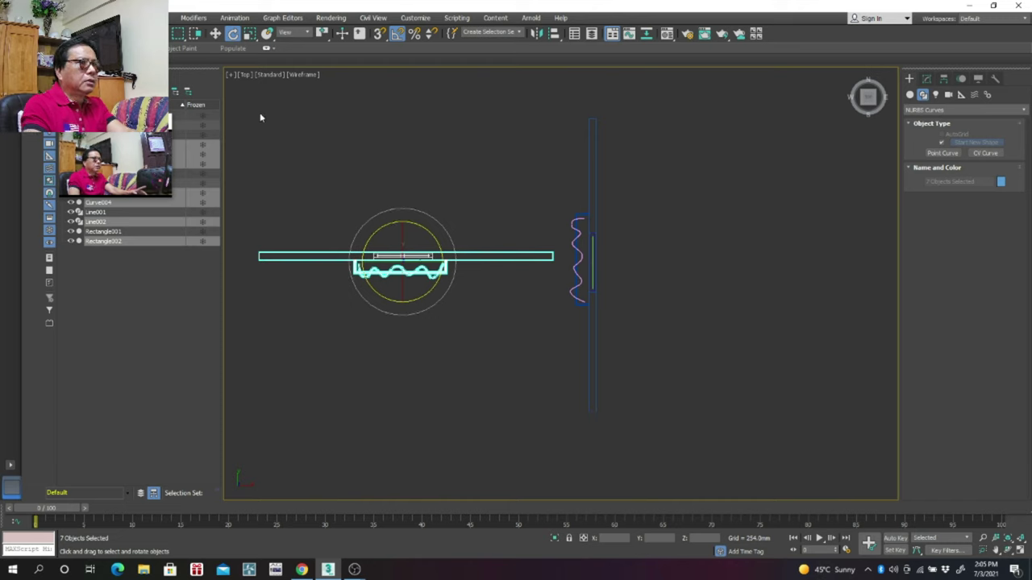
Step: Switch to Move and turn on 3D Snap restricted to Endpoint only
left_click(214, 36)
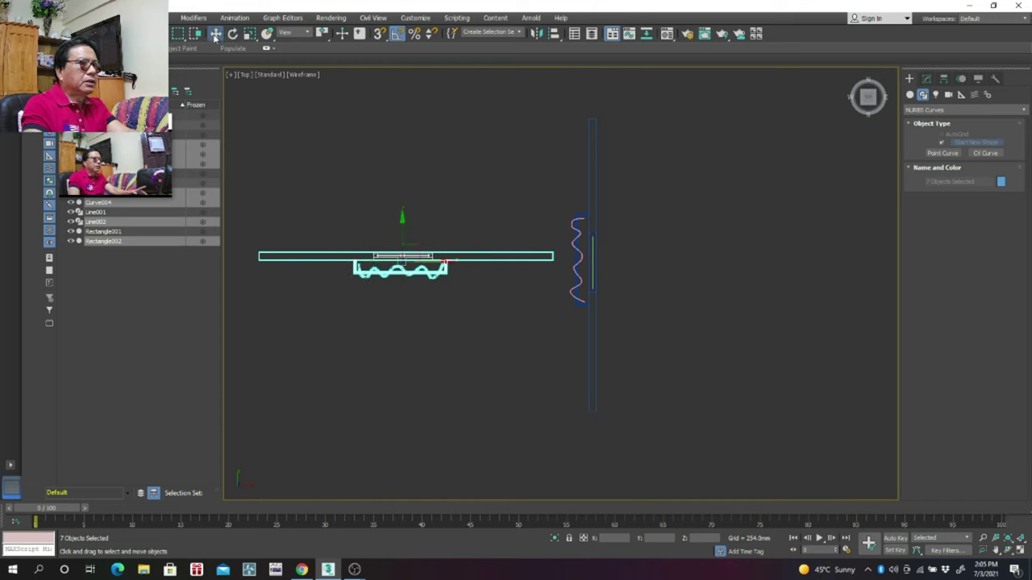
left_click(382, 38)
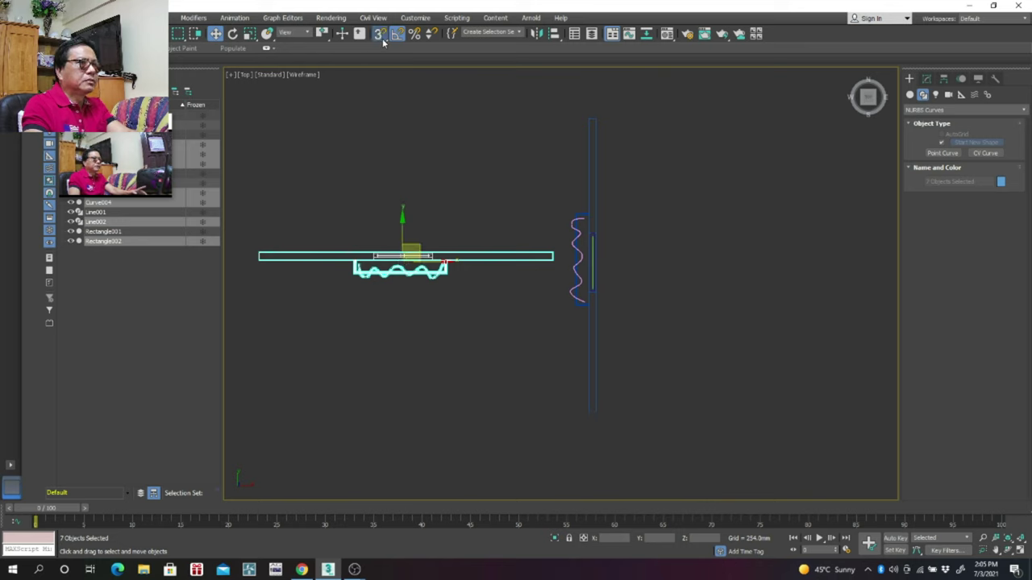
right_click(382, 38)
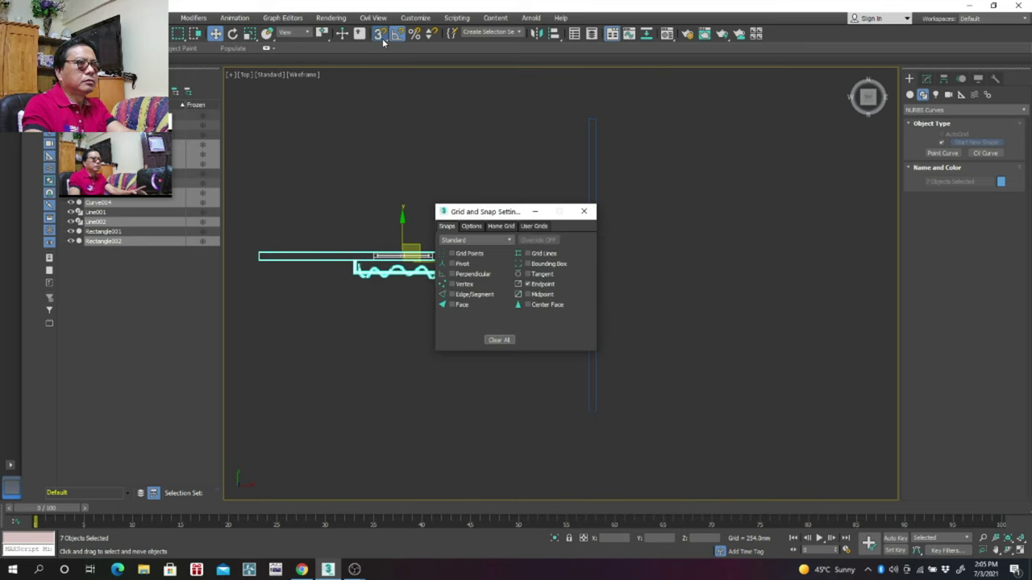
left_click(375, 148)
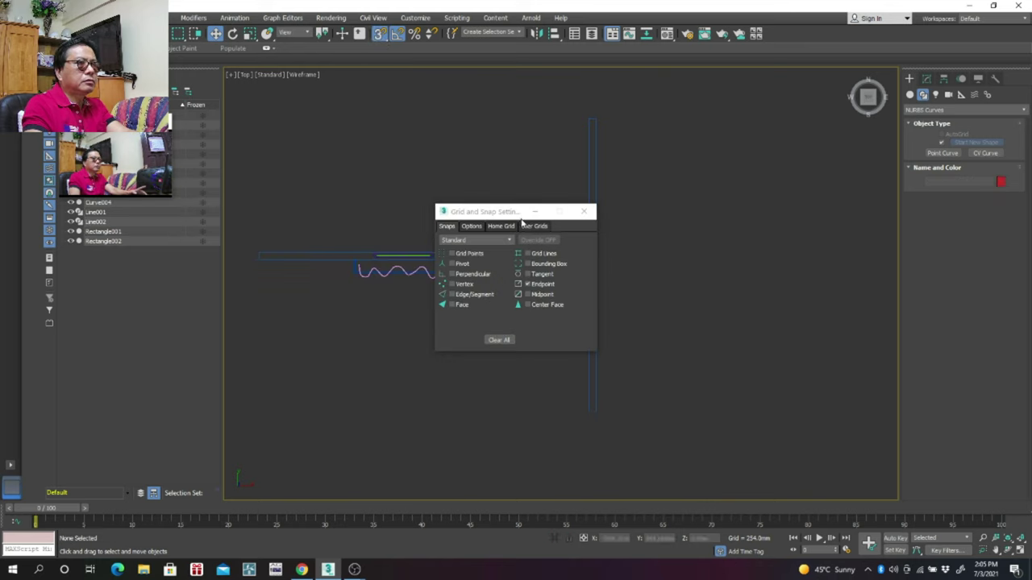
left_click(587, 212)
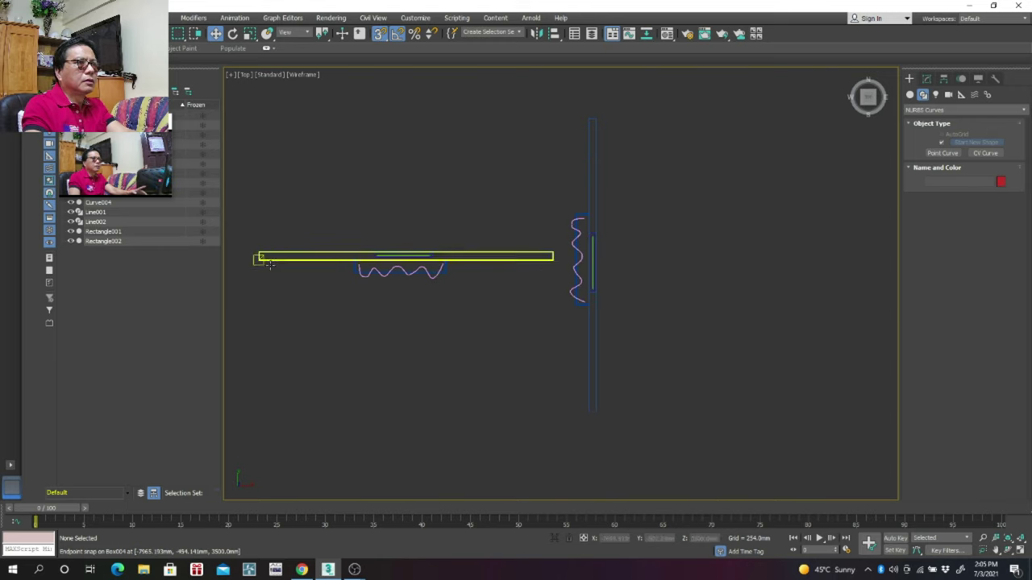
Step: Snap the top wall and its curtain by its end onto the vertical wall's top
mouse_move(318, 251)
left_mouse_down()
mouse_move(526, 224)
mouse_move(557, 207)
left_mouse_up()
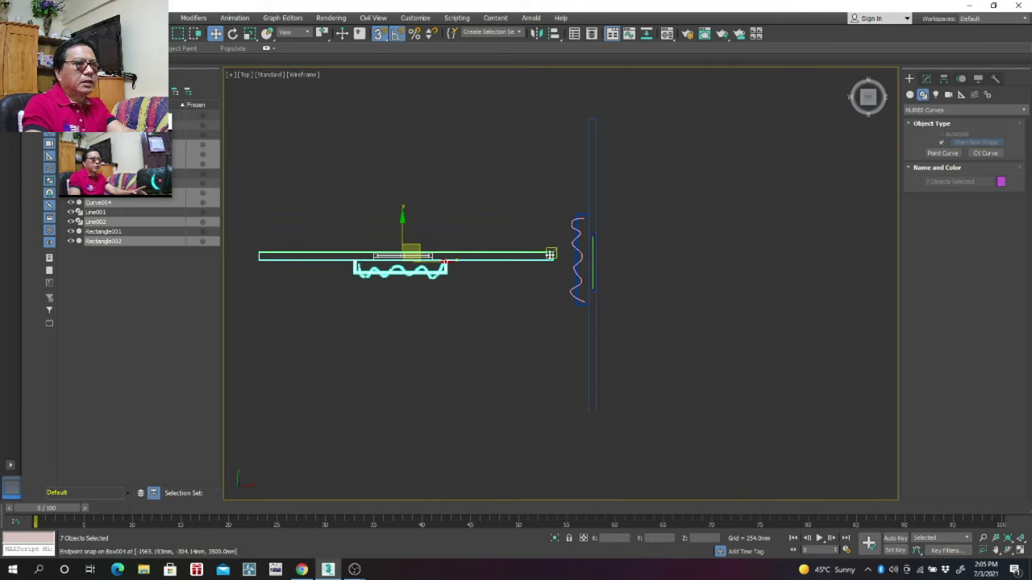
left_click_drag(550, 254, 595, 121)
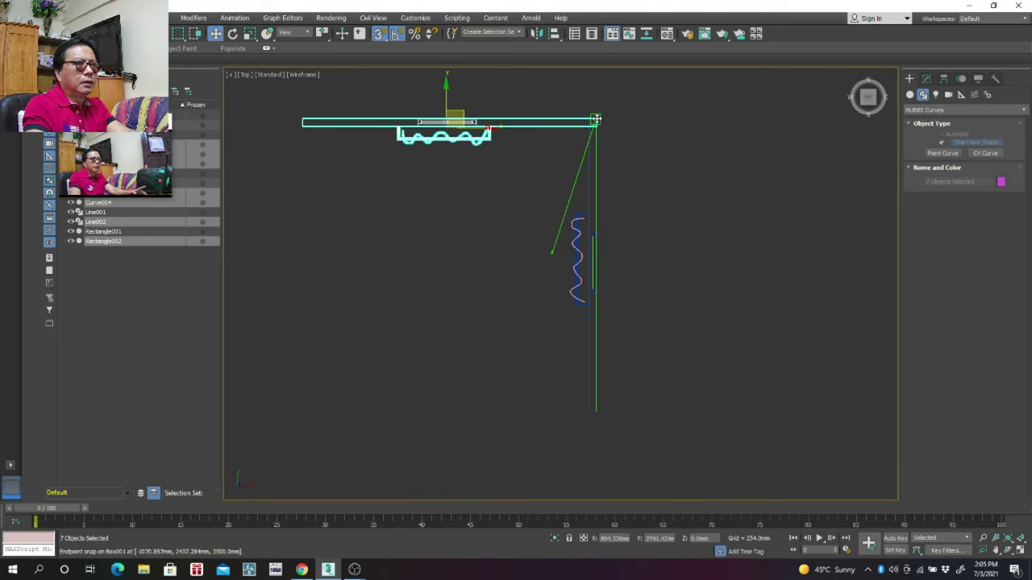
left_click(454, 304)
scroll(453, 303, "down", 2)
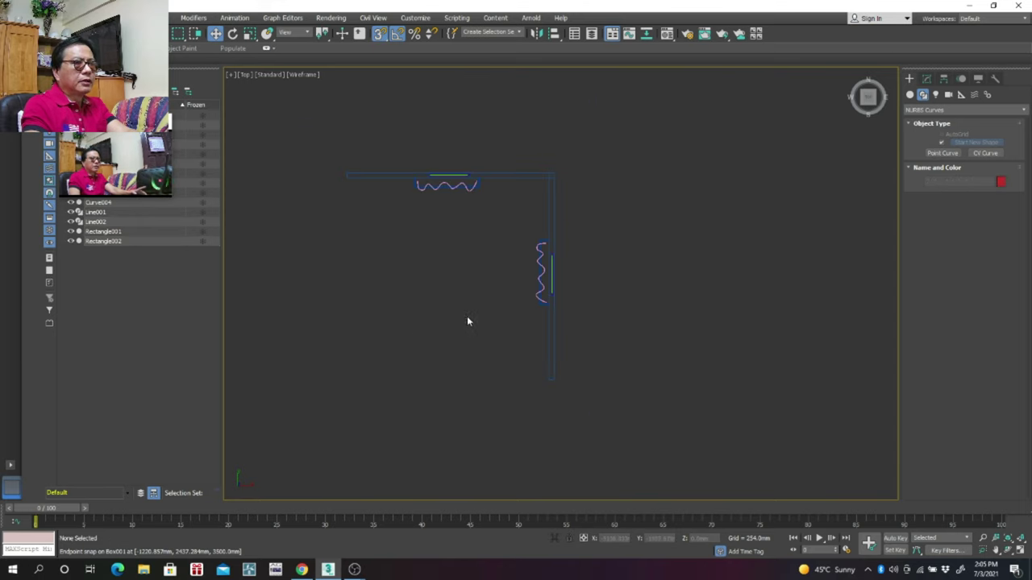
middle_click_drag(429, 335, 558, 339)
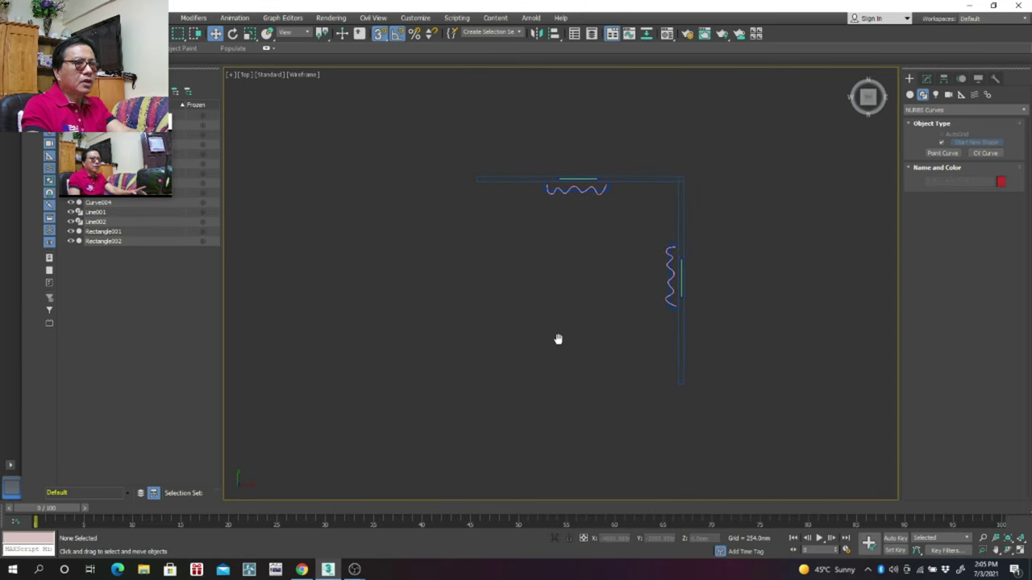
Step: With snapping off, Shift-move a copy of both curtained walls to the left
left_click(382, 35)
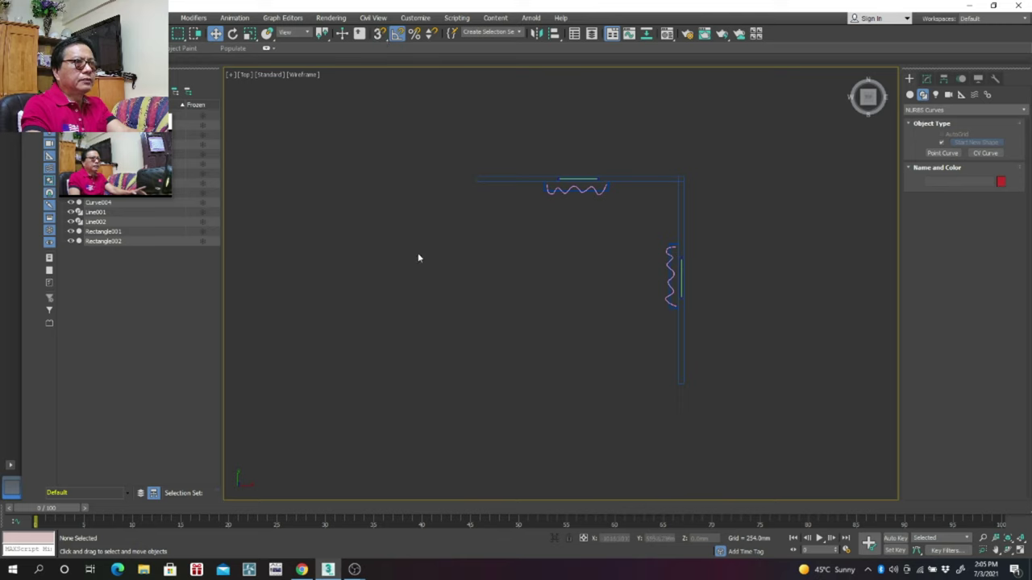
left_click_drag(756, 179, 749, 137)
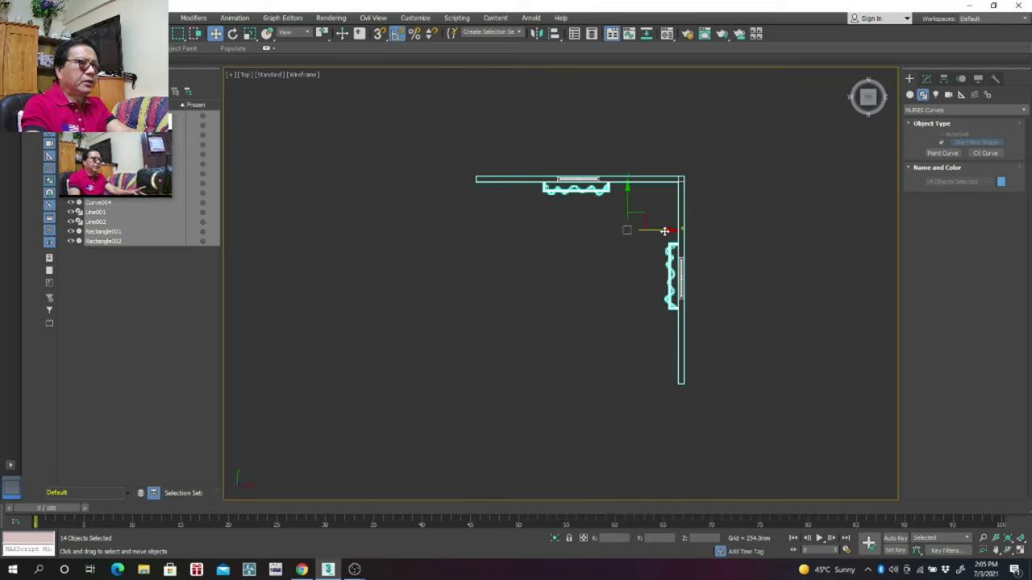
left_click_drag(664, 231, 653, 240)
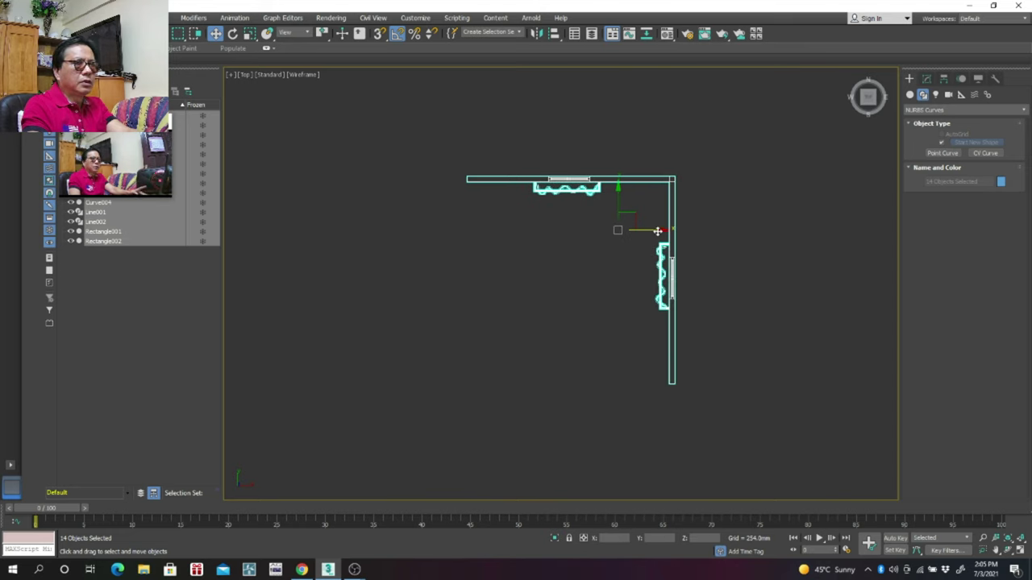
left_click_drag(657, 230, 431, 248, "shift")
left_click(524, 330)
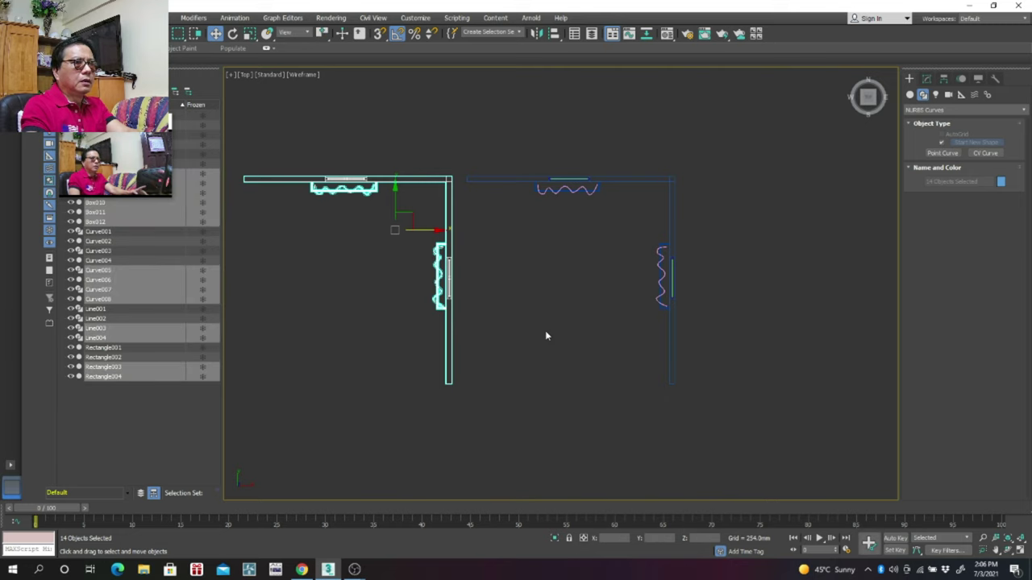
middle_click_drag(546, 331, 653, 334)
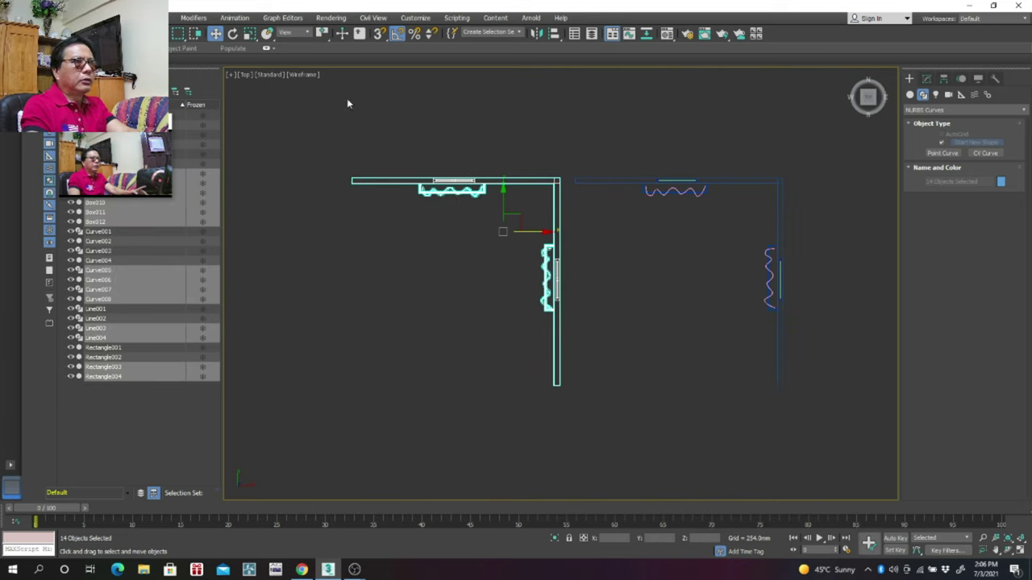
Step: Rotate the copied wall pair 180 degrees
left_click(232, 34)
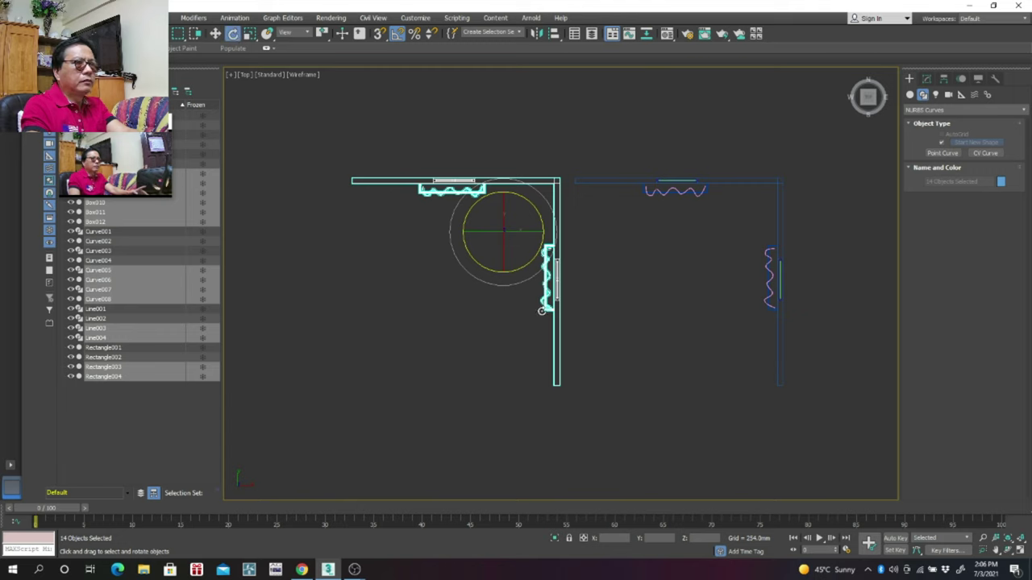
left_click_drag(517, 271, 522, 262)
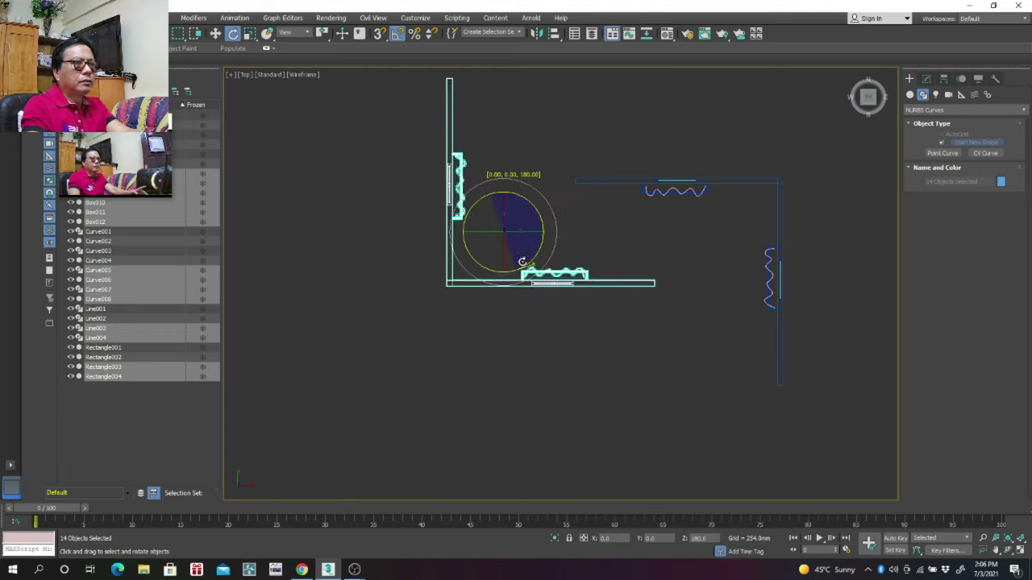
scroll(395, 342, "down", 3)
middle_click_drag(395, 342, 396, 385)
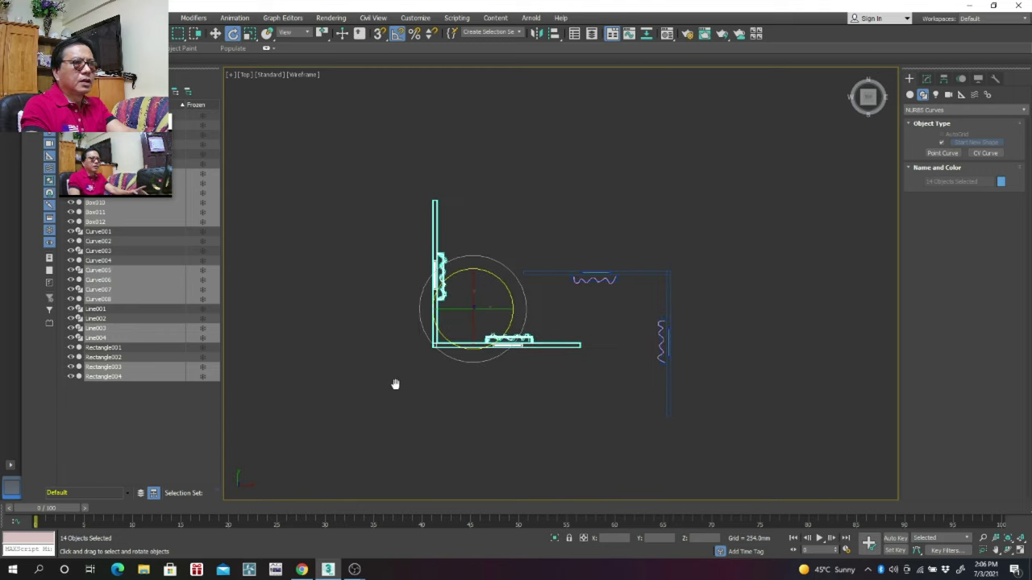
Step: With snapping on, move the rotated walls into the open corner to close the room
left_click(380, 35)
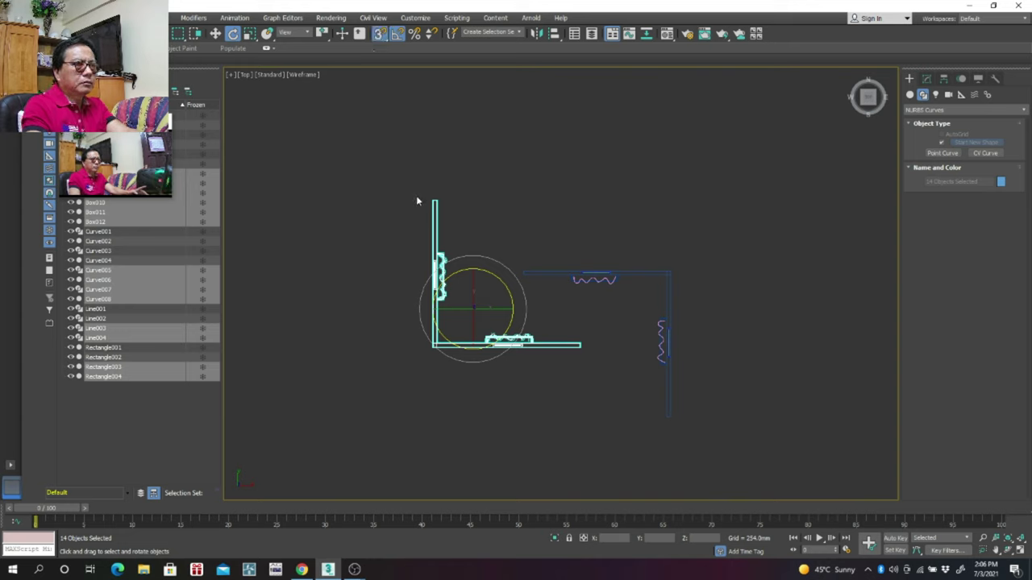
left_click(216, 34)
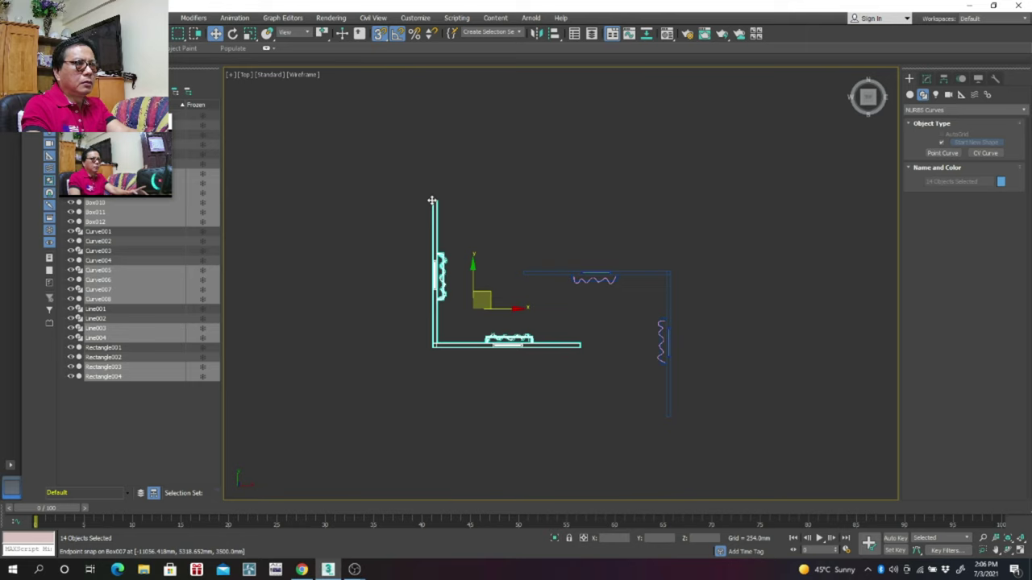
left_click_drag(432, 202, 522, 271)
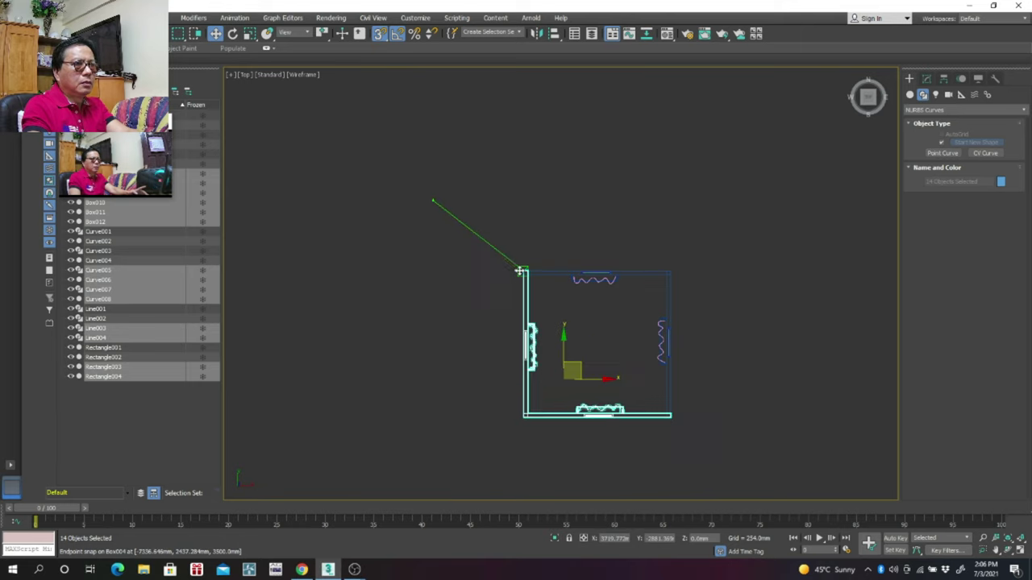
left_click(430, 280)
middle_click_drag(431, 292, 382, 239)
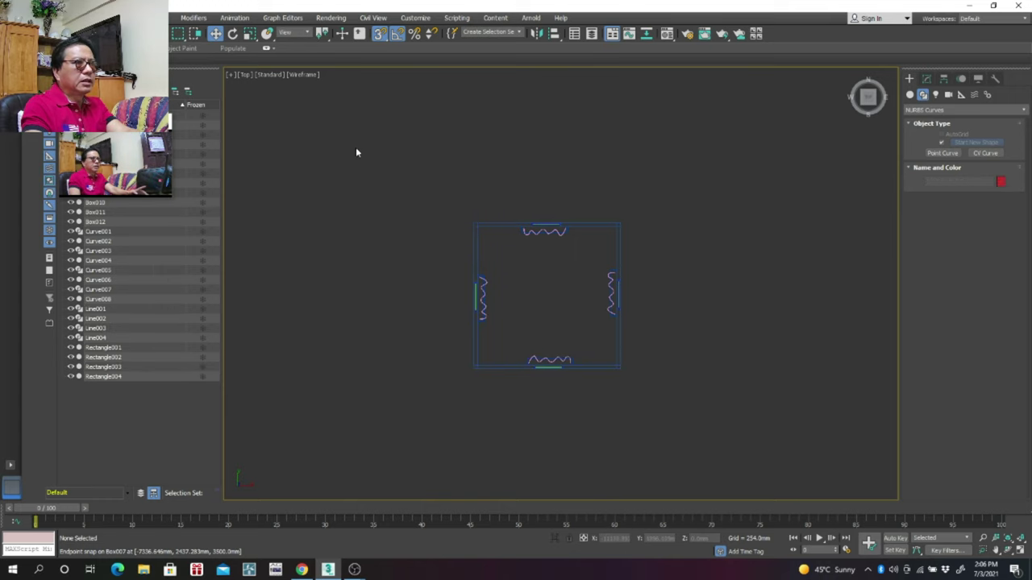
Step: Shade the viewport, switch it to Perspective and orbit to inspect the room, then disable snapping
left_click(302, 75)
left_click(337, 83)
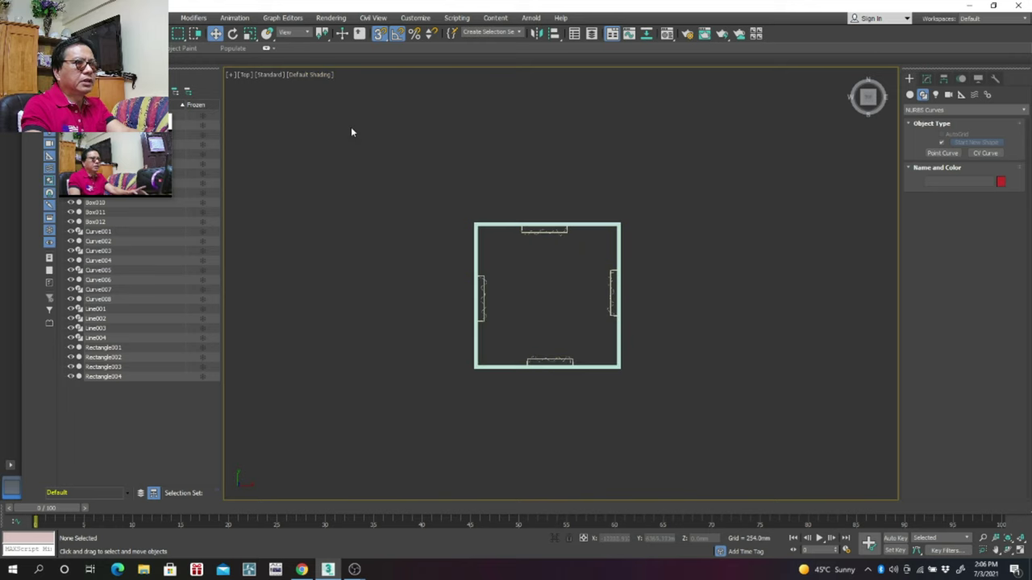
left_click(244, 75)
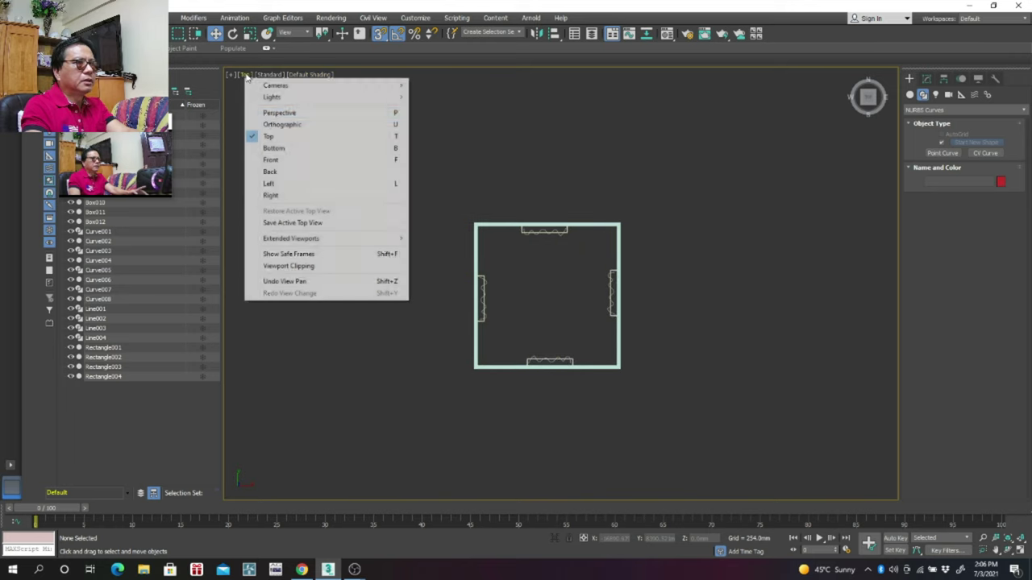
left_click(280, 113)
scroll(467, 211, "down", 3)
mouse_move(467, 264)
middle_mouse_down("alt")
mouse_move(507, 272)
mouse_move(594, 338)
mouse_move(562, 336)
mouse_move(580, 327)
mouse_move(582, 345)
mouse_move(479, 364)
mouse_move(562, 362)
mouse_move(548, 331)
middle_mouse_up("alt")
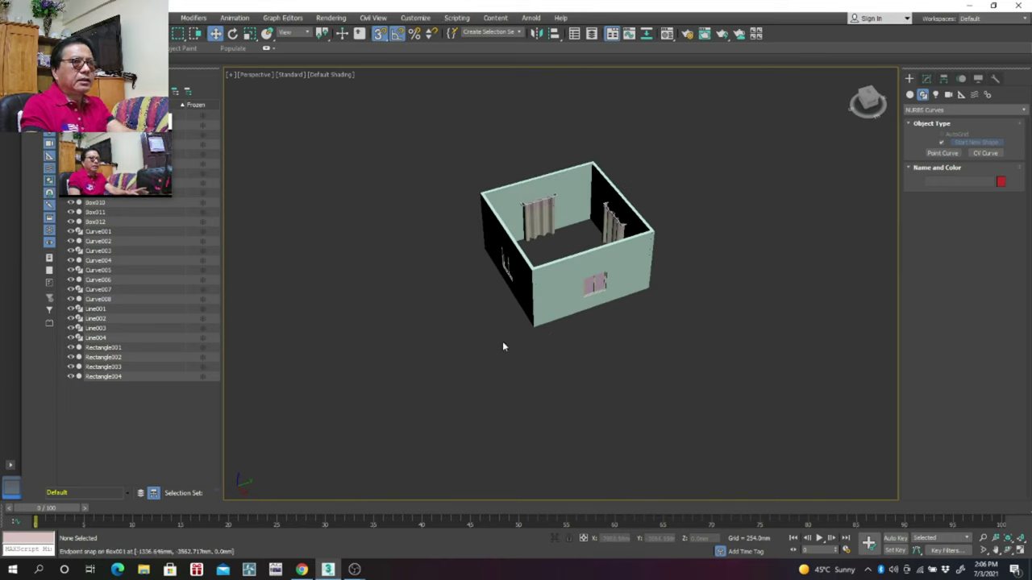
left_click(379, 33)
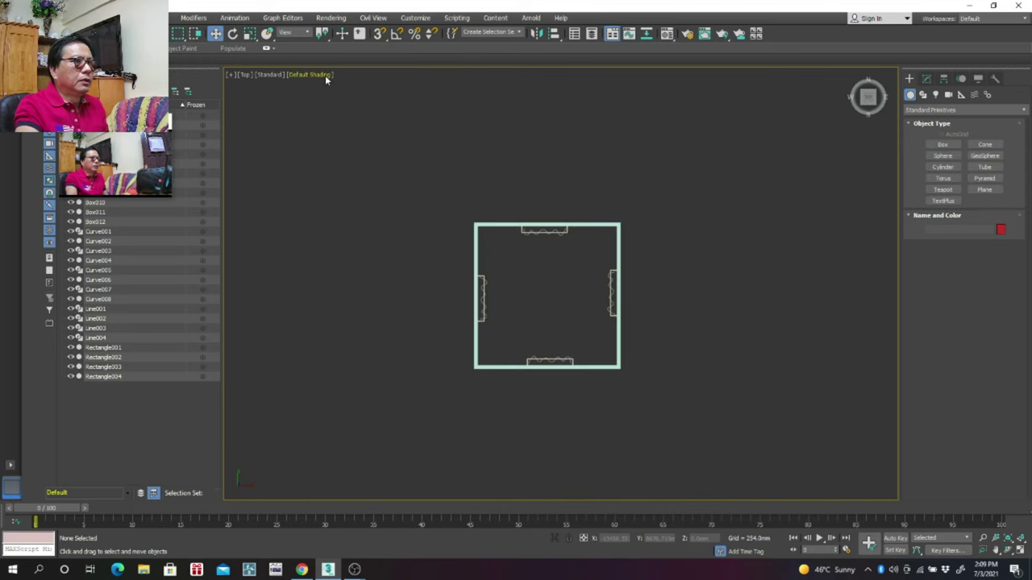
left_click(326, 75)
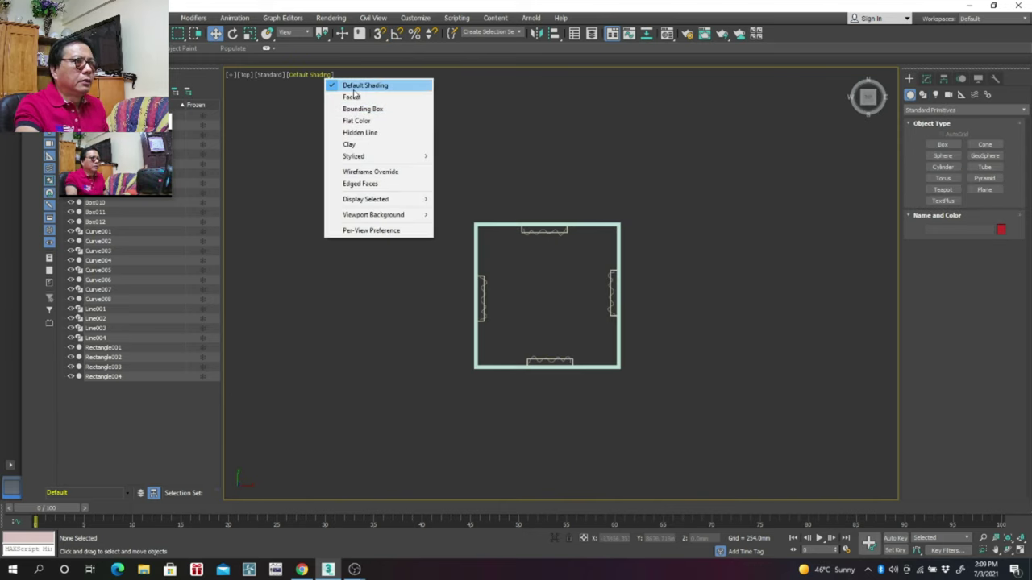
Step: In wireframe, draw a box spanning the entire room outline
left_click(361, 173)
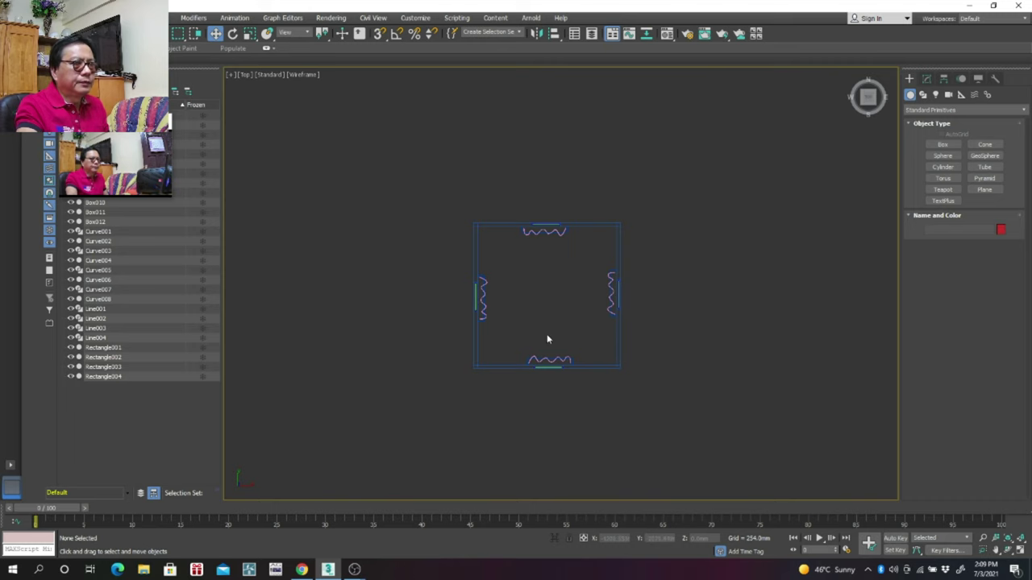
scroll(546, 332, "up", 3)
middle_click_drag(546, 337, 530, 343)
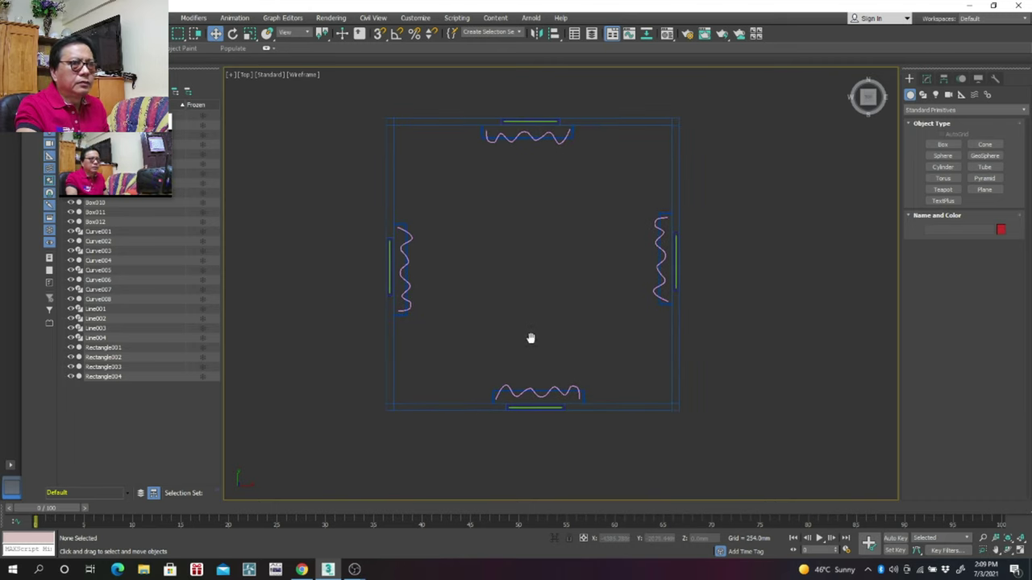
left_click(943, 145)
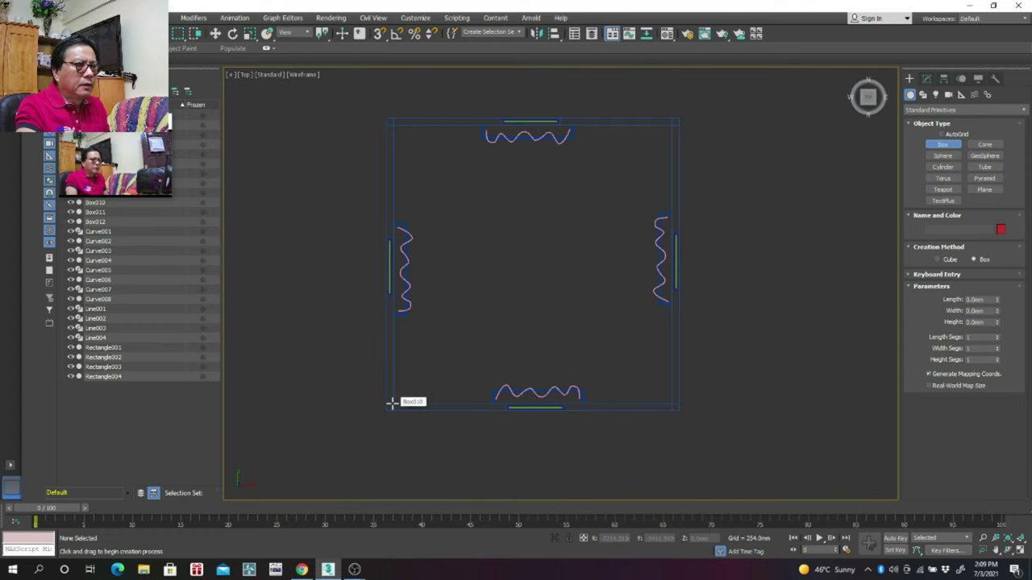
left_click_drag(392, 403, 673, 121)
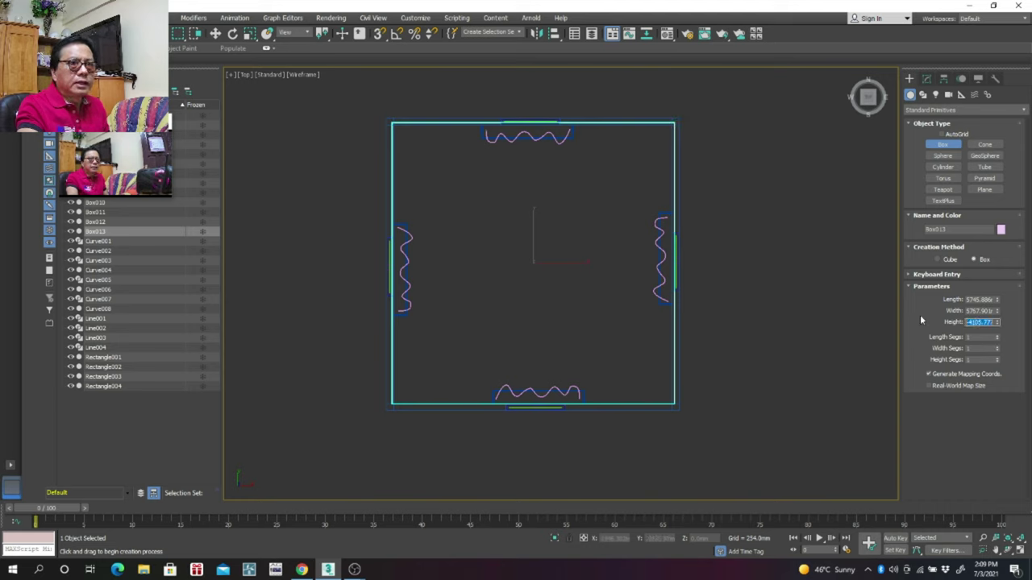
Step: Set the box height to 1200 and finish box creation
type("12")
key("Return")
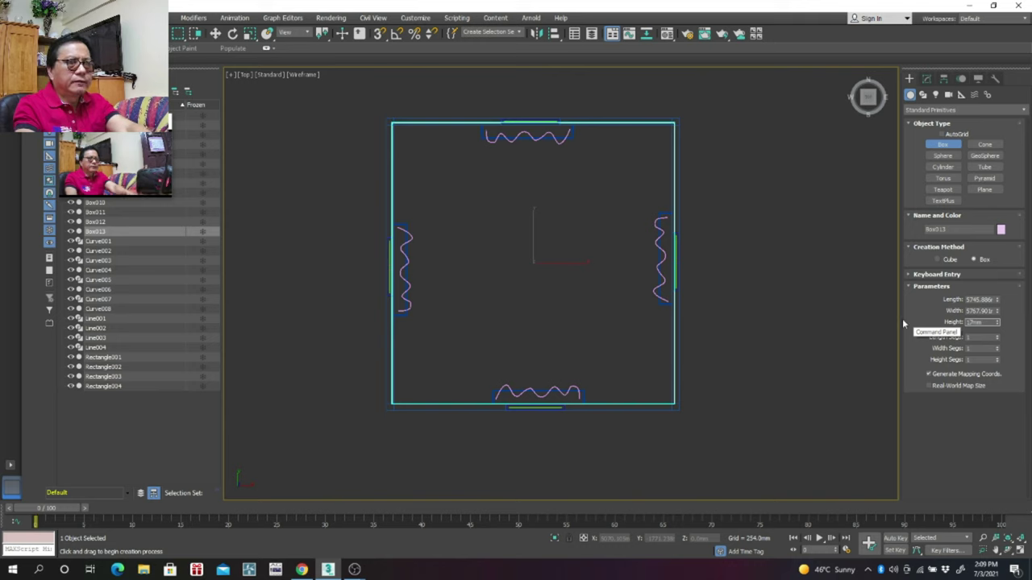
type("1200")
key("Return")
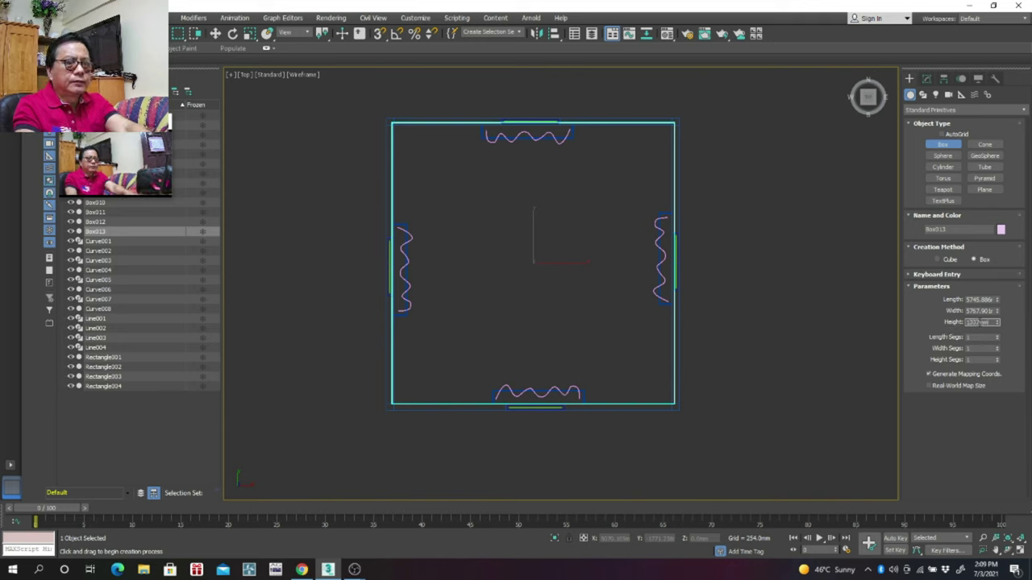
right_click(778, 276)
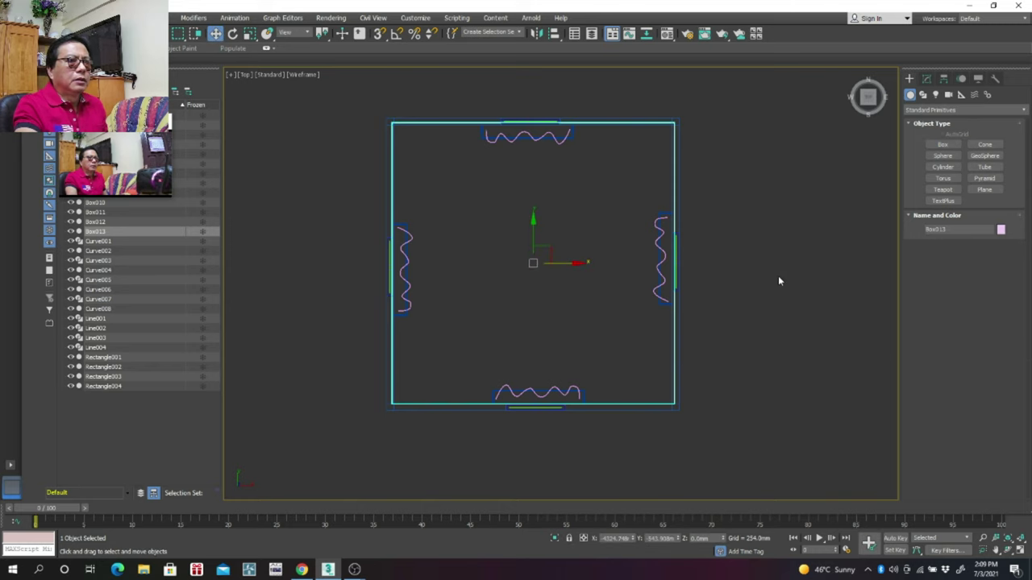
left_click(778, 281)
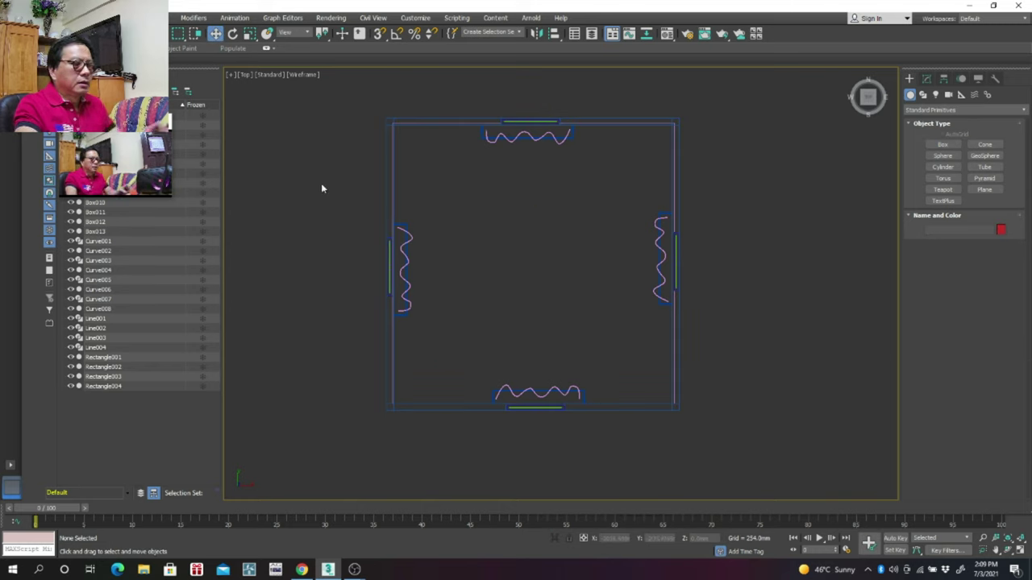
Step: In the Left view, raise slab Box013 to the top of the walls
key("l")
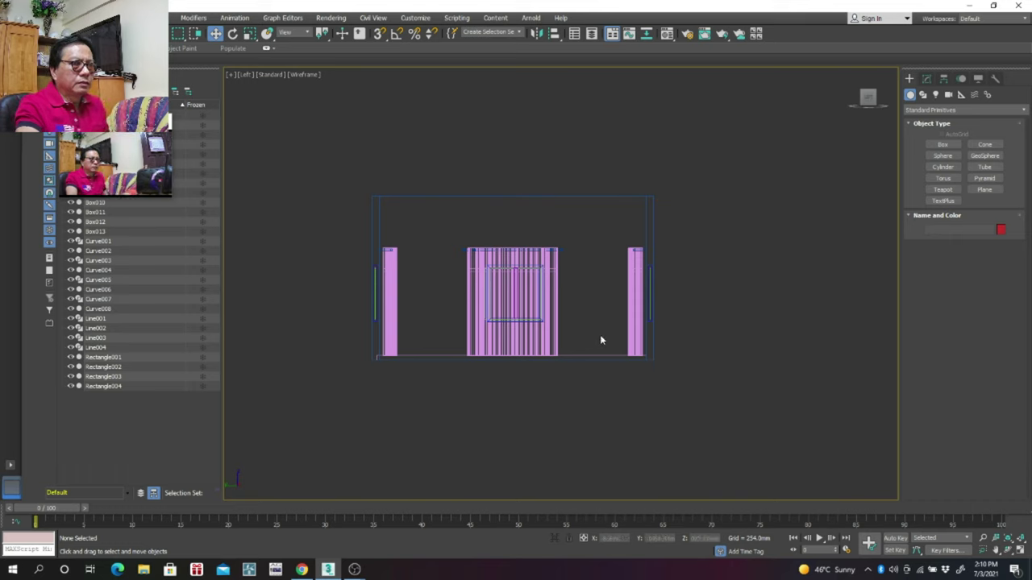
left_click(596, 354)
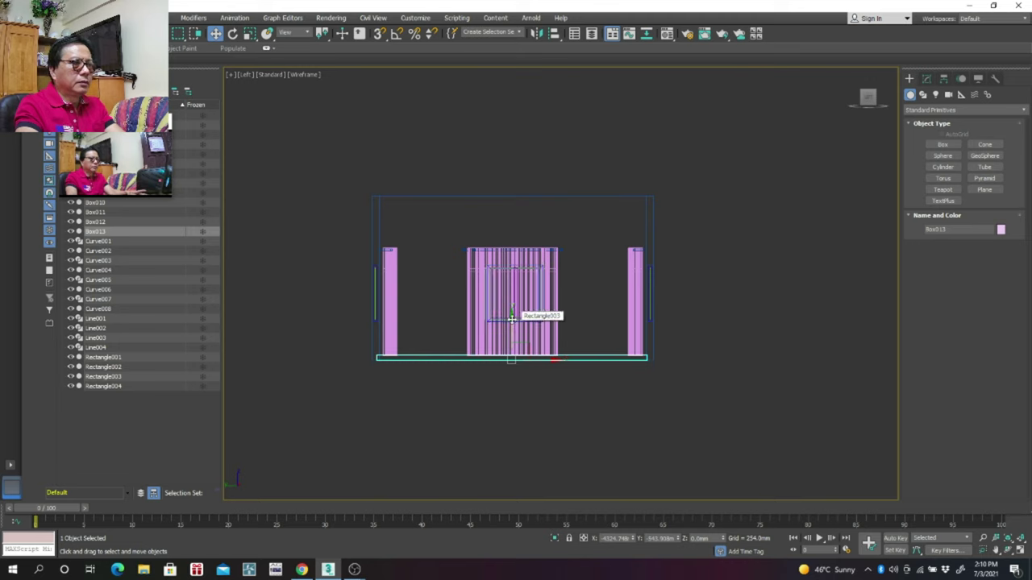
left_click_drag(511, 317, 536, 161)
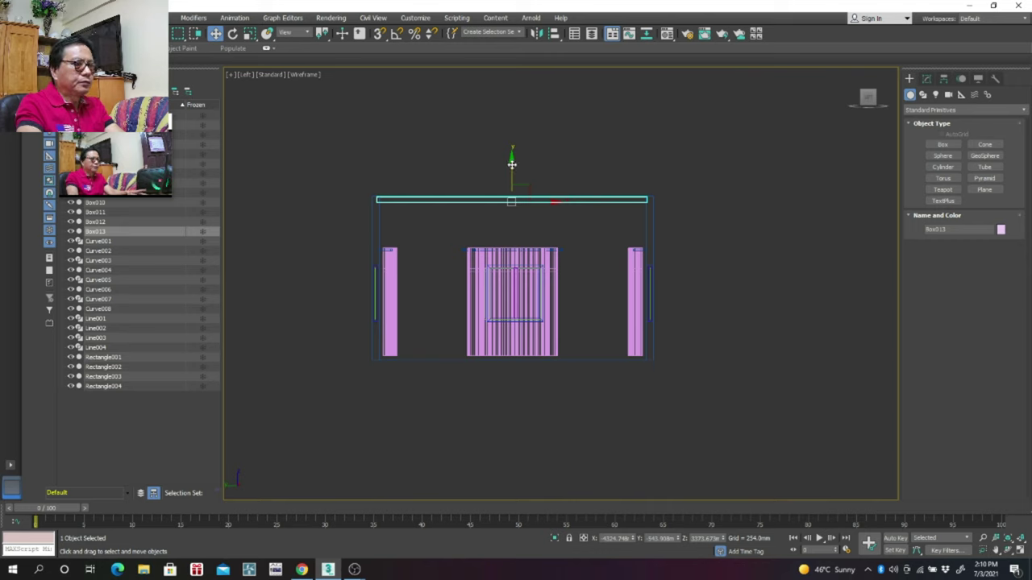
left_click_drag(511, 165, 511, 166)
mouse_move(505, 191)
left_mouse_down()
mouse_move(509, 165)
mouse_move(487, 315)
left_mouse_up()
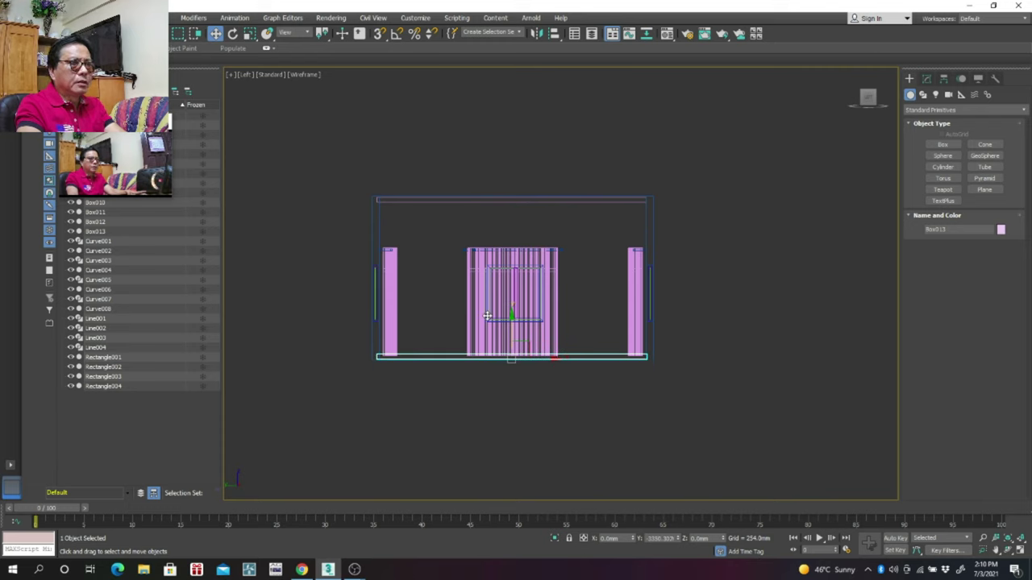
Step: Shift-copy the slab down to floor level as Box014
left_click_drag(487, 315, 487, 315, "shift")
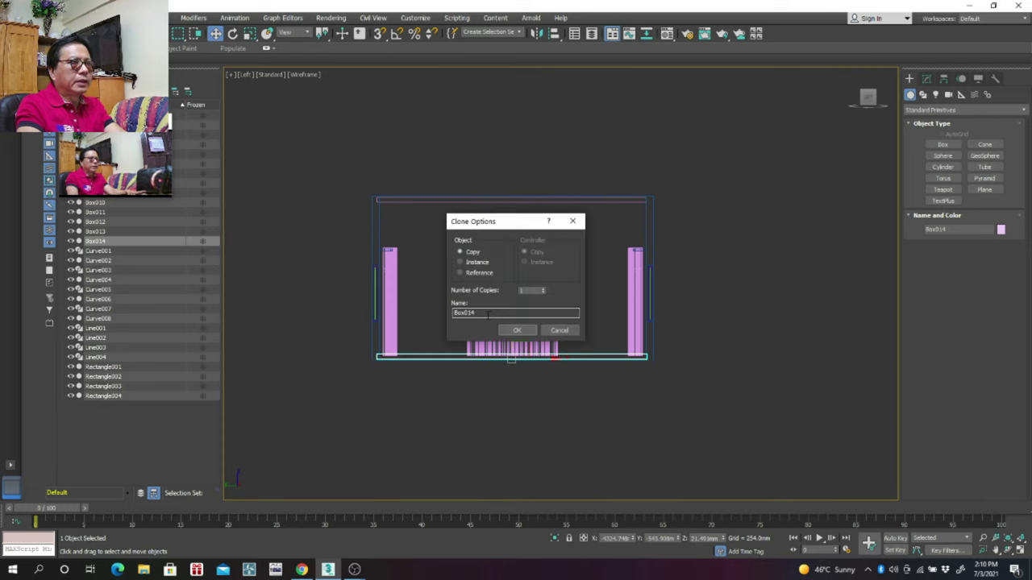
left_click(519, 331)
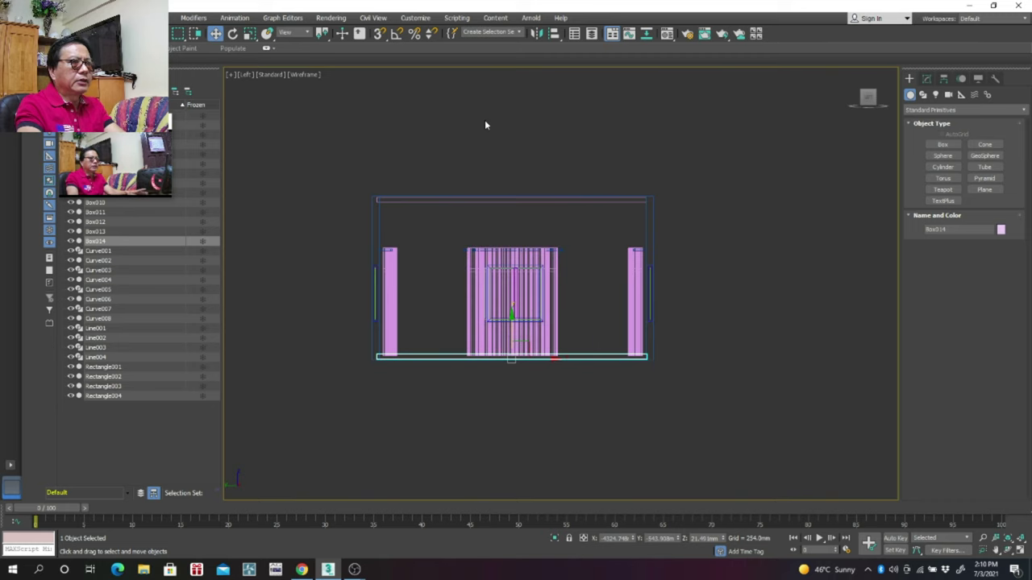
left_click(351, 91)
Step: Inspect the shaded room box in Perspective, then return to the Top view
left_click(315, 74)
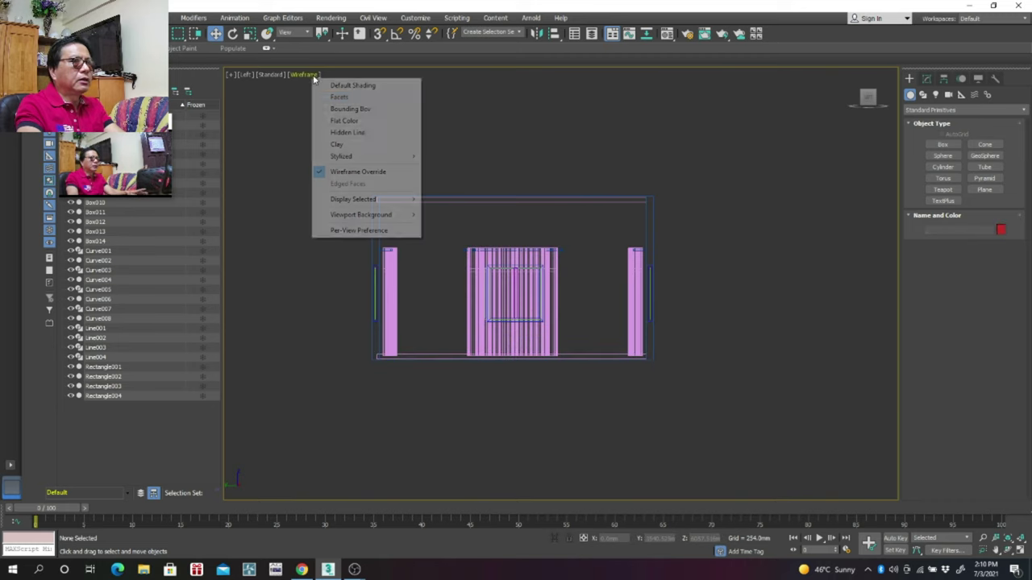
left_click(376, 85)
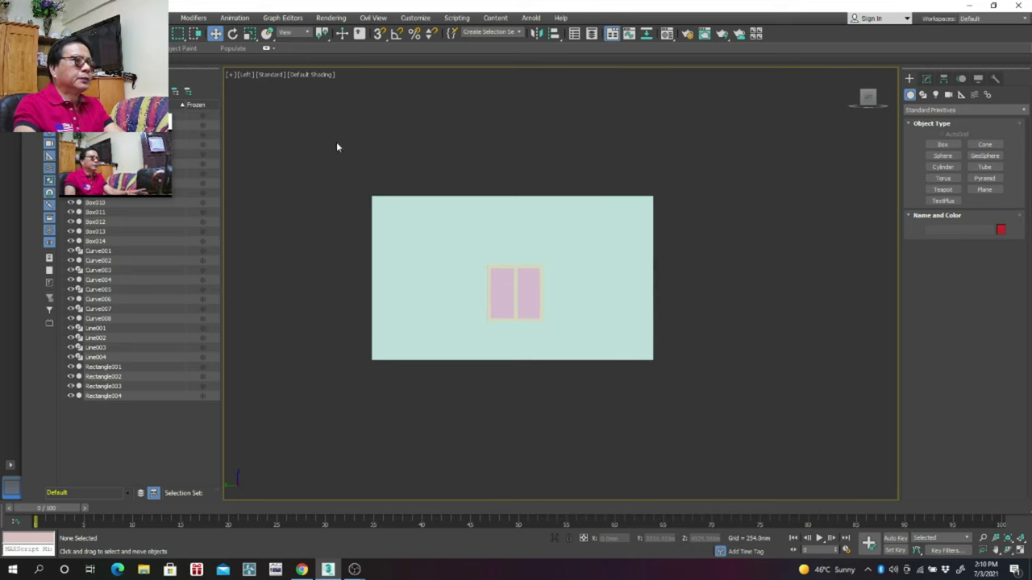
left_click(245, 74)
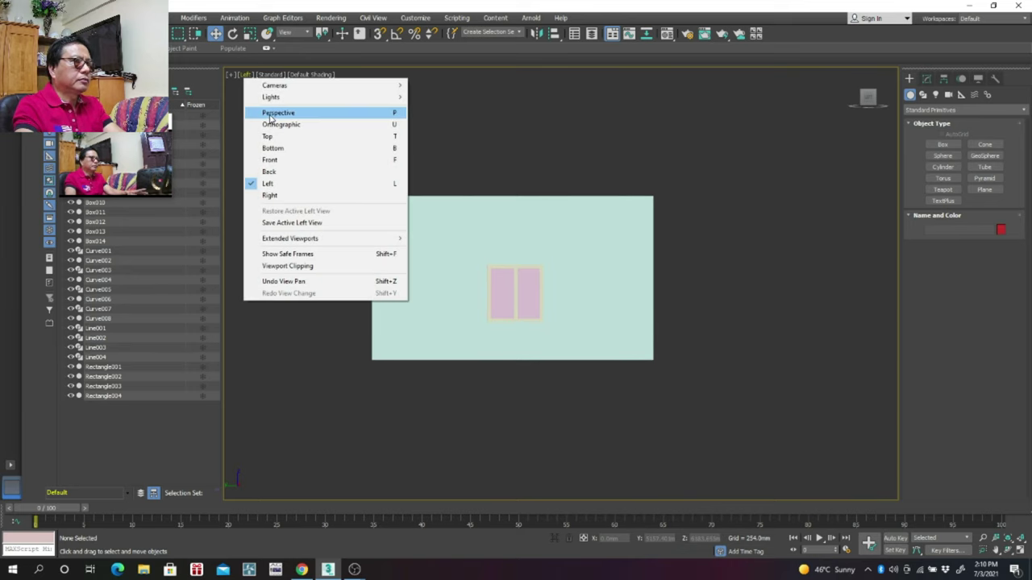
left_click(270, 113)
scroll(524, 213, "down", 3)
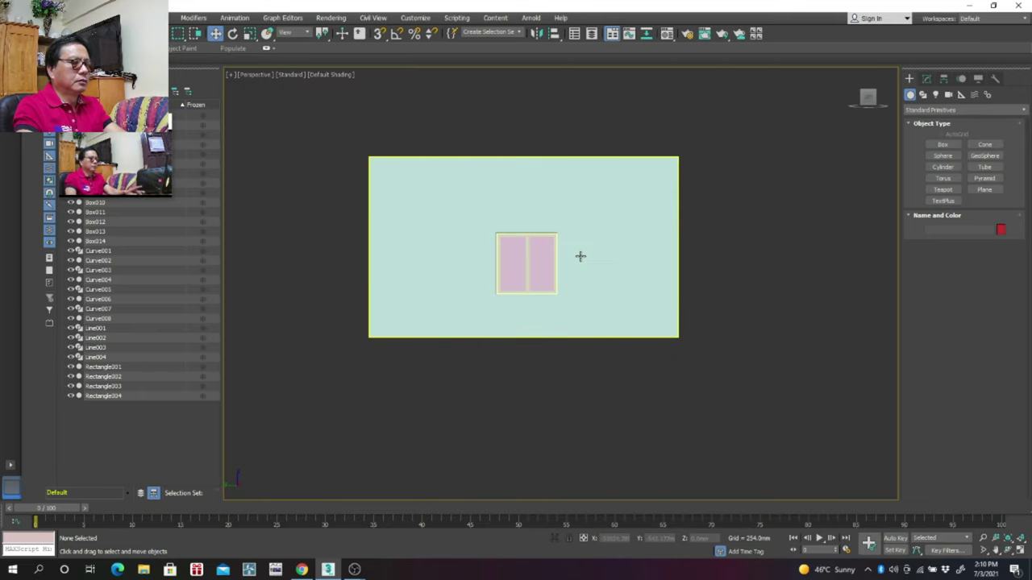
middle_click_drag(578, 256, 547, 275, "alt")
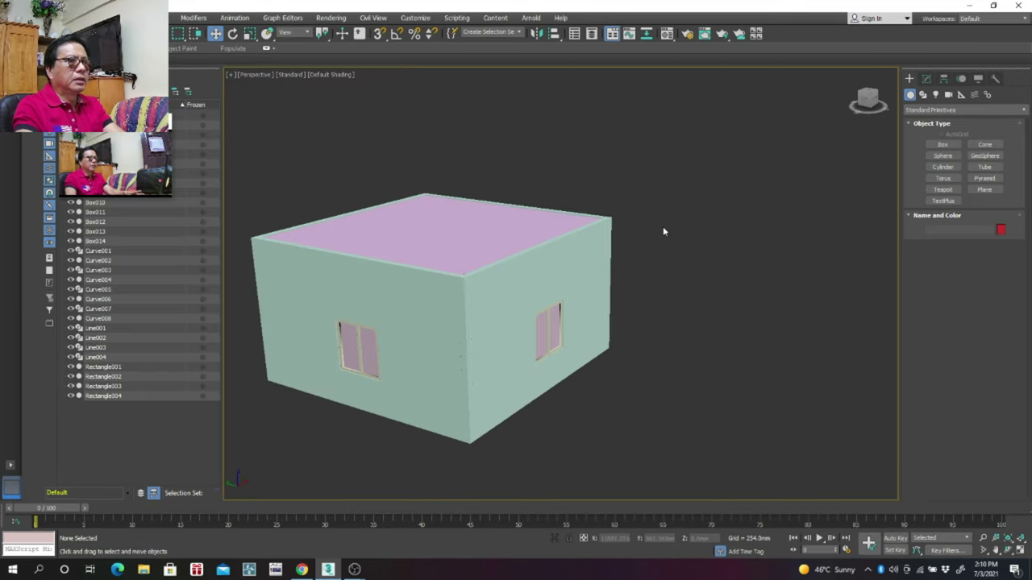
middle_click_drag(664, 231, 728, 212)
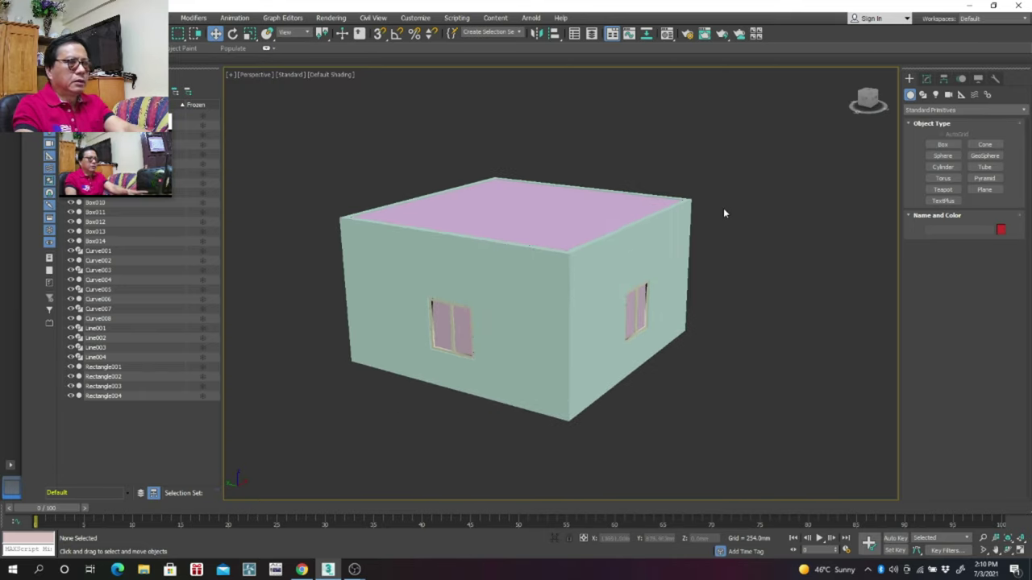
key("t")
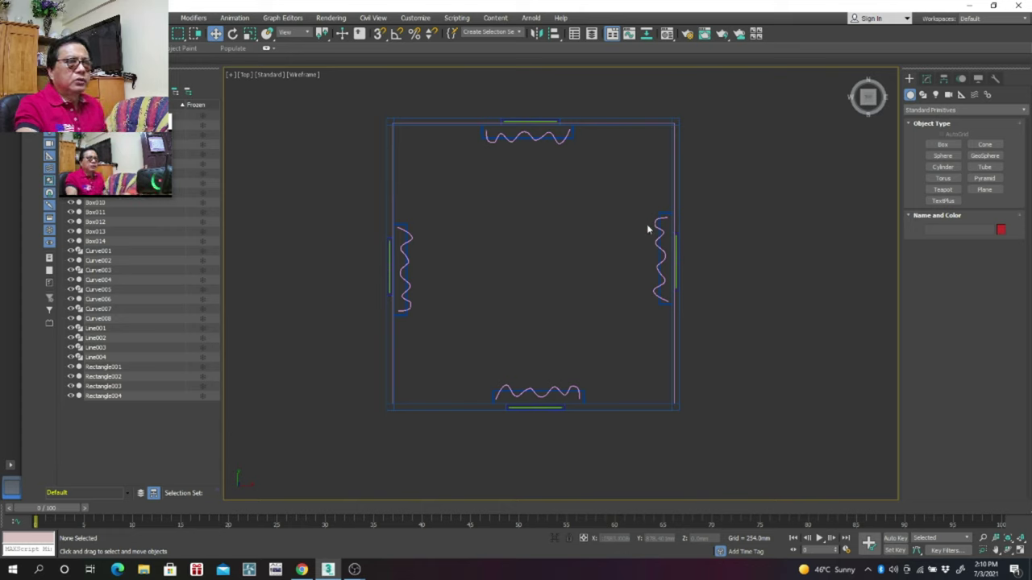
Step: Draw Cylinder001 at the room centre with radius 150 and height 100
mouse_move(538, 277)
middle_mouse_down()
mouse_move(509, 290)
mouse_move(522, 284)
middle_mouse_up()
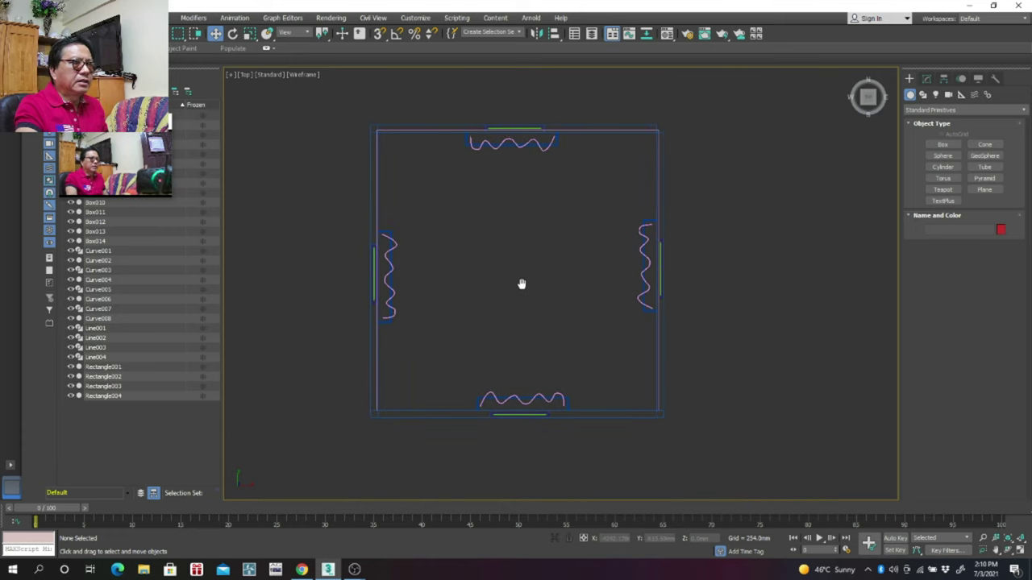
left_click(940, 167)
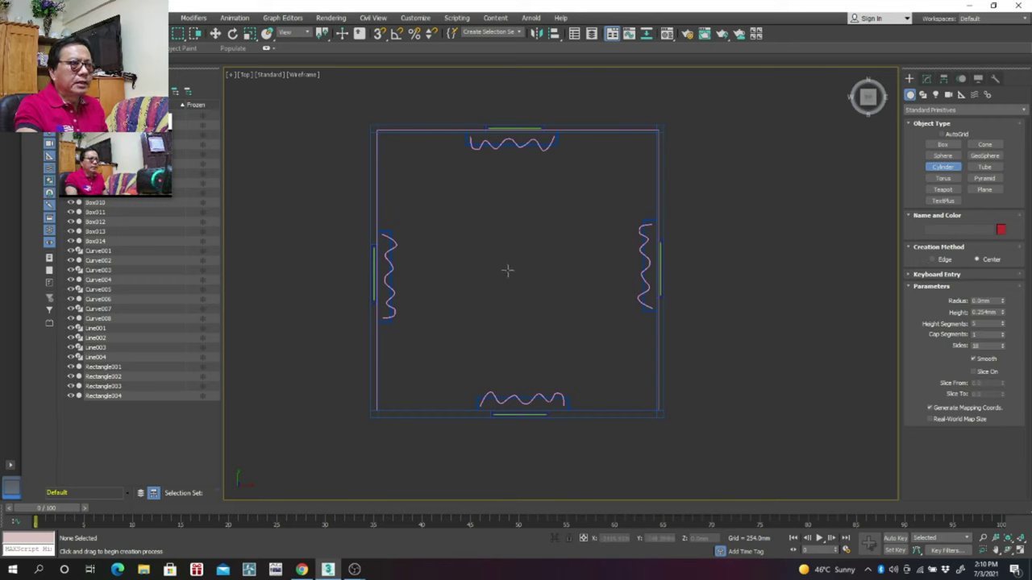
left_click_drag(508, 272, 519, 271)
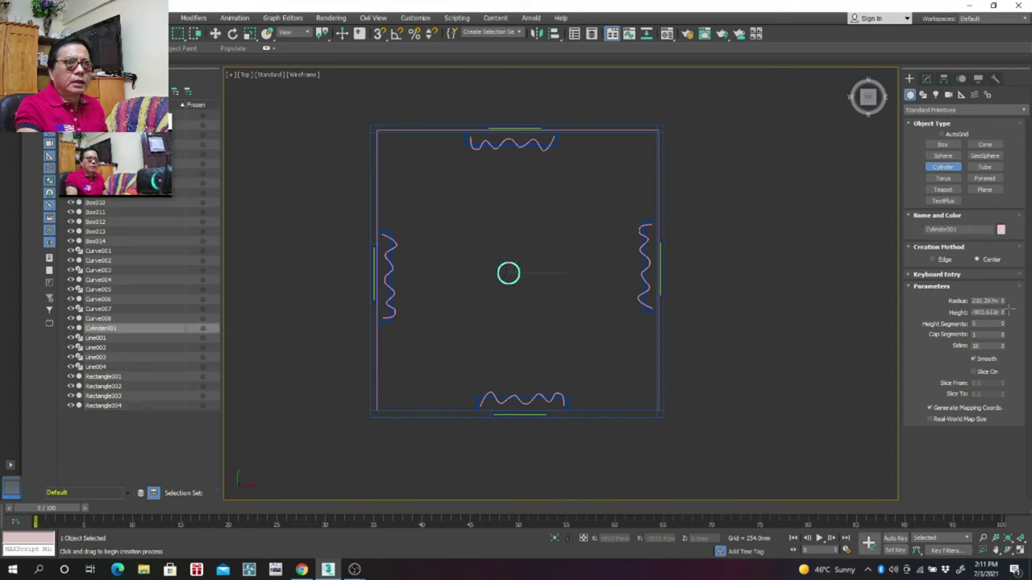
left_click_drag(995, 302, 967, 301)
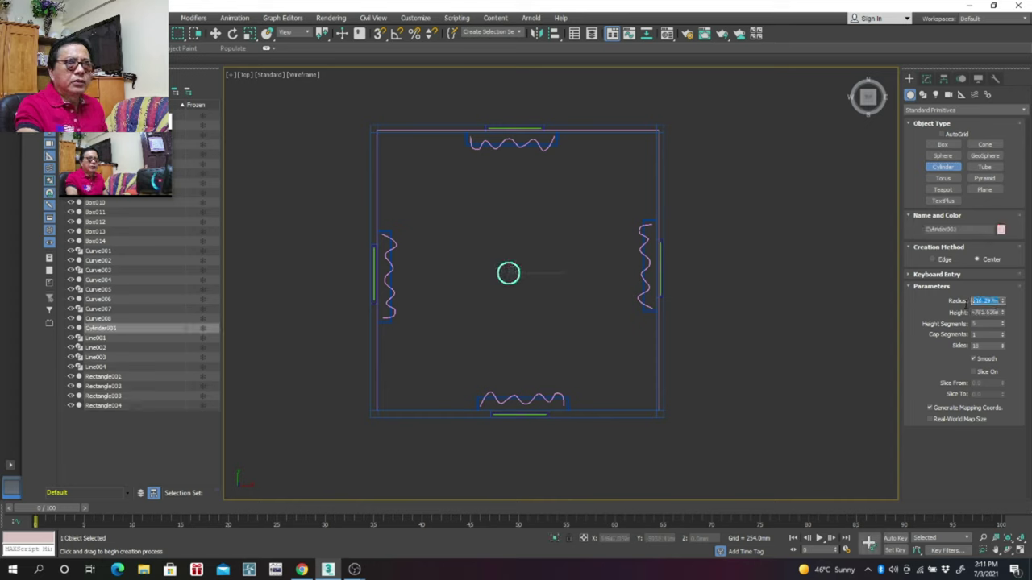
type("150")
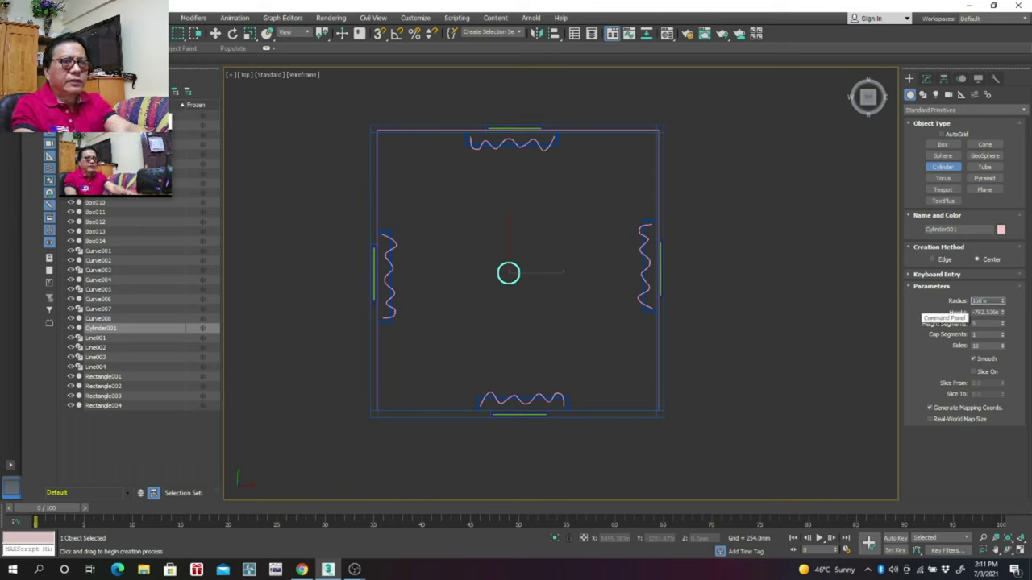
type("160")
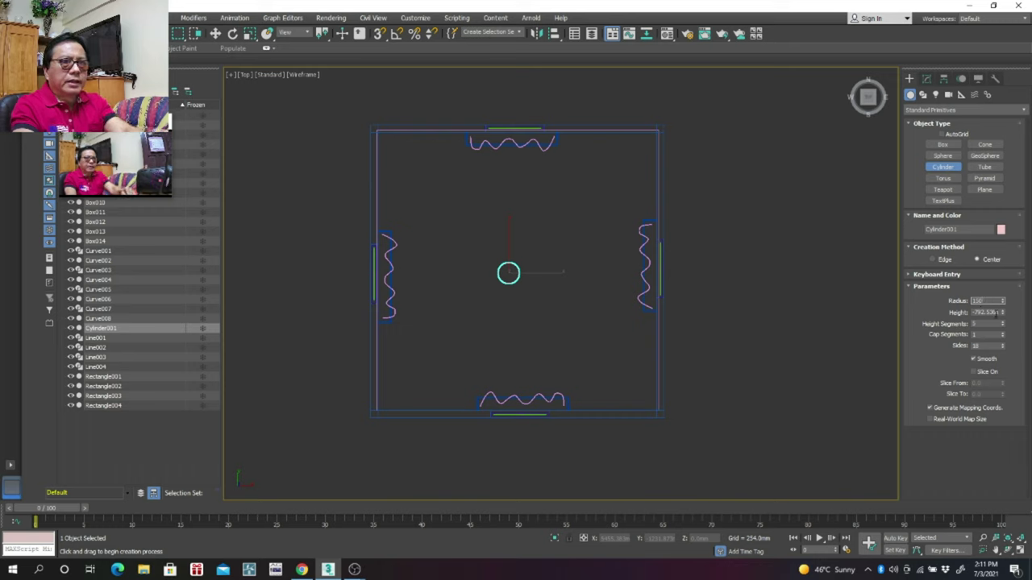
key("Tab")
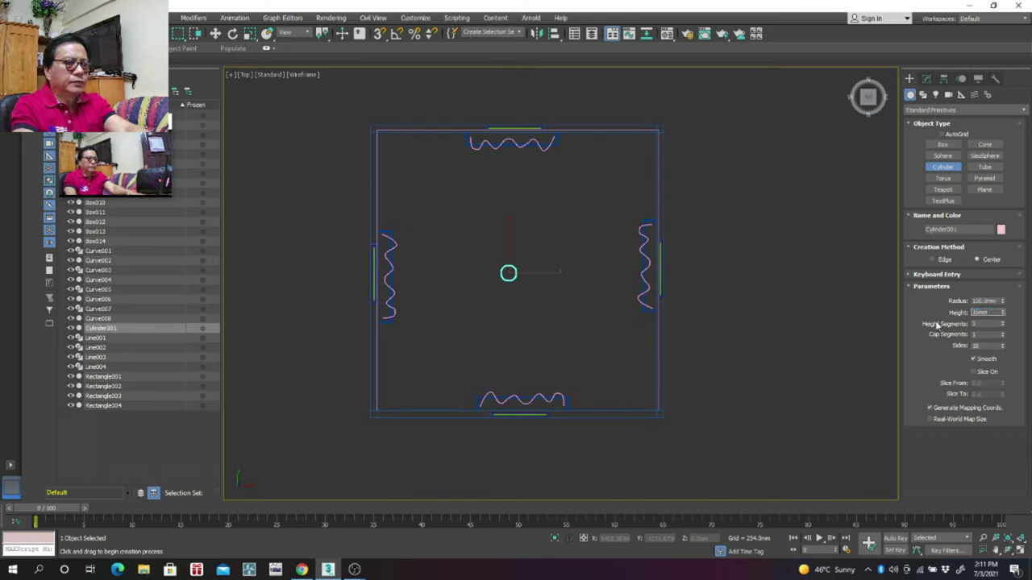
type("100")
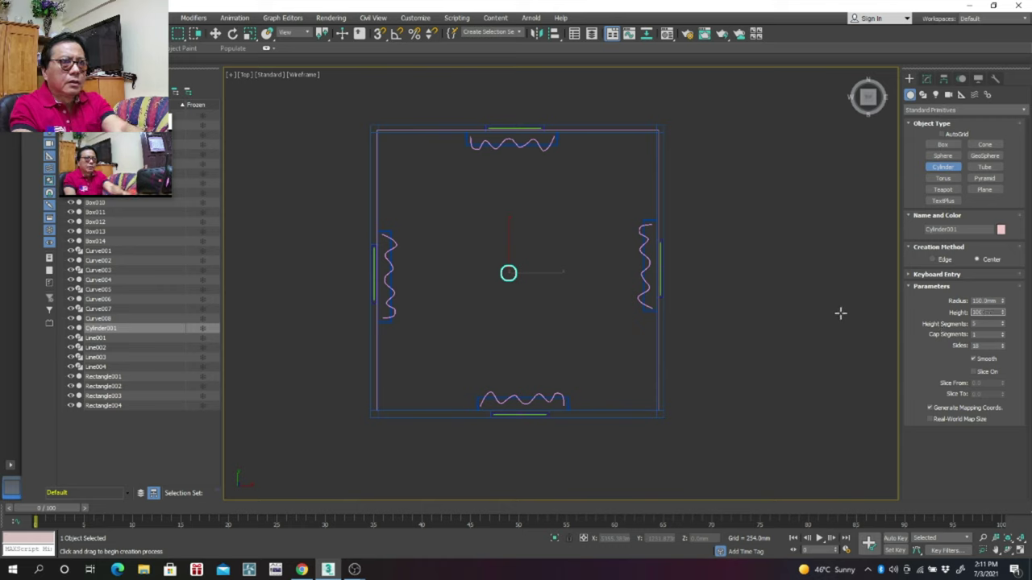
Step: In Left view, lift Cylinder001 up against the ceiling slab, then select ceiling slab Box013
right_click(781, 282)
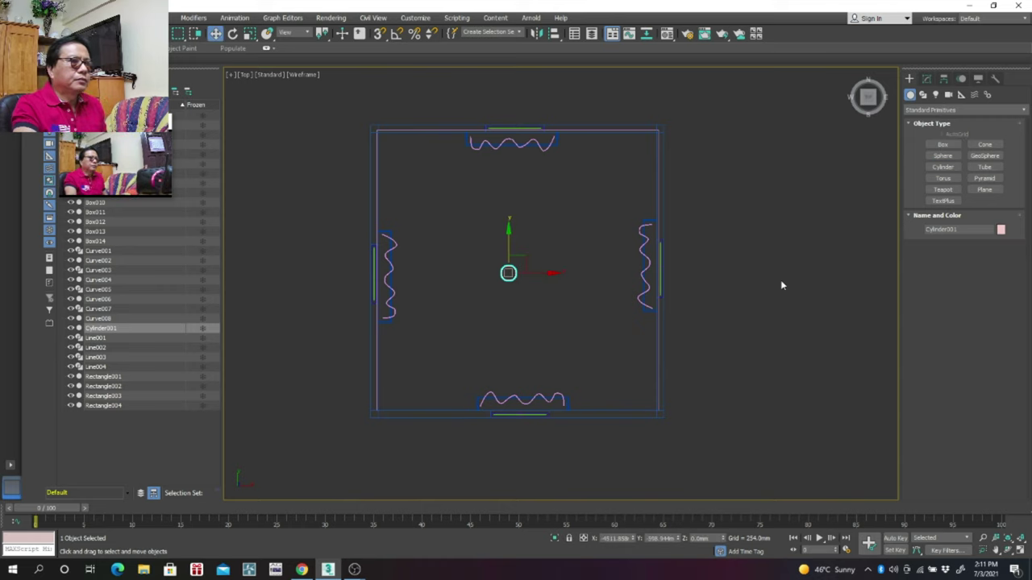
left_click(781, 281)
left_click(509, 274)
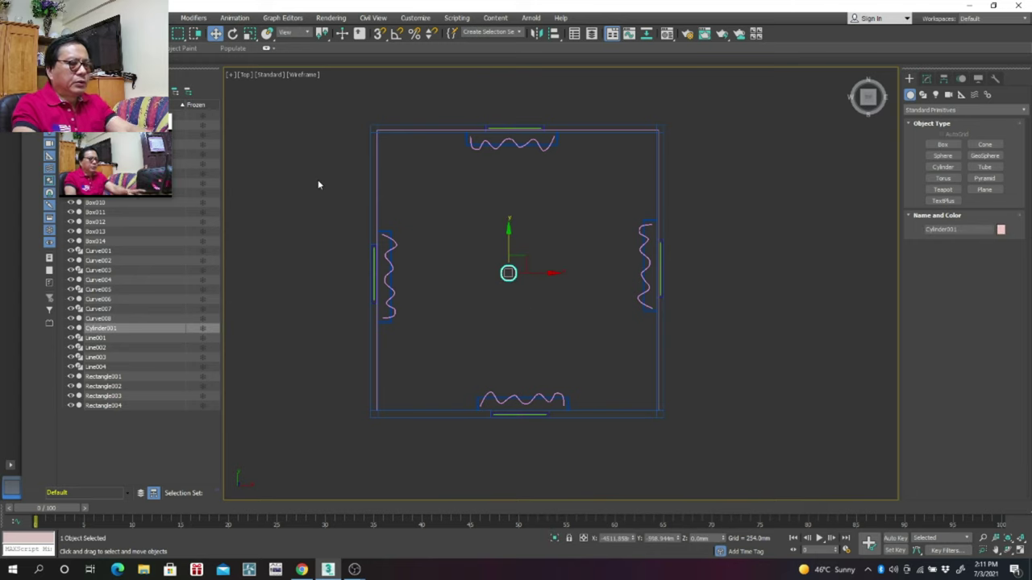
key("l")
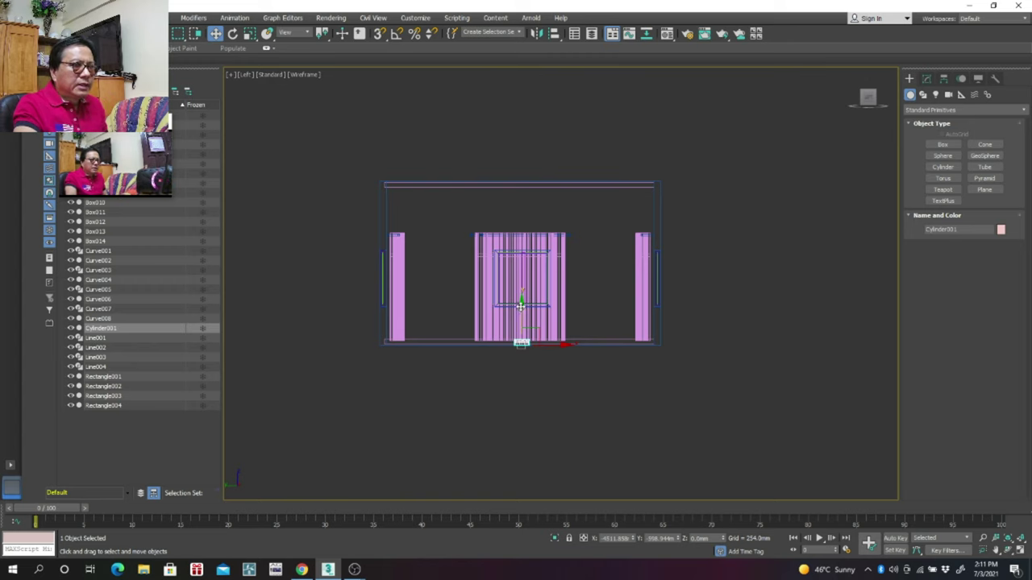
left_click_drag(521, 306, 535, 153)
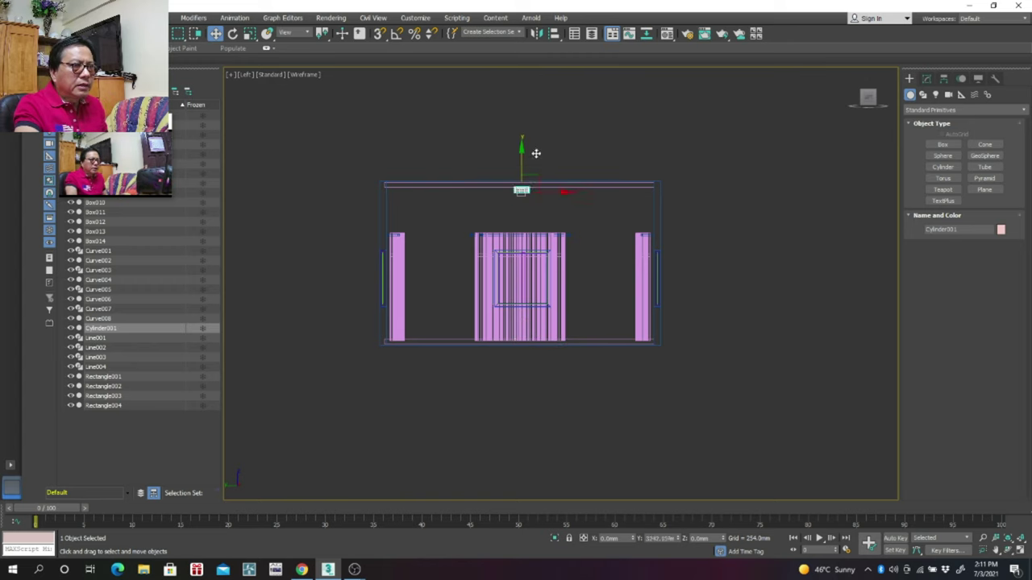
left_click_drag(535, 153, 535, 151)
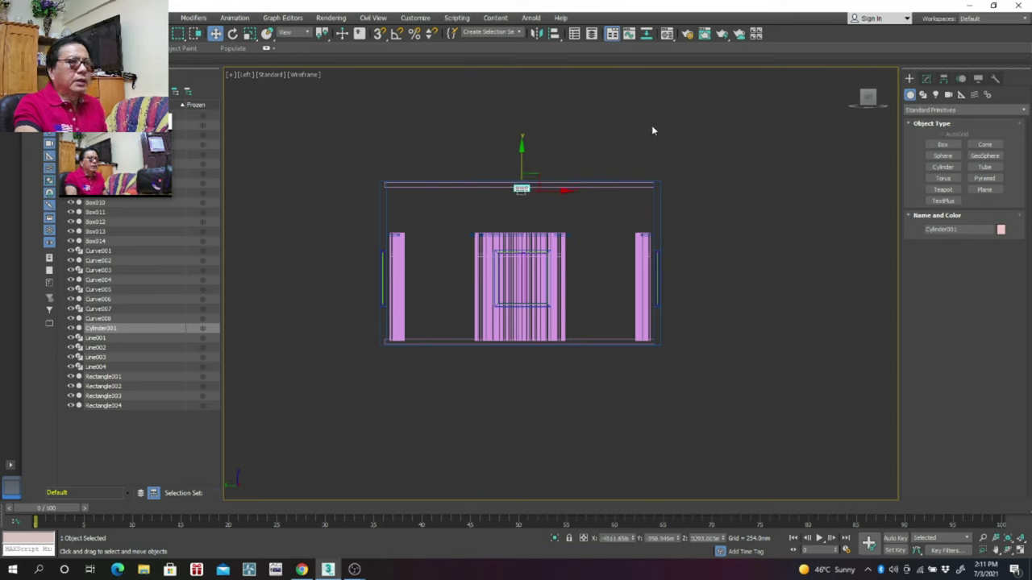
left_click(620, 129)
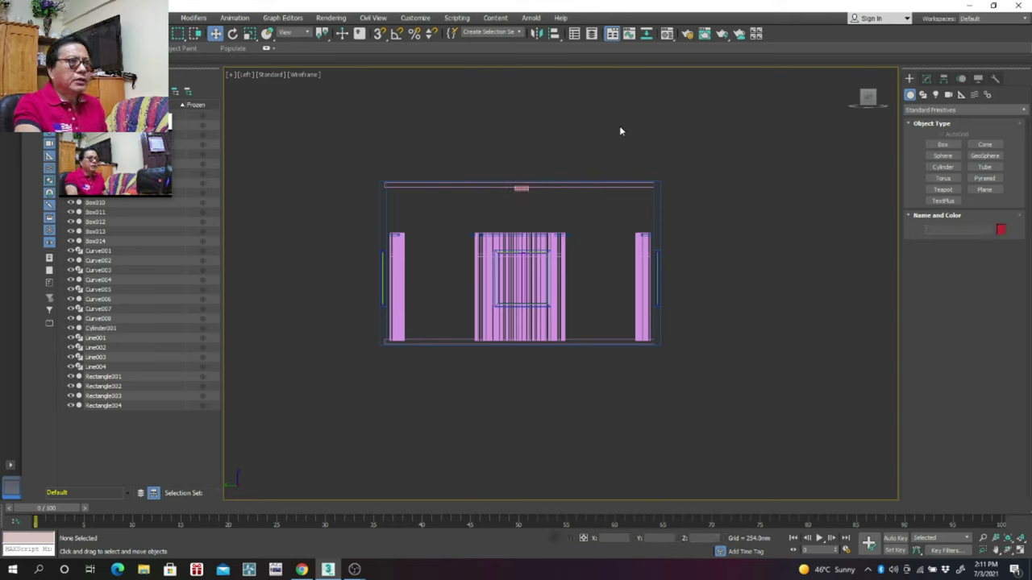
middle_click_drag(614, 136, 583, 135)
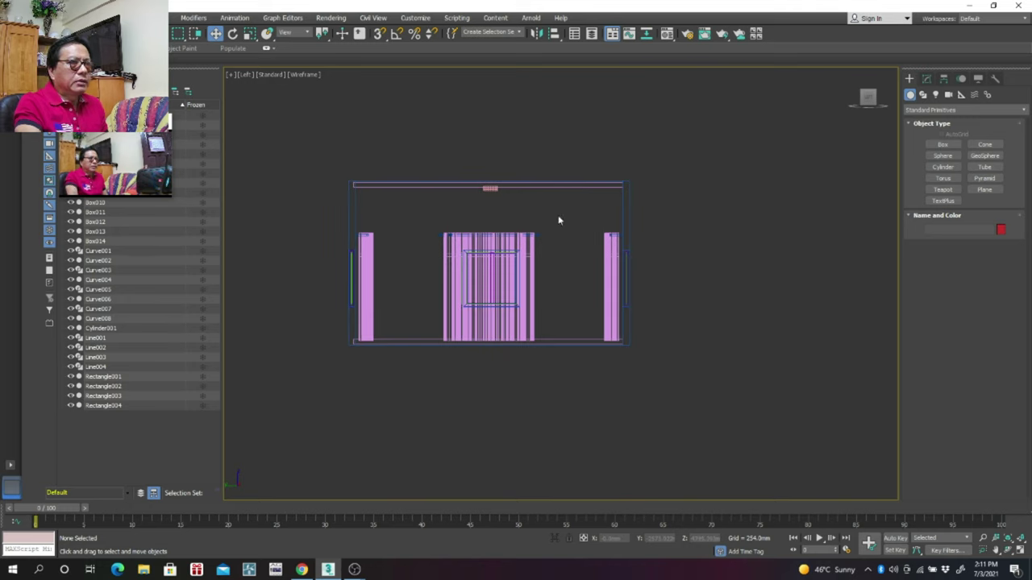
left_click(574, 185)
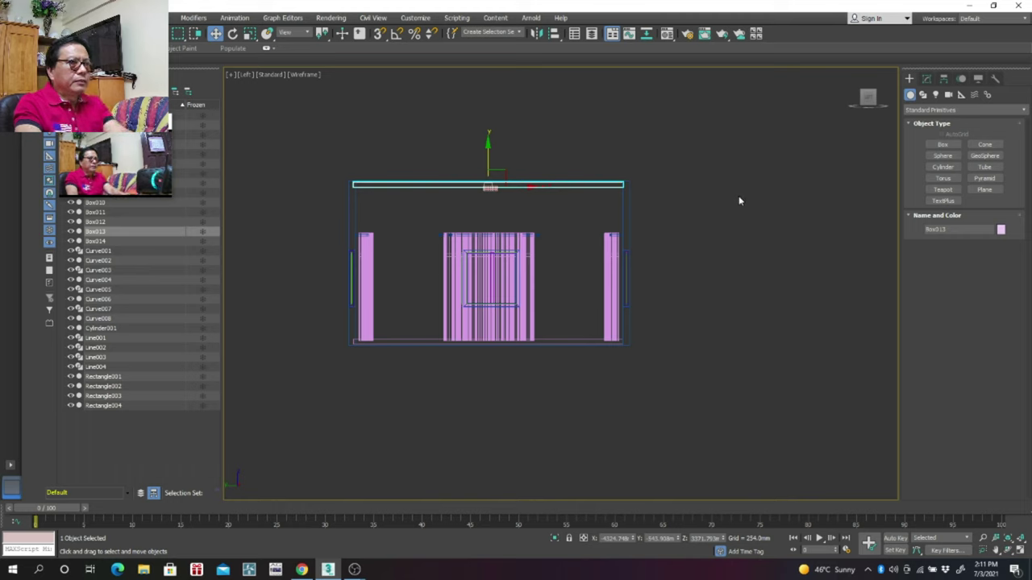
Step: Rename Material Editor slot 07 to '07 - ceiling' and give it a light teal diffuse
key("m")
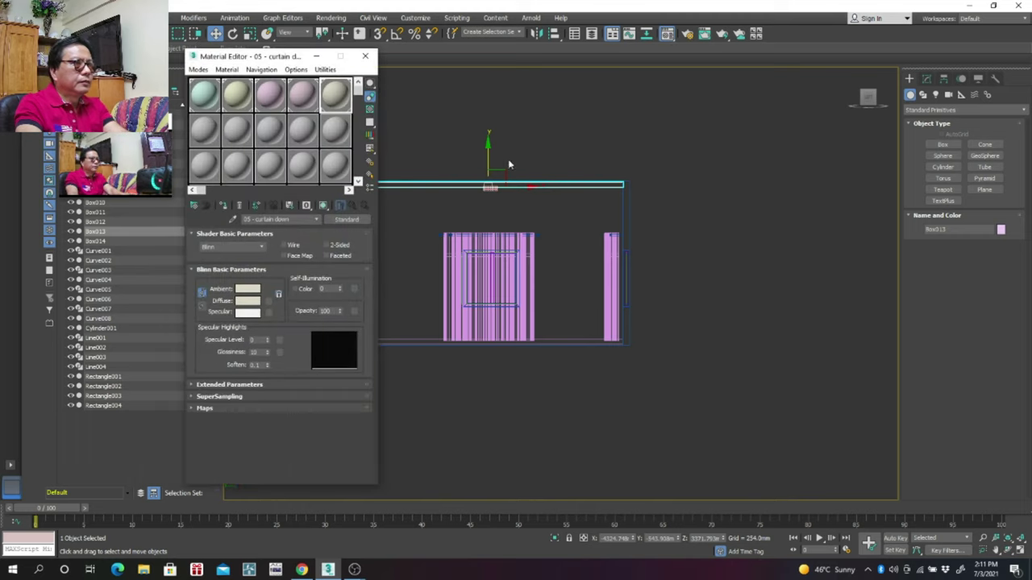
left_click(204, 129)
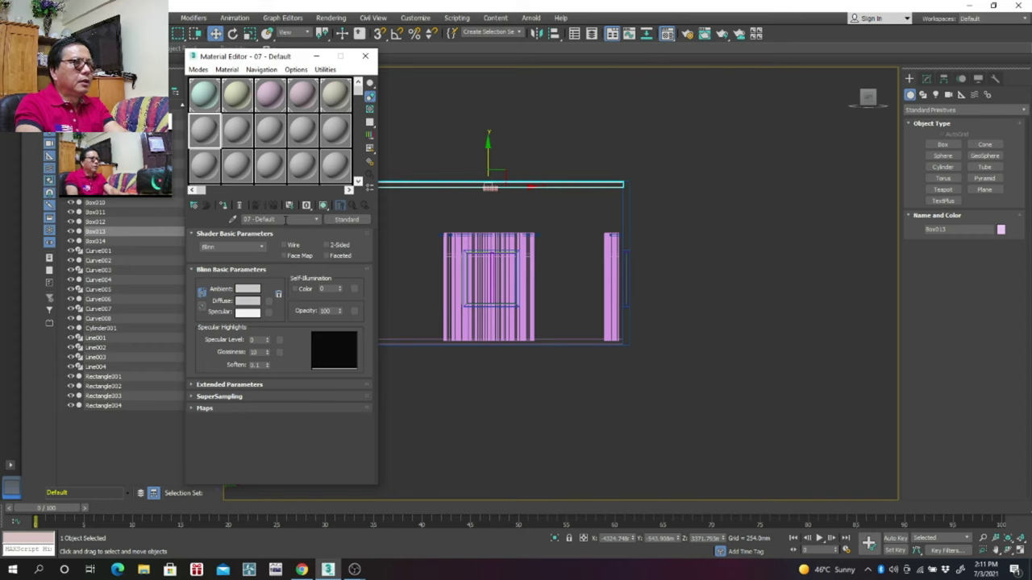
left_click(337, 99)
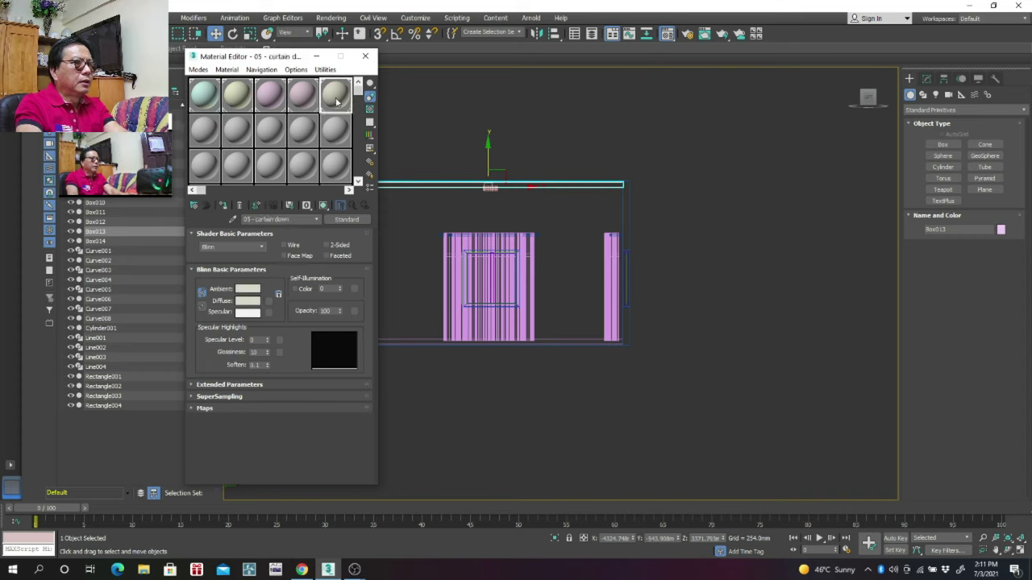
left_click(208, 132)
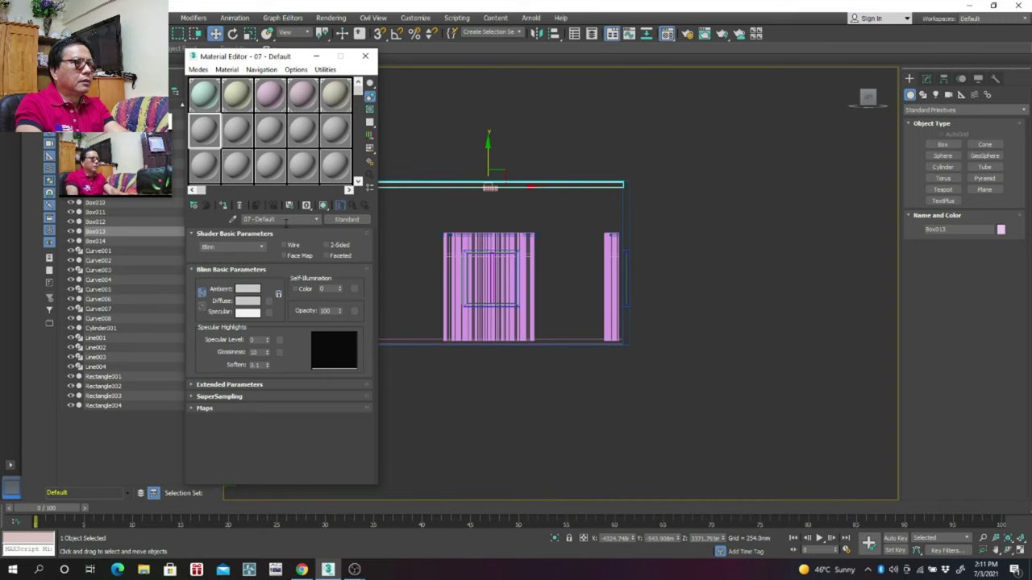
left_click(284, 219)
key("BackSpace")
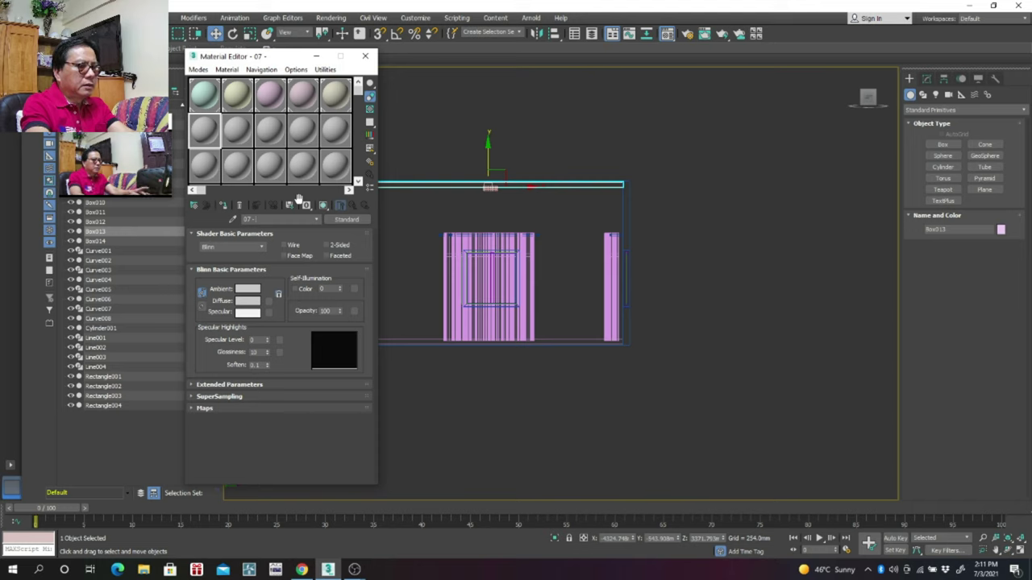
type("ceilin")
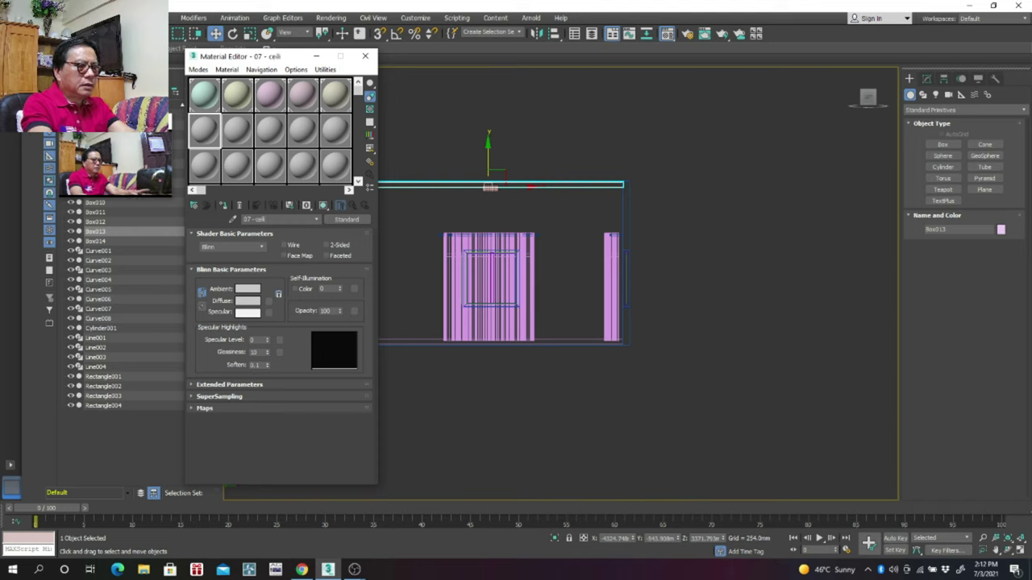
type("g")
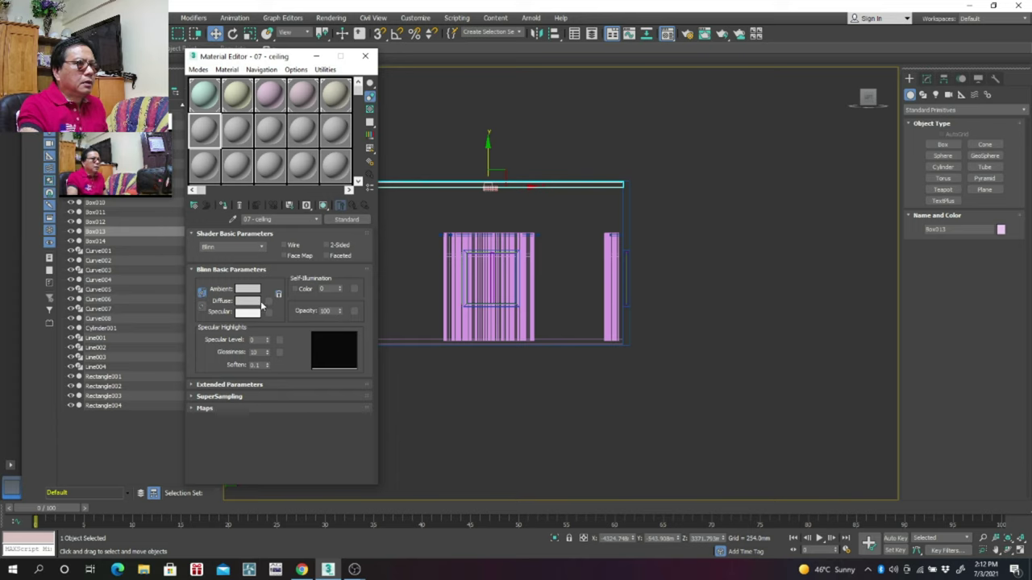
left_click(247, 303)
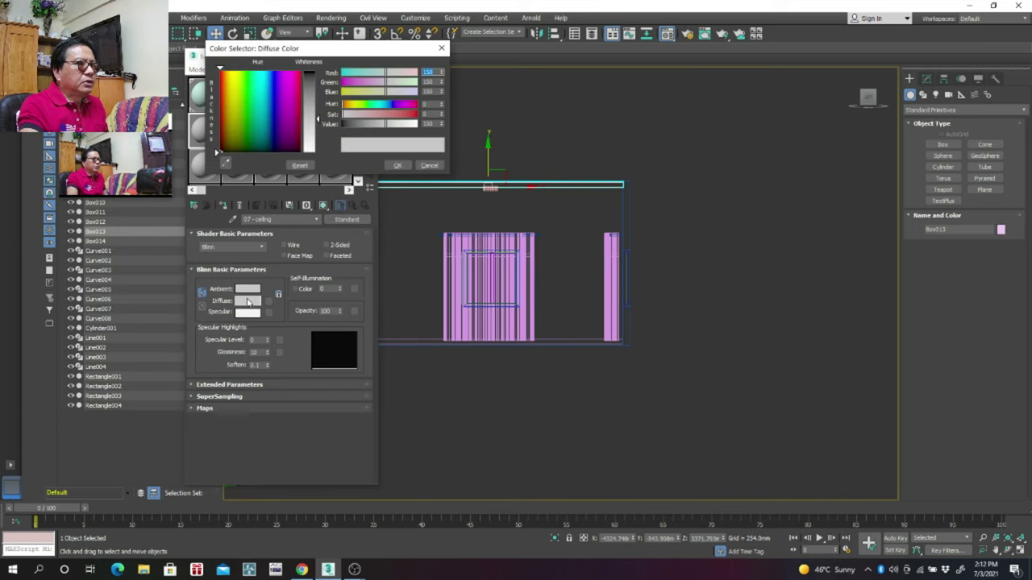
left_click(258, 102)
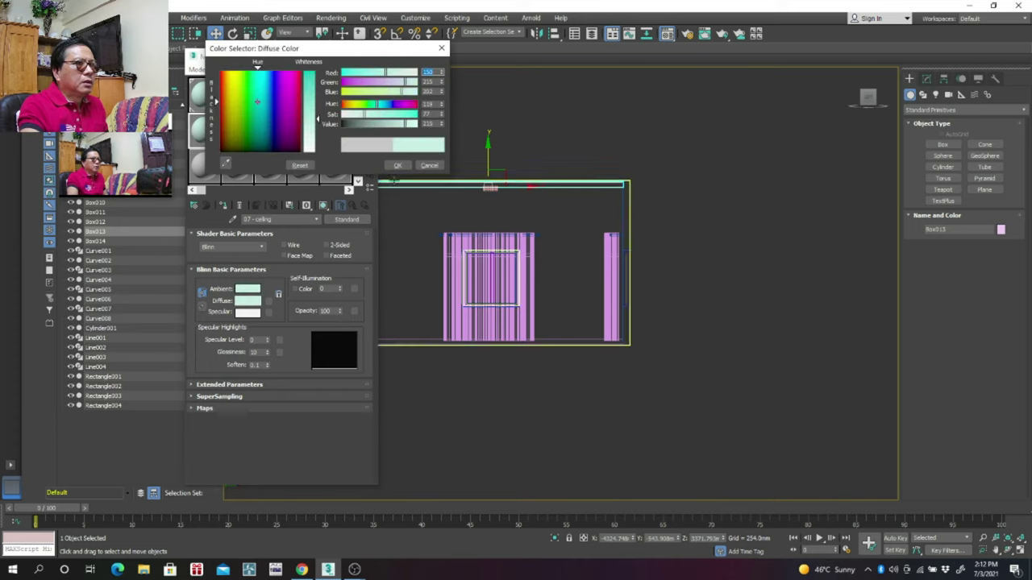
left_click(398, 166)
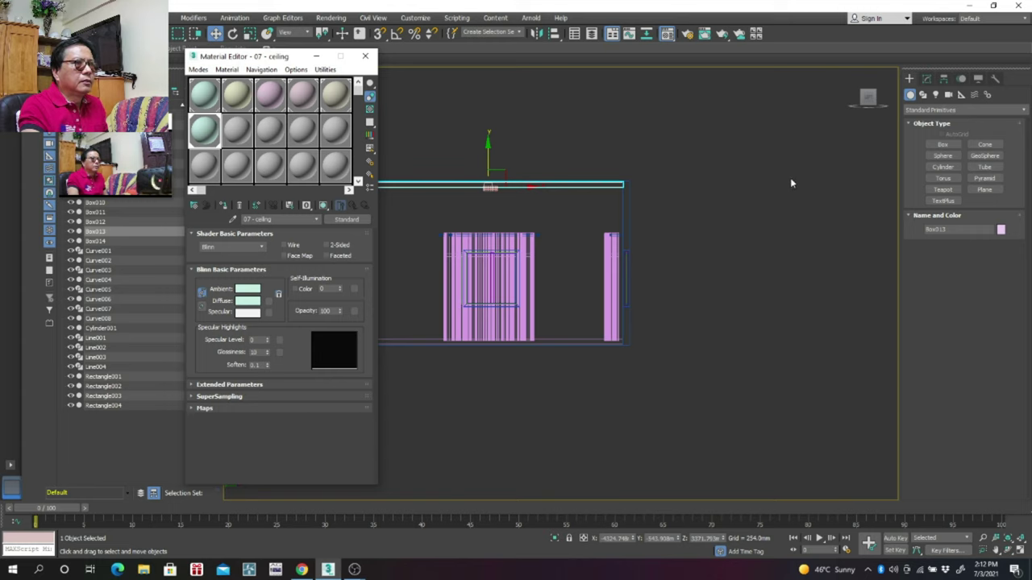
left_click(769, 190)
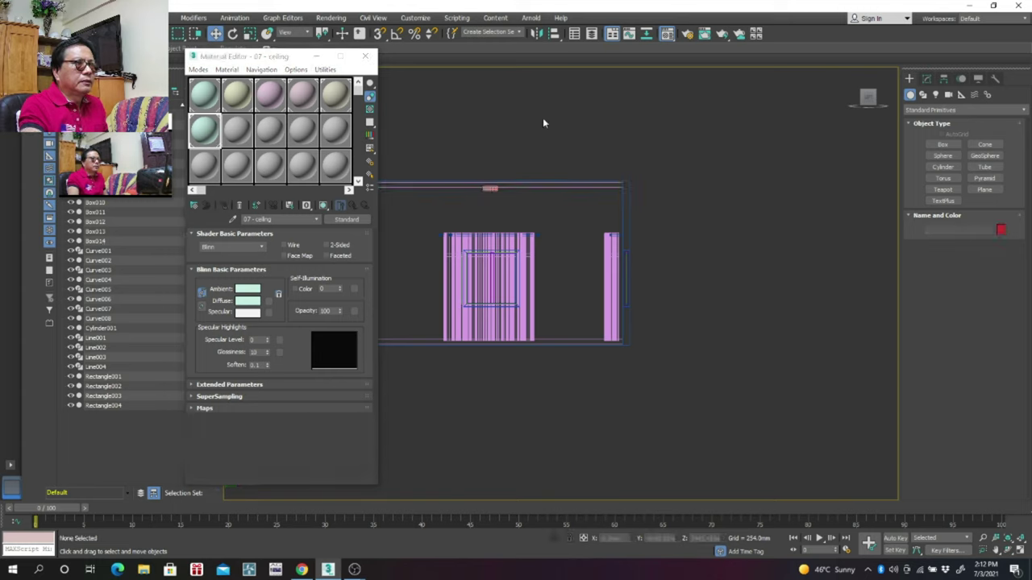
Step: Select floor slab Box014 and rename material slot 08 to '08 - flooring'
middle_click_drag(653, 171, 686, 157)
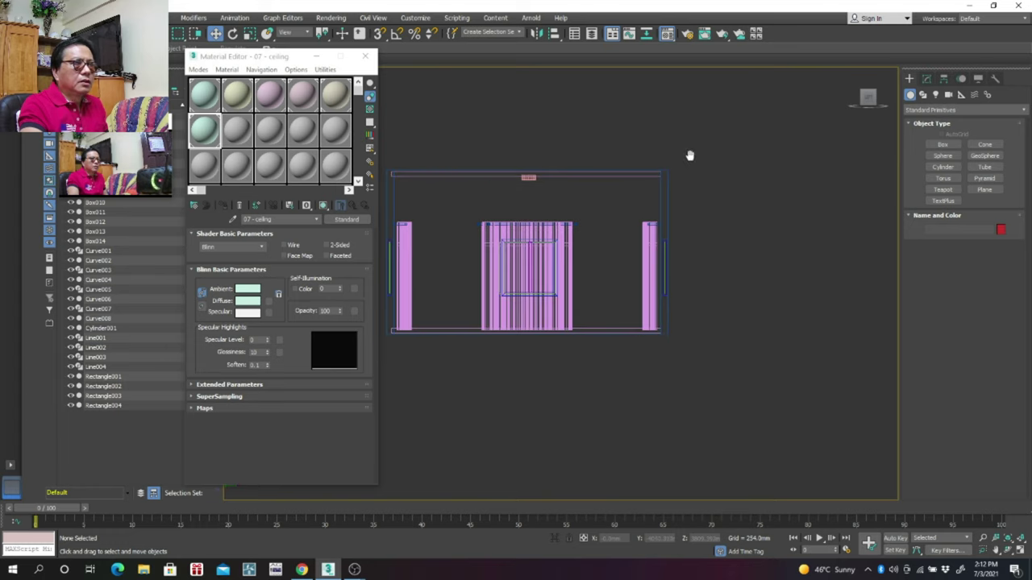
left_click(611, 326)
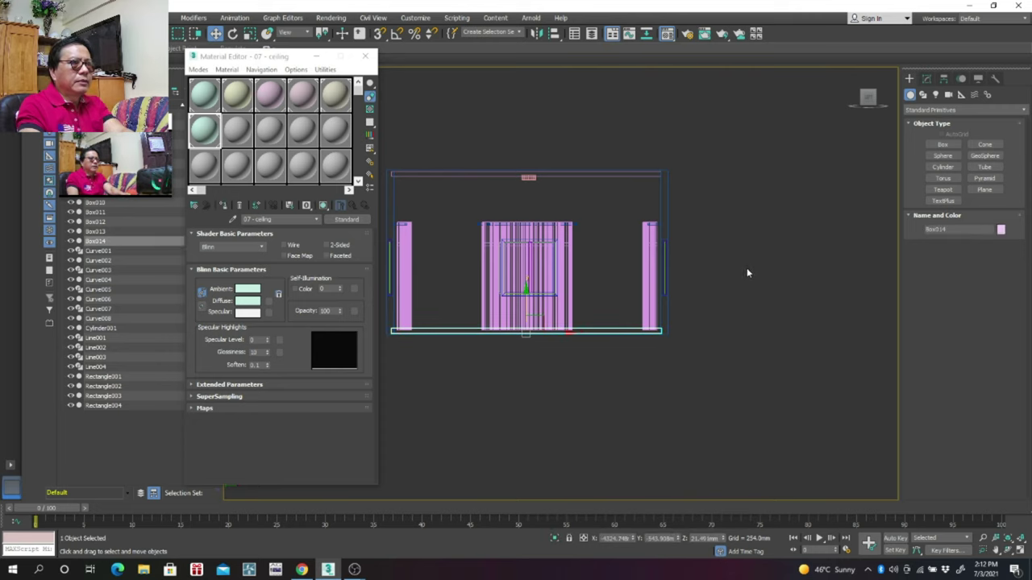
key("m")
key("m")
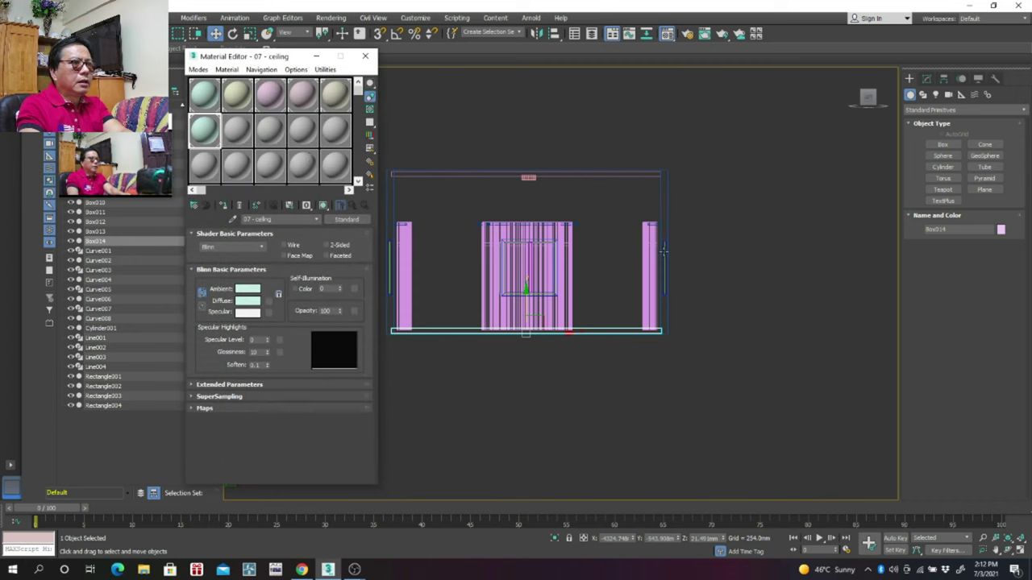
left_click(239, 137)
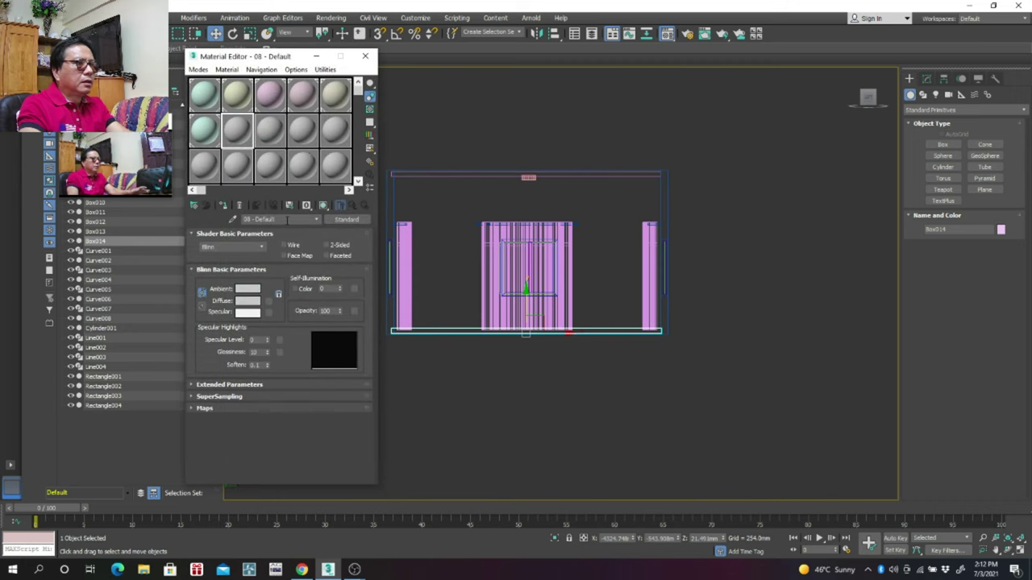
key("BackSpace")
key("BackSpace")
key("BackSpace")
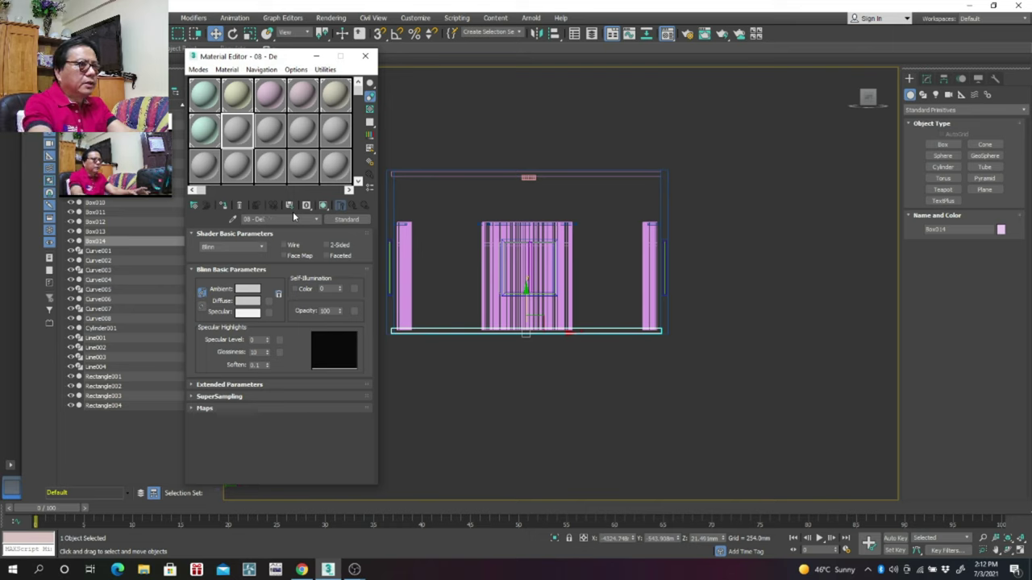
key("BackSpace")
key("BackSpace")
key("BackSpace")
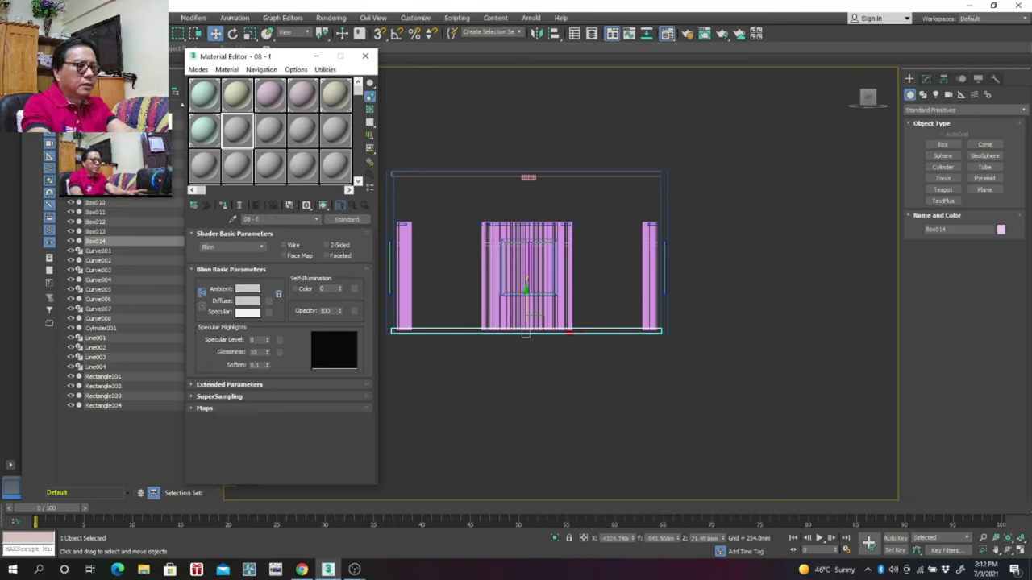
type("looring")
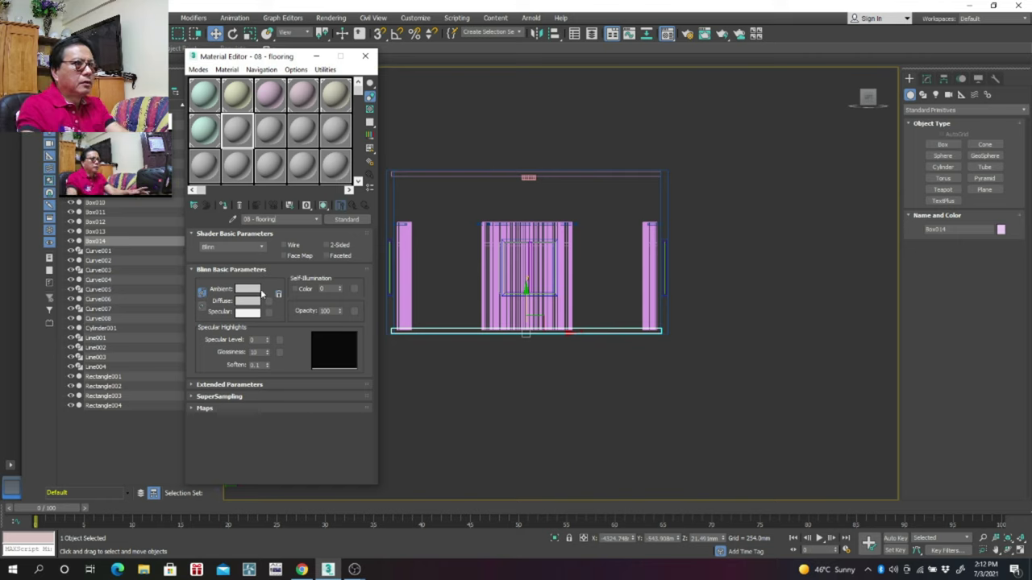
Step: Give the flooring material a pink diffuse colour and assign it to Box014
left_click(251, 303)
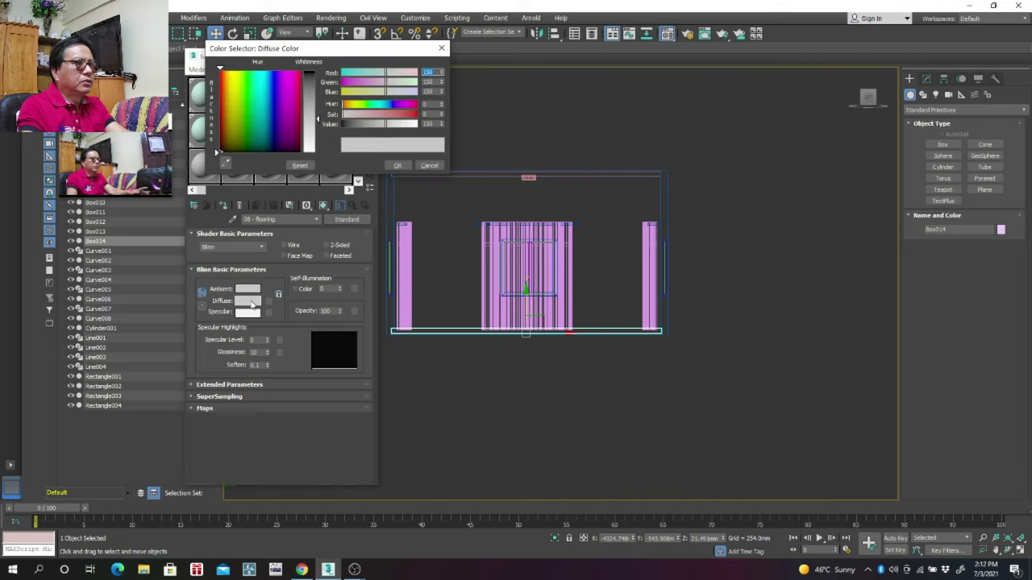
left_click(293, 119)
left_click(398, 166)
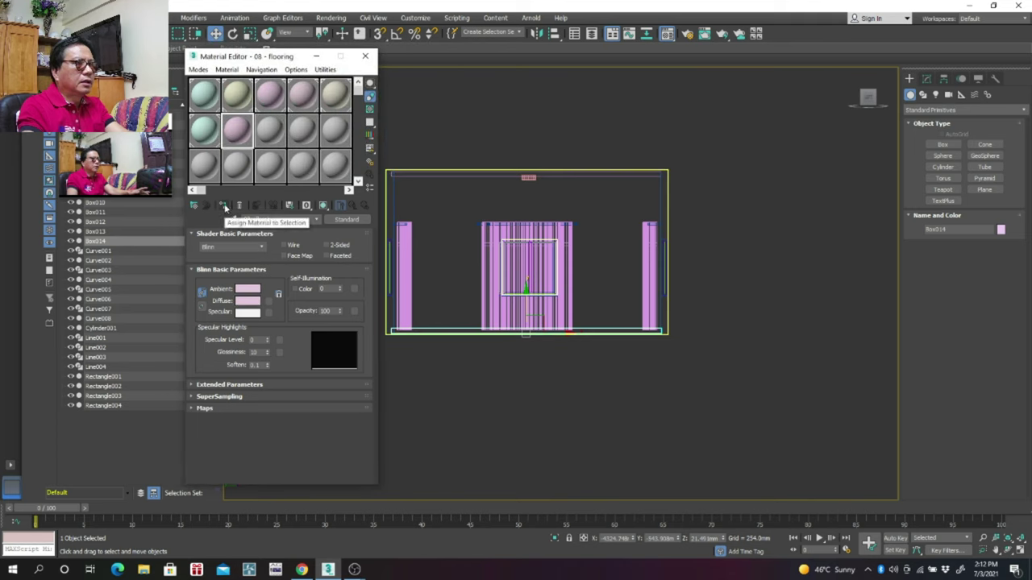
left_click(225, 208)
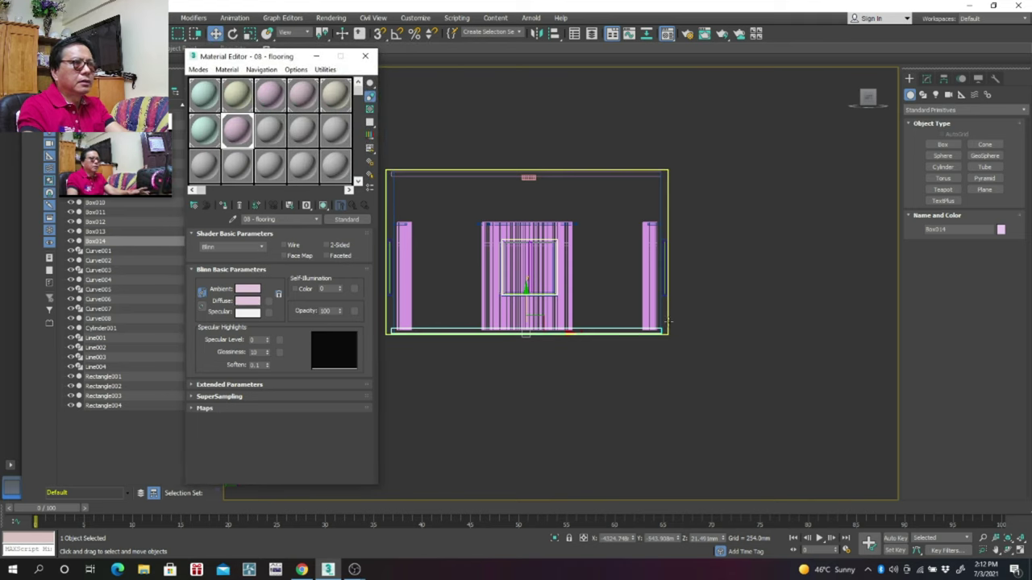
left_click(753, 279)
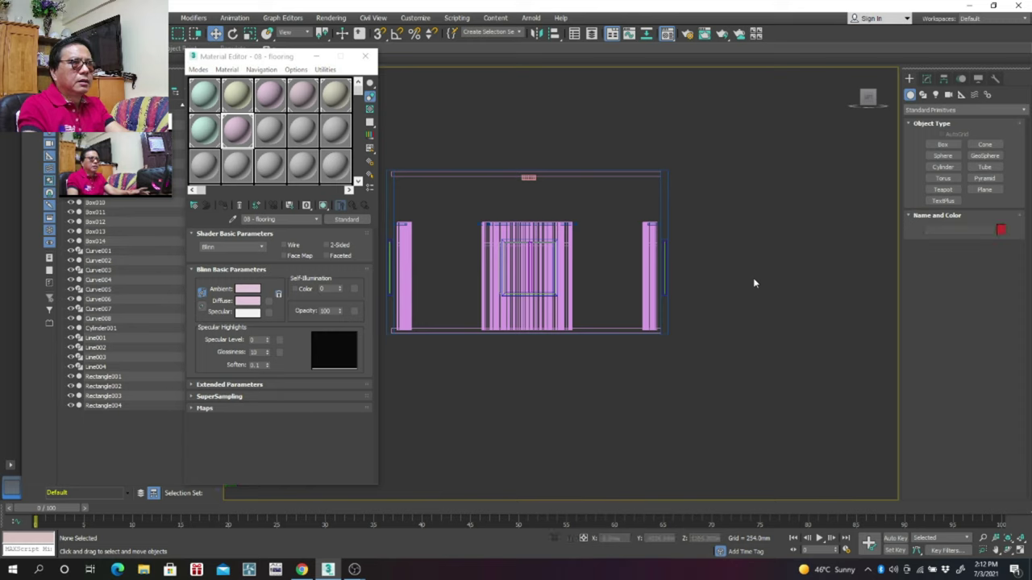
Step: Create a '09 - light' material with a pale lavender diffuse colour and assign it to the lamp cylinder
left_click(528, 179)
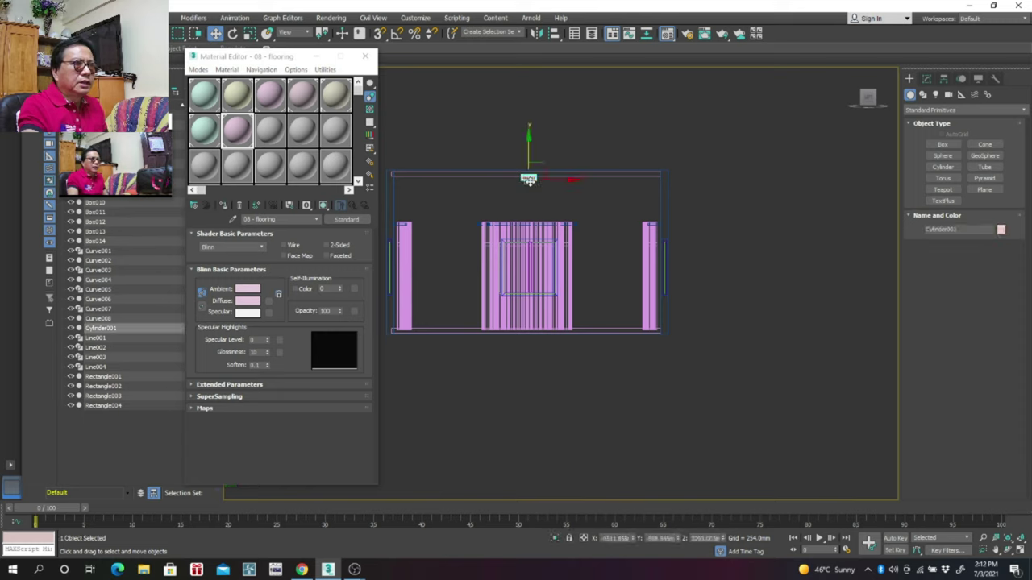
left_click(269, 131)
key("BackSpace")
key("BackSpace")
key("BackSpace")
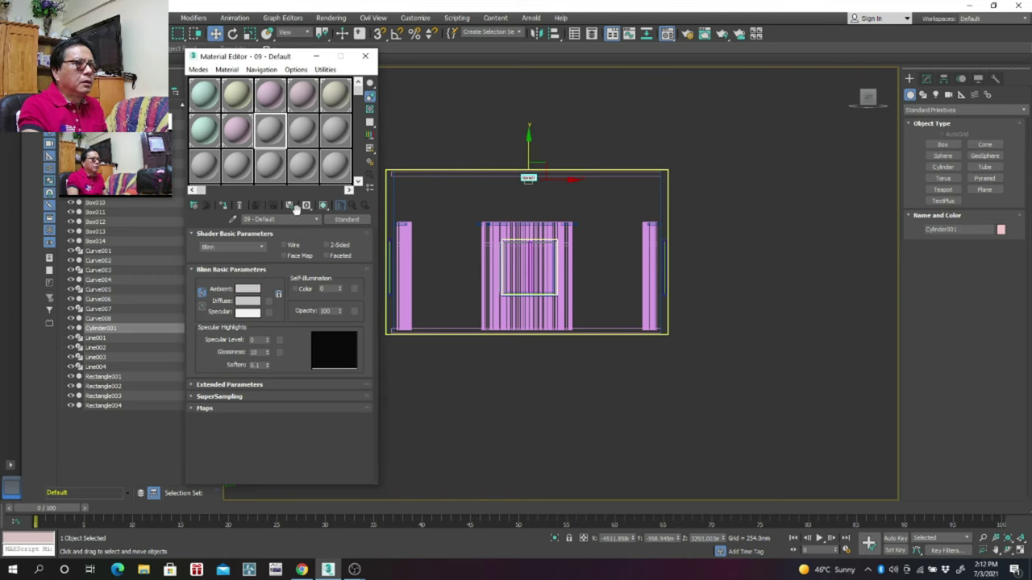
key("BackSpace")
key("BackSpace")
key("BackSpace")
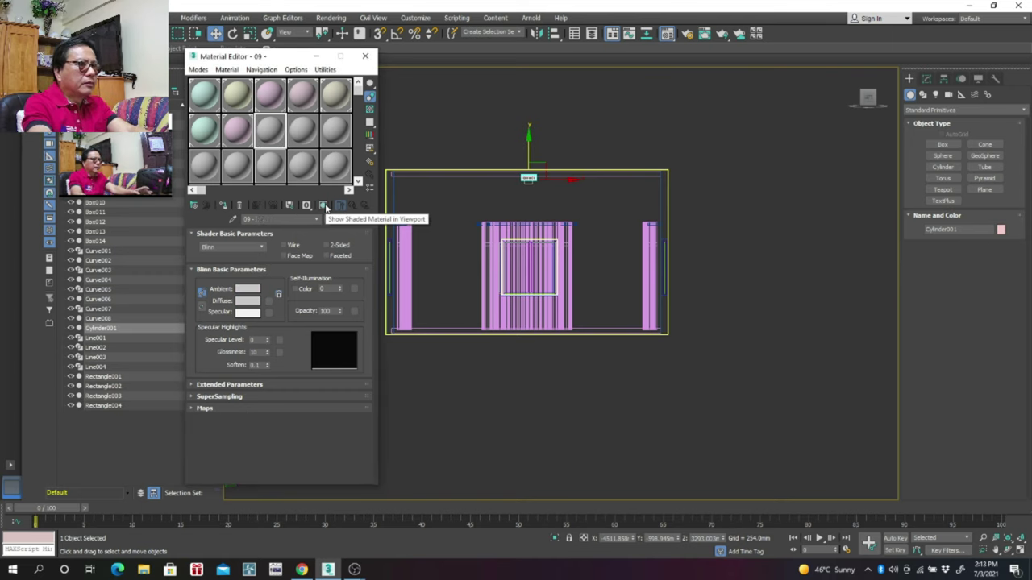
type("lig")
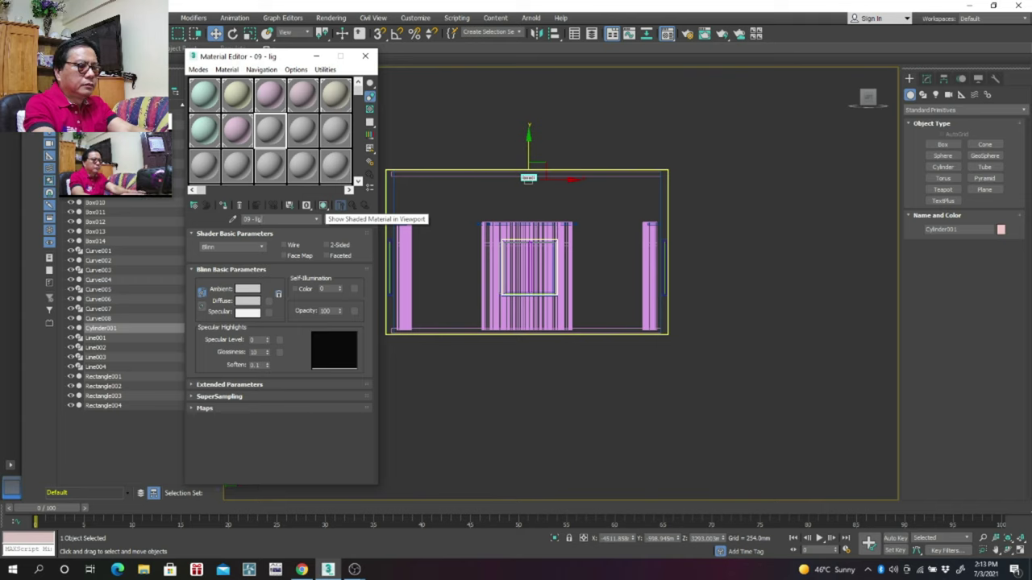
type("ht")
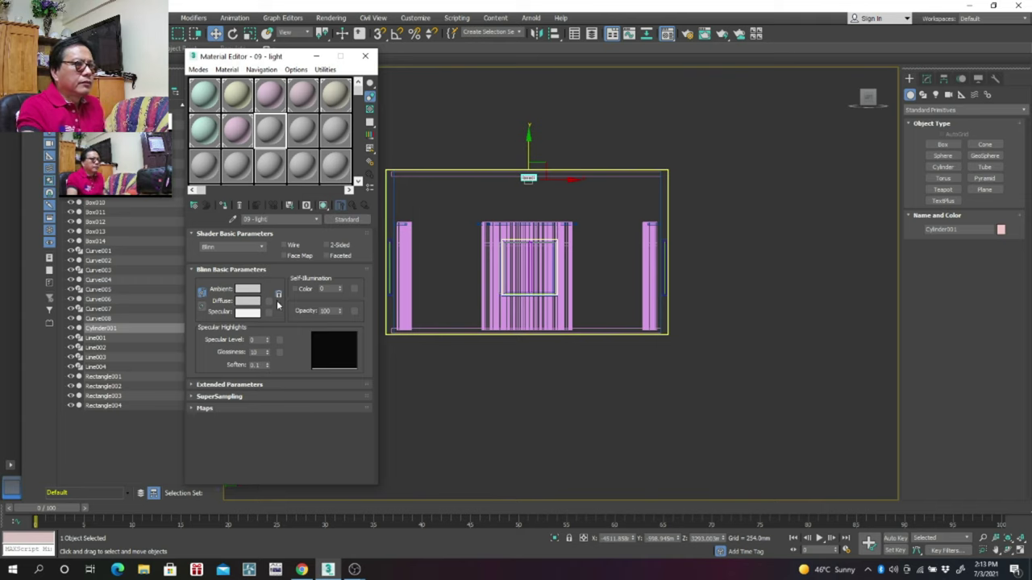
left_click(250, 301)
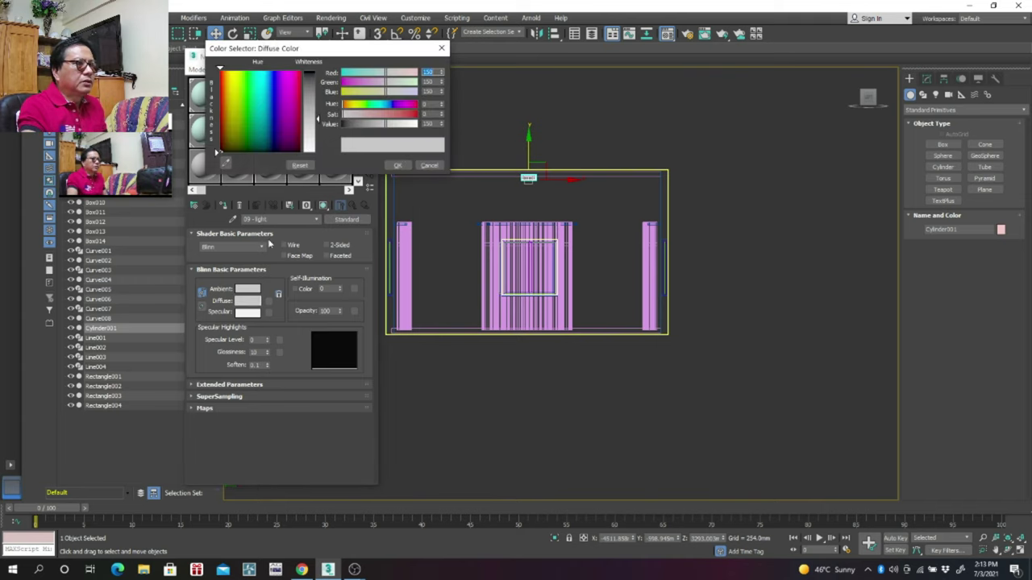
left_click(285, 134)
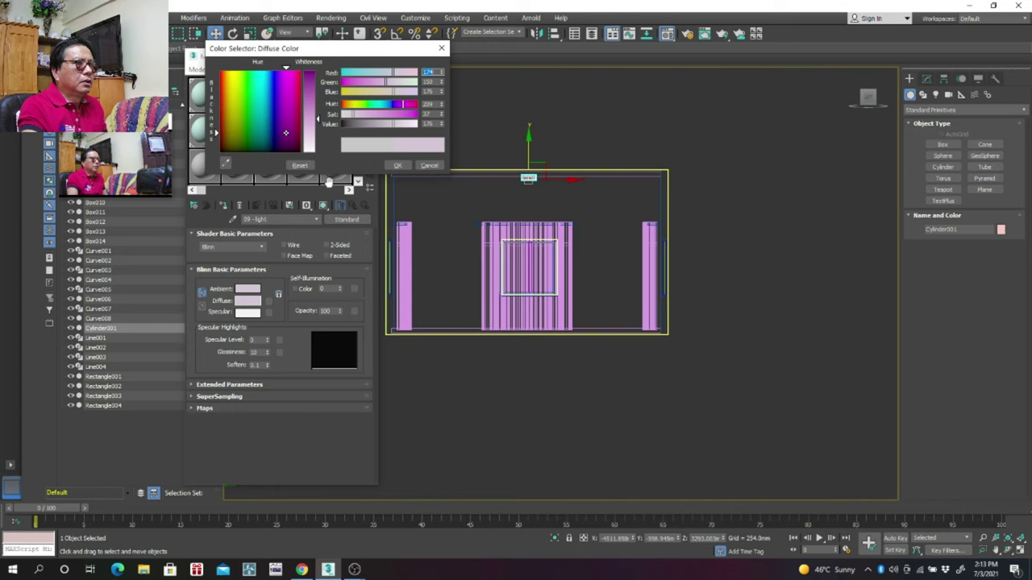
left_click(396, 166)
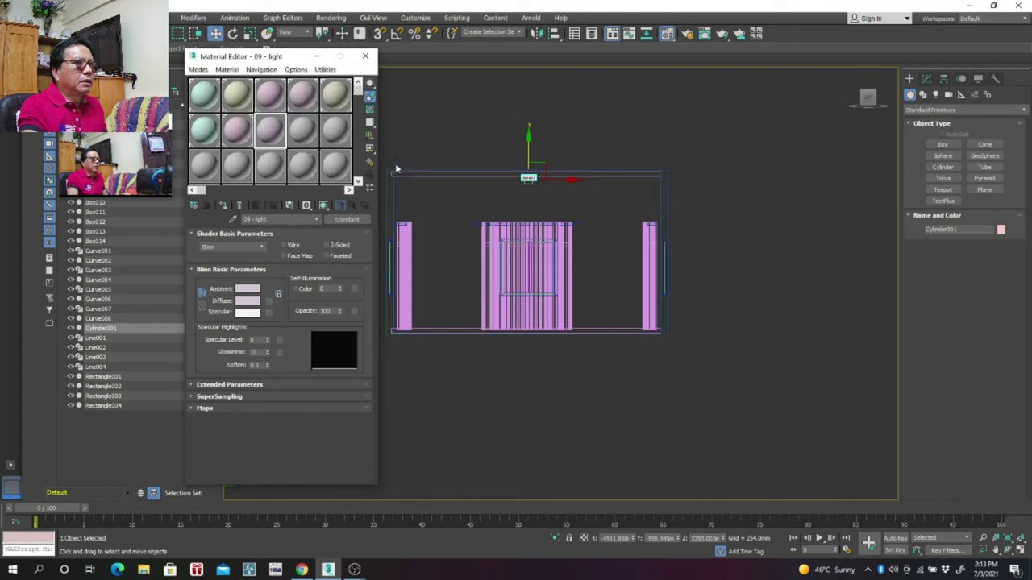
left_click(225, 207)
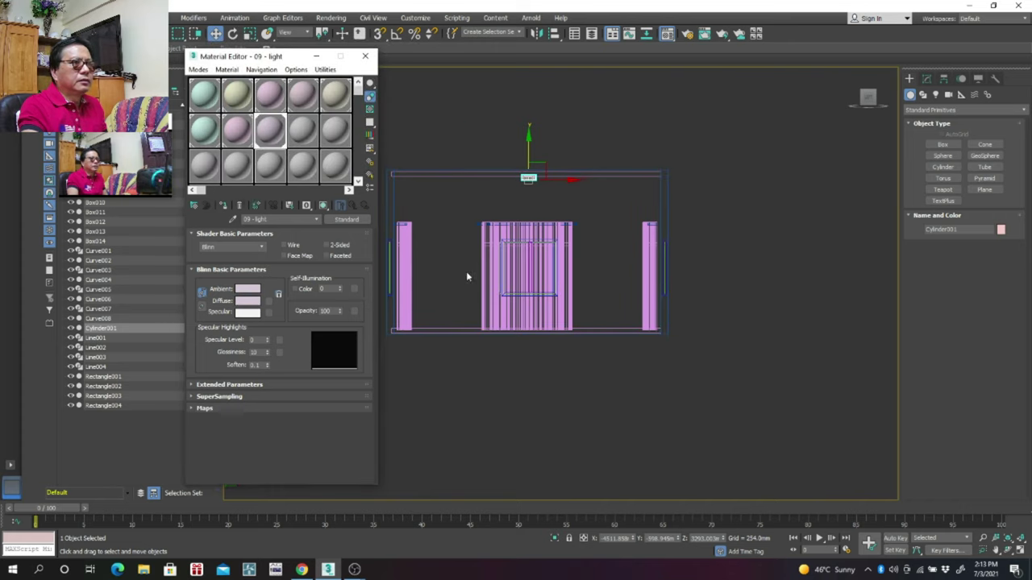
Step: Close the Material Editor and window-select all 31 room objects in the Left viewport
left_click(763, 232)
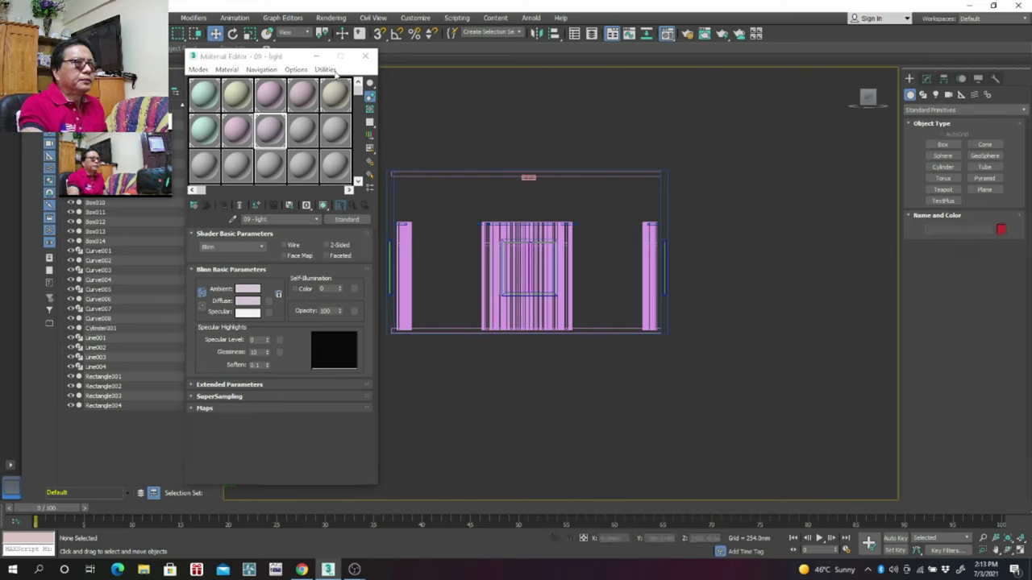
left_click(366, 55)
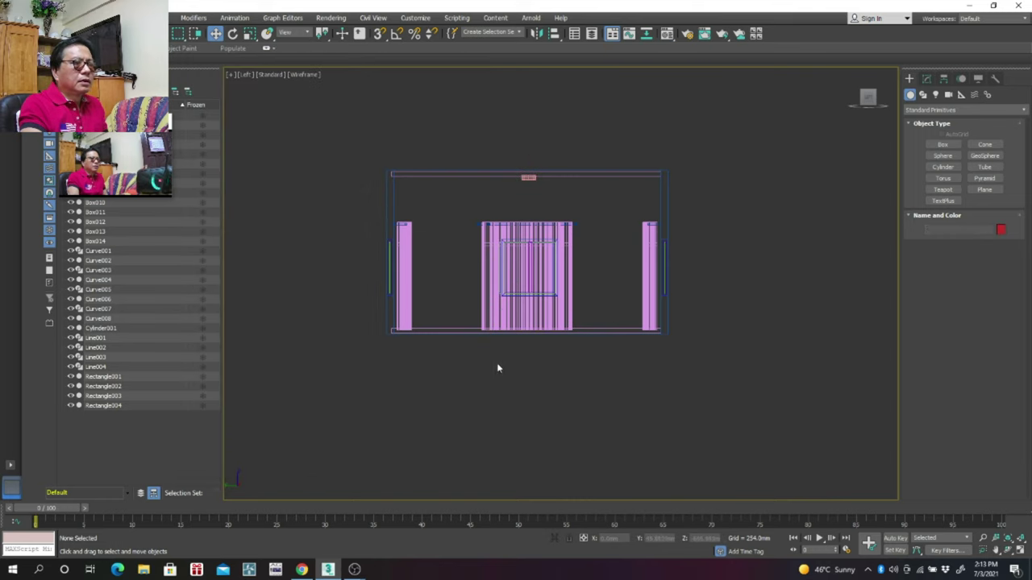
mouse_move(498, 369)
middle_mouse_down()
mouse_move(511, 369)
mouse_move(495, 379)
middle_mouse_up()
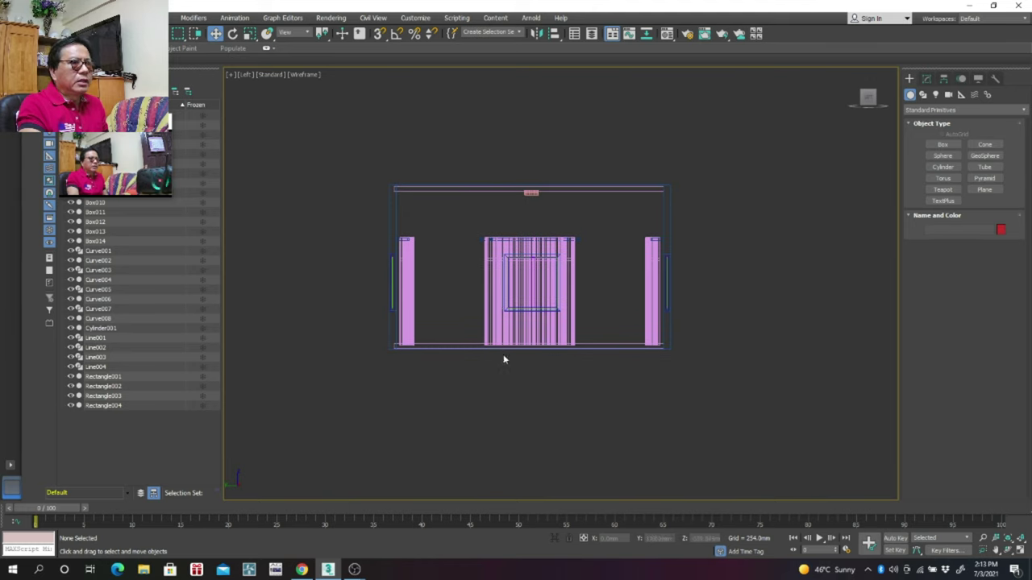
mouse_move(353, 400)
left_mouse_down()
mouse_move(791, 145)
mouse_move(775, 149)
left_mouse_up()
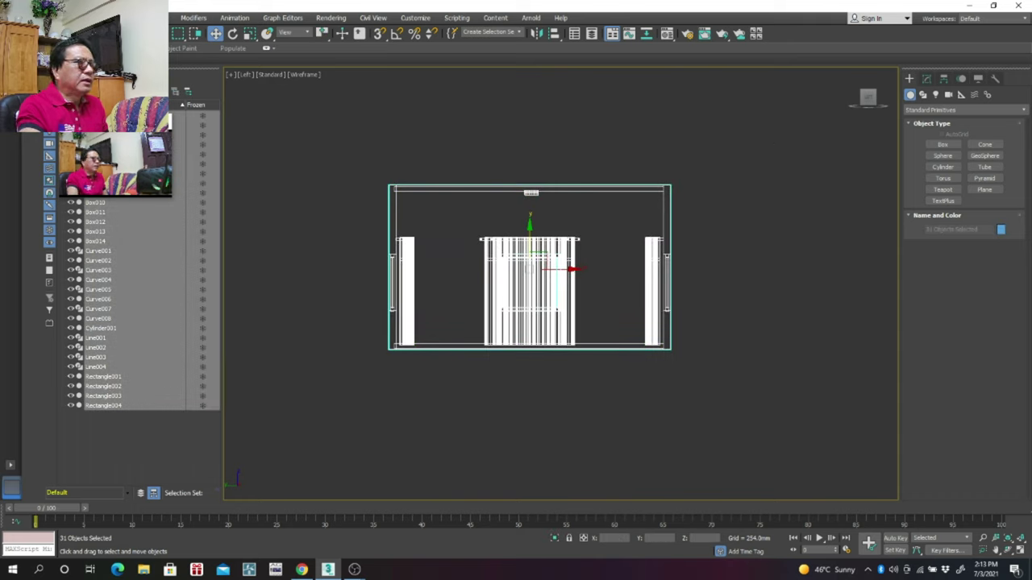
Step: Export the selected room objects to an FBX file named 'curtain final'
key("alt+f")
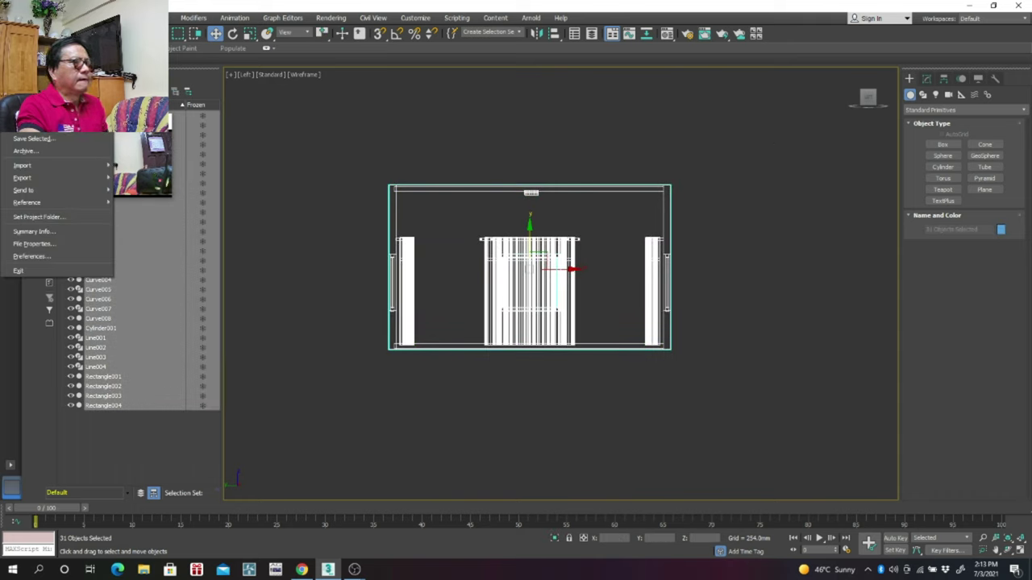
mouse_move(23, 178)
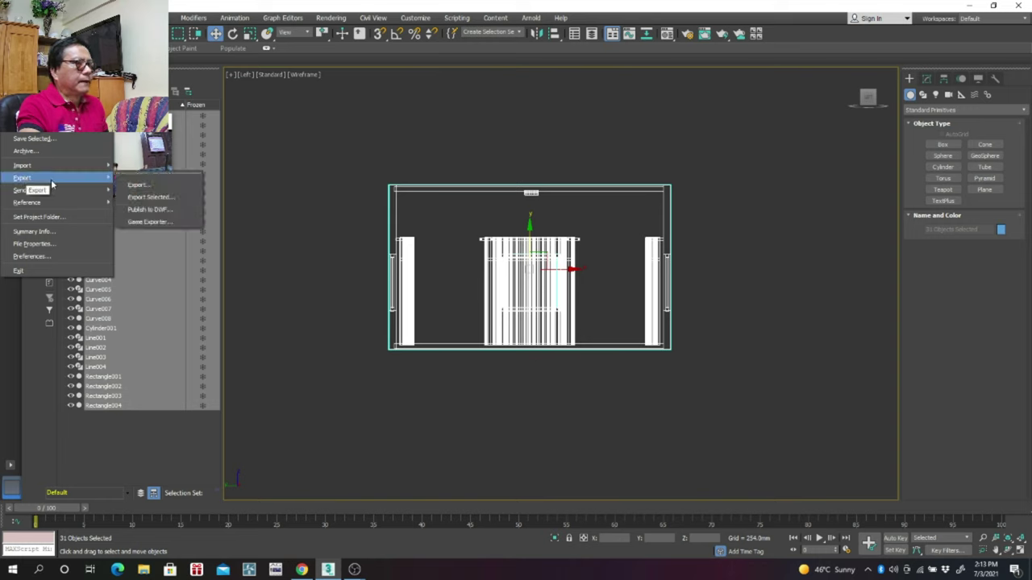
left_click(140, 200)
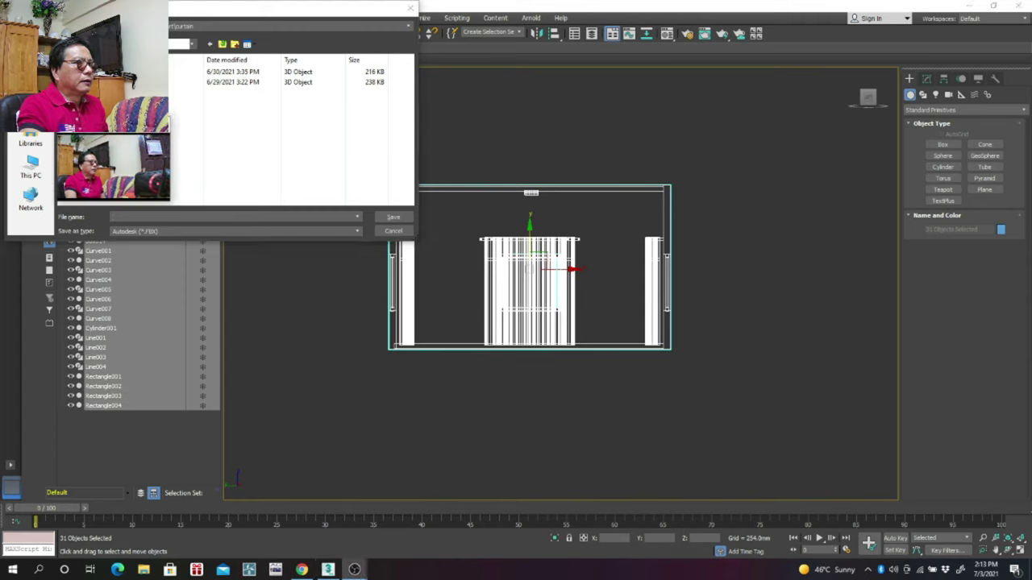
left_click_drag(94, 125, 58, 349)
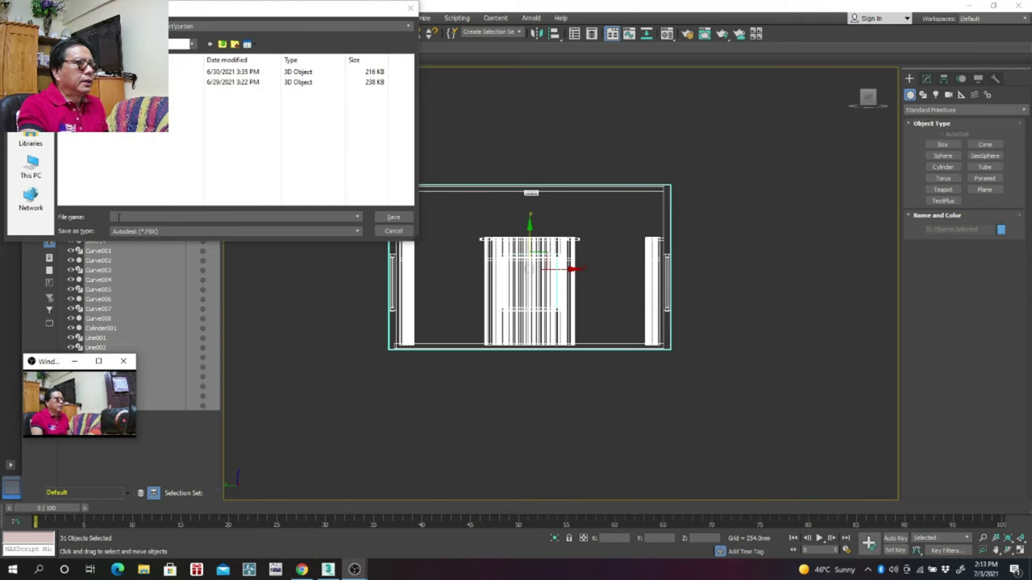
type("c")
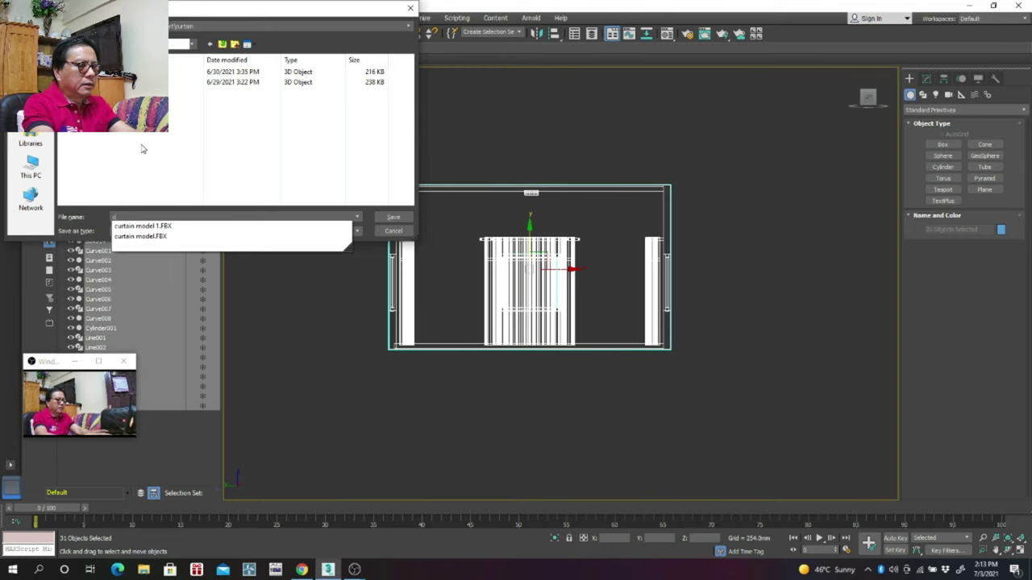
type("urtain")
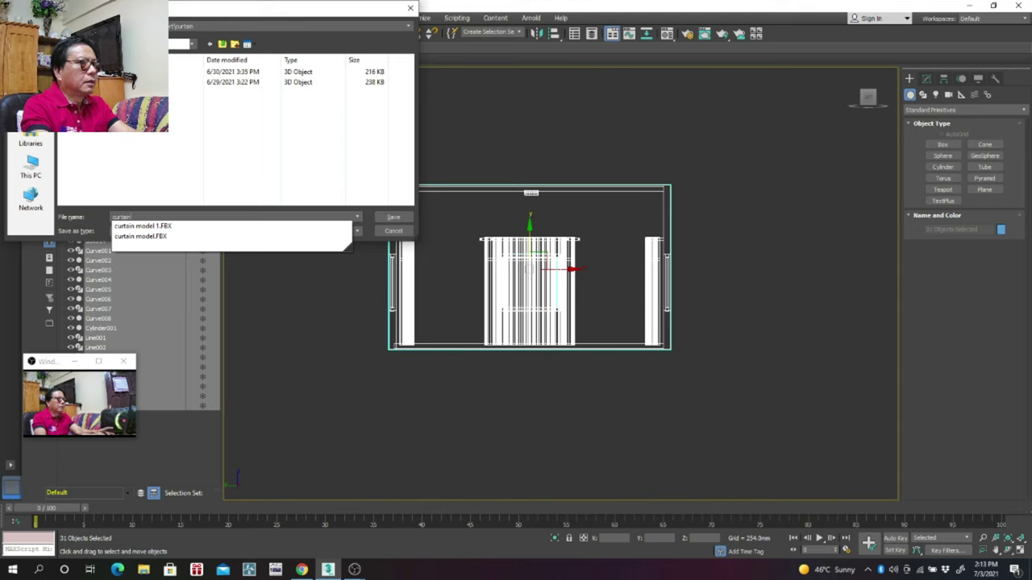
type(" final")
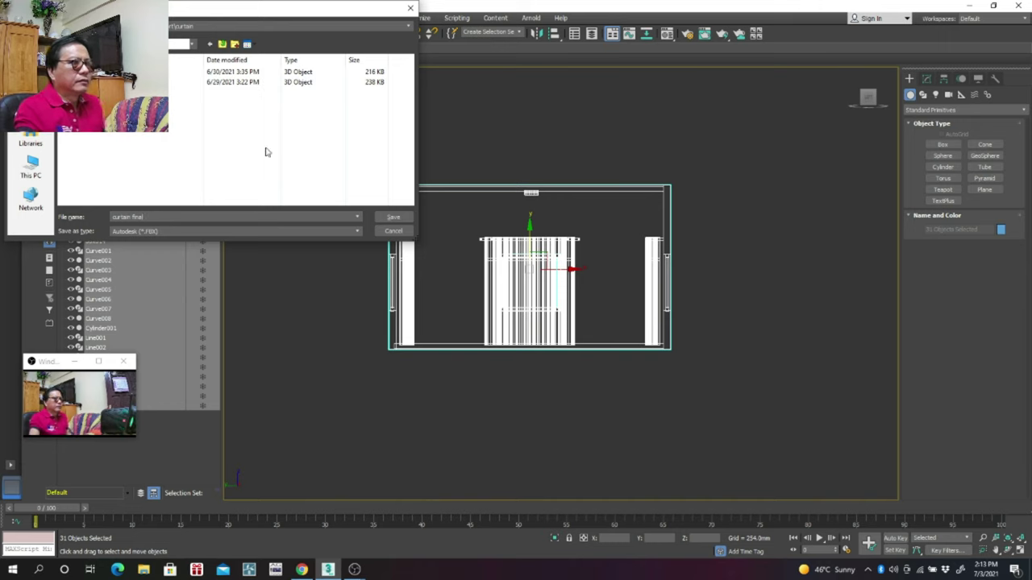
left_click(393, 218)
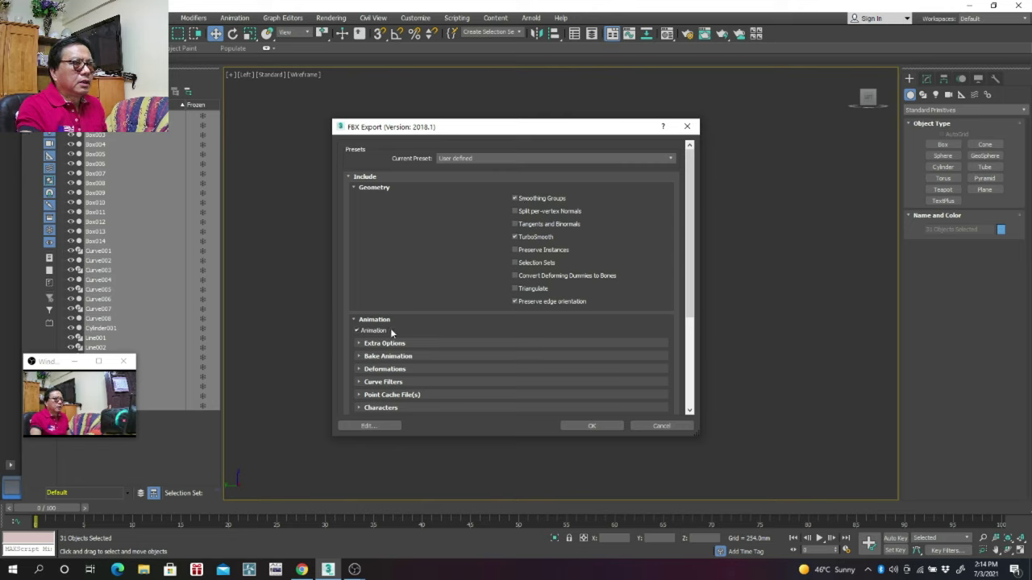
Step: Accept the FBX export settings, dismiss the warnings and clear the selection
scroll(434, 352, "down", 3)
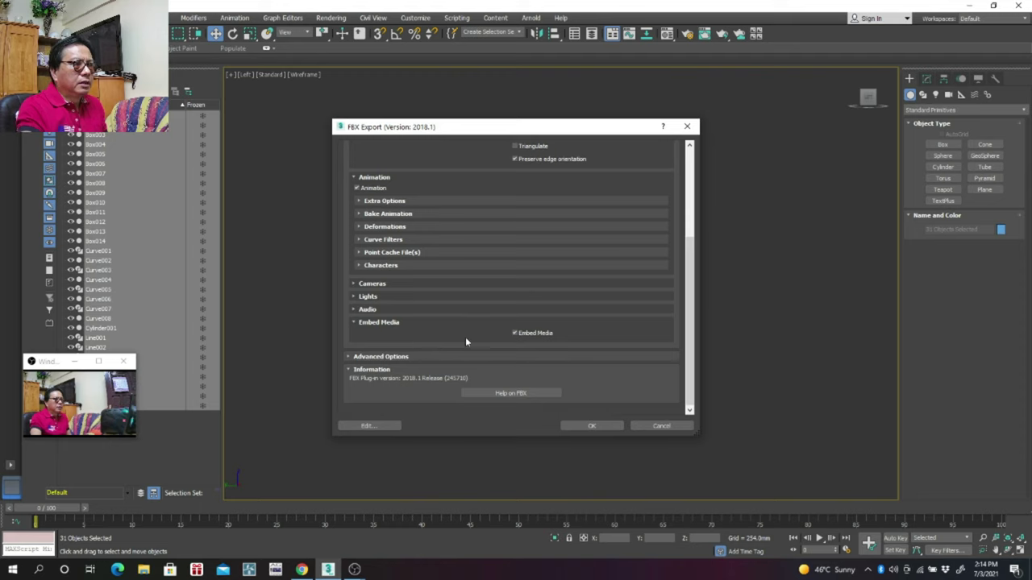
left_click(597, 427)
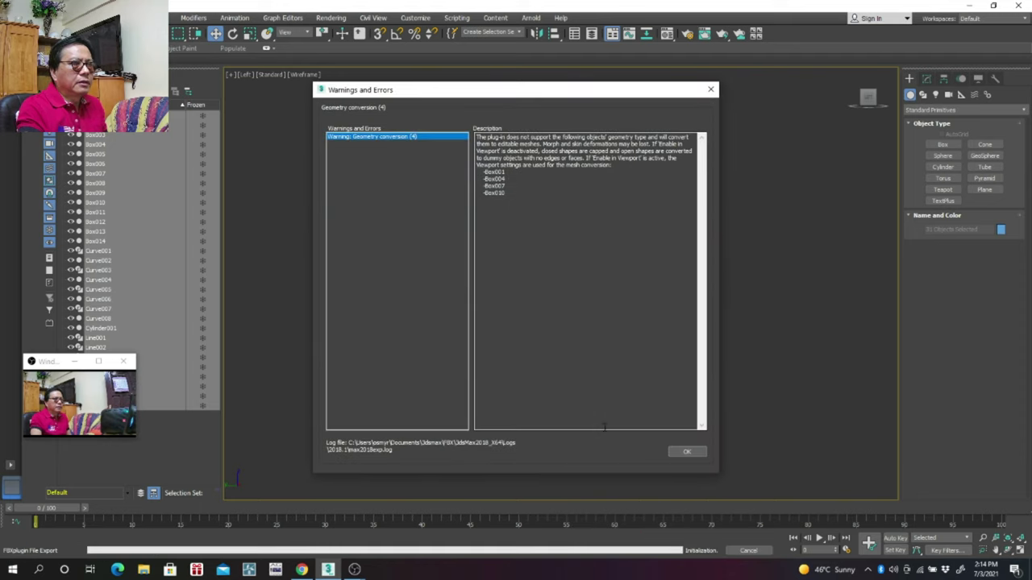
left_click(686, 453)
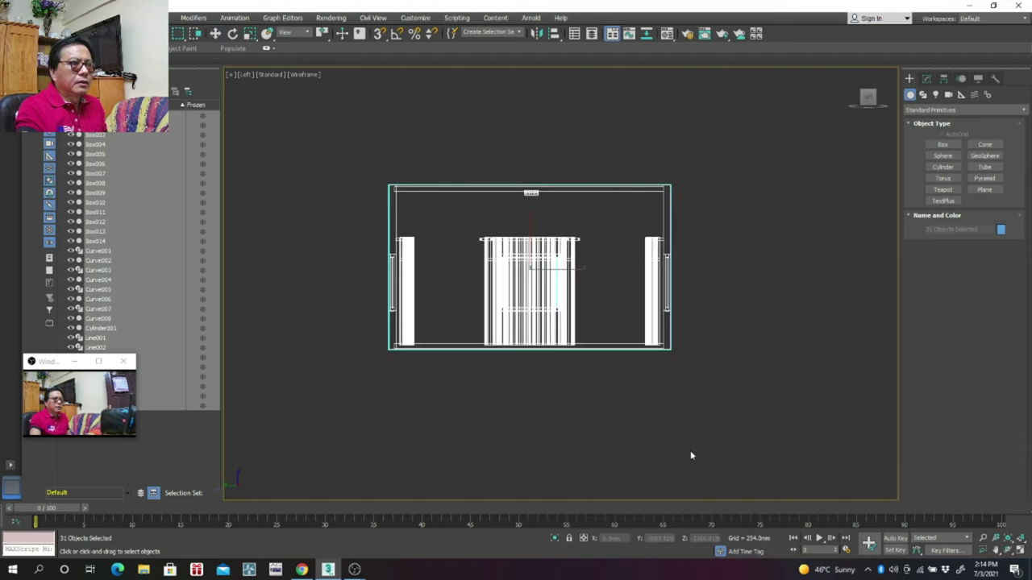
left_click(666, 418)
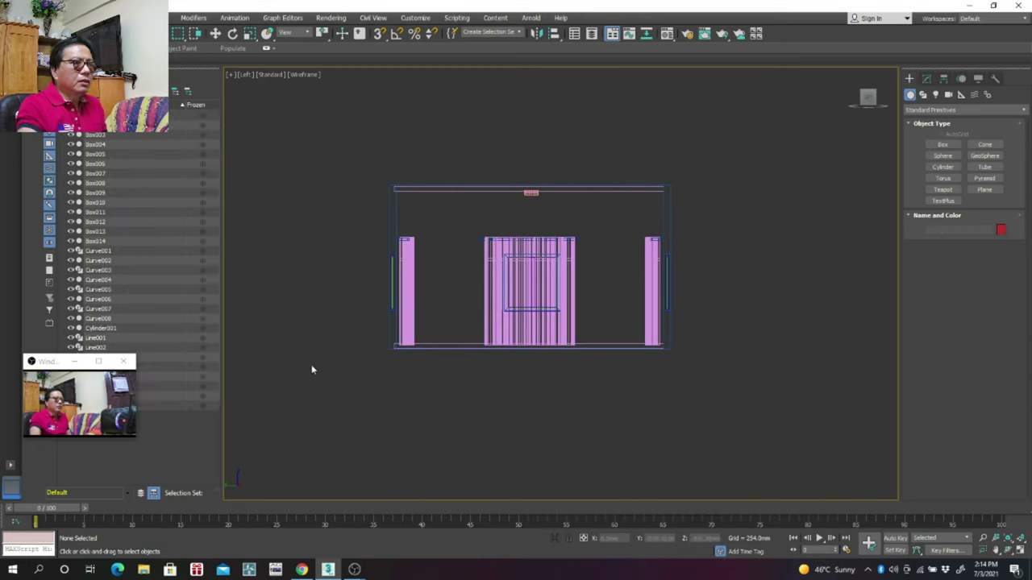
Step: Import the 'curtain final' FBX into Lumion under the model name 'curtain final4'
scroll(352, 360, "down", 2)
middle_click_drag(612, 283, 648, 270)
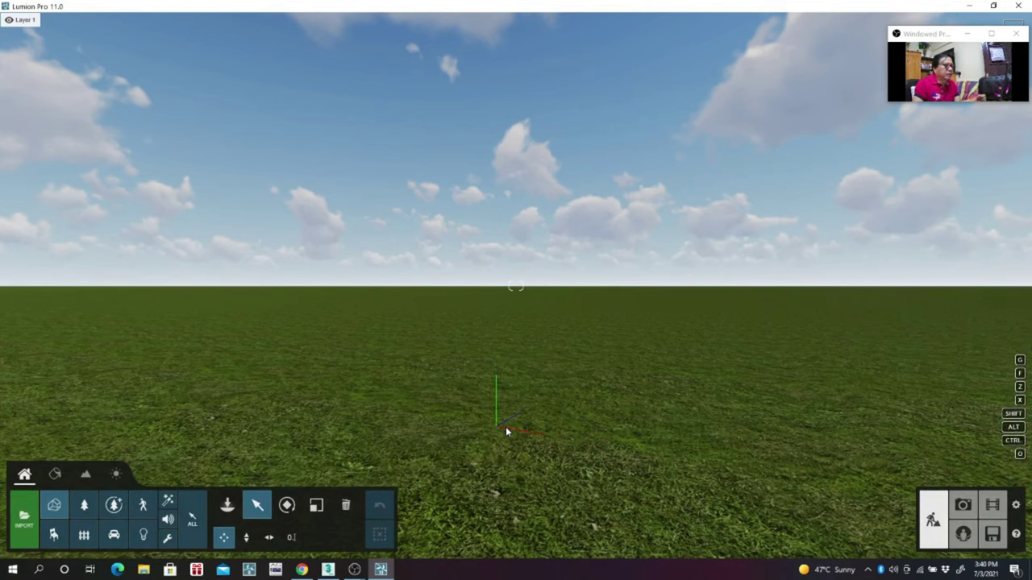
mouse_move(504, 431)
right_mouse_down()
mouse_move(495, 447)
mouse_move(504, 428)
right_mouse_up()
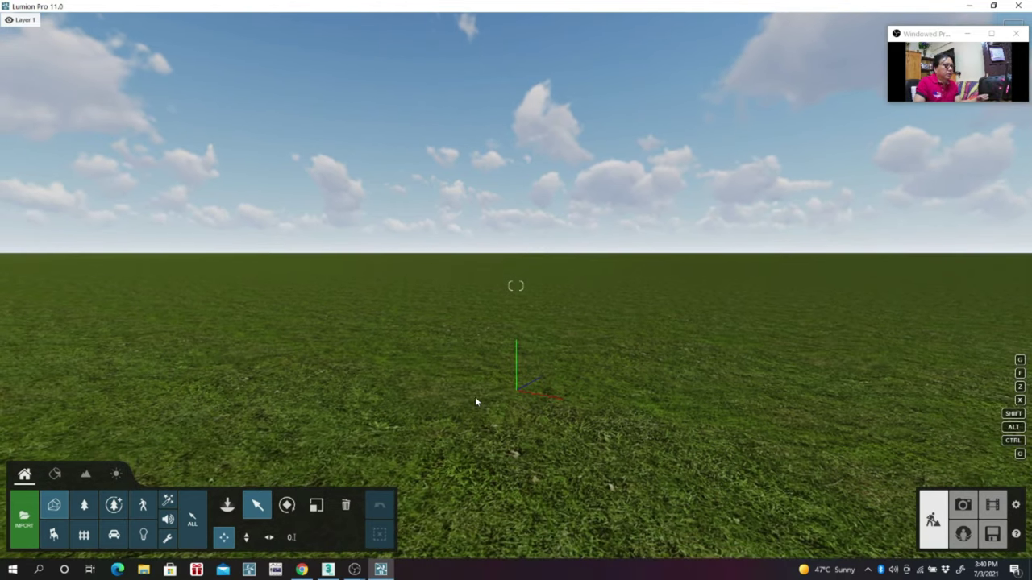
left_click(26, 526)
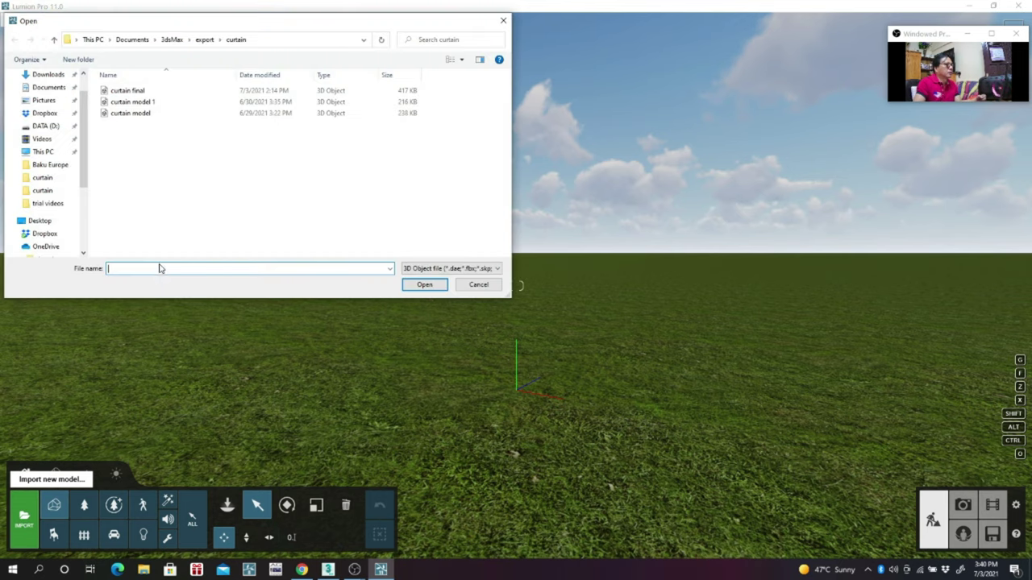
left_click(140, 93)
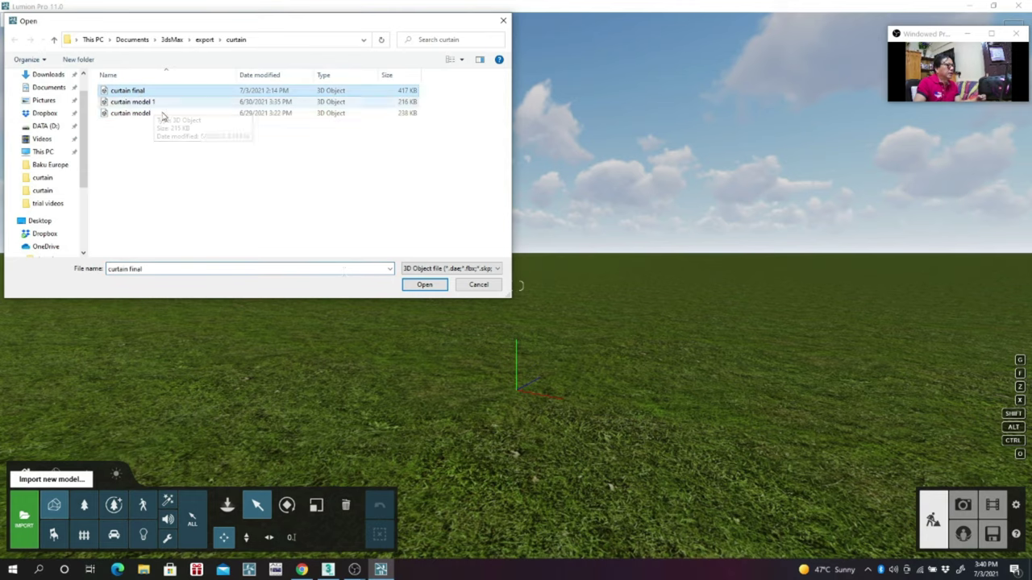
left_click(425, 286)
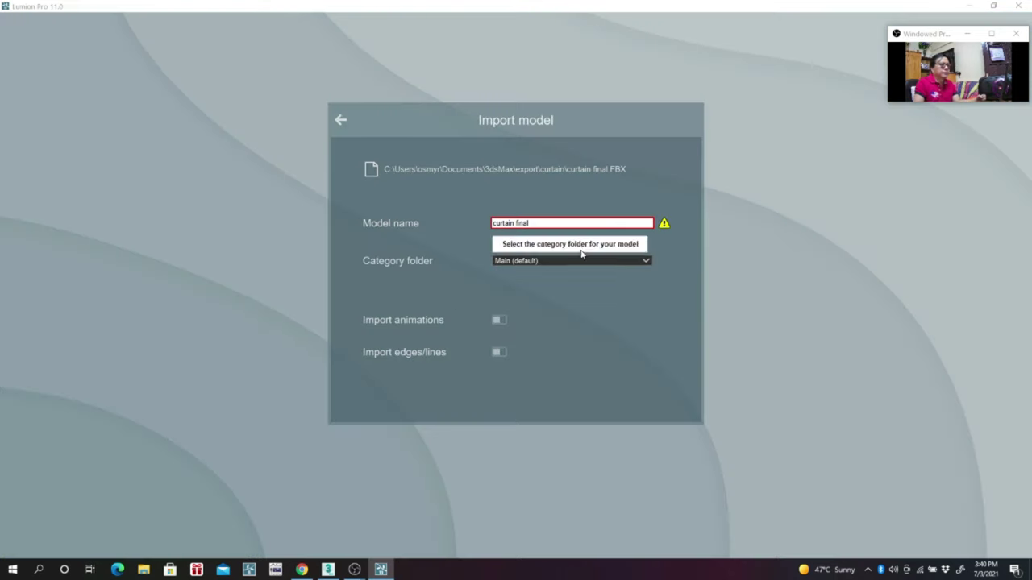
type("4")
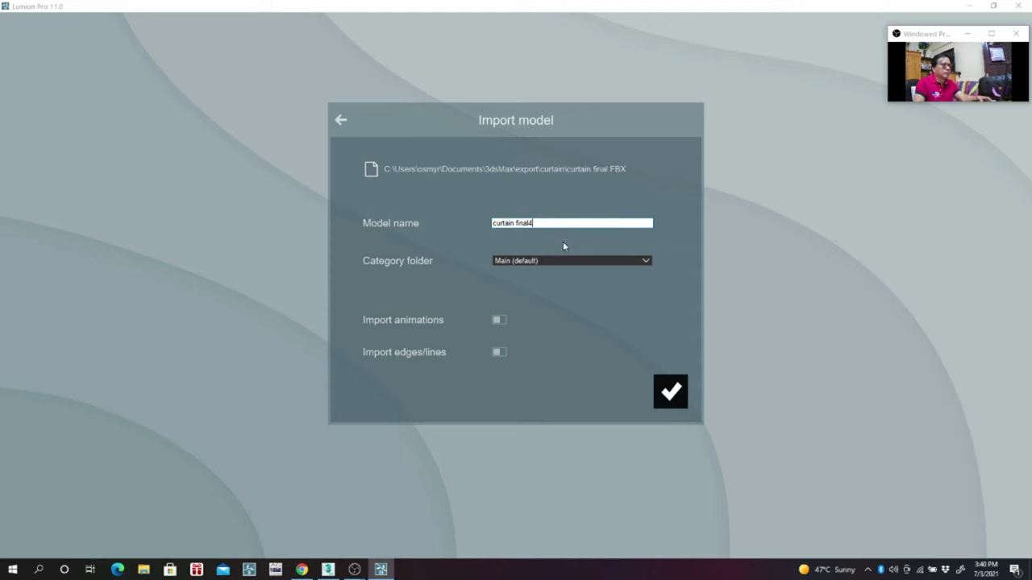
left_click(671, 395)
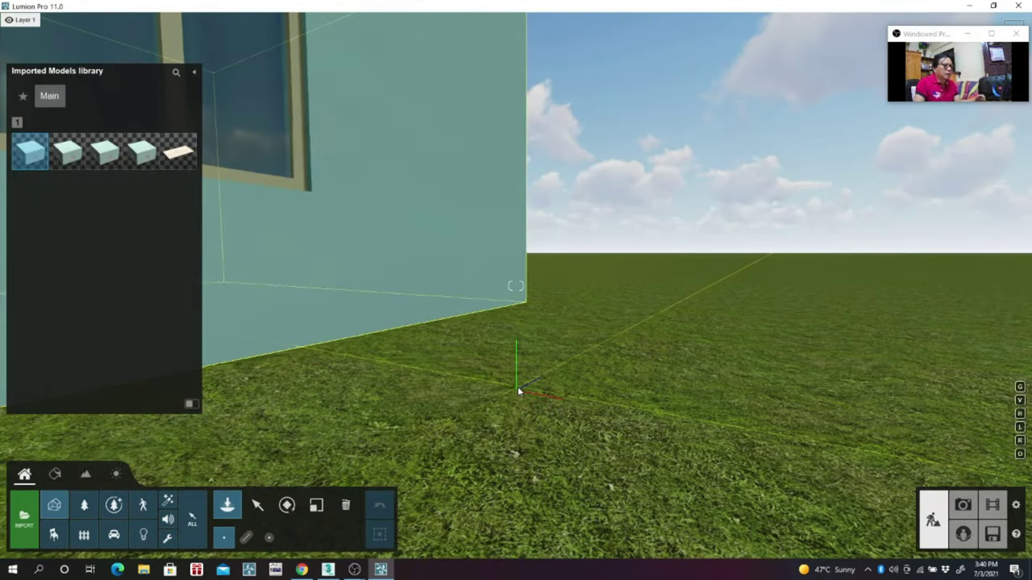
Step: Place the curtain final4 model in the scene and enter material editing facing its facade
left_click(517, 386)
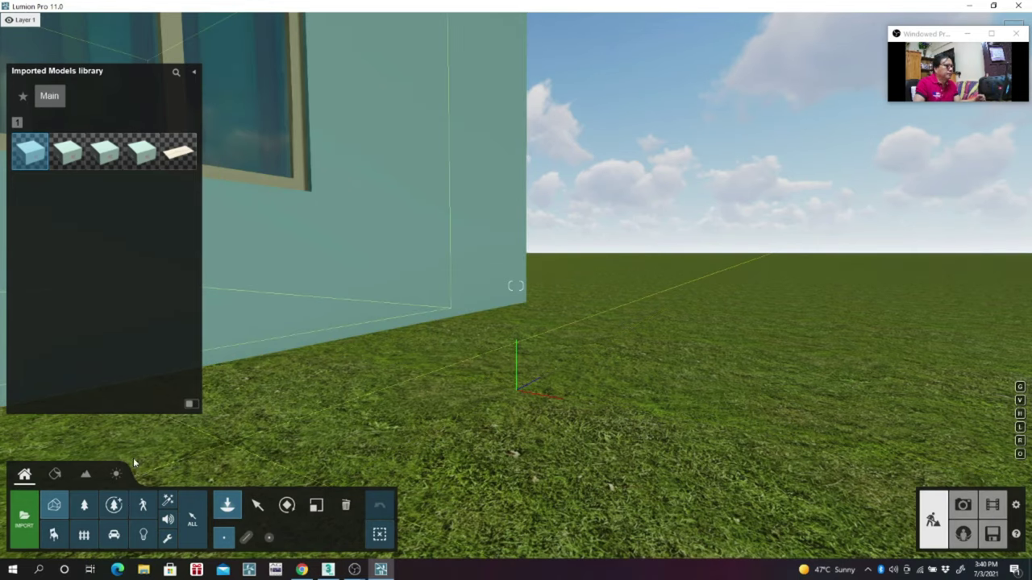
left_click(69, 479)
right_click_drag(546, 430, 549, 435)
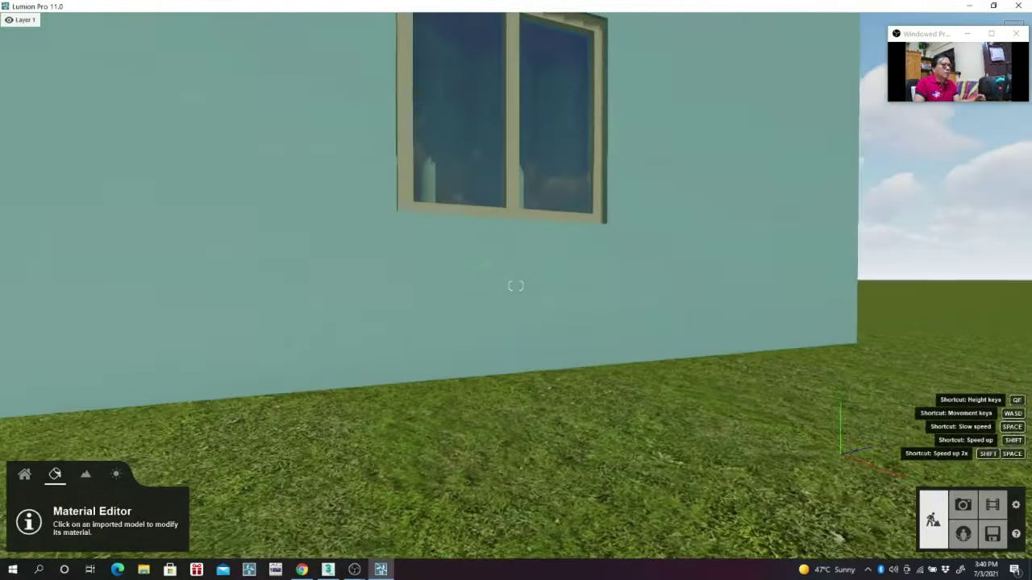
key("s")
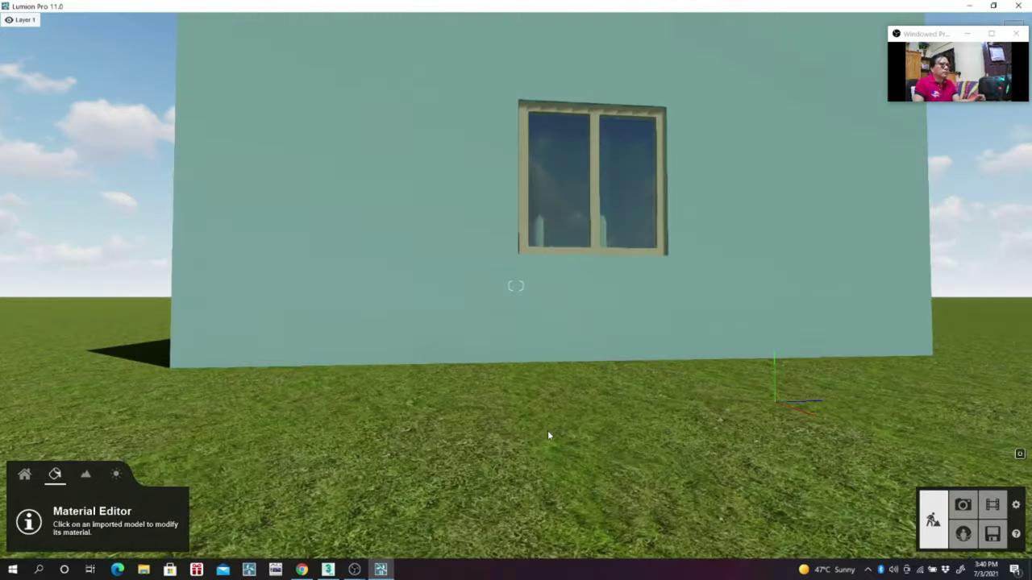
key("s")
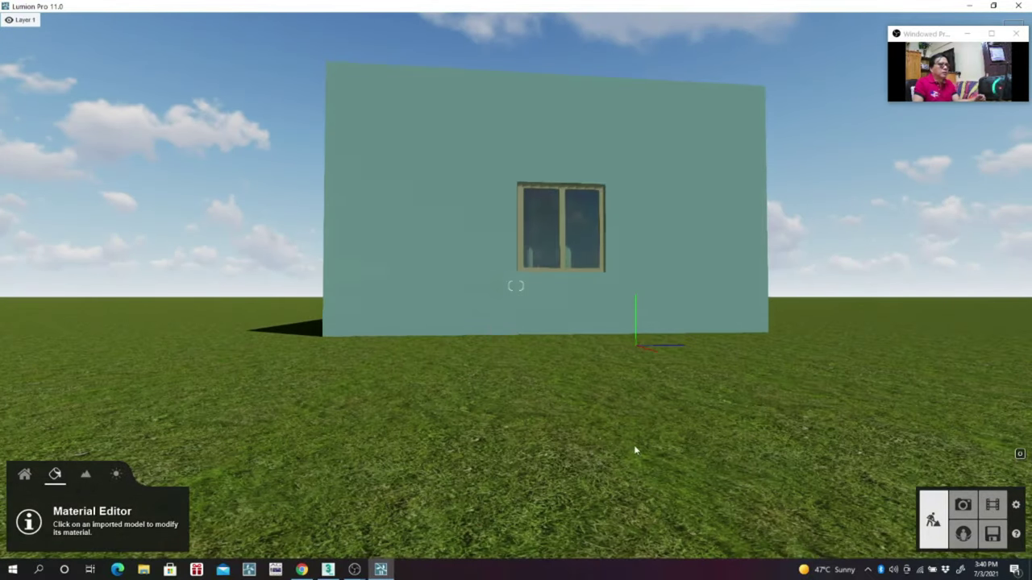
mouse_move(637, 451)
right_mouse_down()
mouse_move(596, 451)
mouse_move(622, 450)
right_mouse_up()
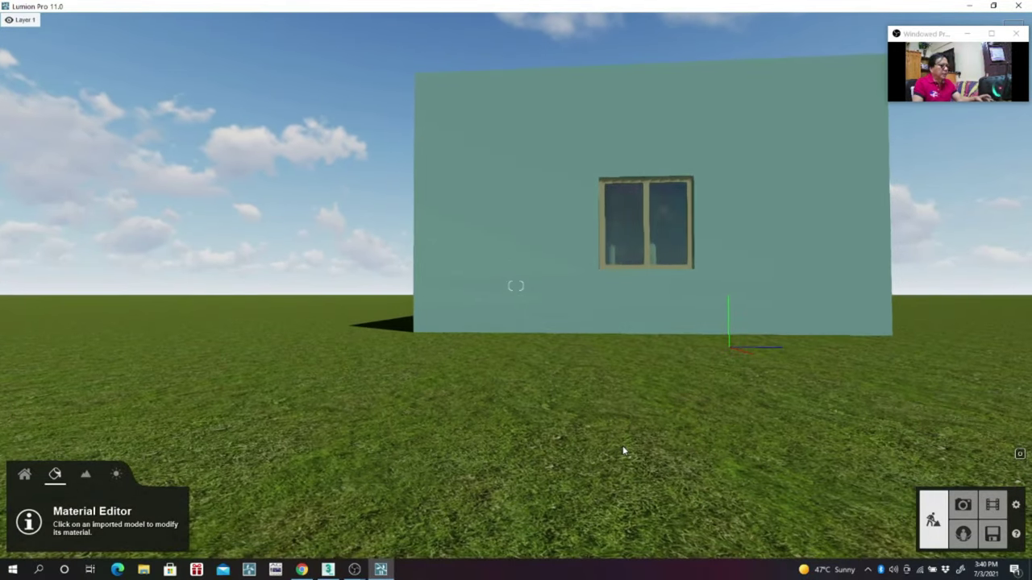
right_click_drag(622, 452, 645, 451)
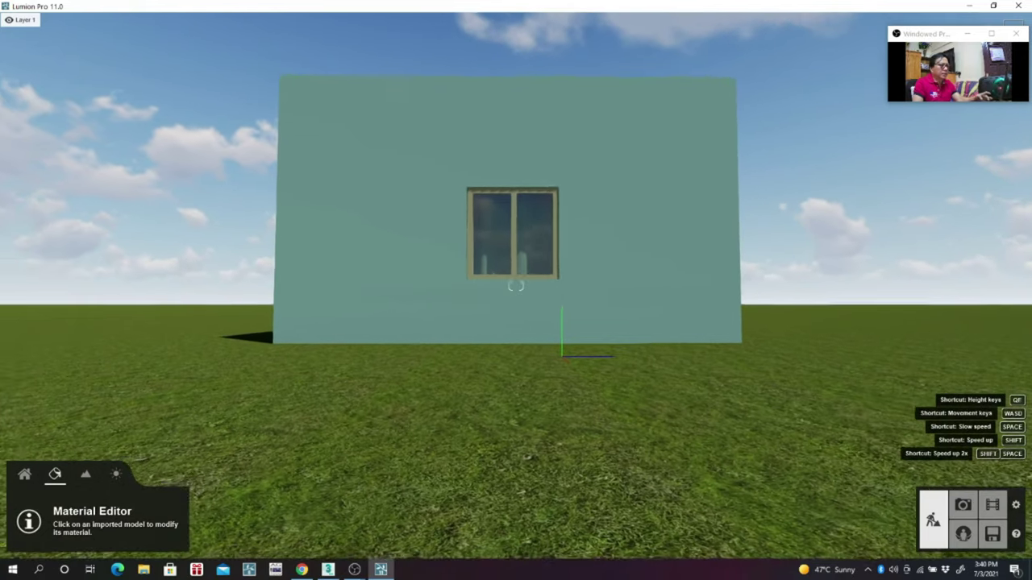
right_click_drag(549, 395, 533, 395)
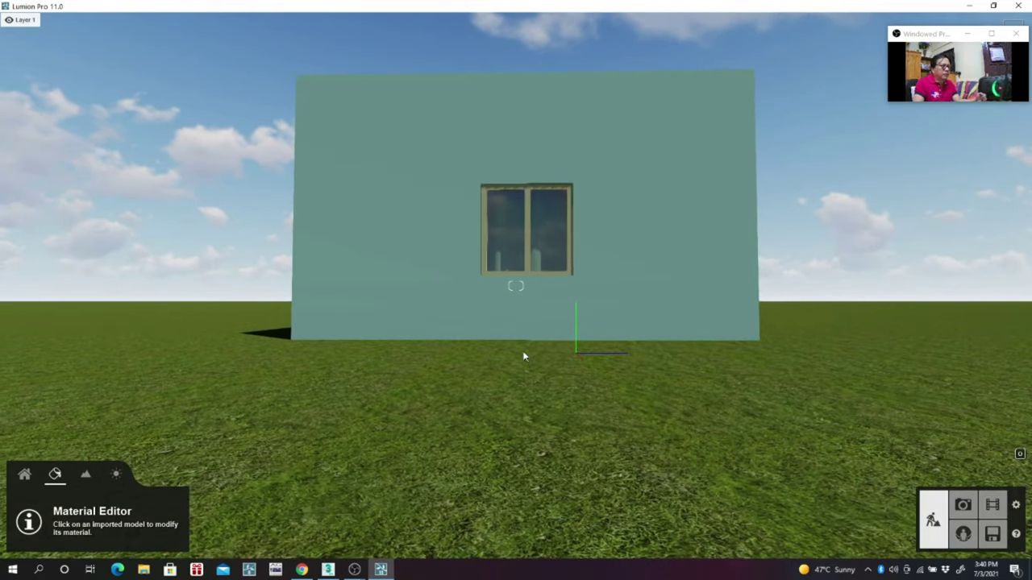
Step: Move the camera through the wall into the room and look around the untextured interior
scroll(521, 349, "up", 5)
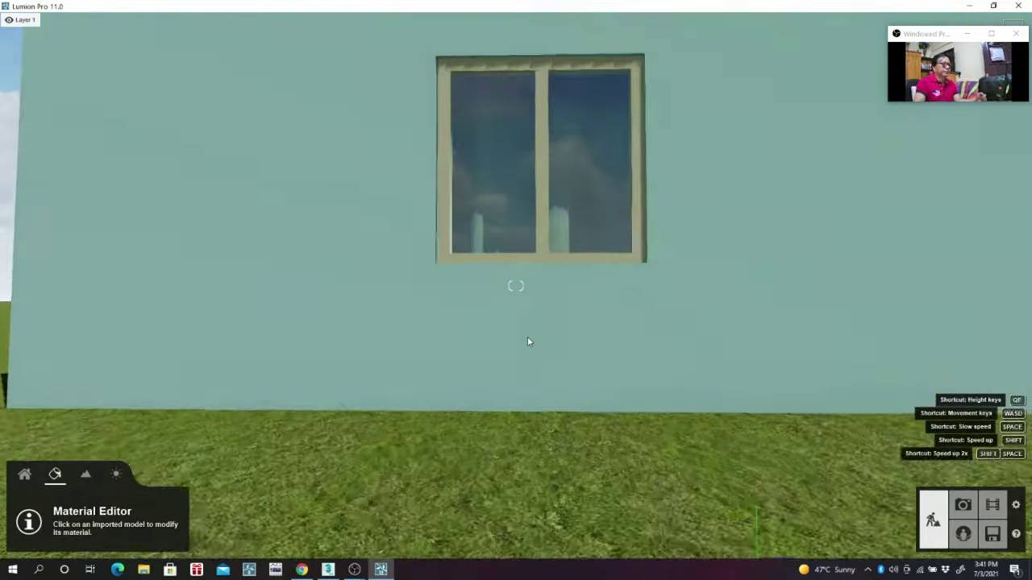
scroll(528, 342, "up", 5)
scroll(528, 341, "up", 3)
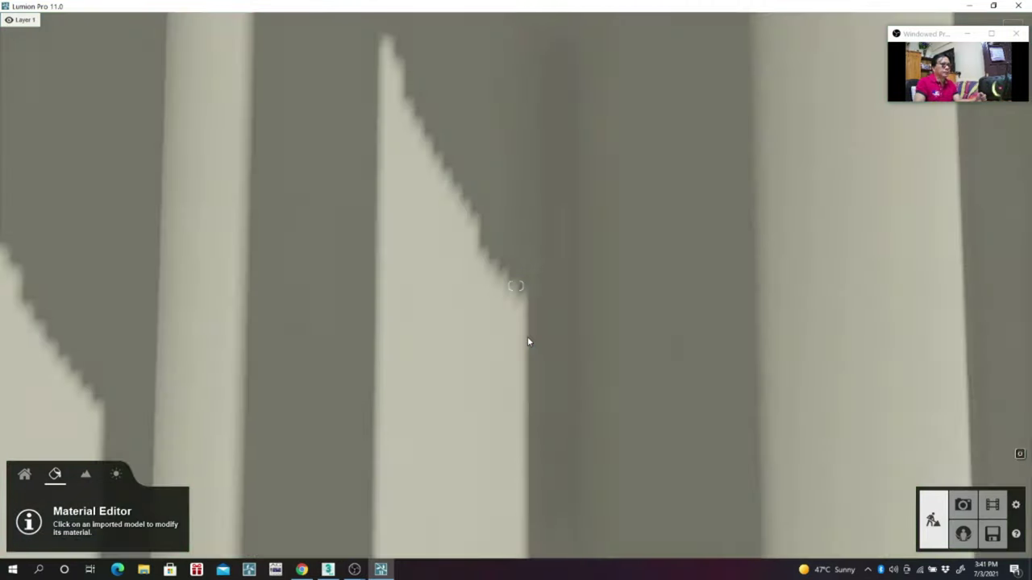
scroll(528, 336, "down", 3)
scroll(534, 365, "up", 5)
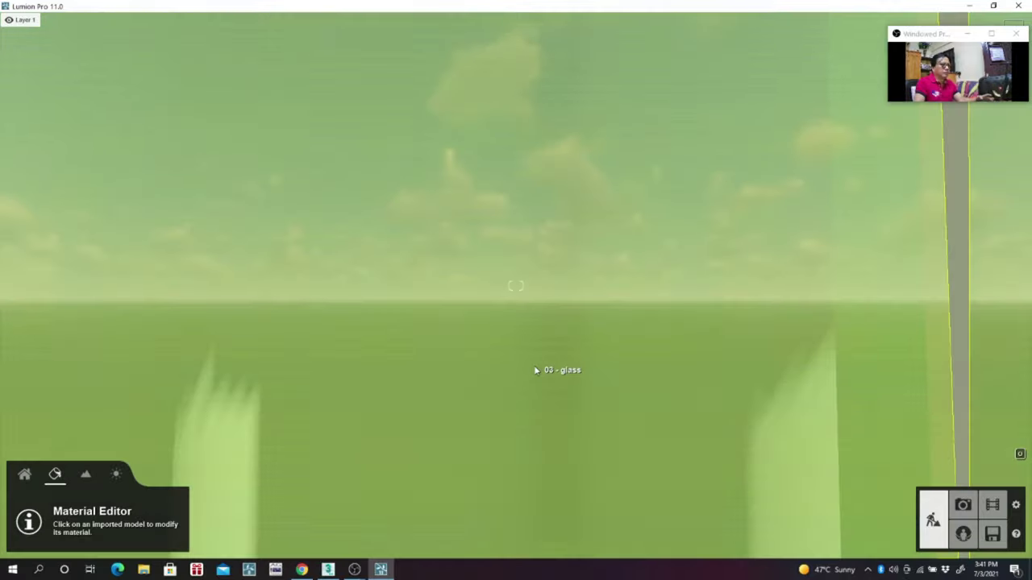
scroll(533, 365, "down", 4)
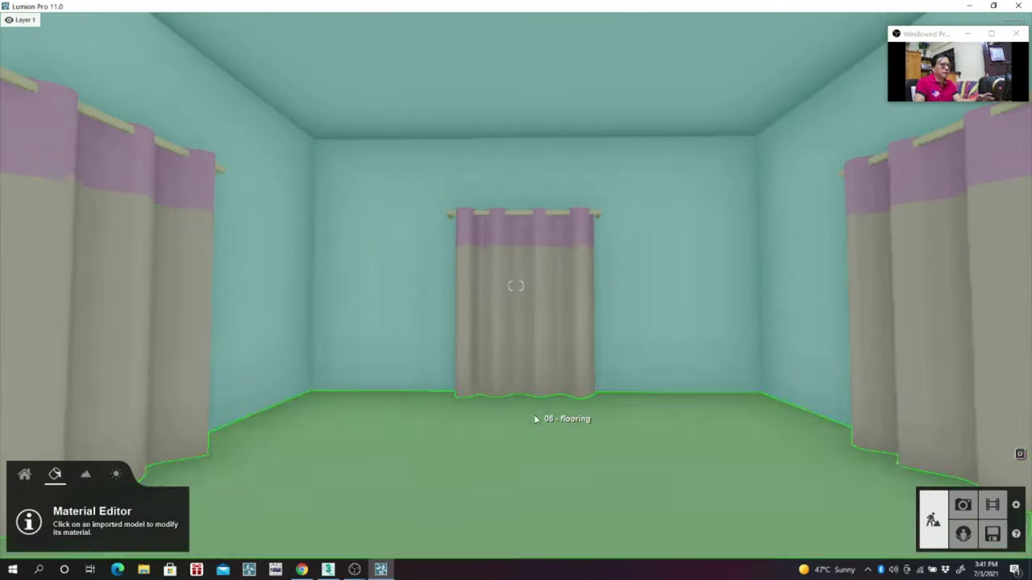
right_click_drag(534, 365, 551, 368)
right_click_drag(515, 286, 484, 285)
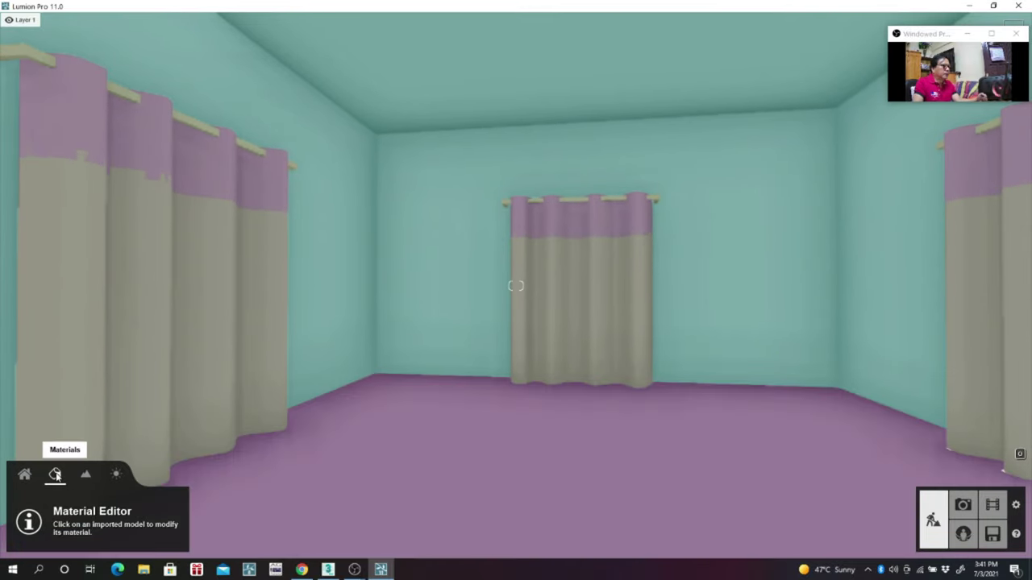
Step: Give the walls whitened Exterior Walls Alt plaster with map scale set to imported
left_click(449, 255)
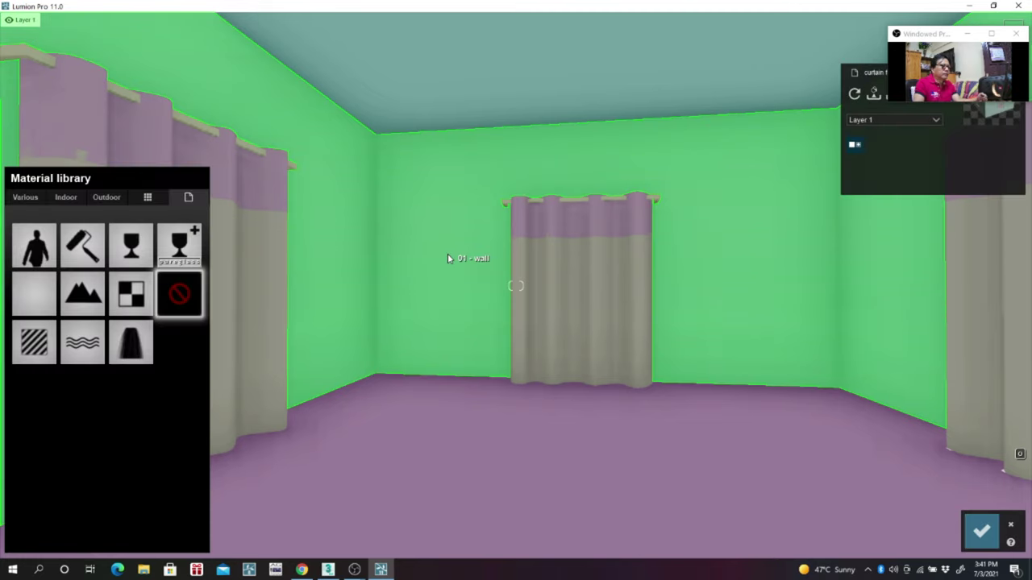
left_click(107, 197)
left_click(186, 229)
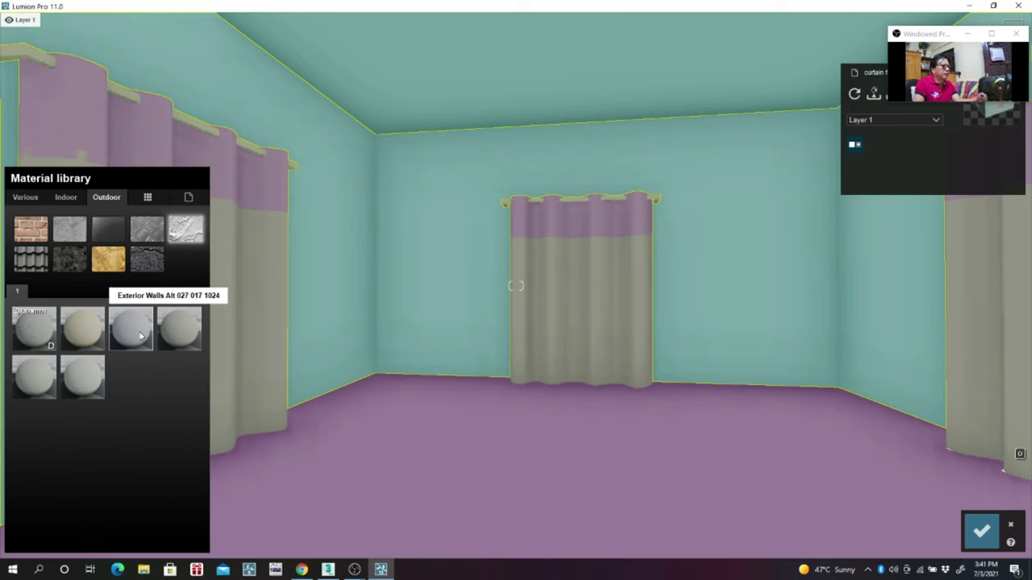
left_click(139, 337)
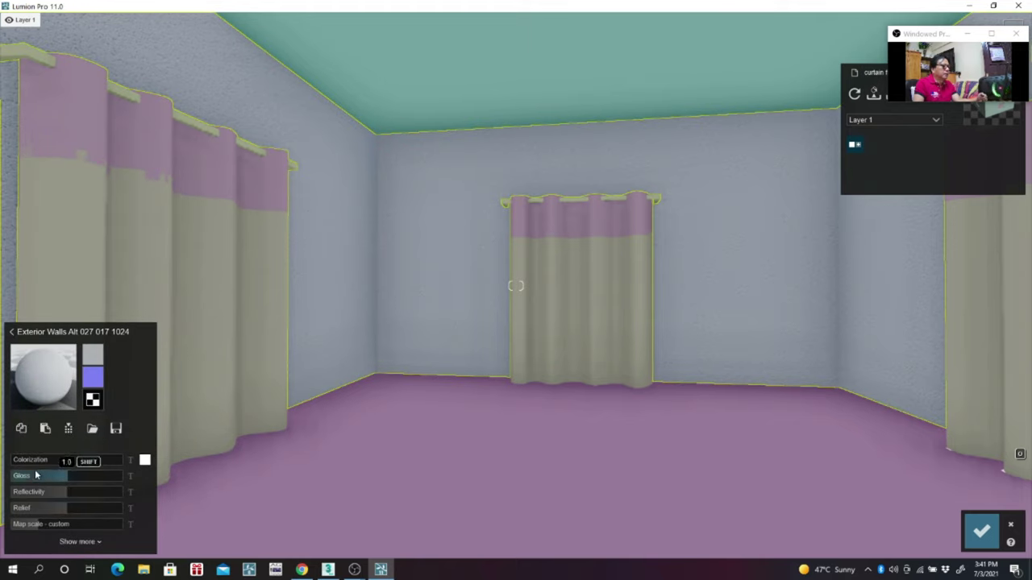
left_click(23, 463)
left_click_drag(53, 463, 95, 466)
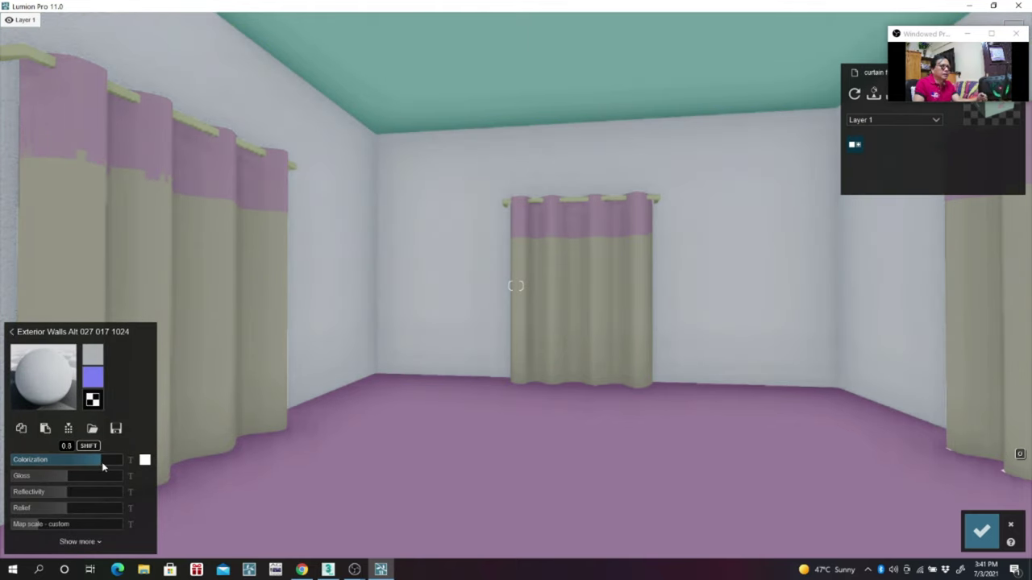
left_click(18, 526)
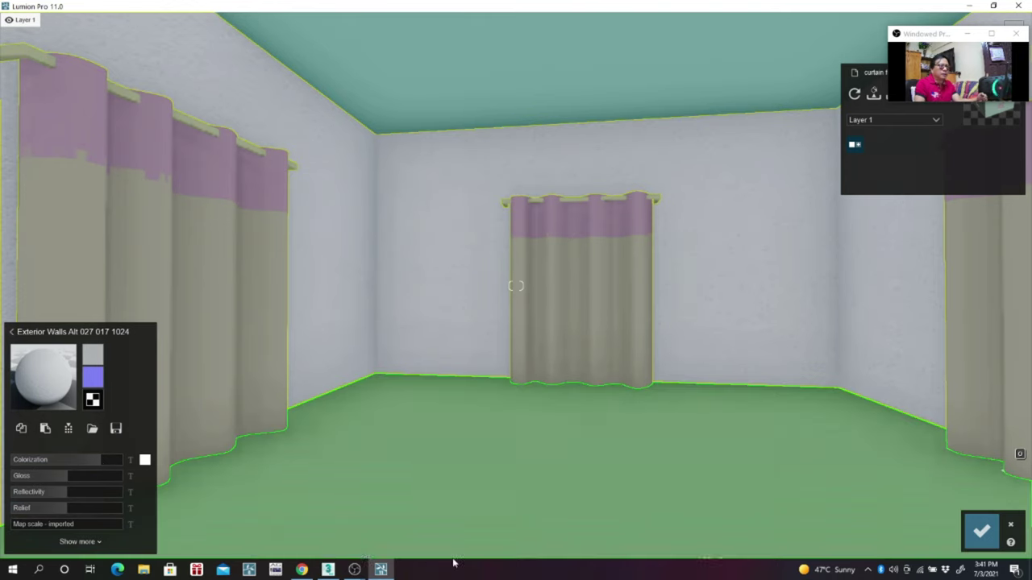
left_click(980, 530)
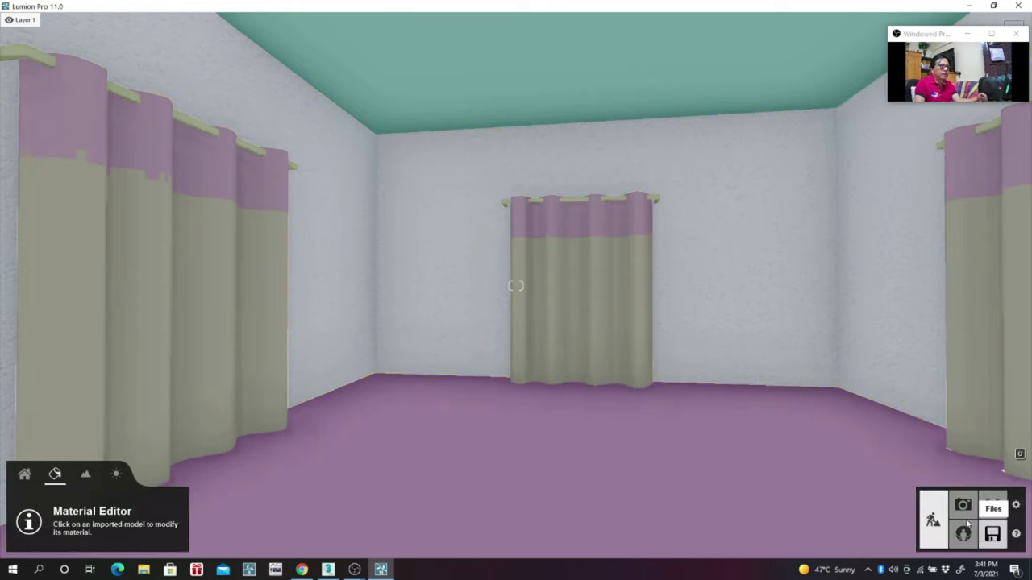
Step: Apply Polii Wood Fine 018 VAR1 3K to the ceiling with gloss about 1.5
right_click_drag(620, 416, 645, 387)
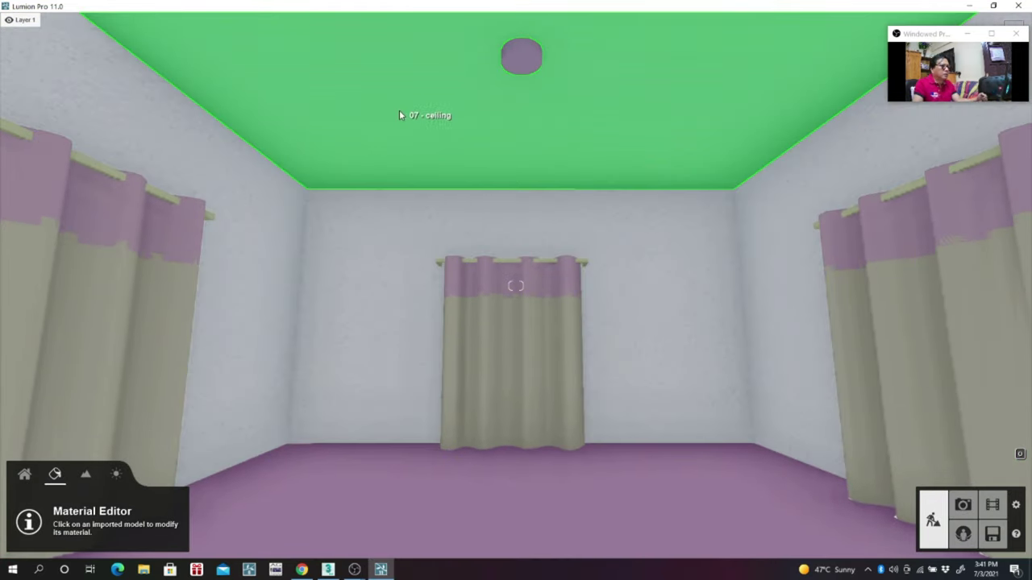
left_click(399, 113)
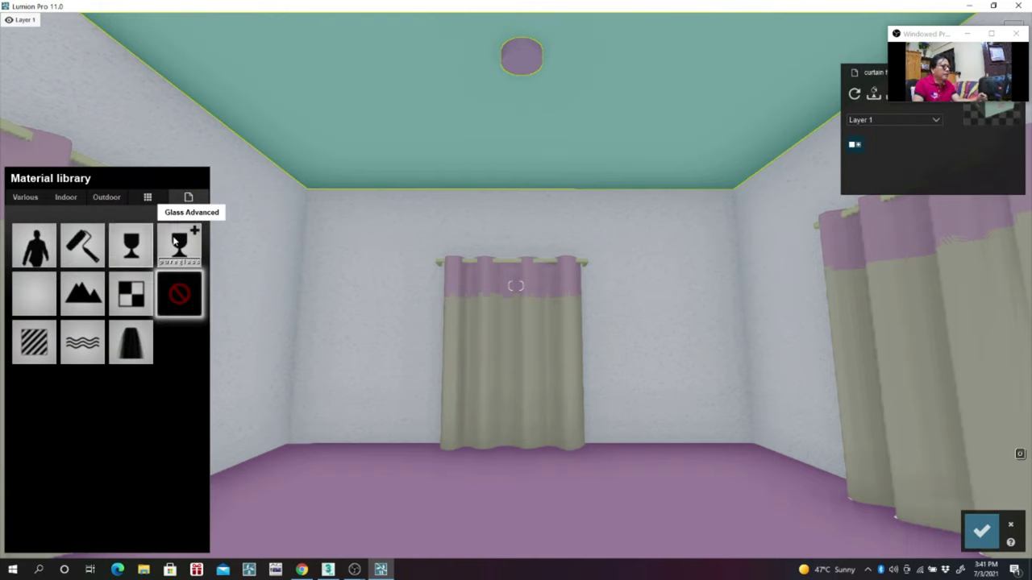
left_click(63, 201)
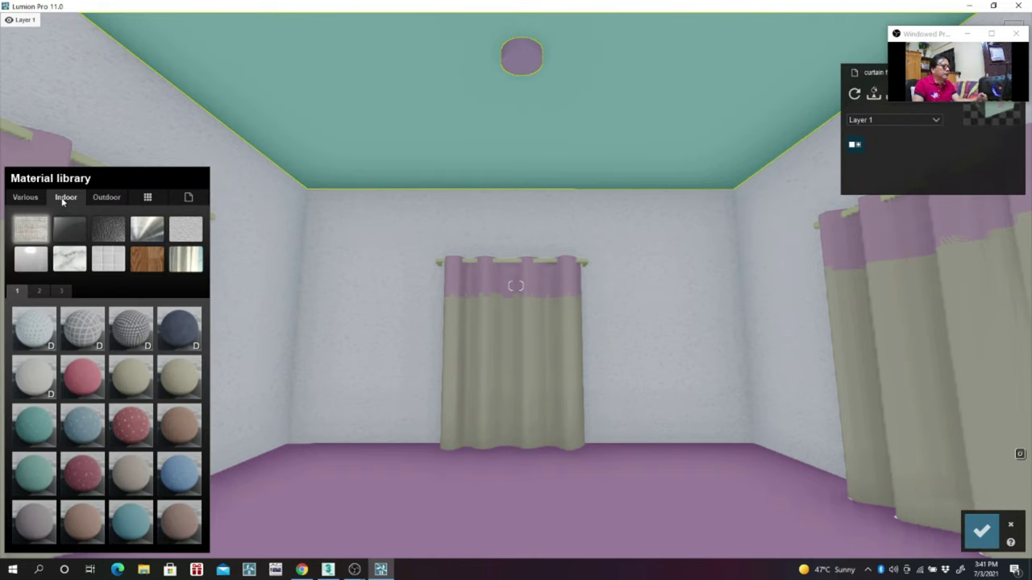
left_click(145, 261)
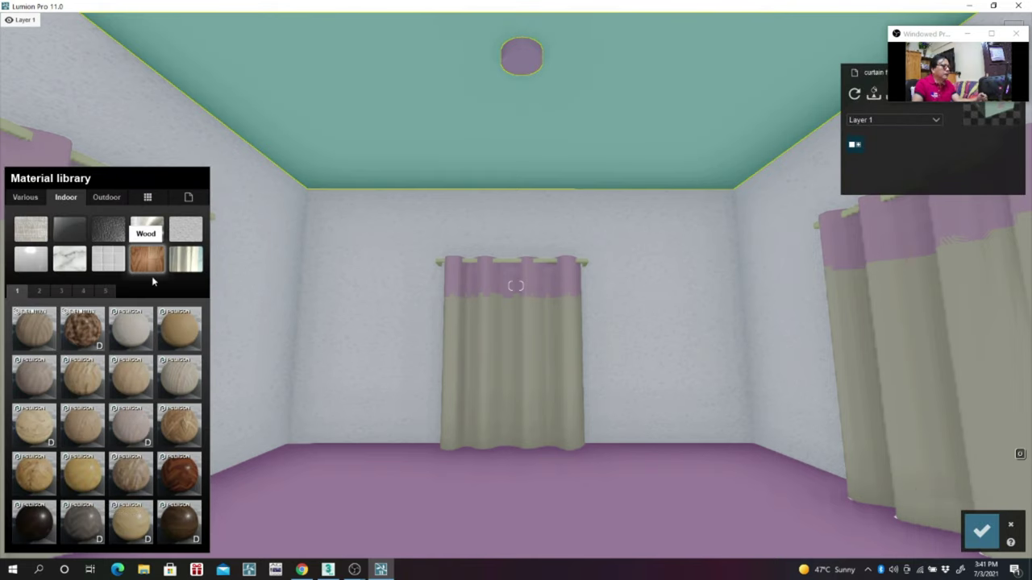
left_click(129, 377)
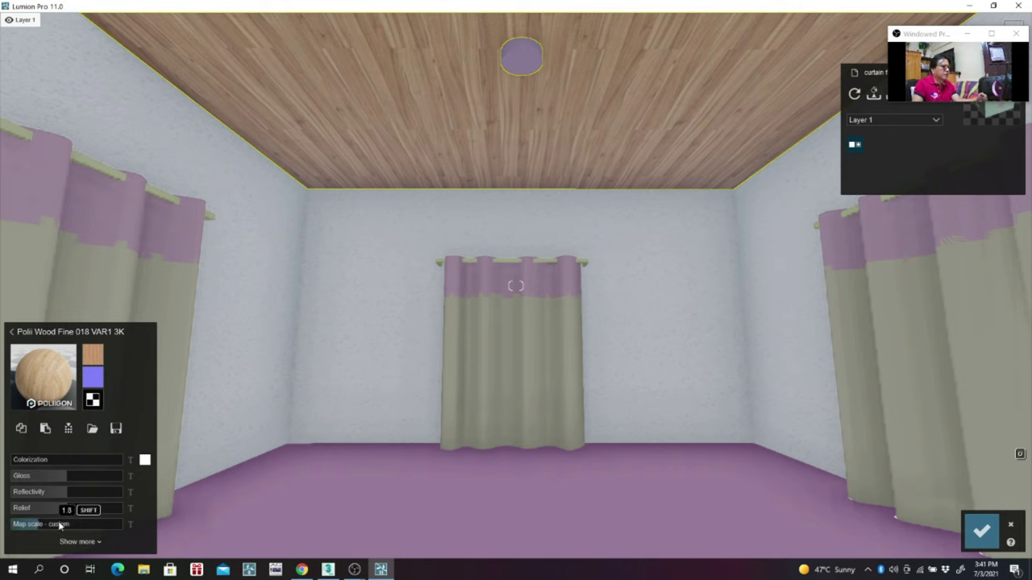
mouse_move(67, 476)
left_click_drag(69, 482, 73, 478)
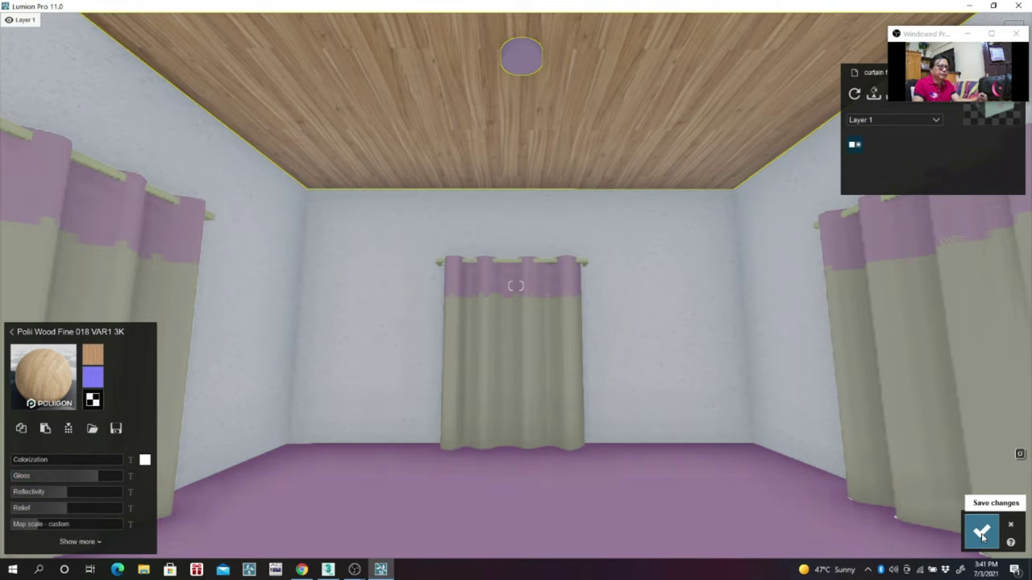
left_click(981, 531)
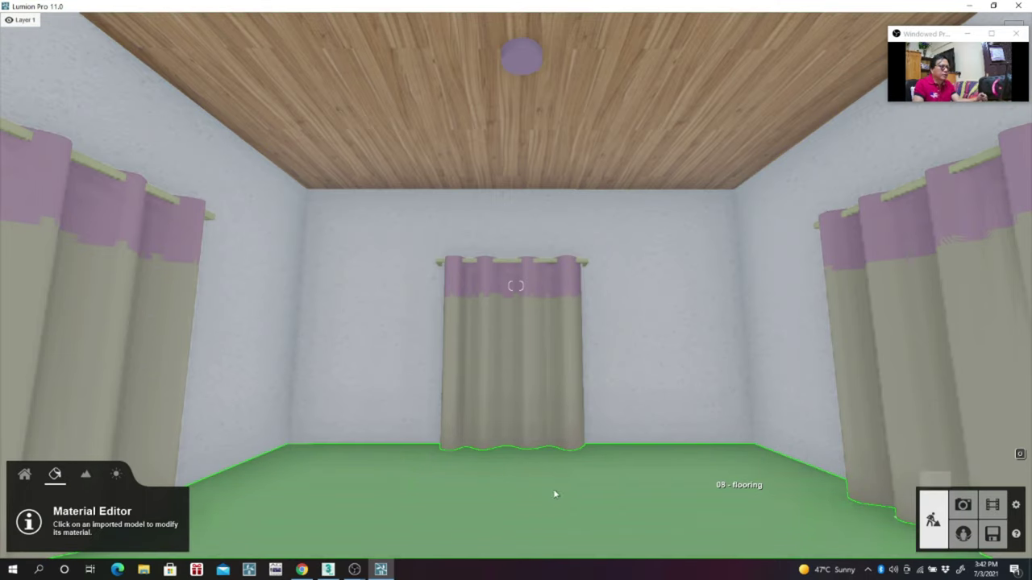
Step: Cover the floor with Evermotion Tiles 001 2048 from Indoor > Tiles and save it
left_click(420, 515)
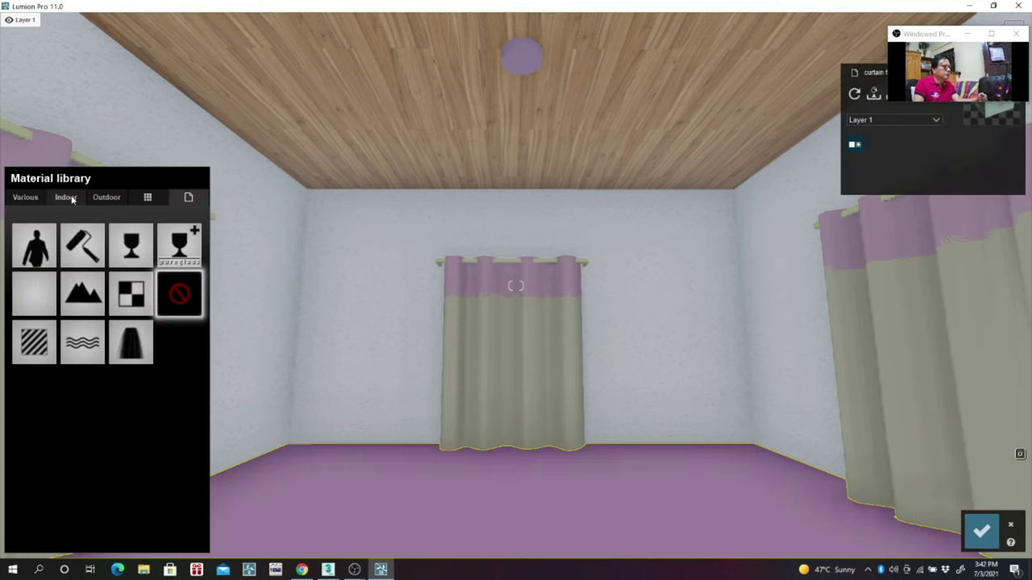
left_click(69, 198)
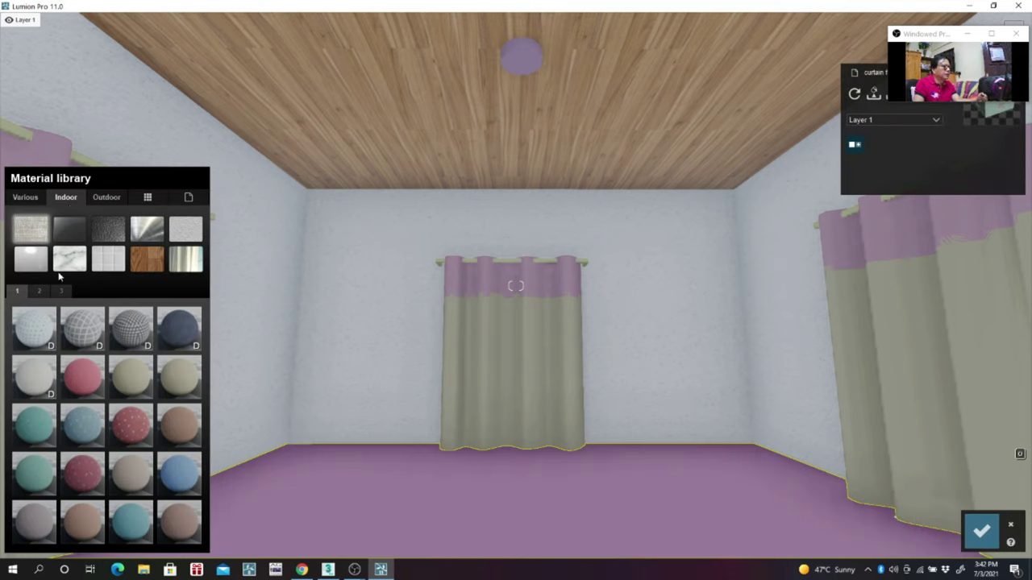
left_click(110, 257)
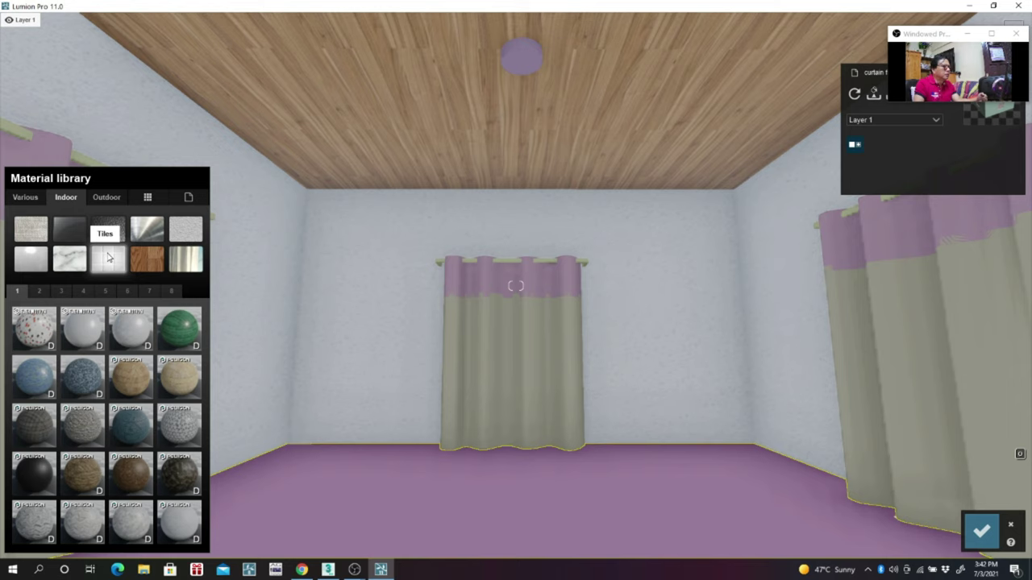
left_click(36, 337)
right_click_drag(236, 339, 236, 385)
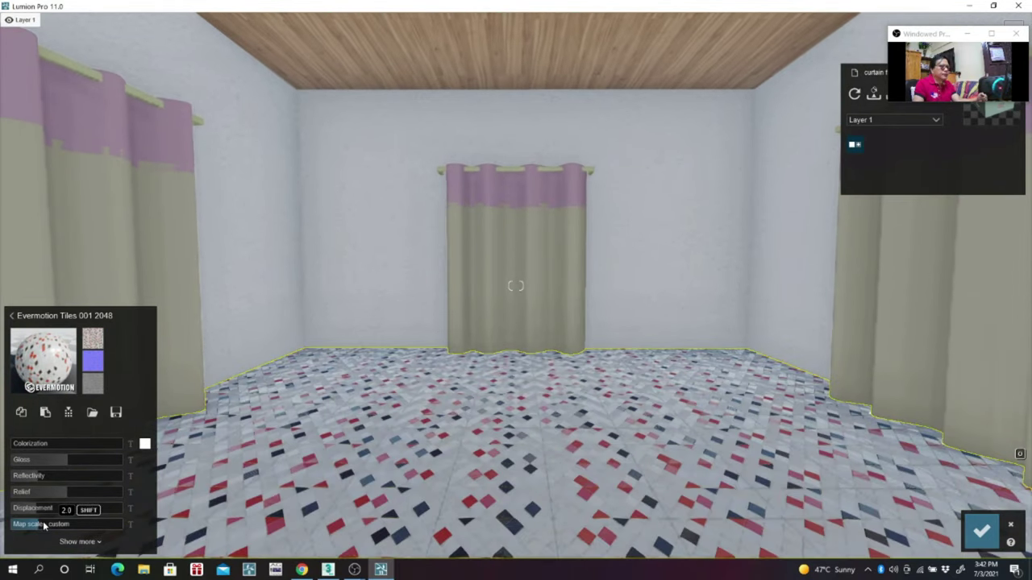
left_click(983, 534)
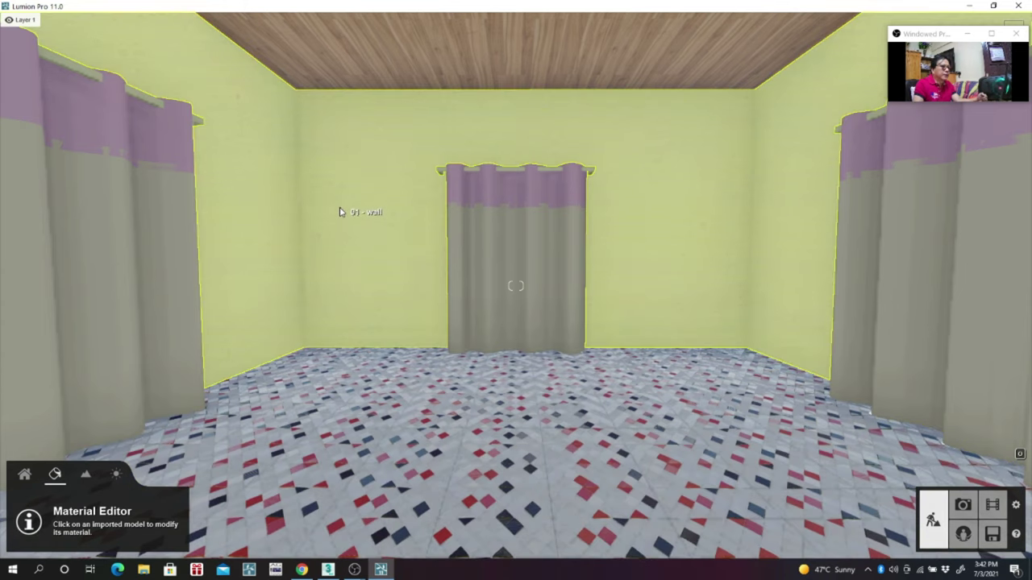
Step: Apply the red striped Curtains 018 fabric to the upper curtain bands and save
left_click(482, 186)
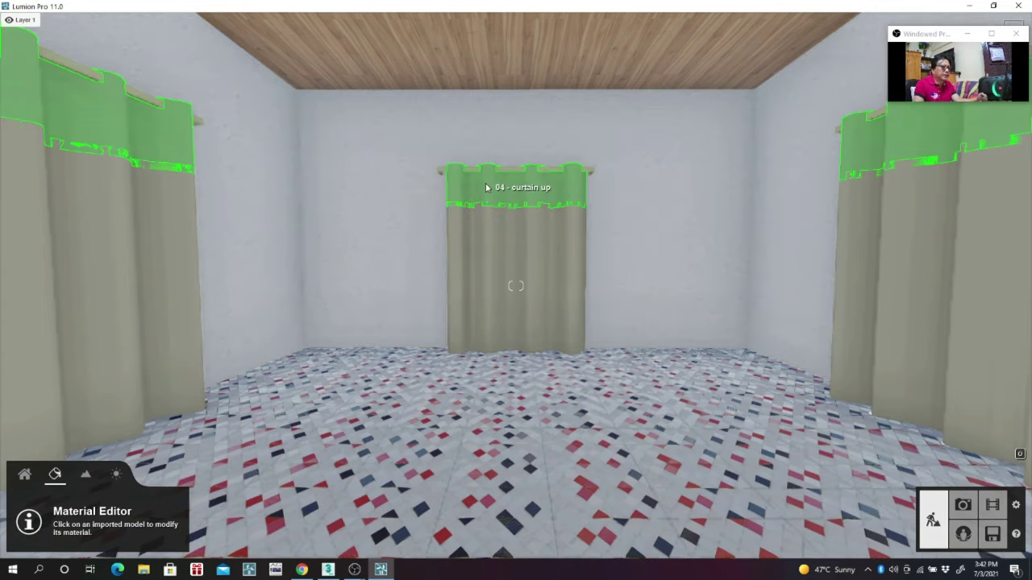
left_click(486, 187)
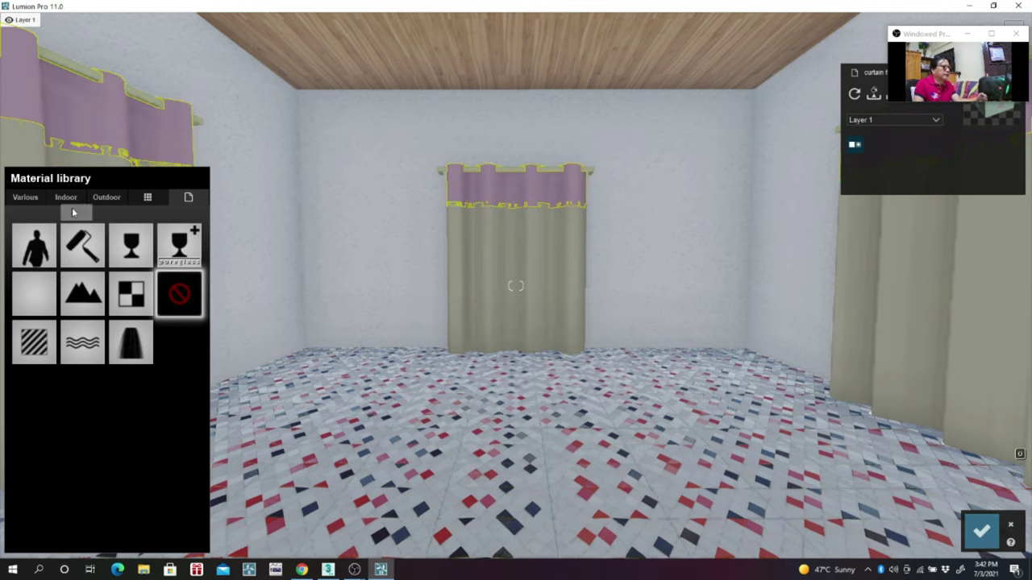
left_click(66, 198)
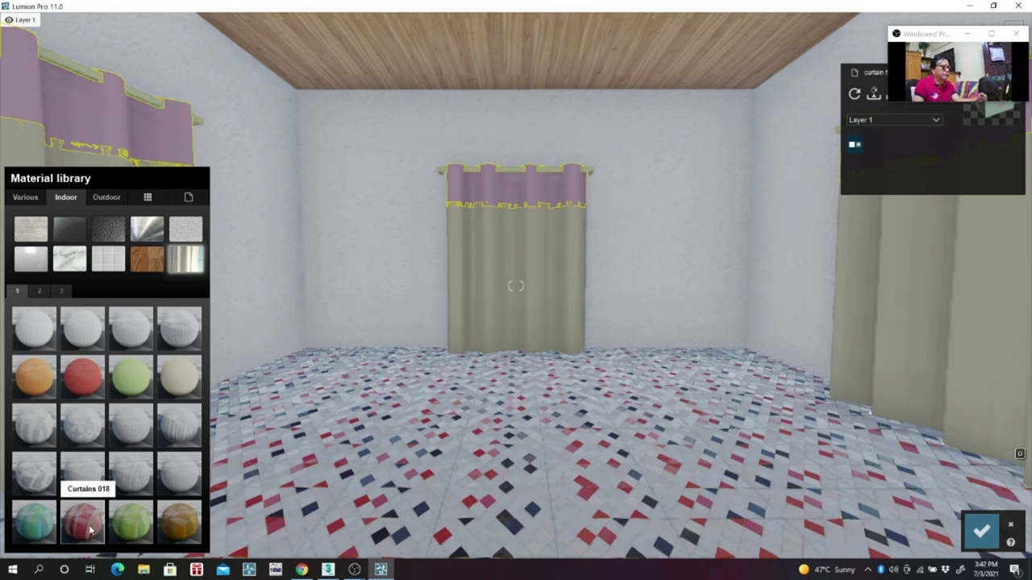
left_click(83, 523)
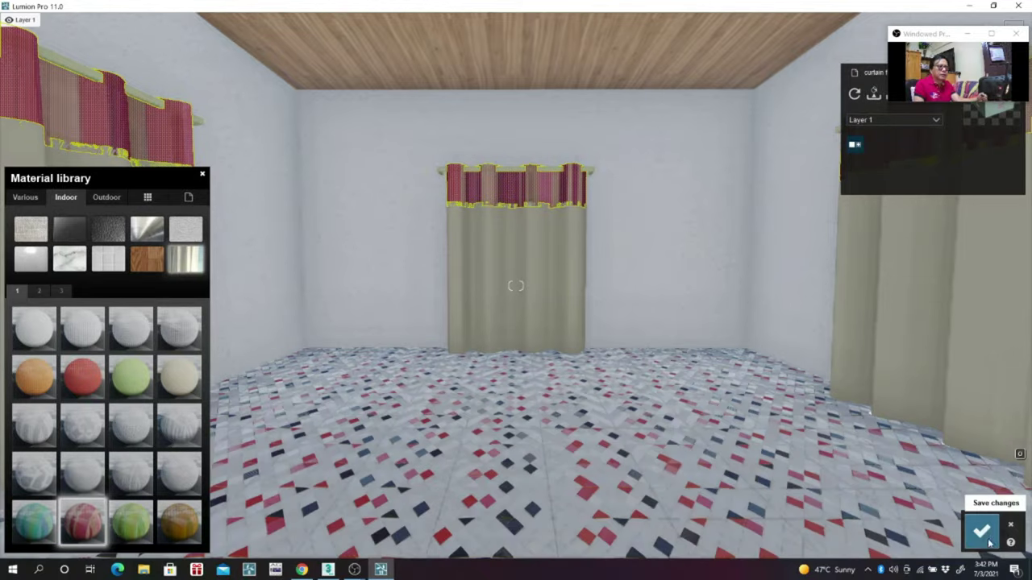
left_click(981, 532)
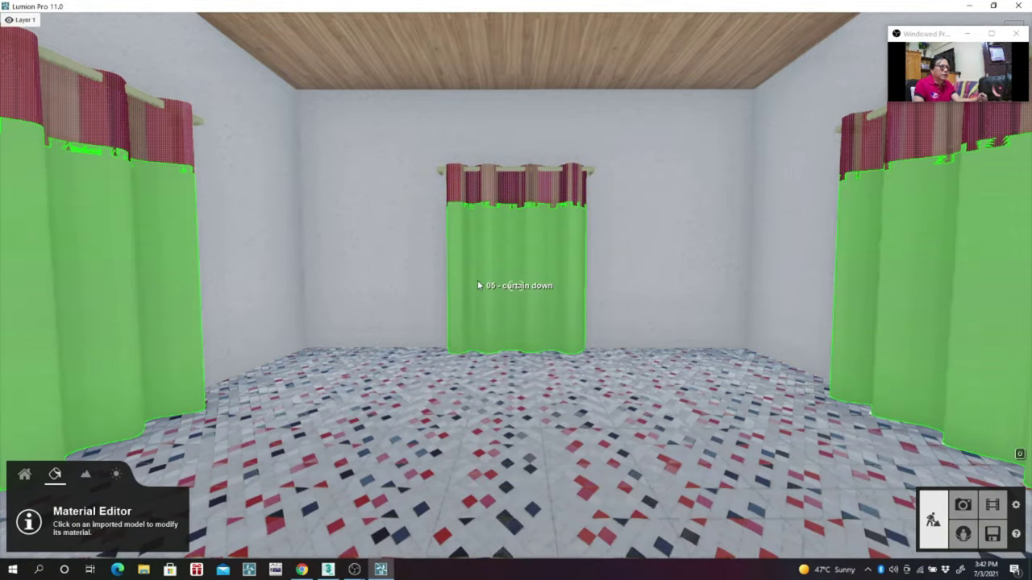
Step: Apply green Curtains 019 to the lower curtain panels
left_click(482, 302)
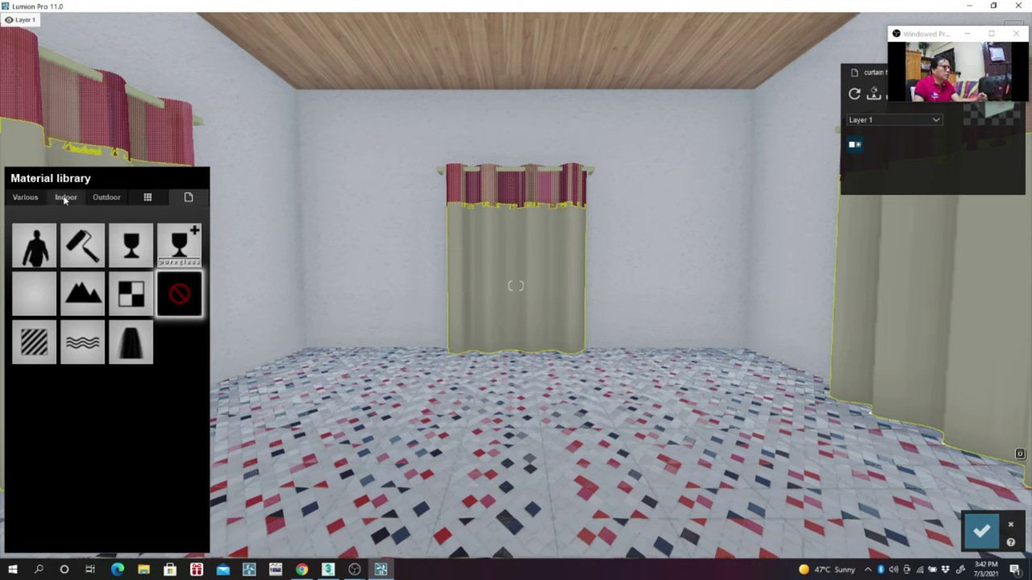
left_click(66, 202)
left_click(185, 258)
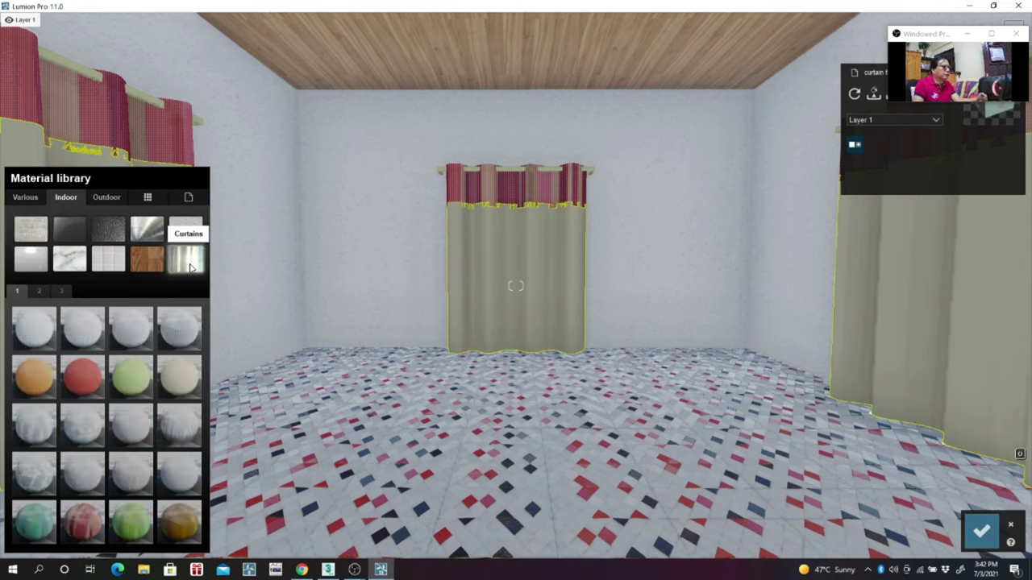
left_click(133, 524)
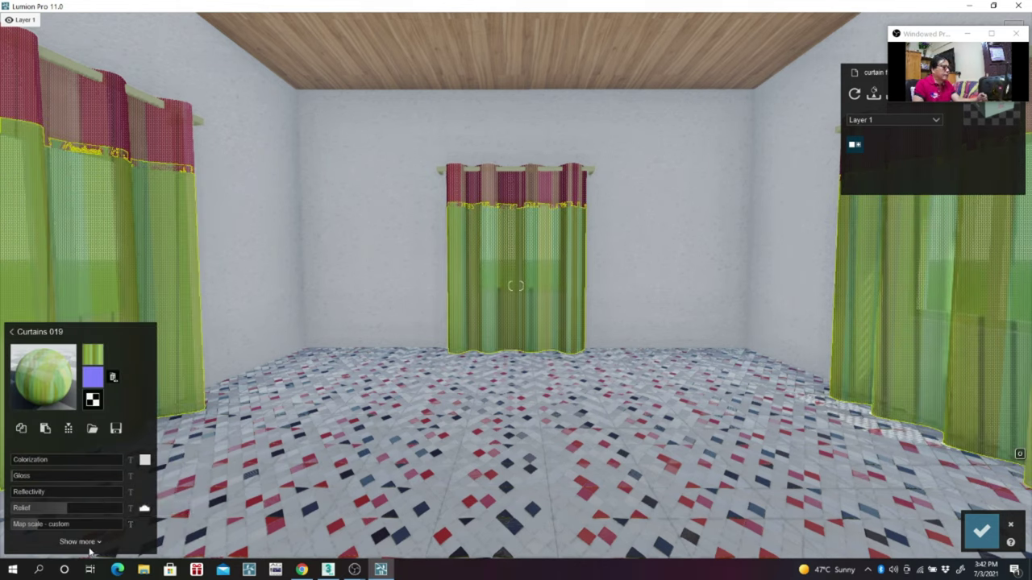
Step: Raise the curtain transparency to 0.7 and save the material
left_click(97, 545)
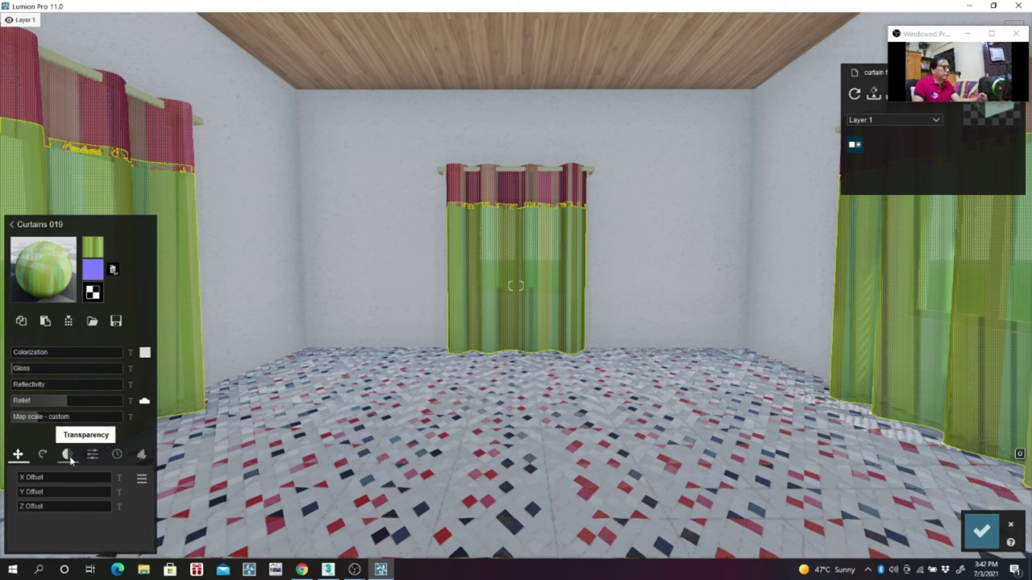
left_click(68, 456)
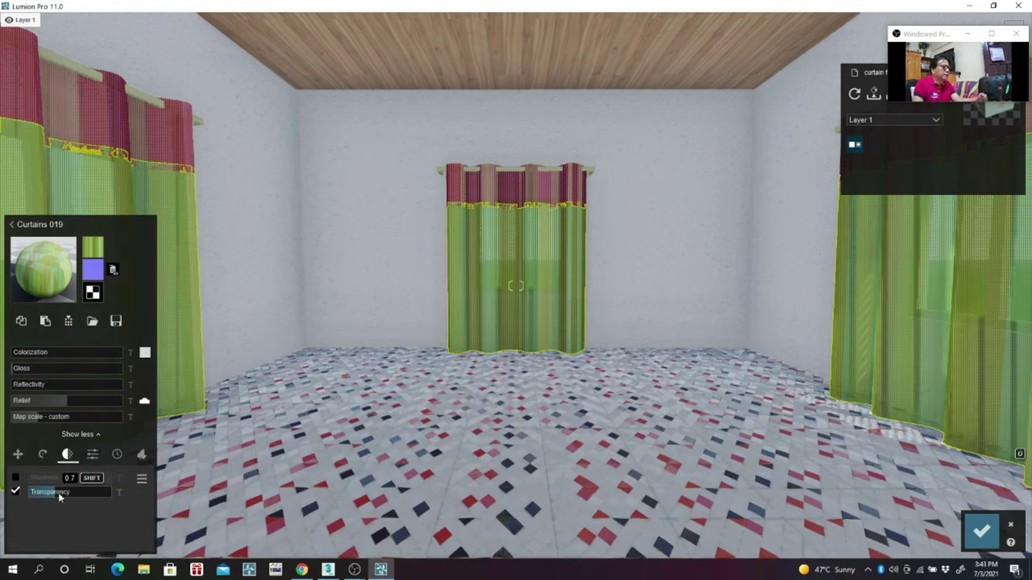
left_click_drag(59, 496, 69, 495)
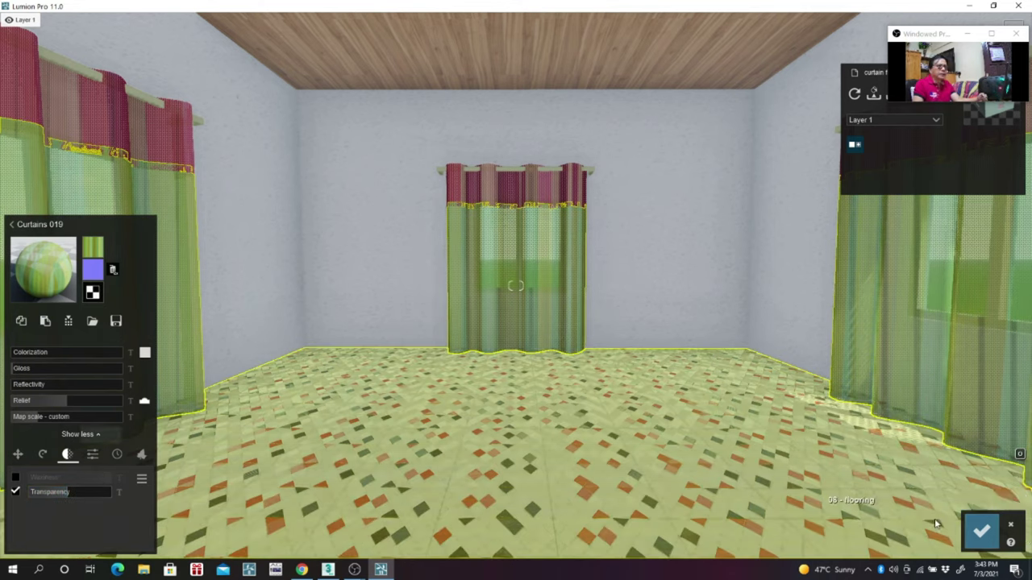
left_click(981, 532)
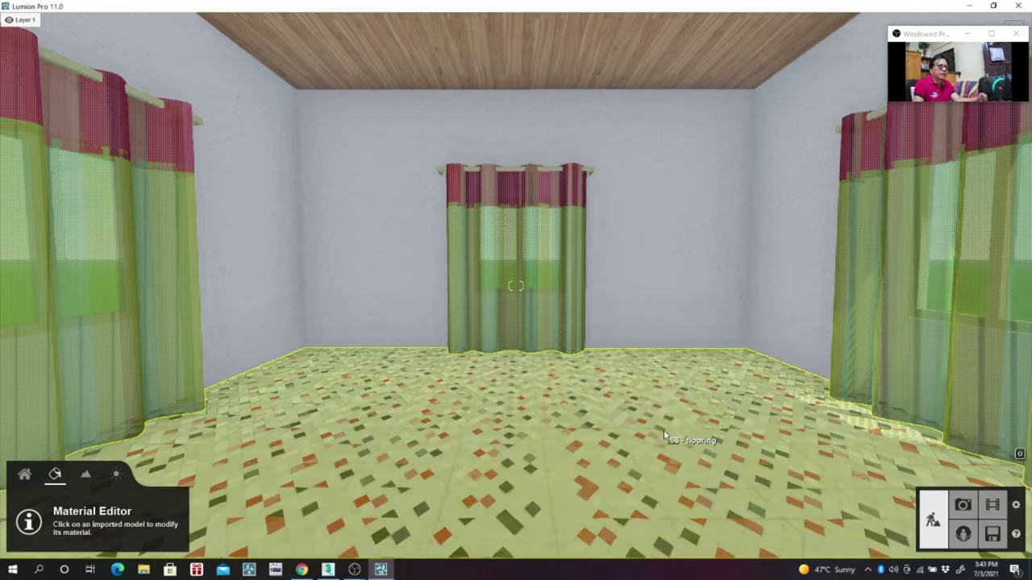
right_click_drag(663, 430, 664, 395)
right_click_drag(594, 371, 594, 352)
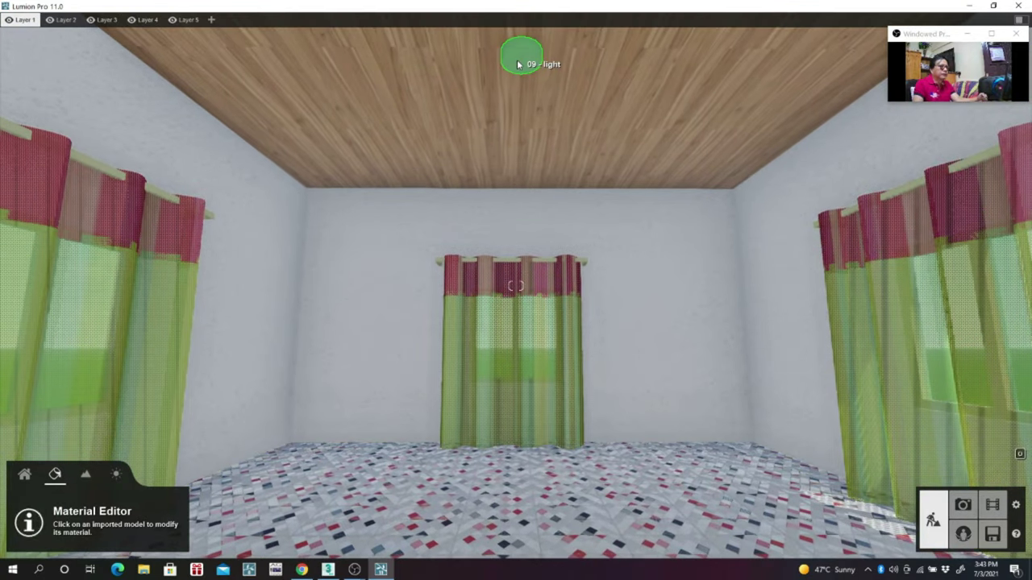
Step: Give the ceiling light Linoleum 002 1024 from Indoor > Plastics with emissive at 1.0
left_click(518, 65)
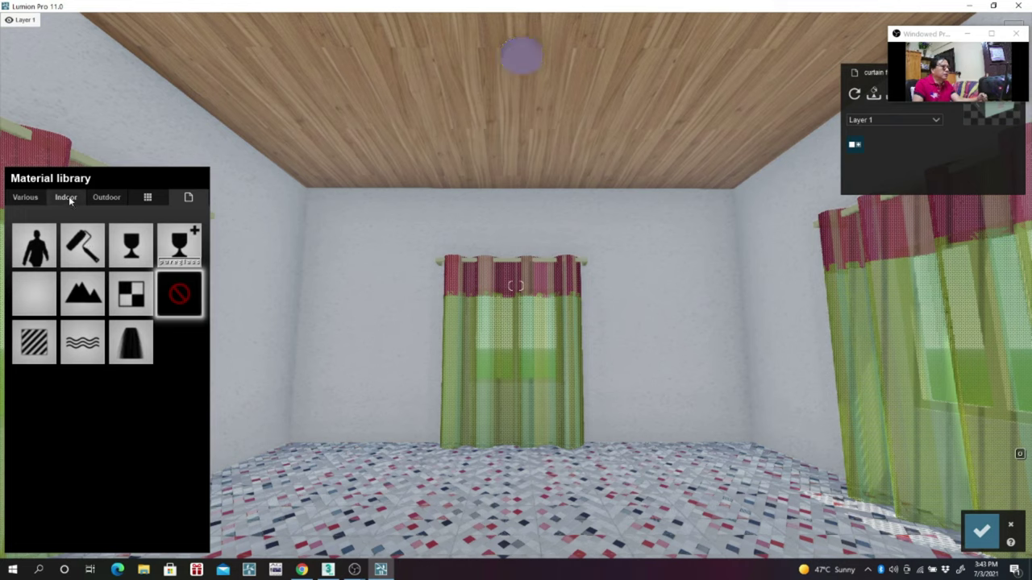
left_click(69, 196)
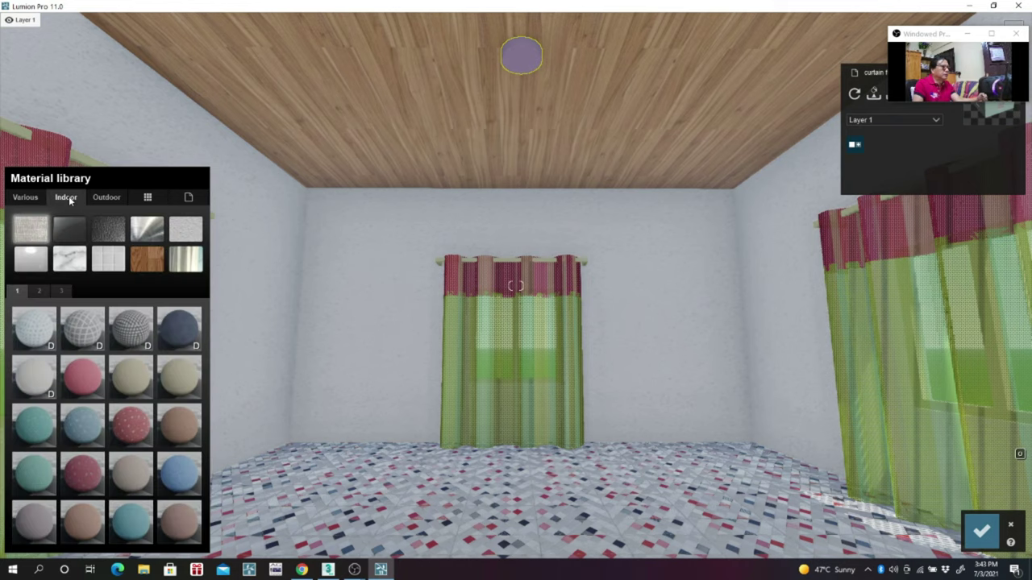
left_click(30, 259)
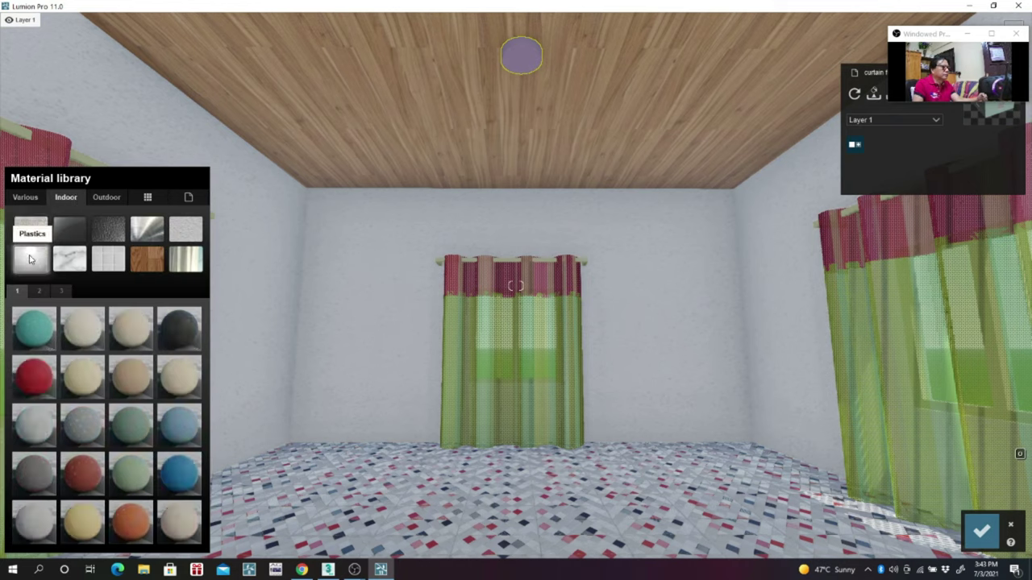
left_click(83, 330)
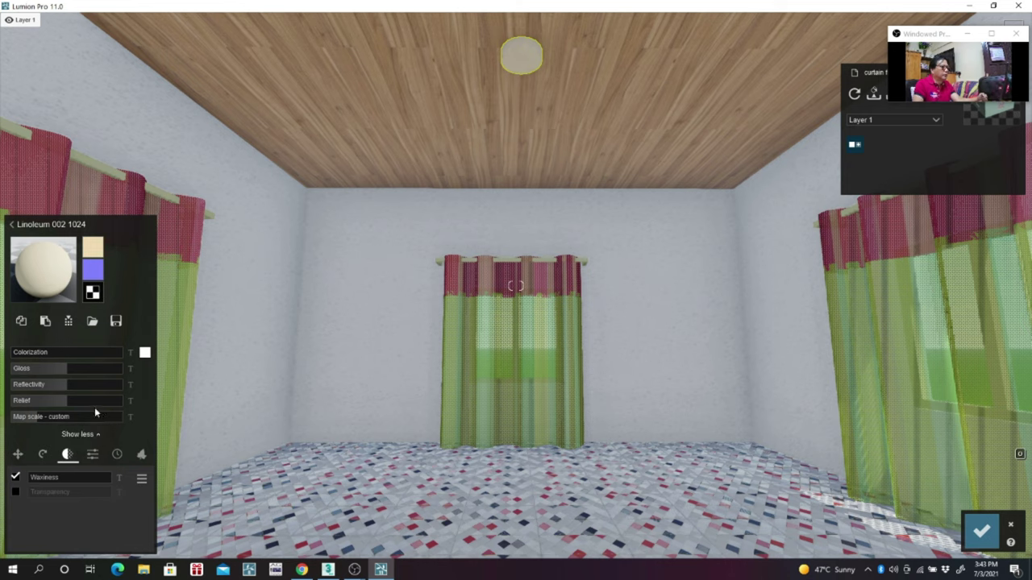
left_click(92, 454)
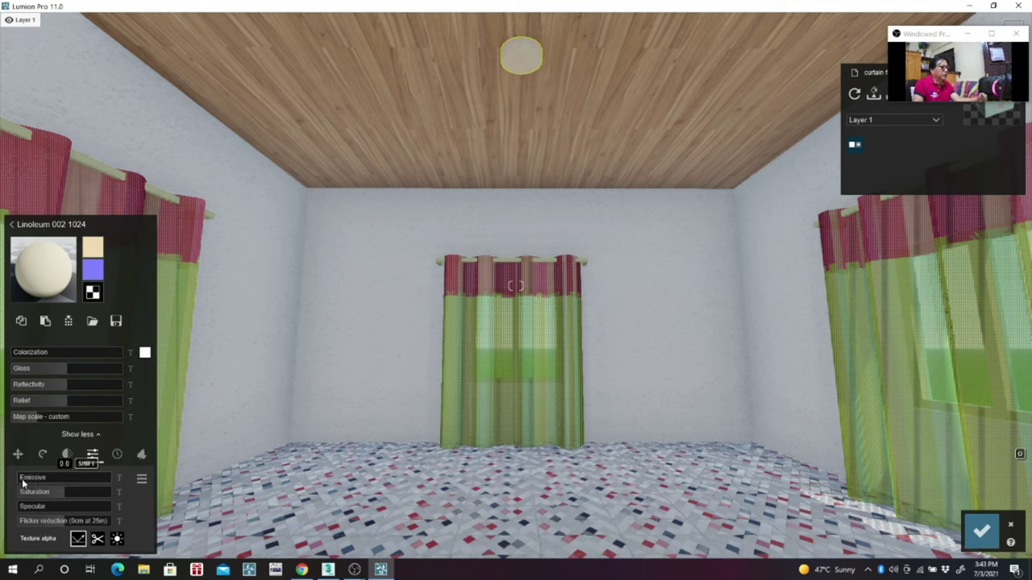
left_click_drag(22, 484, 89, 489)
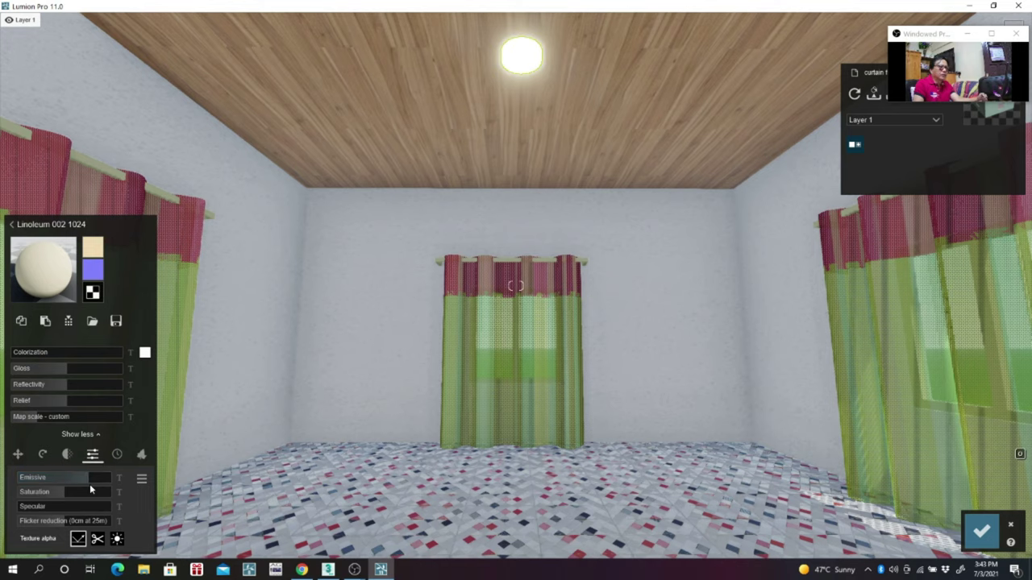
Step: Save the lamp material, reposition the camera in the room, and enter Movie mode
left_click(981, 531)
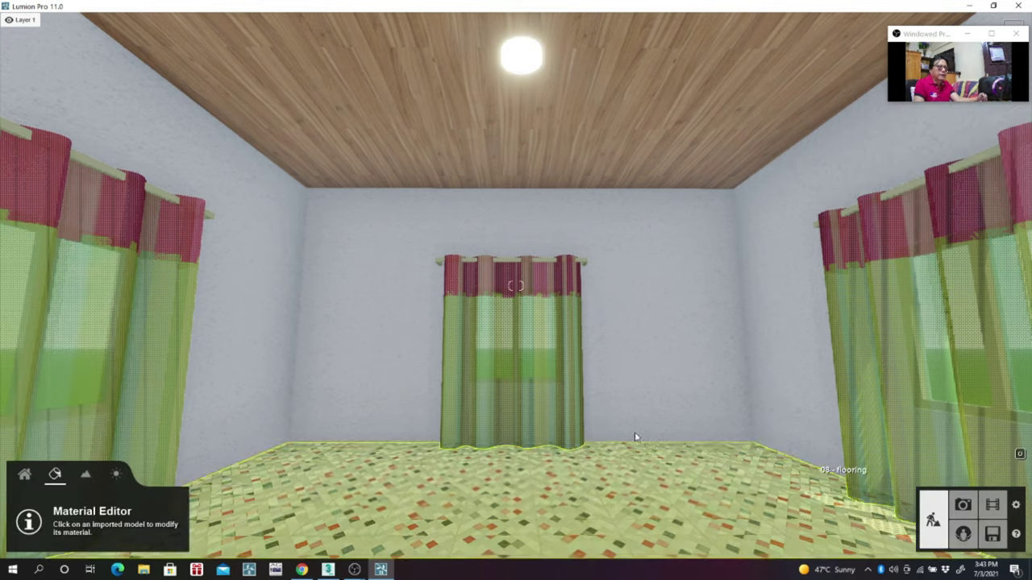
key("w")
key("s")
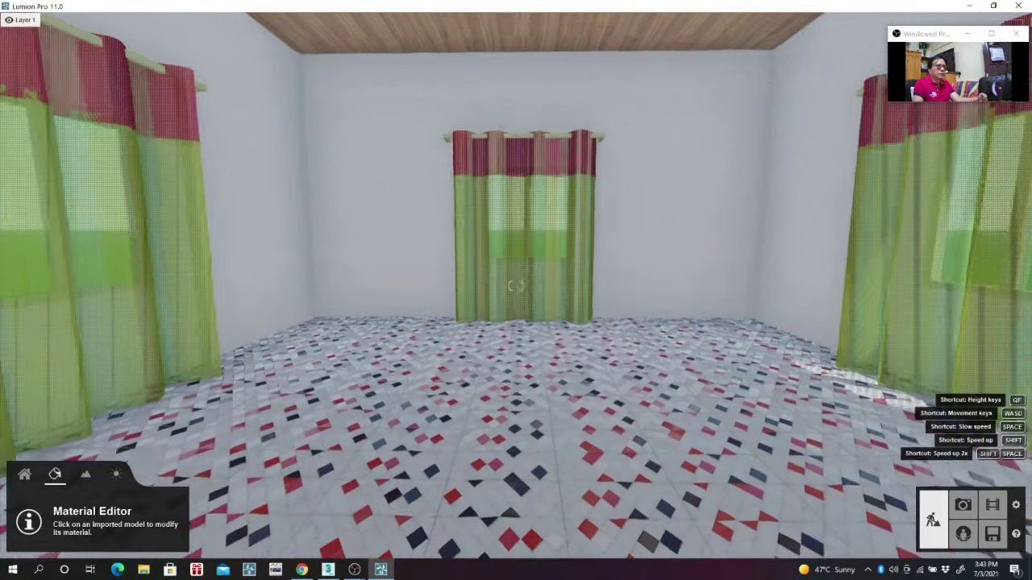
key("s")
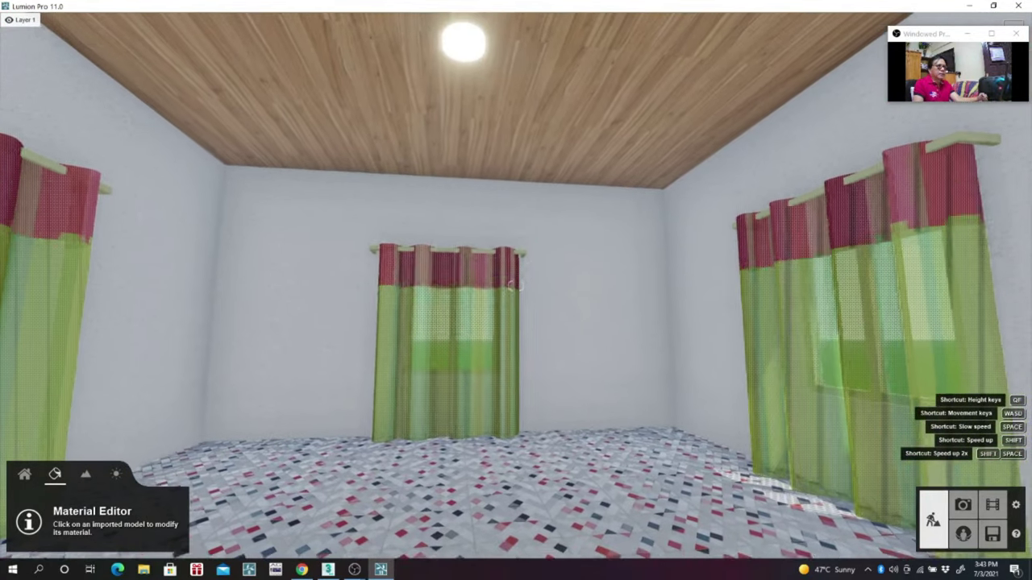
right_click_drag(512, 283, 516, 285)
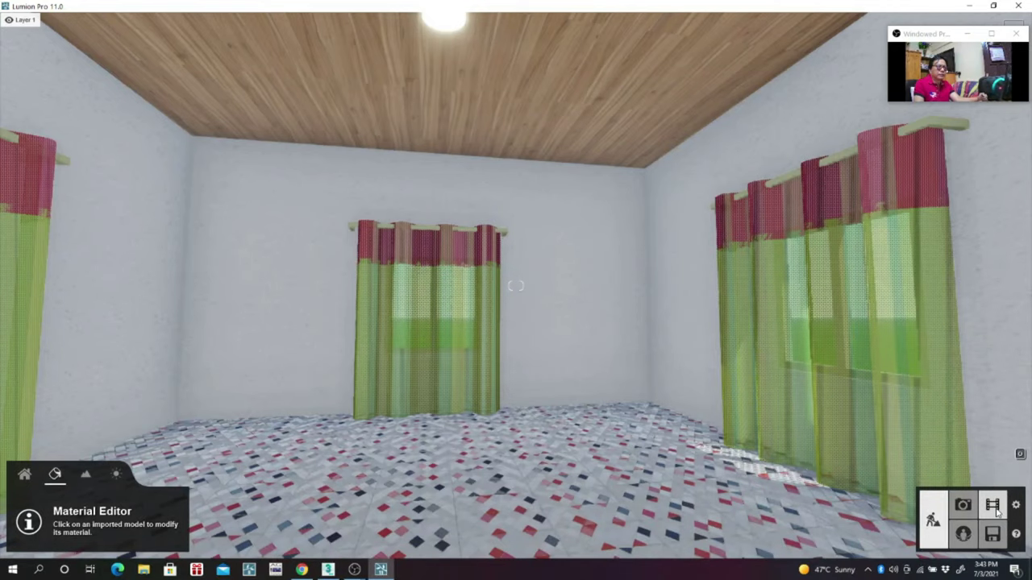
left_click(997, 508)
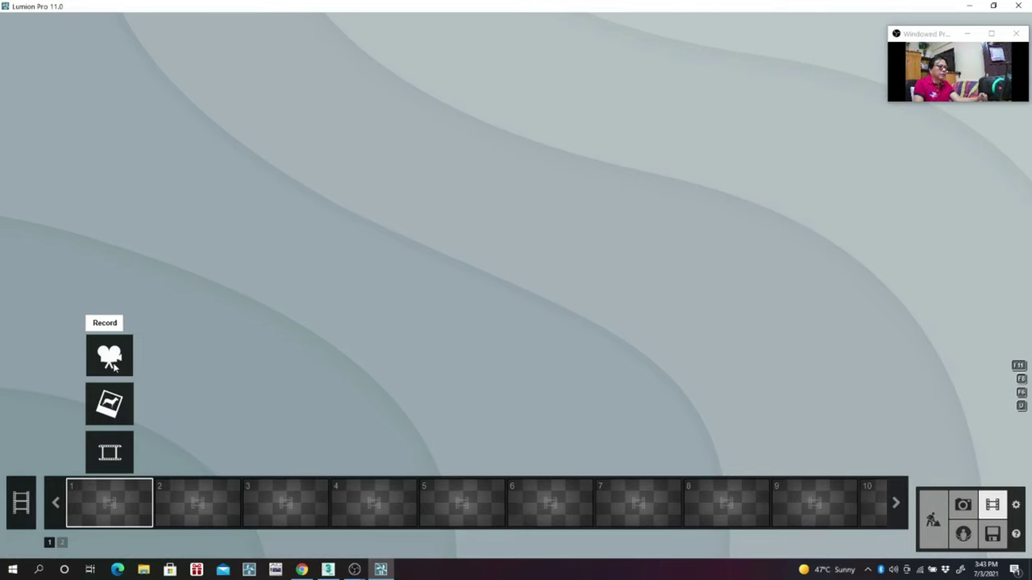
Step: Start a new camera clip and capture an upward-tilted view of the room as the first keyframe
left_click(110, 357)
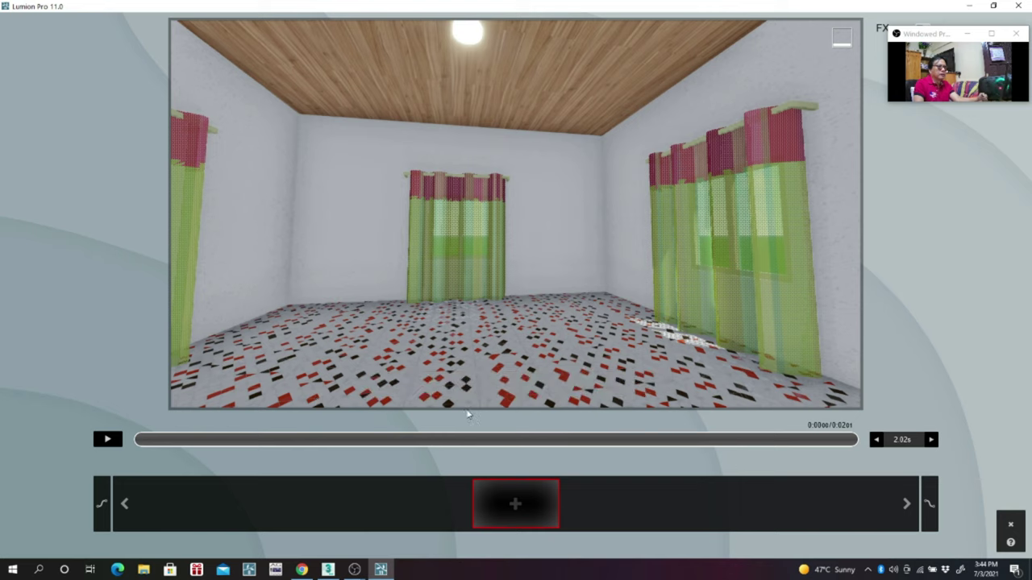
right_click_drag(516, 214, 484, 194)
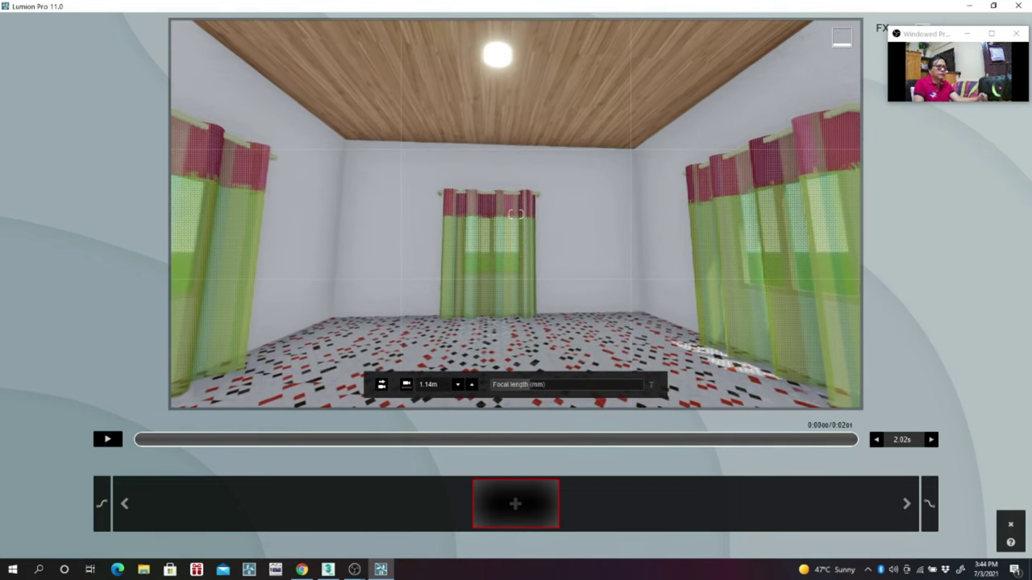
right_click_drag(516, 213, 524, 213)
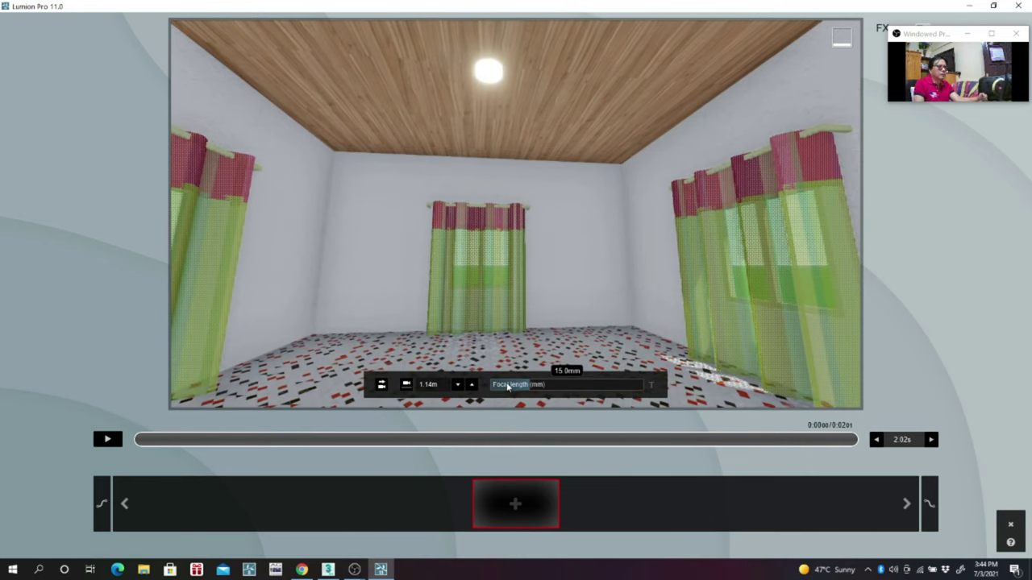
right_click_drag(508, 382, 516, 214)
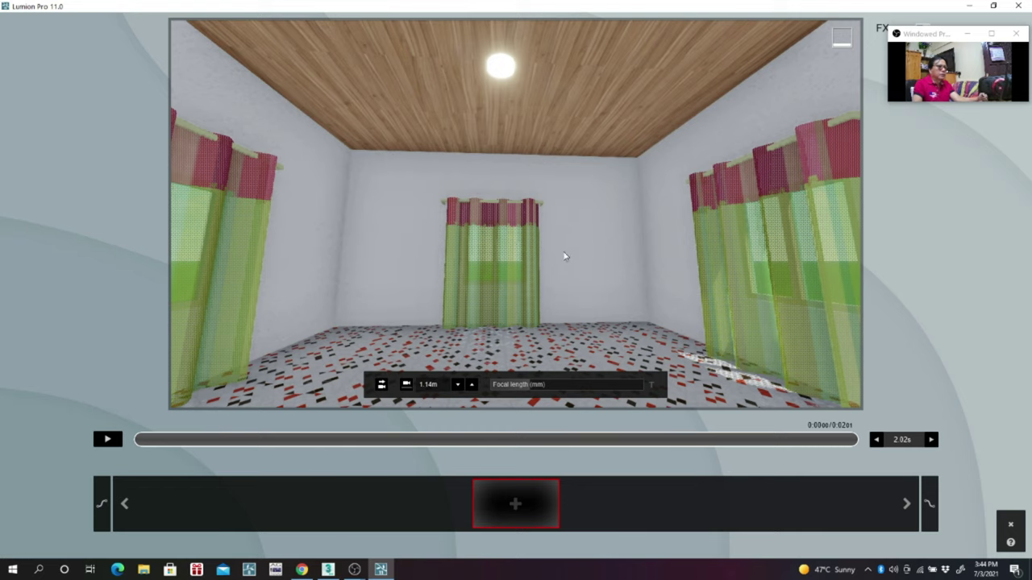
left_click(516, 505)
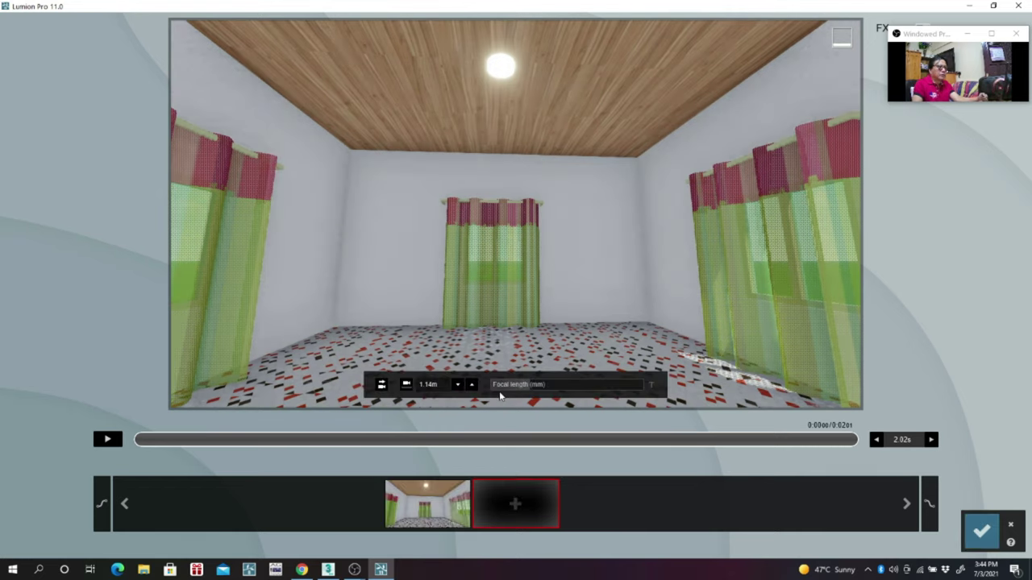
Step: Add keyframes sweeping right toward the back wall, then save the 17.62-second clip
right_click_drag(515, 214, 548, 226)
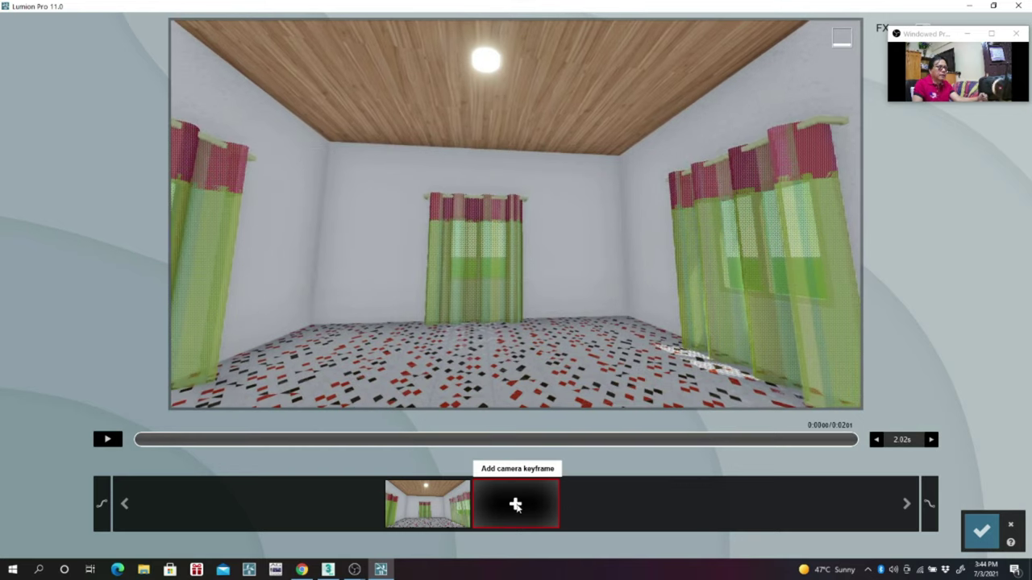
left_click(515, 505)
mouse_move(516, 213)
right_mouse_down()
mouse_move(534, 216)
mouse_move(515, 214)
right_mouse_up()
left_click(517, 504)
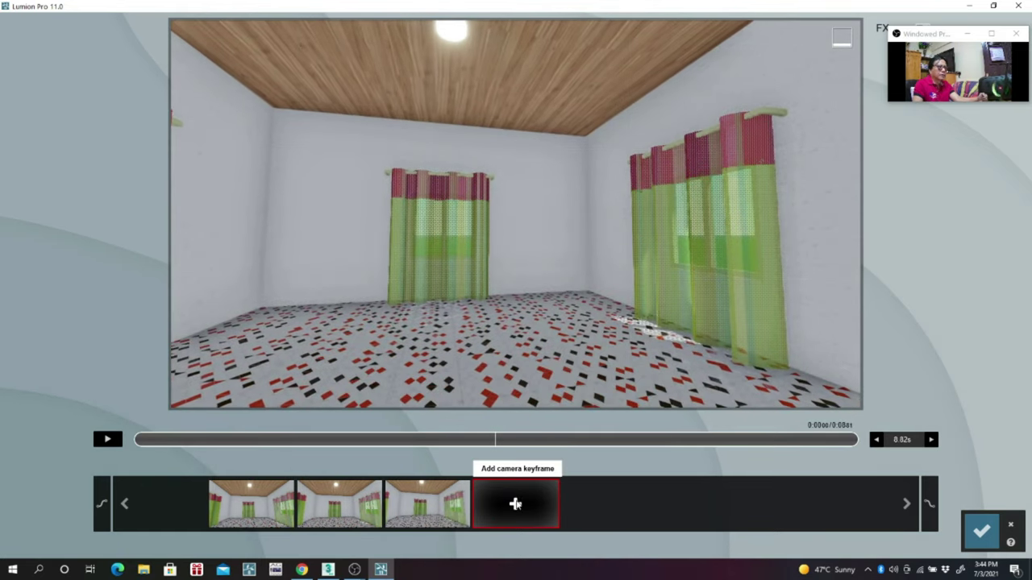
left_click(516, 505)
mouse_move(536, 359)
right_mouse_down()
mouse_move(516, 214)
mouse_move(500, 208)
right_mouse_up()
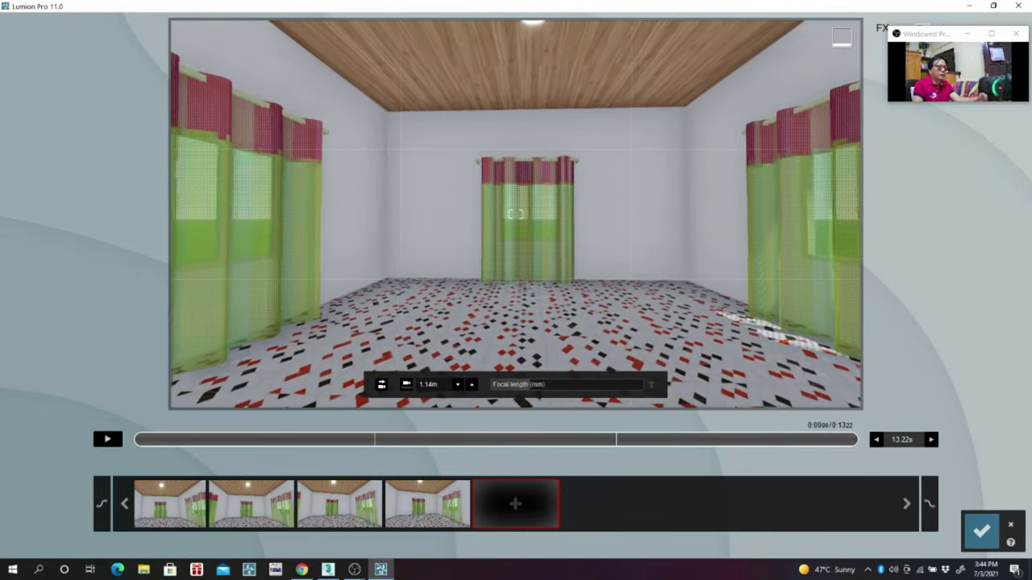
left_click(520, 505)
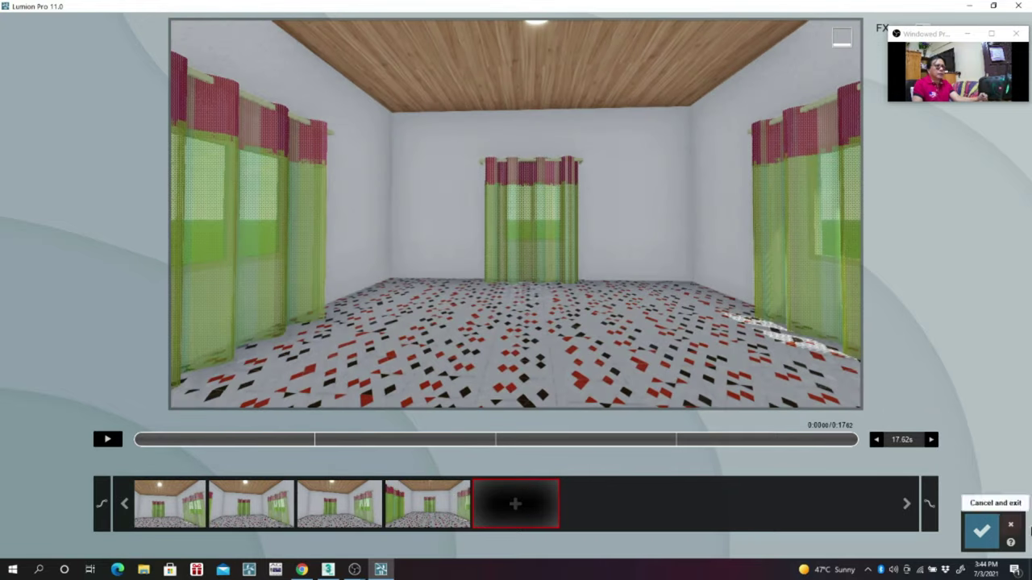
left_click(982, 533)
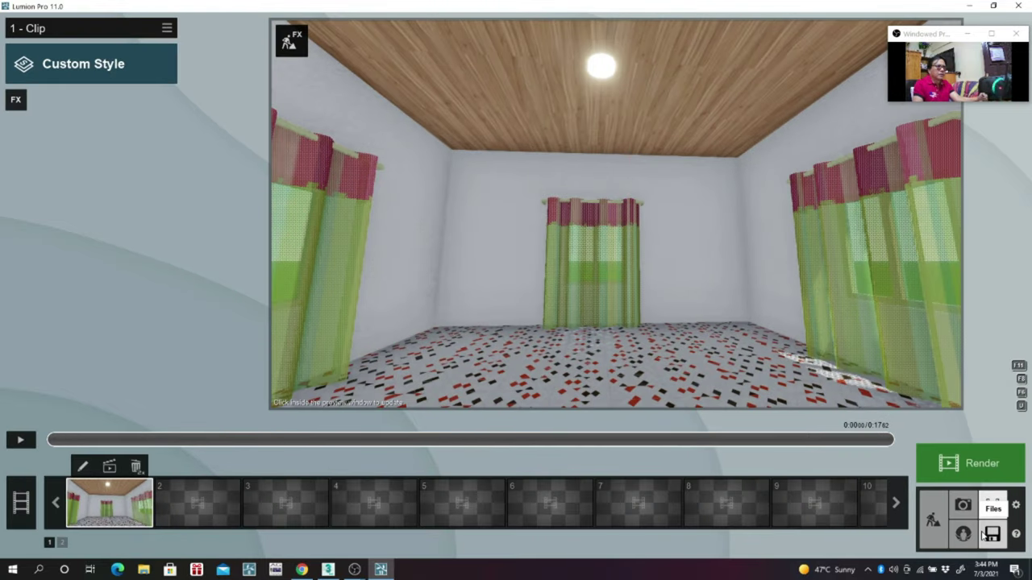
Step: Render clip 1 as a Full HD 1920x1080 MP4 movie of 529 frames
left_click(982, 466)
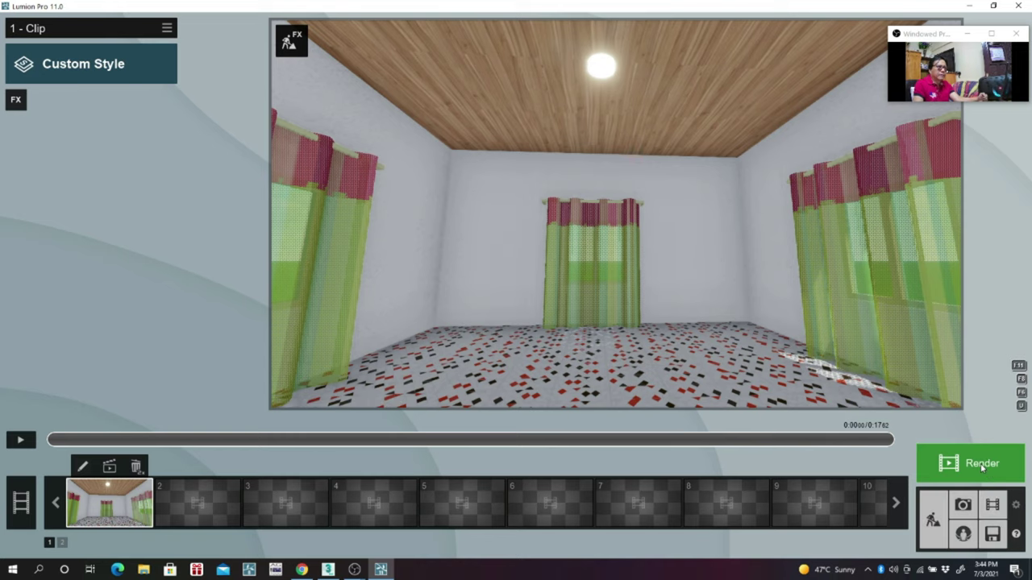
left_click(518, 411)
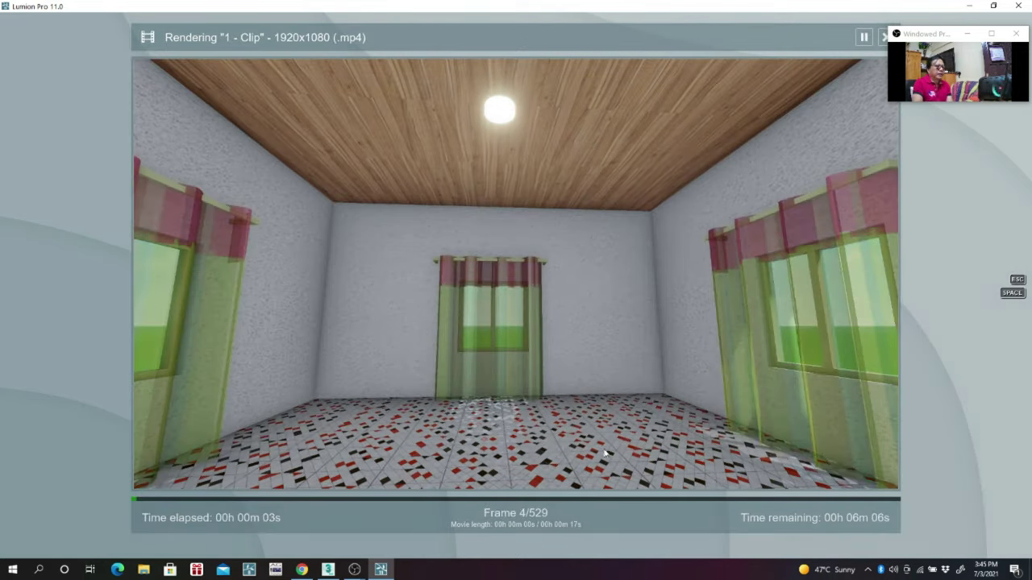